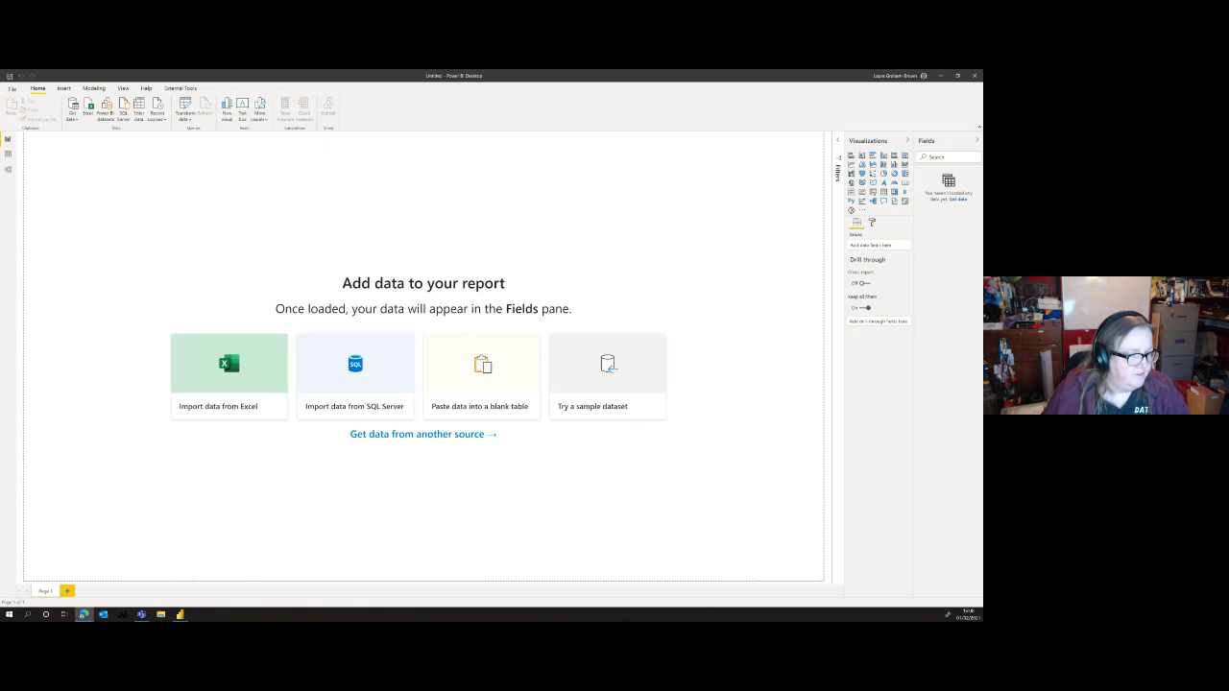
- Switch to the Edge browser and open the hatfullofdata.com website
left_click(84, 614)
left_click_drag(593, 279, 487, 182)
left_click(460, 188)
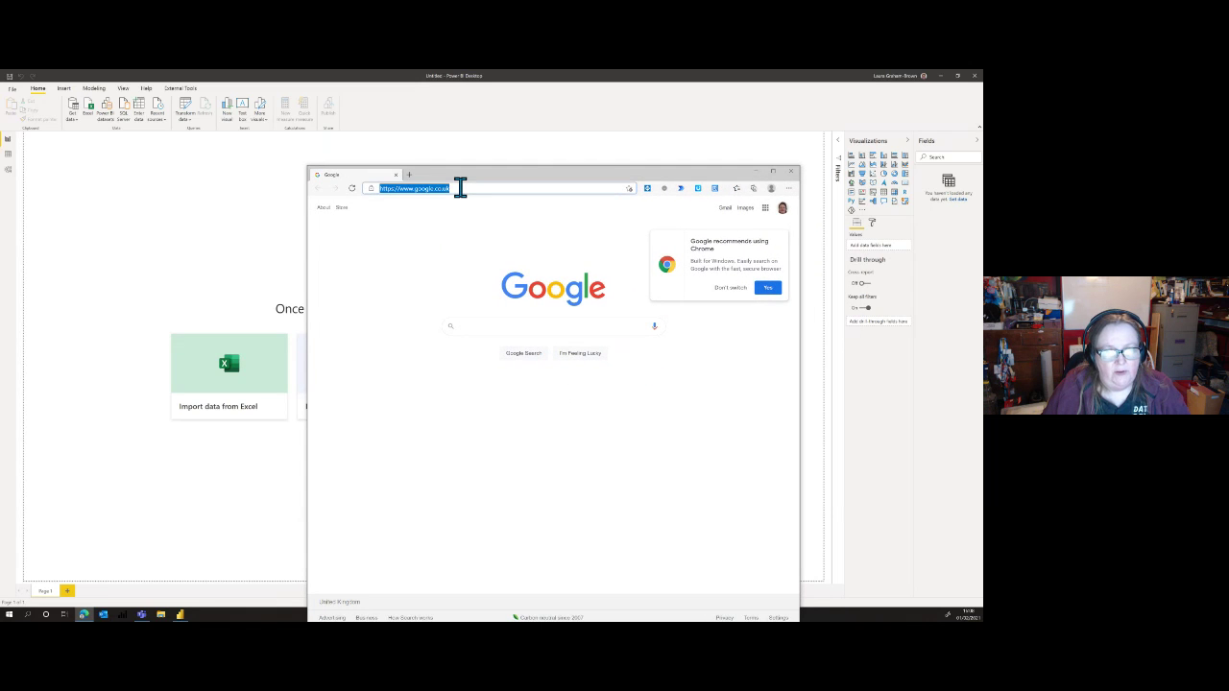
type("het")
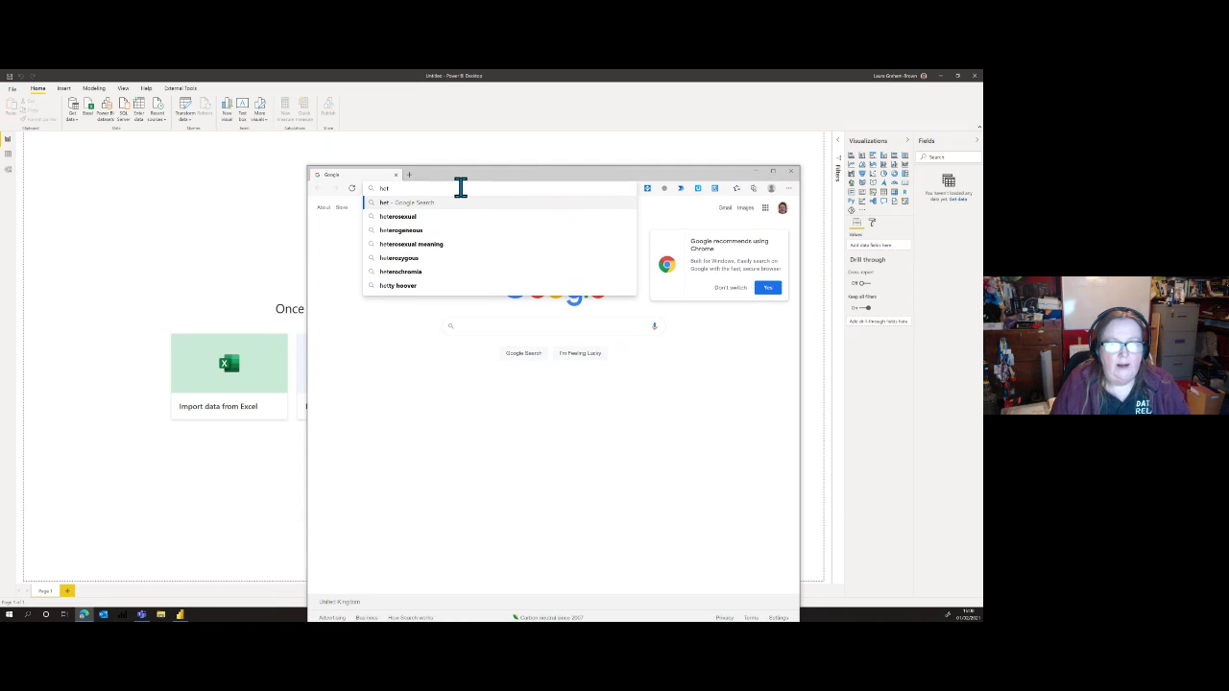
key("BackSpace")
key("BackSpace")
type("atfullofdata.com")
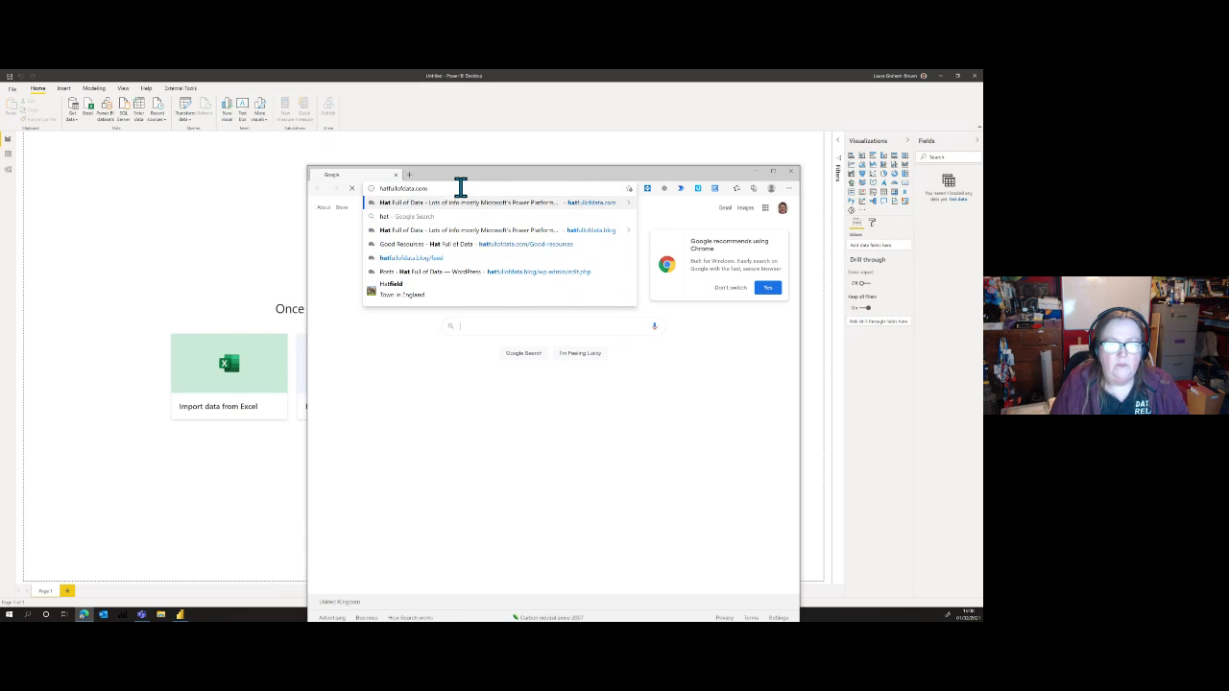
key("Return")
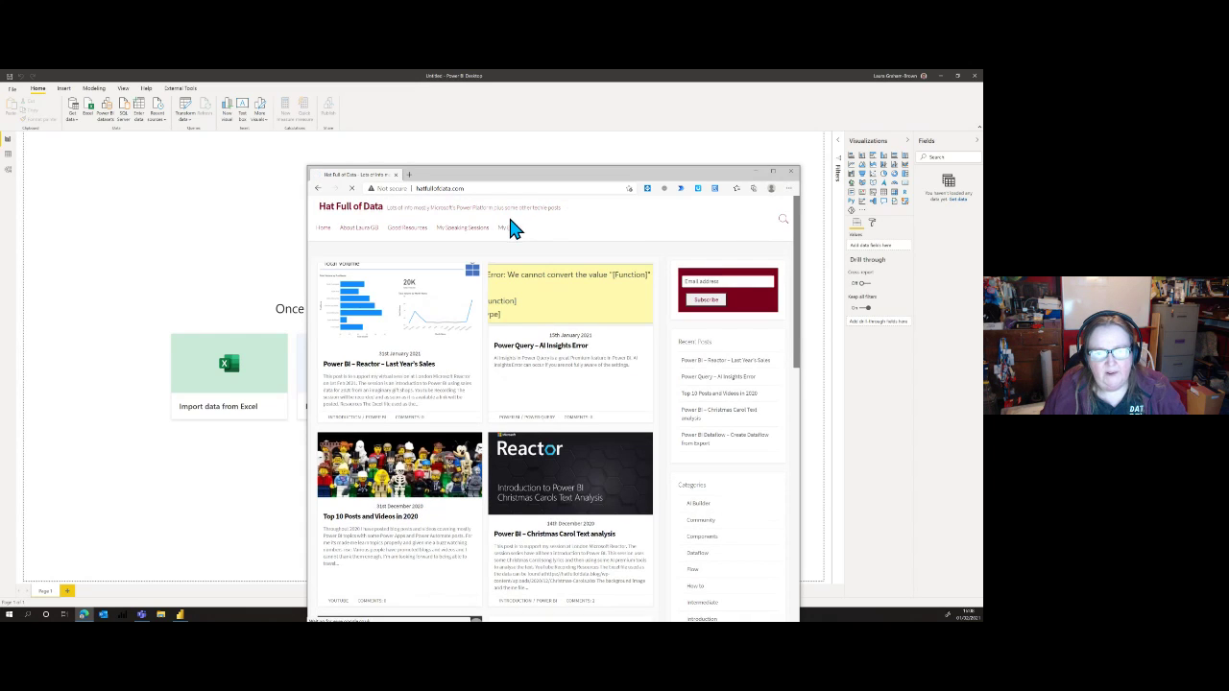
- Open the "Power BI – Reactor – Last Year's Sales" post and copy the link to its Sales.xlsx Excel file
left_click(370, 371)
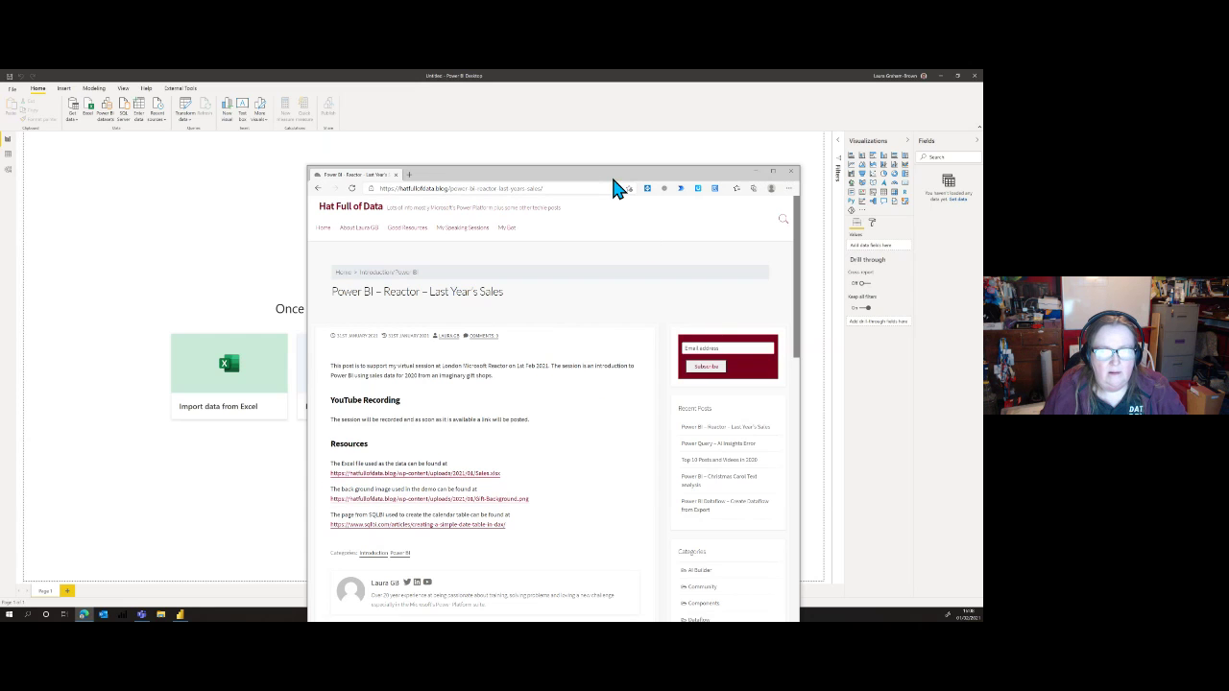
left_click_drag(611, 174, 614, 98)
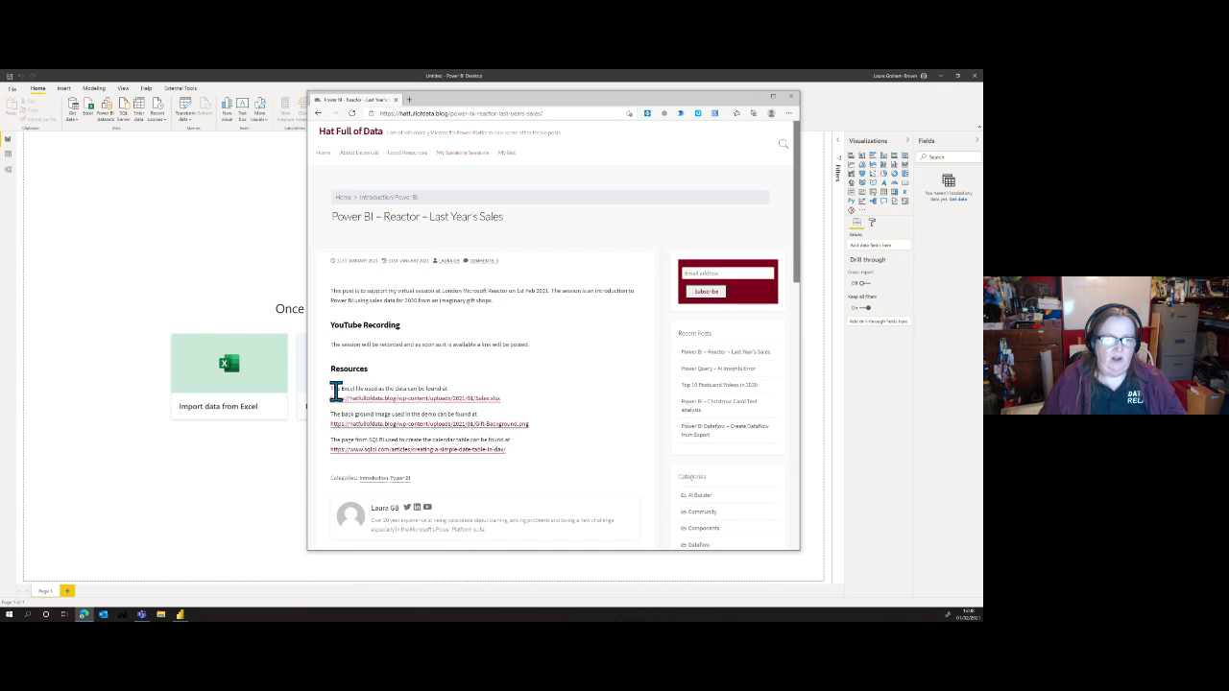
right_click(404, 401)
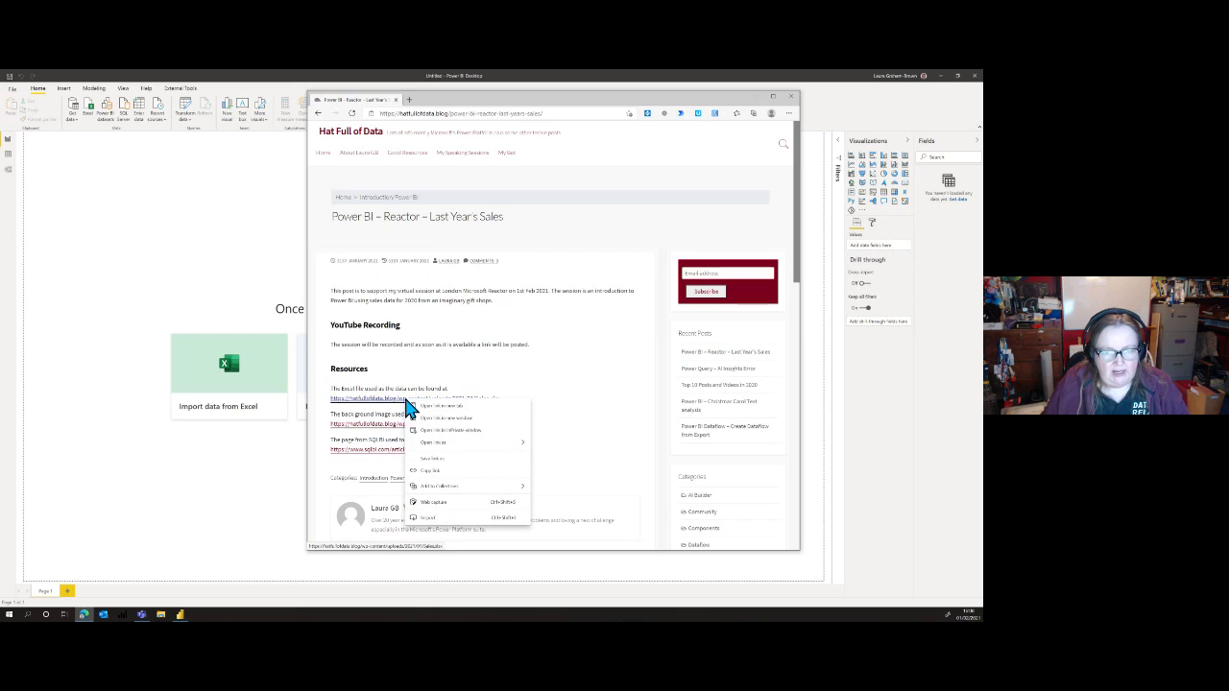
left_click(436, 471)
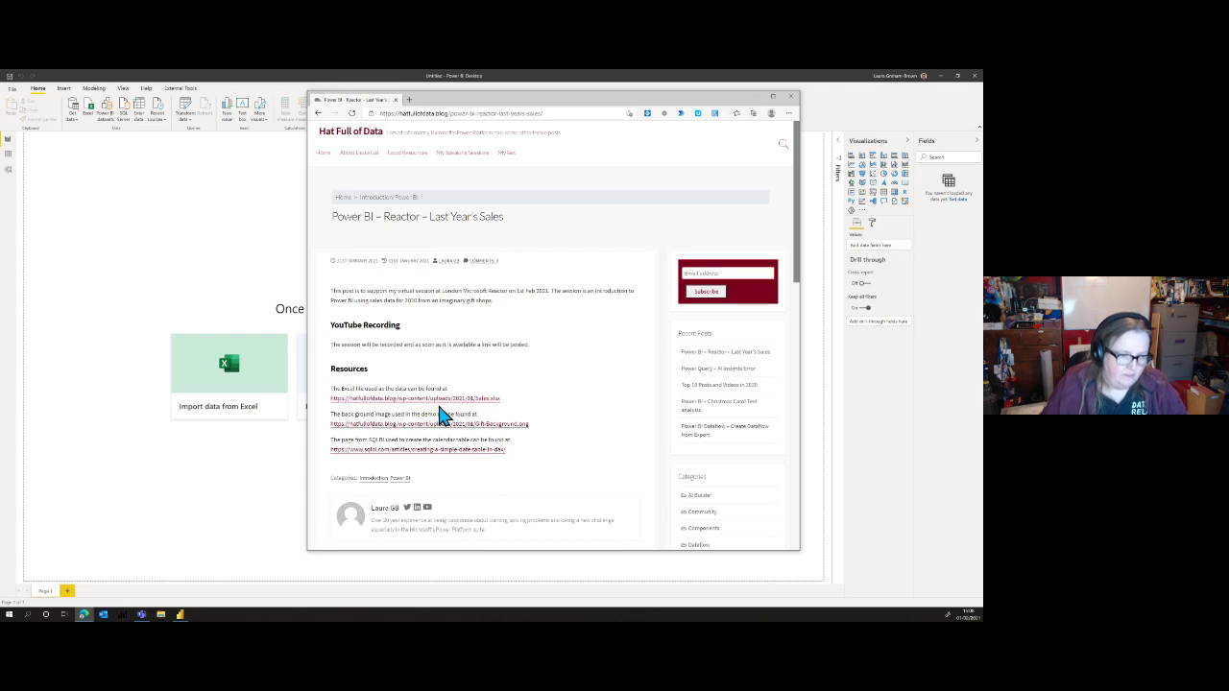
- Switch to Power BI Desktop and connect to a Web data source using the copied Sales.xlsx URL
left_click(242, 265)
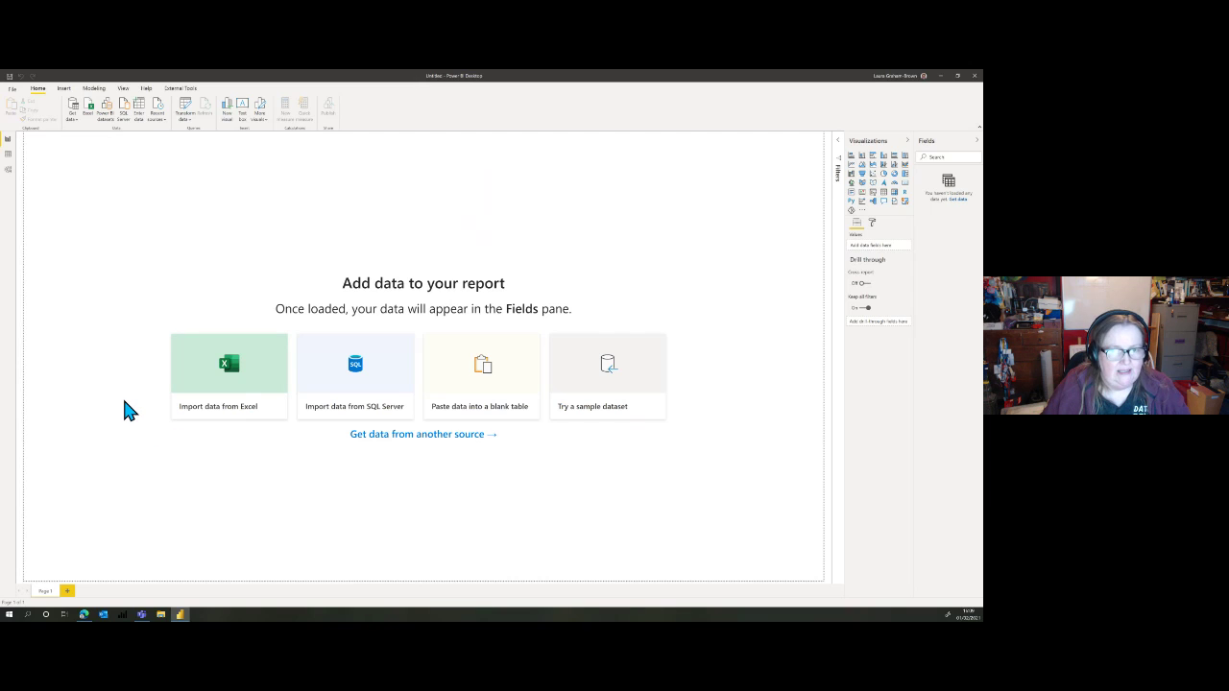
left_click(73, 117)
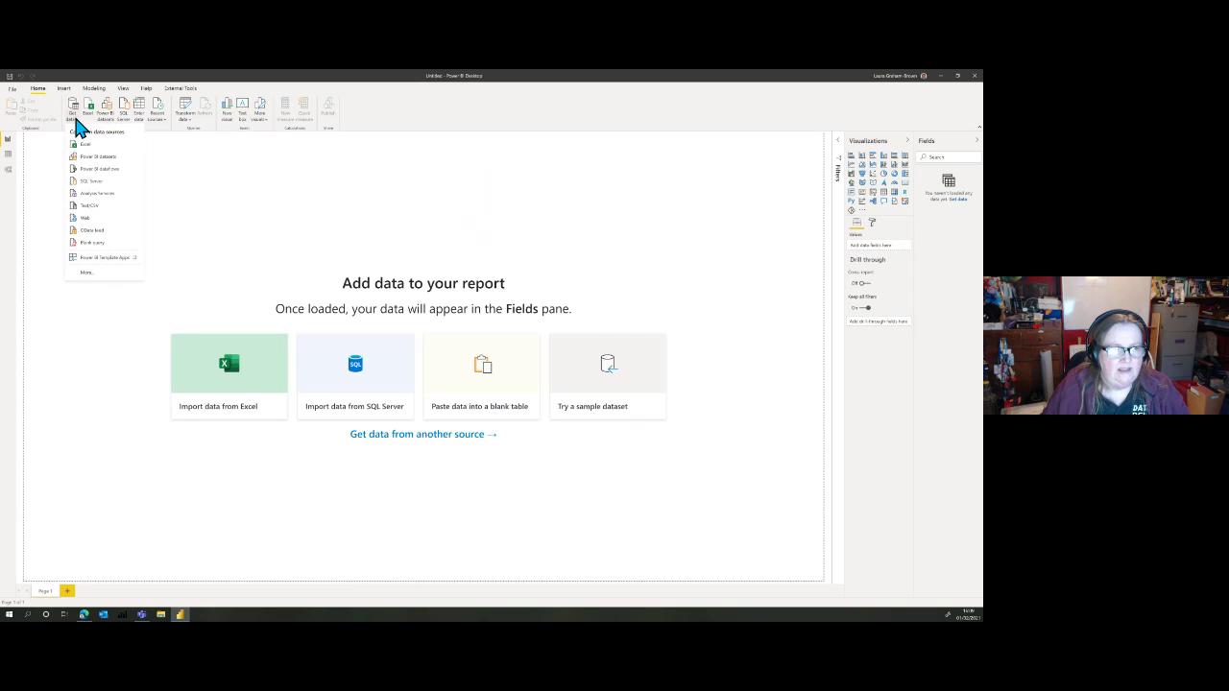
left_click(93, 222)
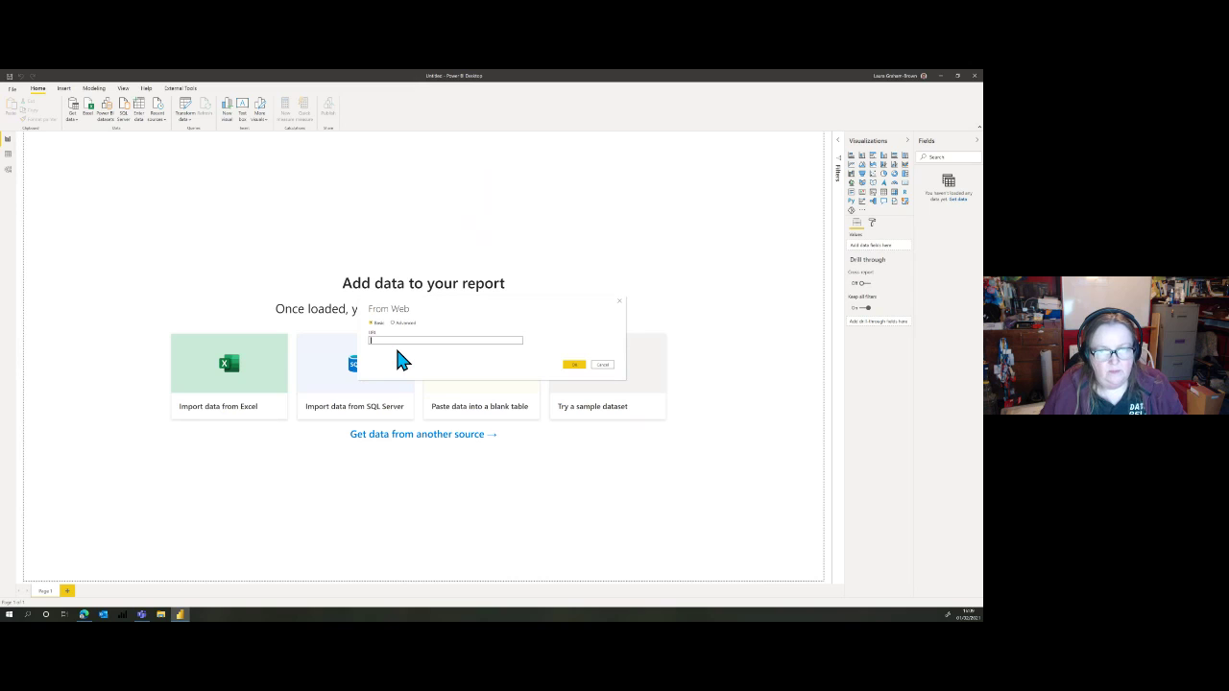
key("ctrl+v")
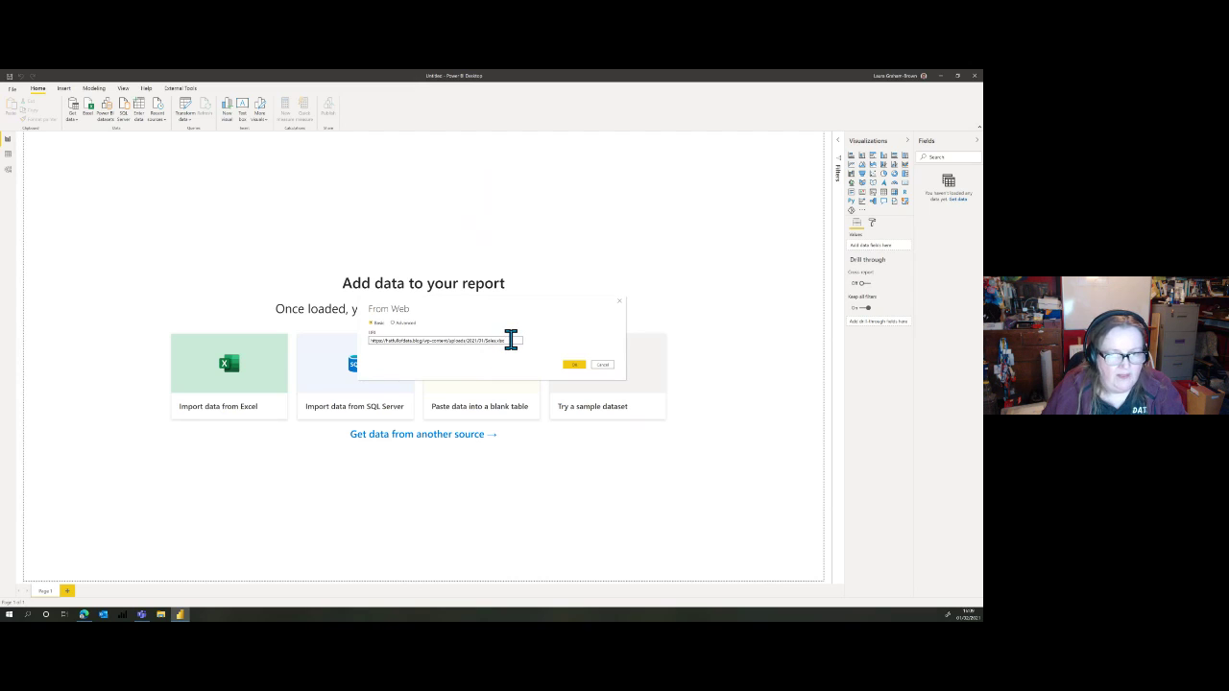
left_click(574, 365)
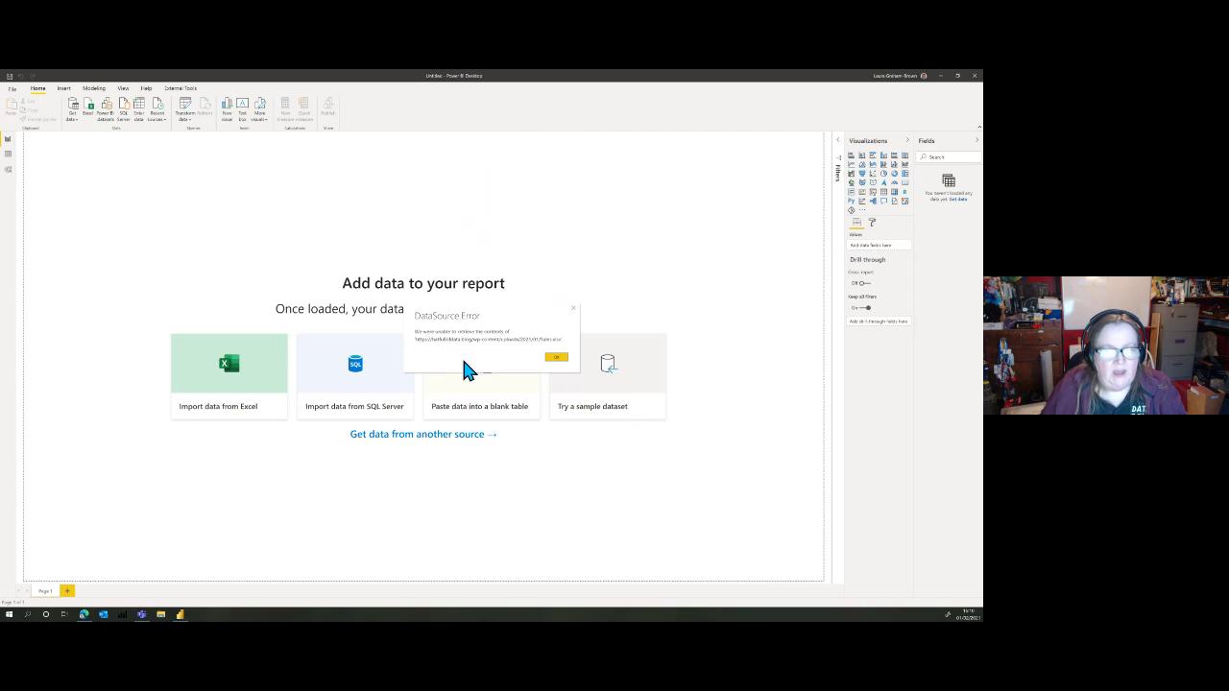
left_click(557, 363)
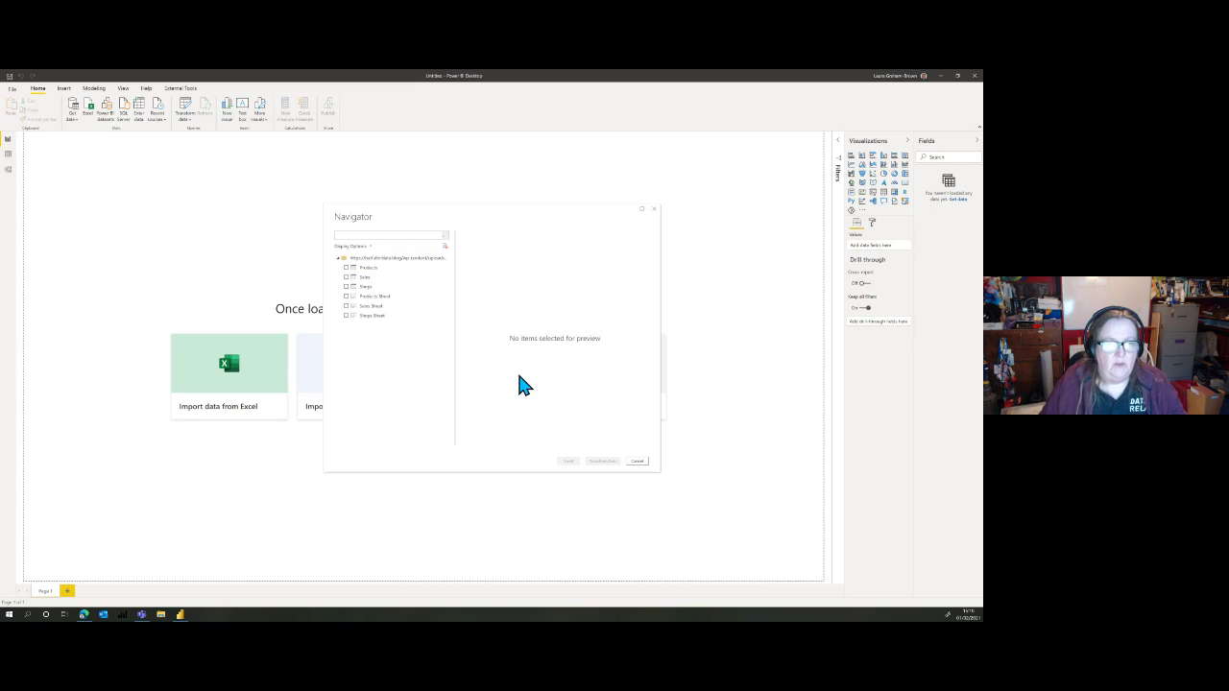
- Choose the Products, Sales and Shops tables and open them for transformation in a maximized Power Query Editor
left_click(346, 268)
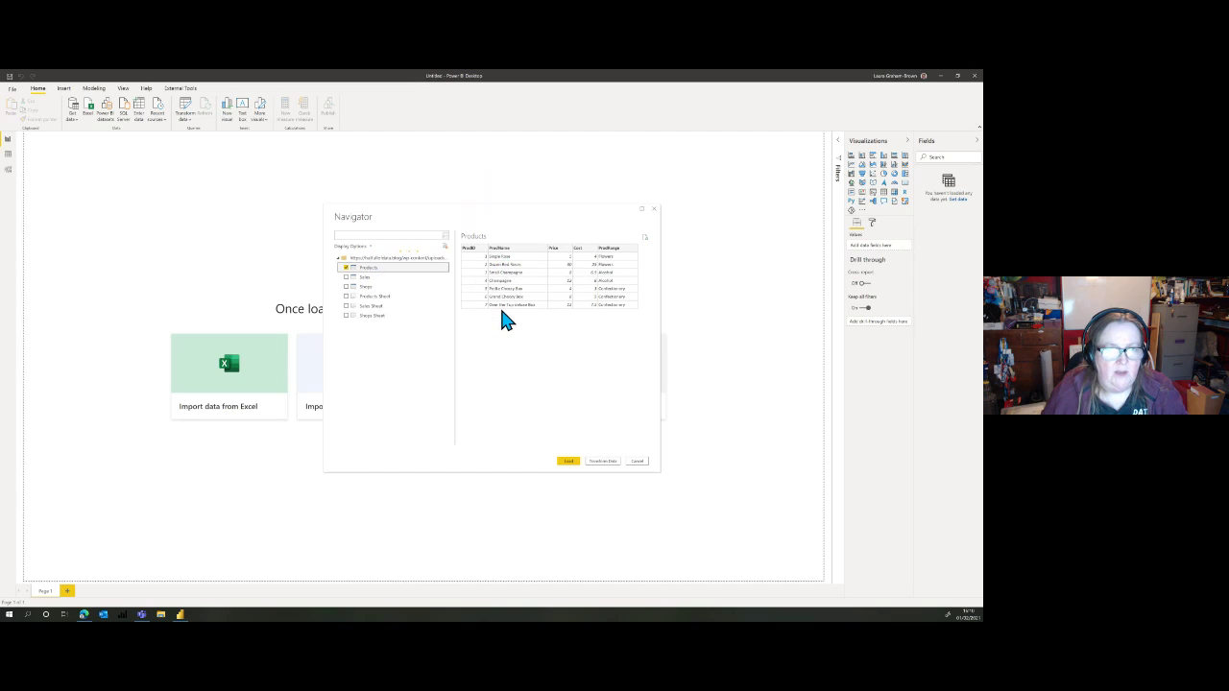
left_click(357, 287)
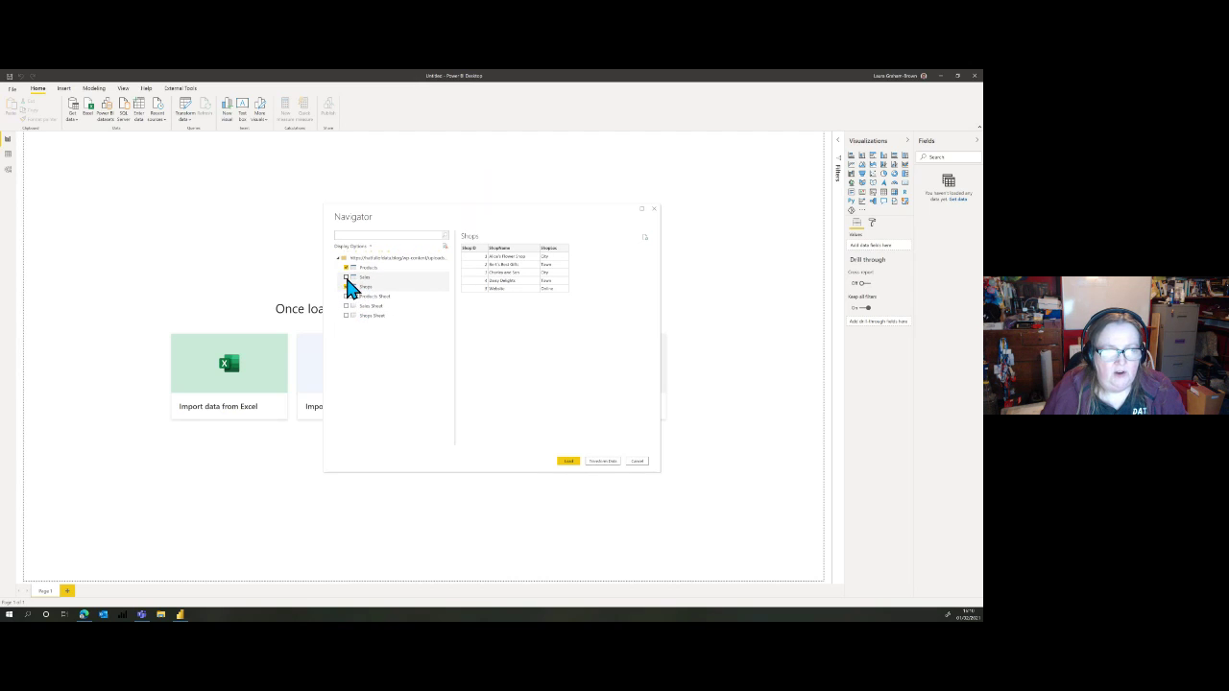
left_click(347, 278)
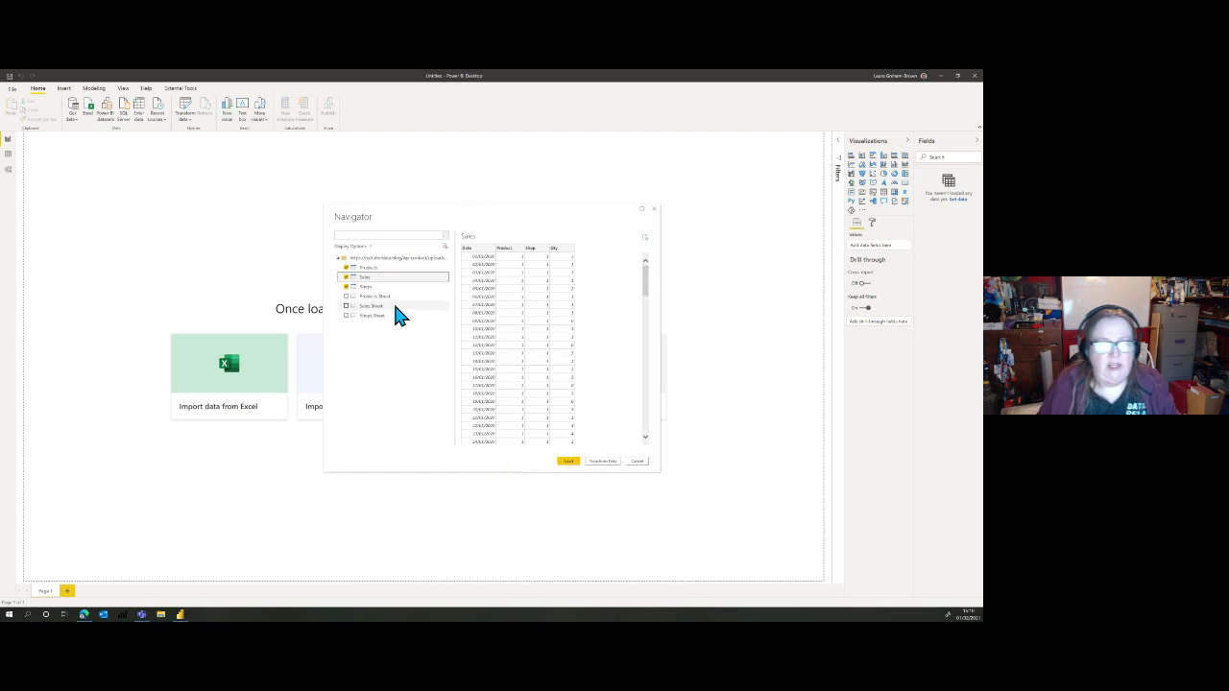
left_click(372, 267)
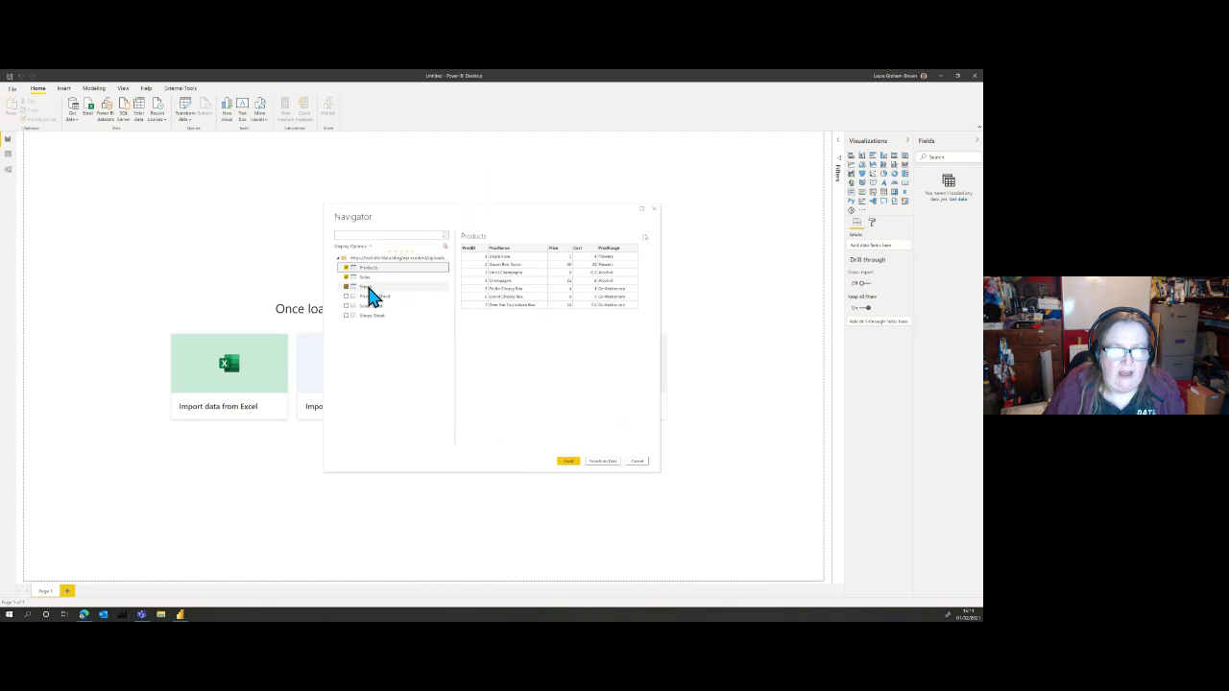
left_click(369, 287)
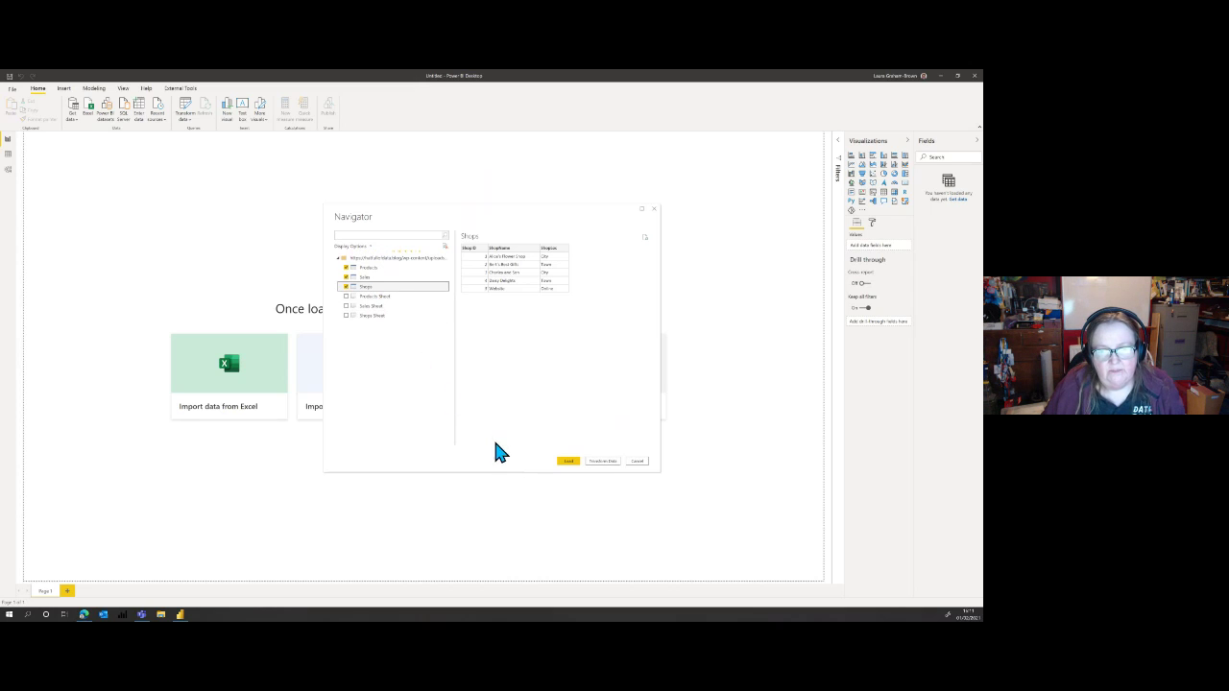
left_click(602, 462)
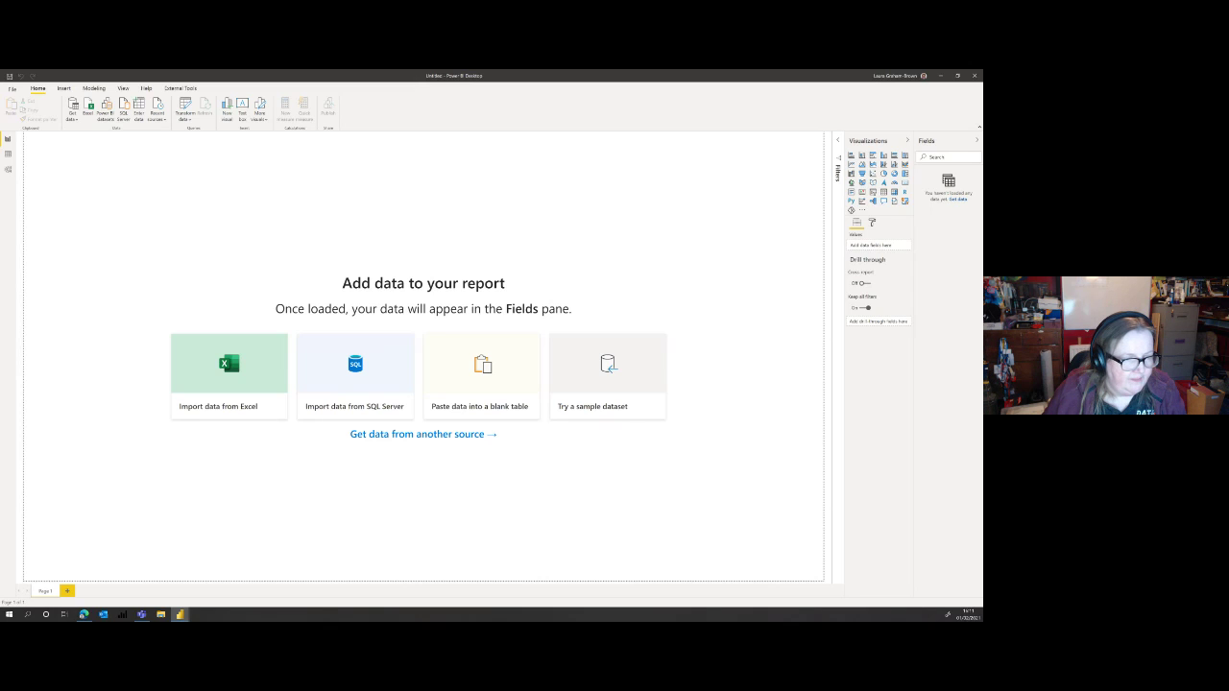
left_click_drag(0, 278, 501, 213)
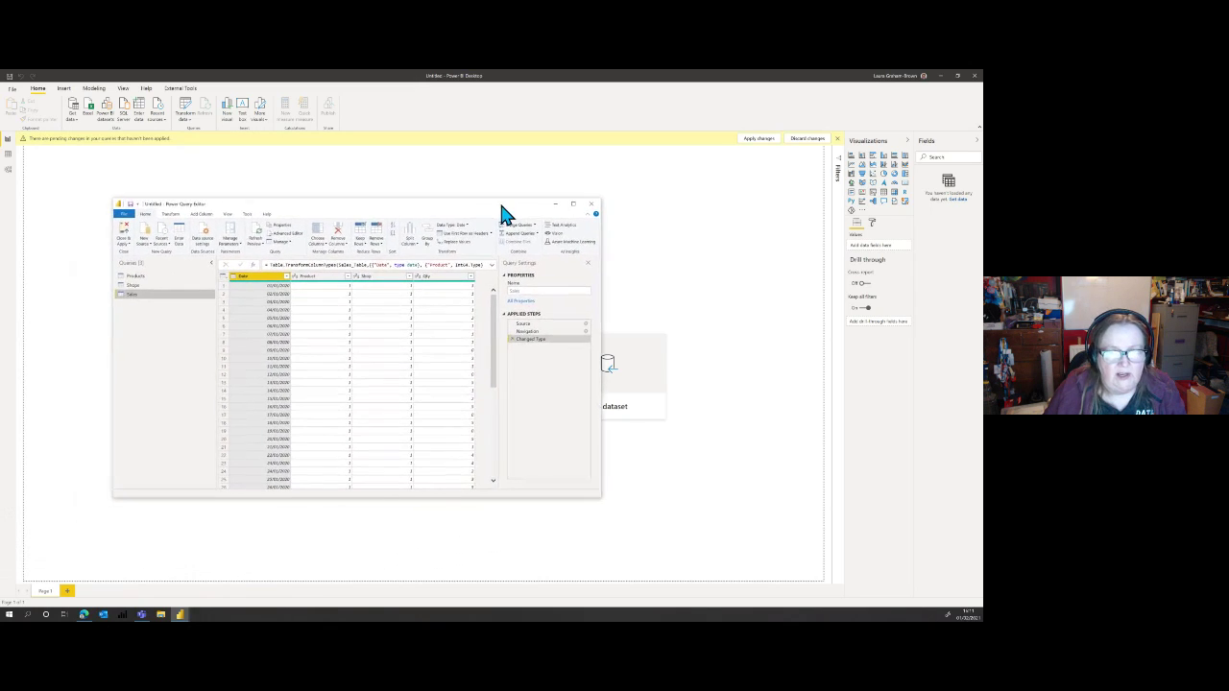
left_click(574, 208)
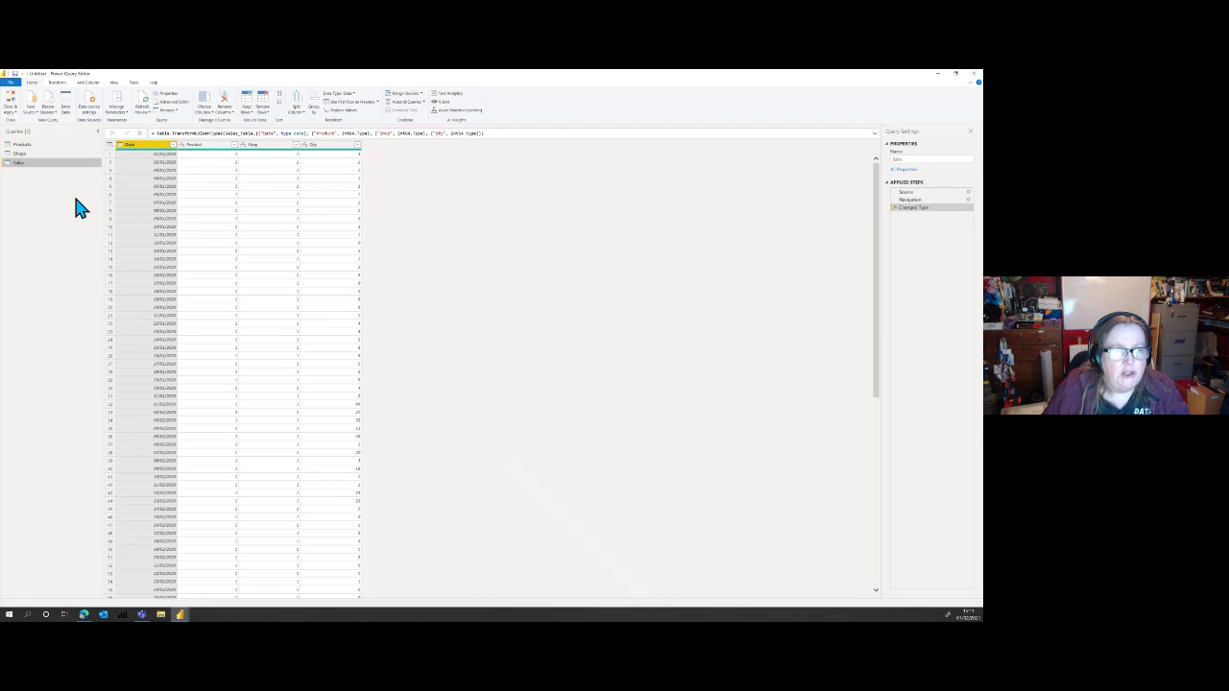
- Examine the Sales query's Source, Navigation and Changed Type steps, and the data in the Shops and Products queries
left_click(905, 193)
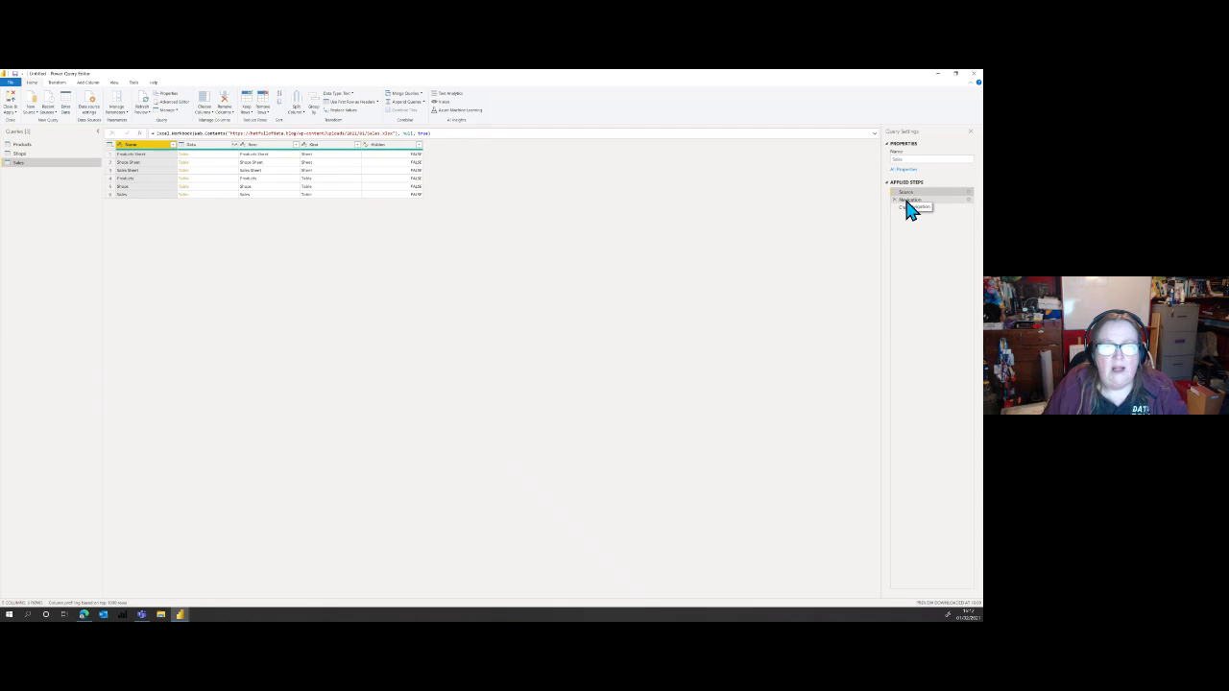
left_click(907, 200)
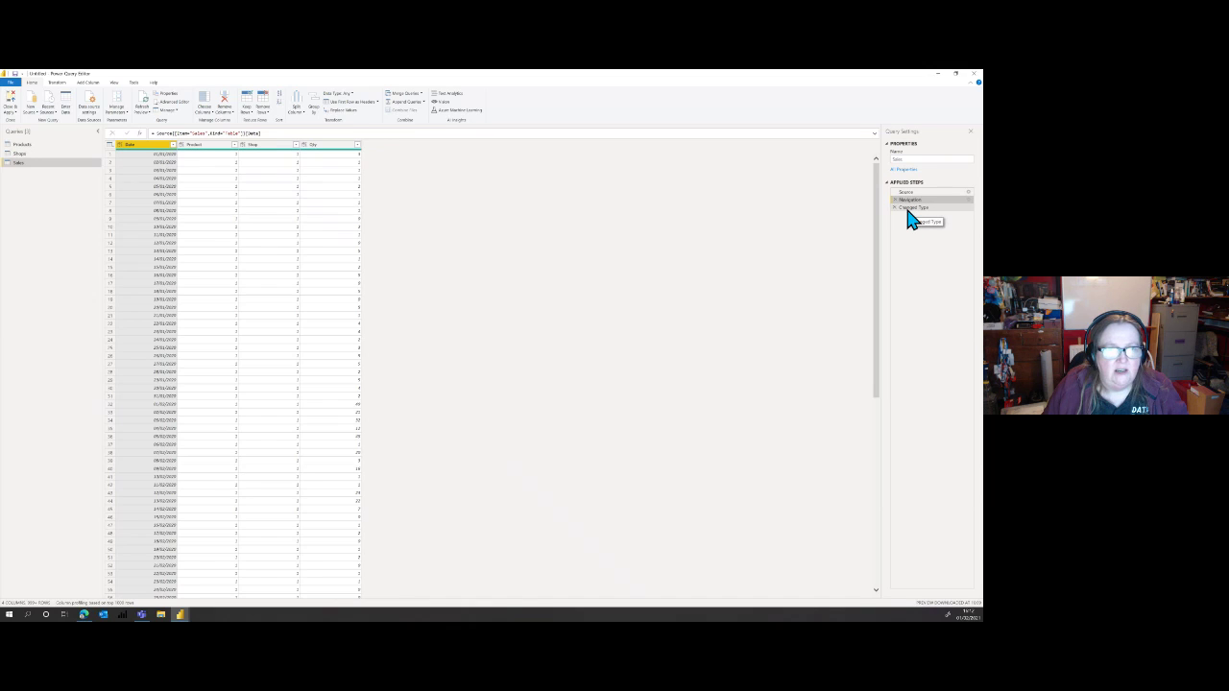
left_click(909, 209)
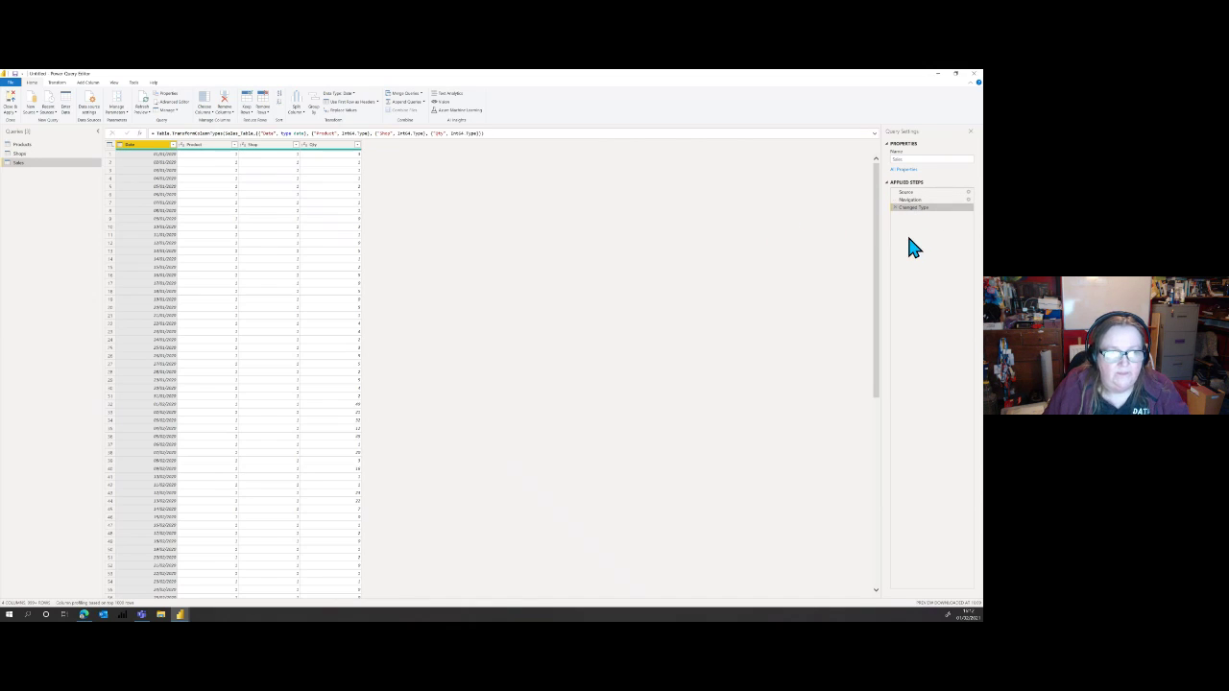
left_click(21, 155)
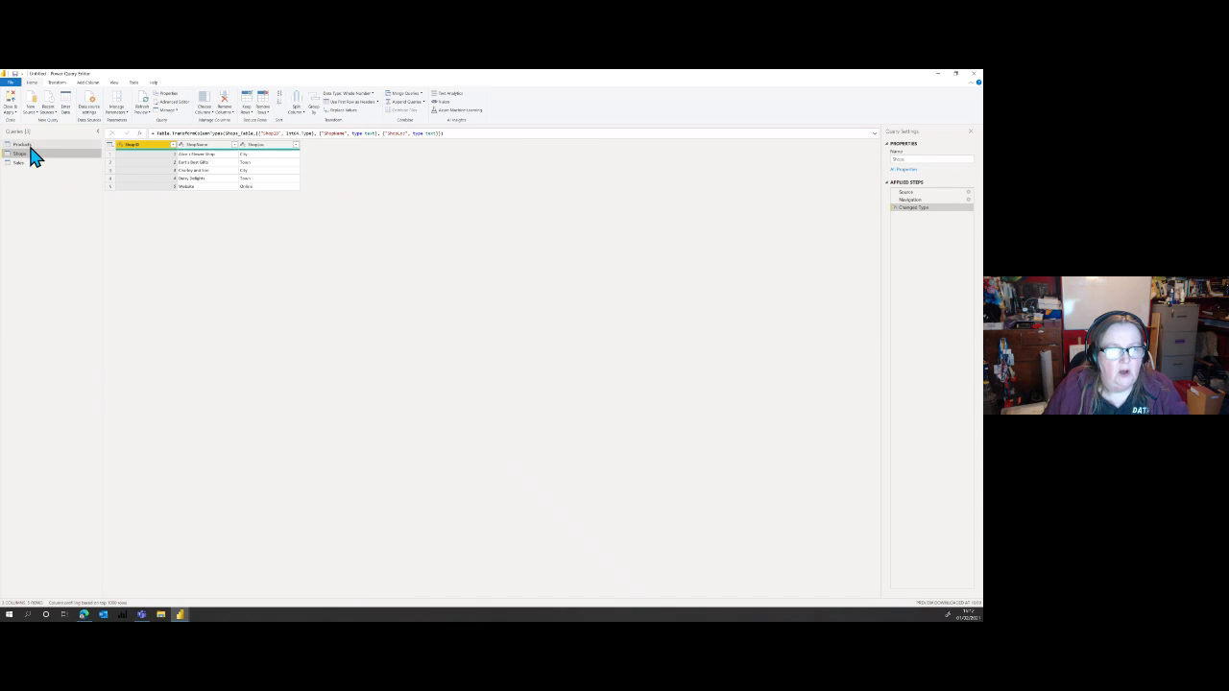
left_click(21, 145)
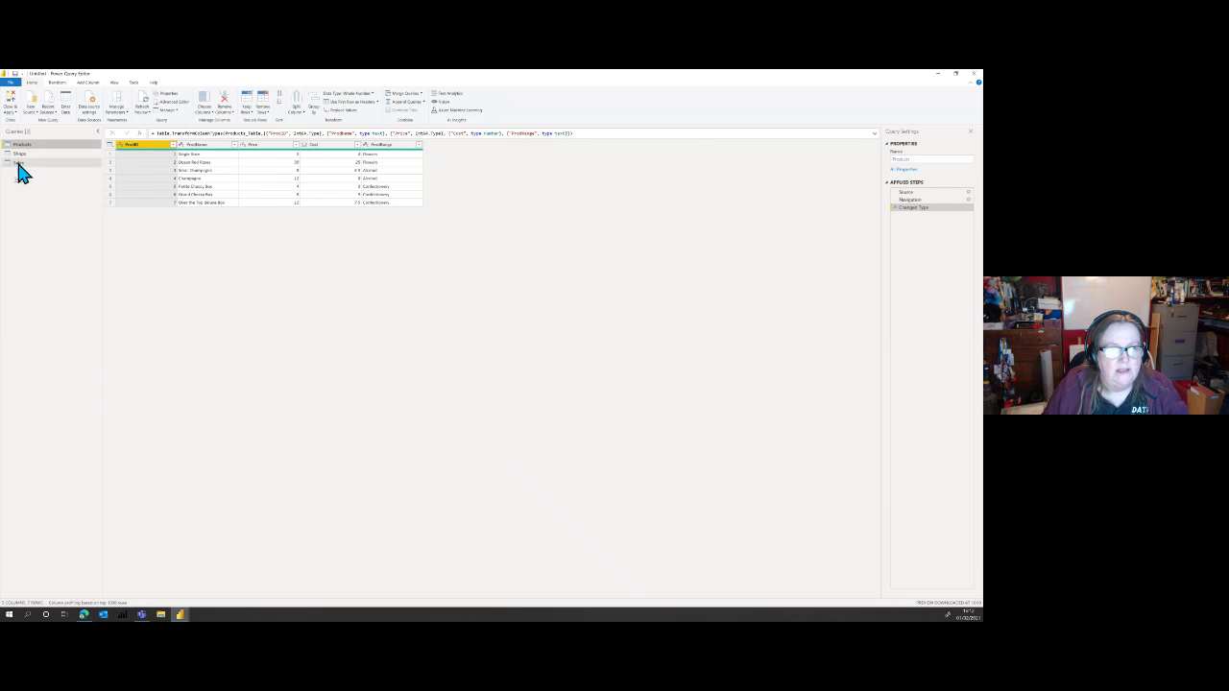
- Filter the Sales query to keep only rows where Qty does not equal 0
left_click(18, 165)
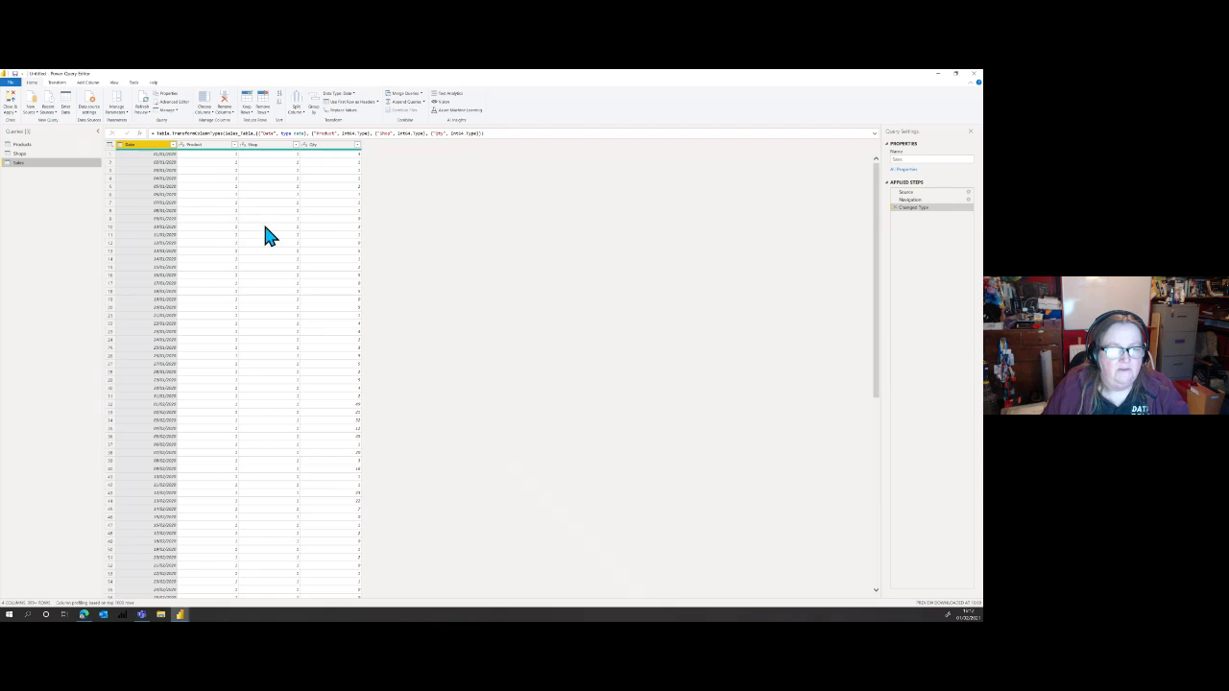
left_click(326, 219)
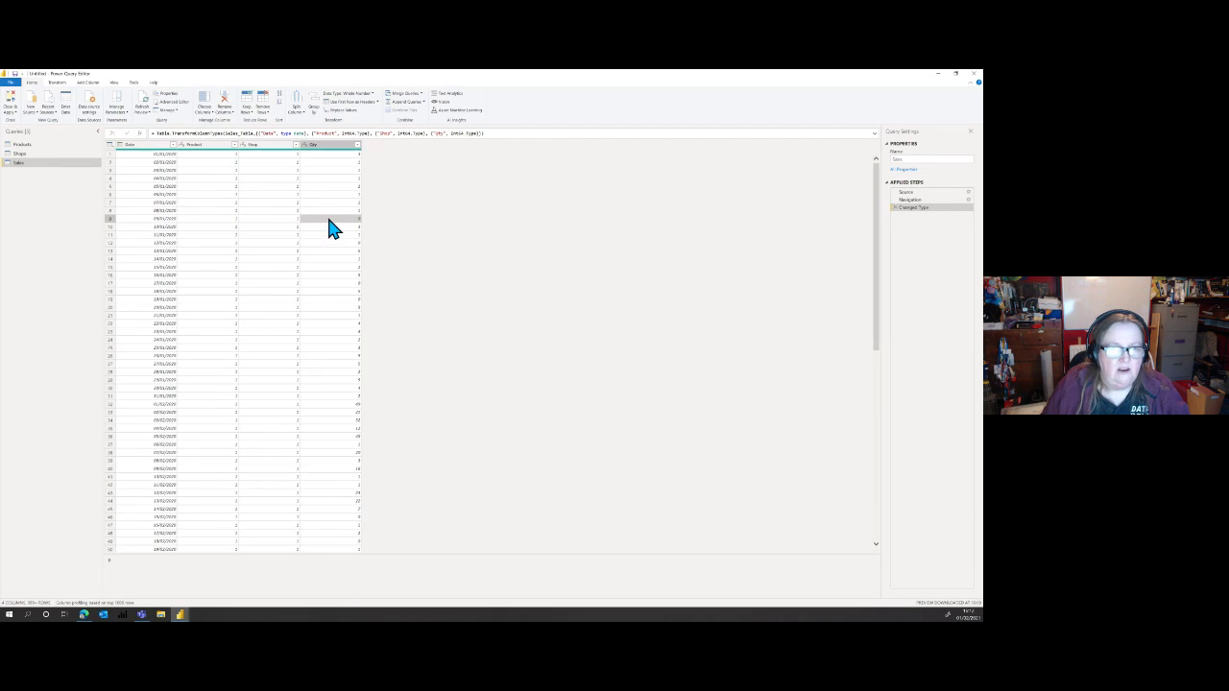
right_click(327, 218)
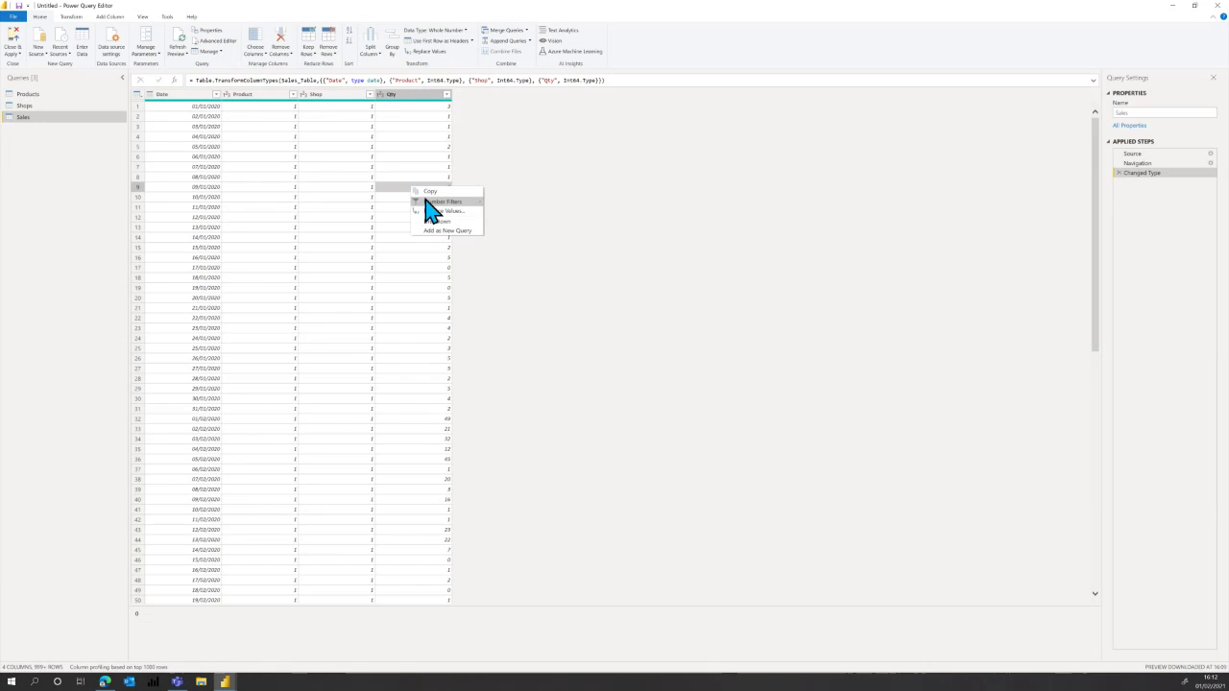
mouse_move(341, 232)
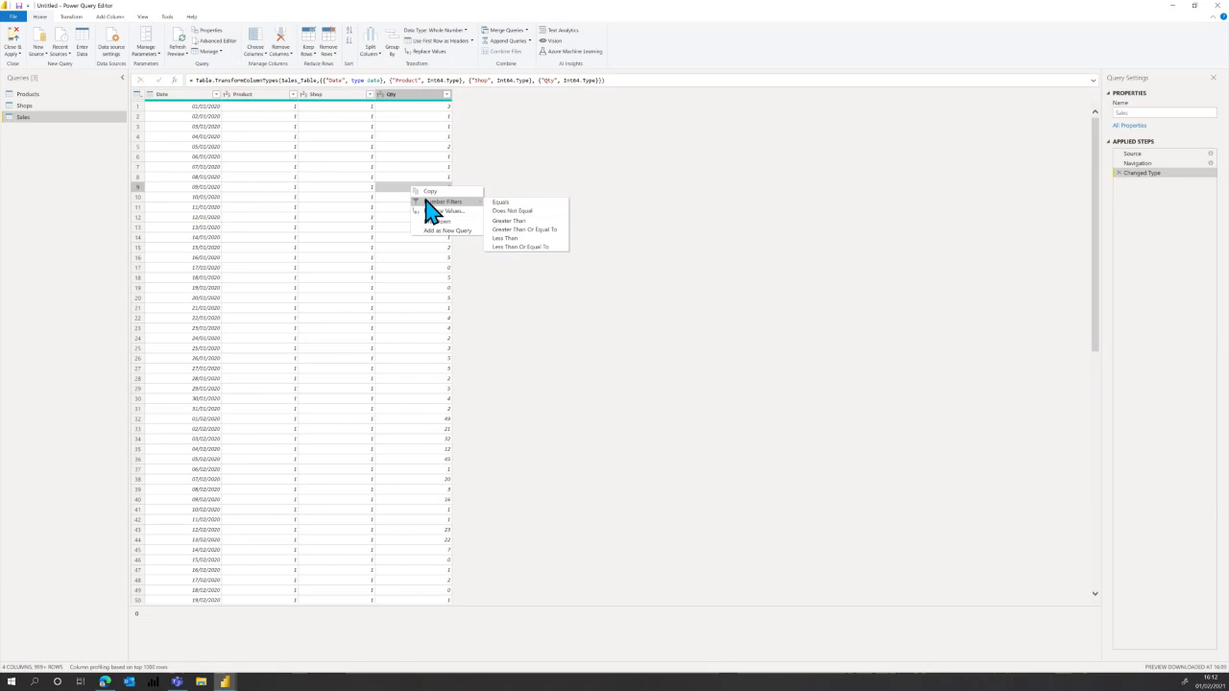
left_click(511, 211)
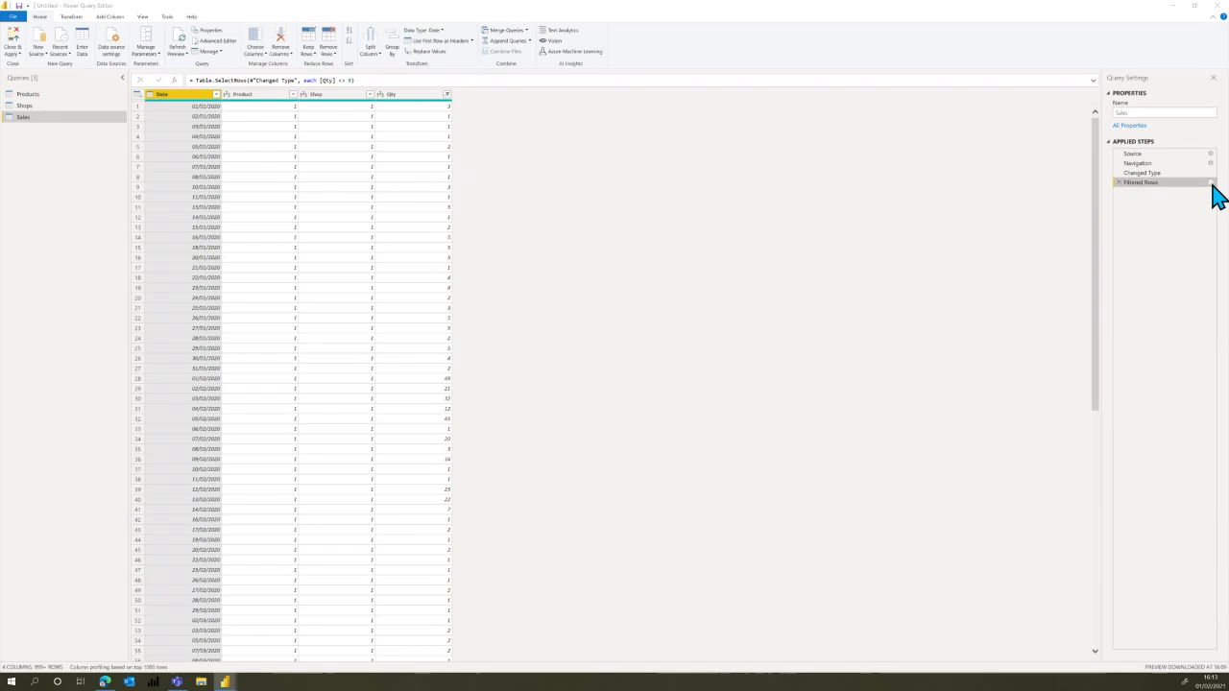
- Check the Qty filter's conditions without changing them, and close and apply the query changes
left_click(1210, 183)
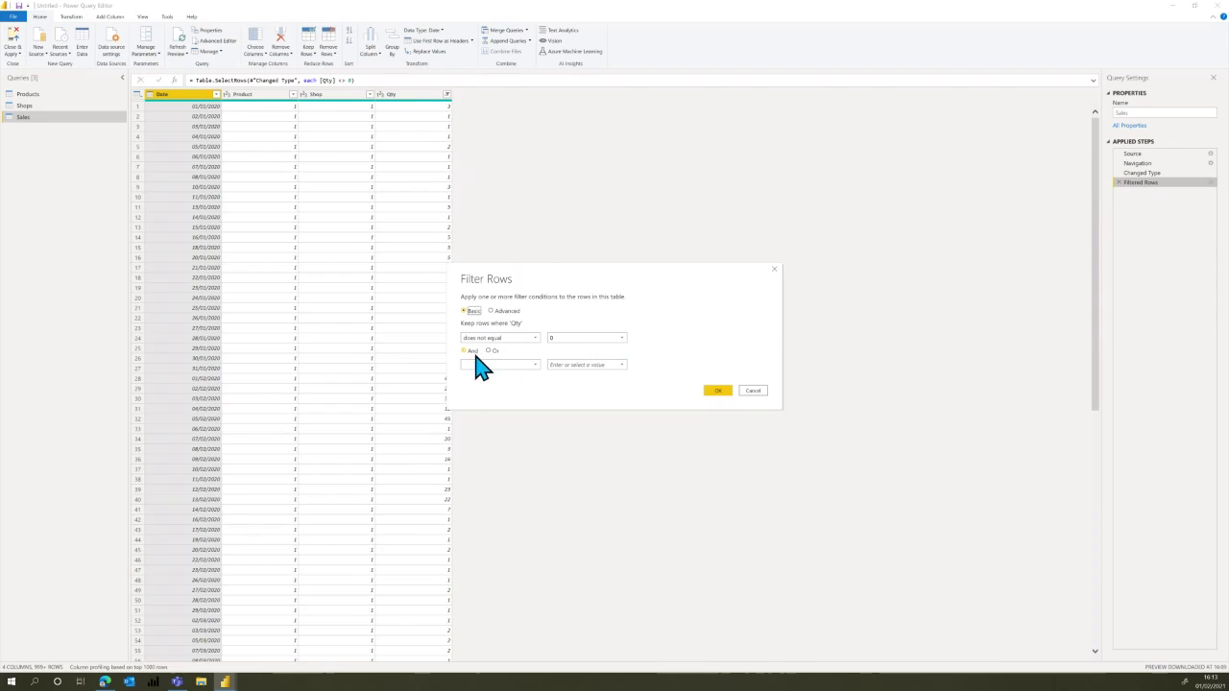
left_click(755, 391)
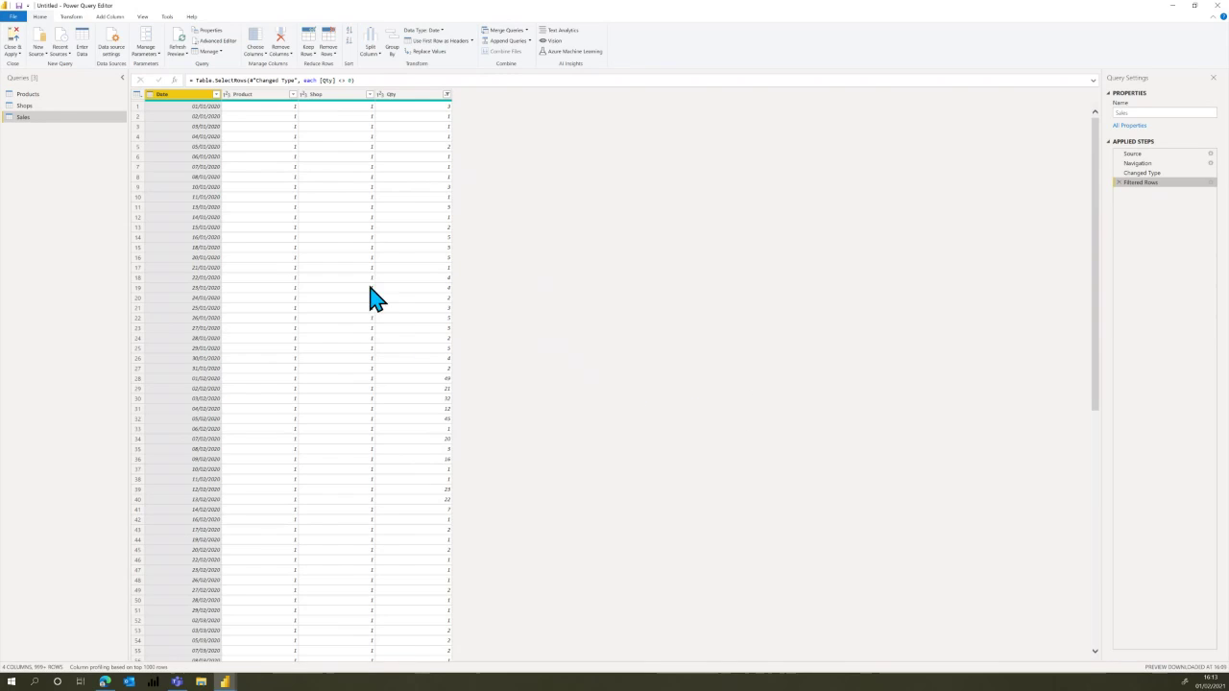
left_click(13, 42)
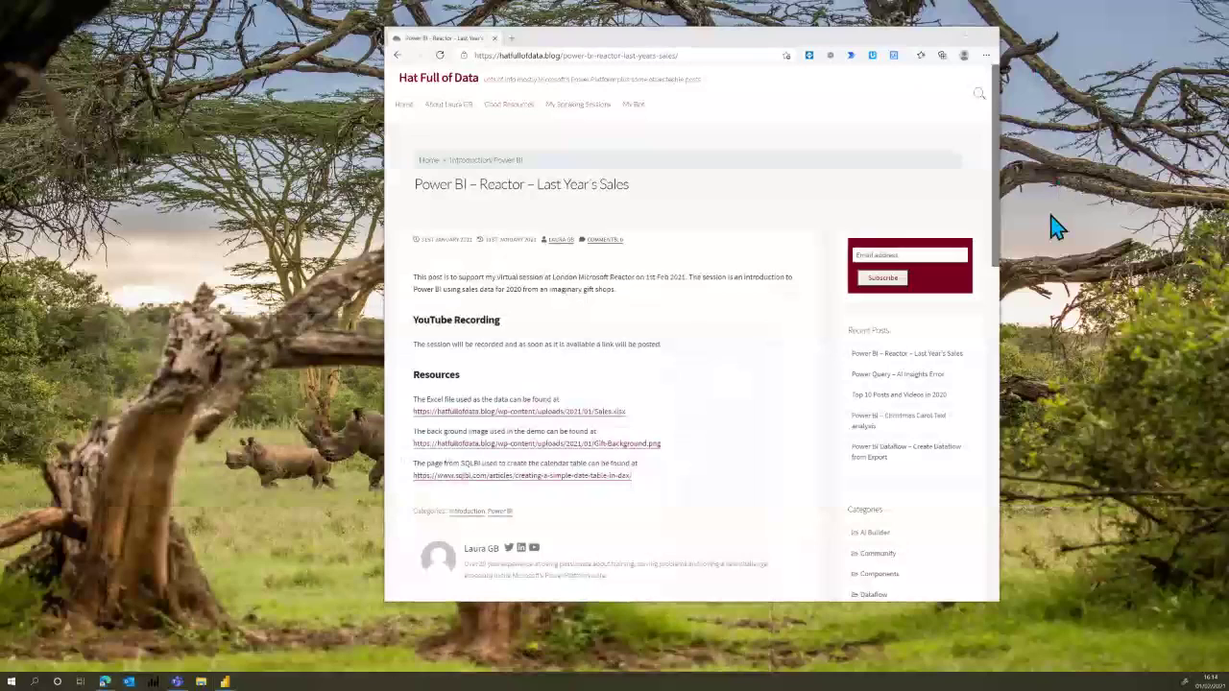
- Enlarge what the screen shows through the Windows display settings and return to the Power BI Desktop report
right_click(1051, 215)
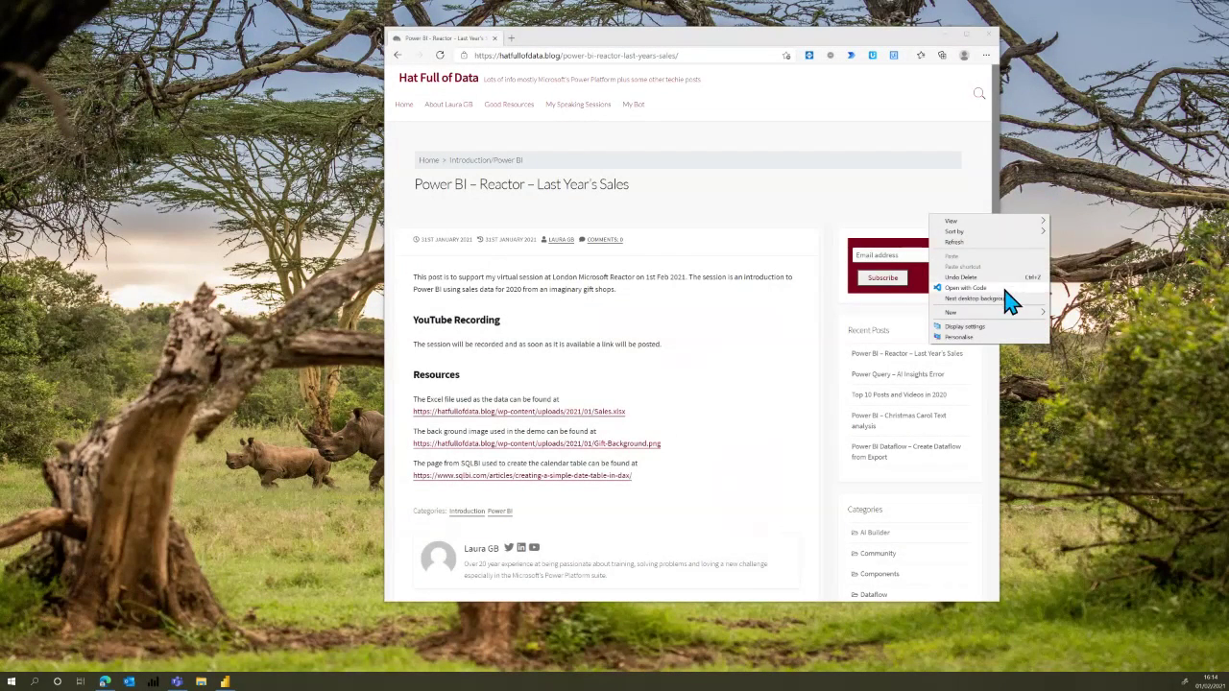
left_click(985, 327)
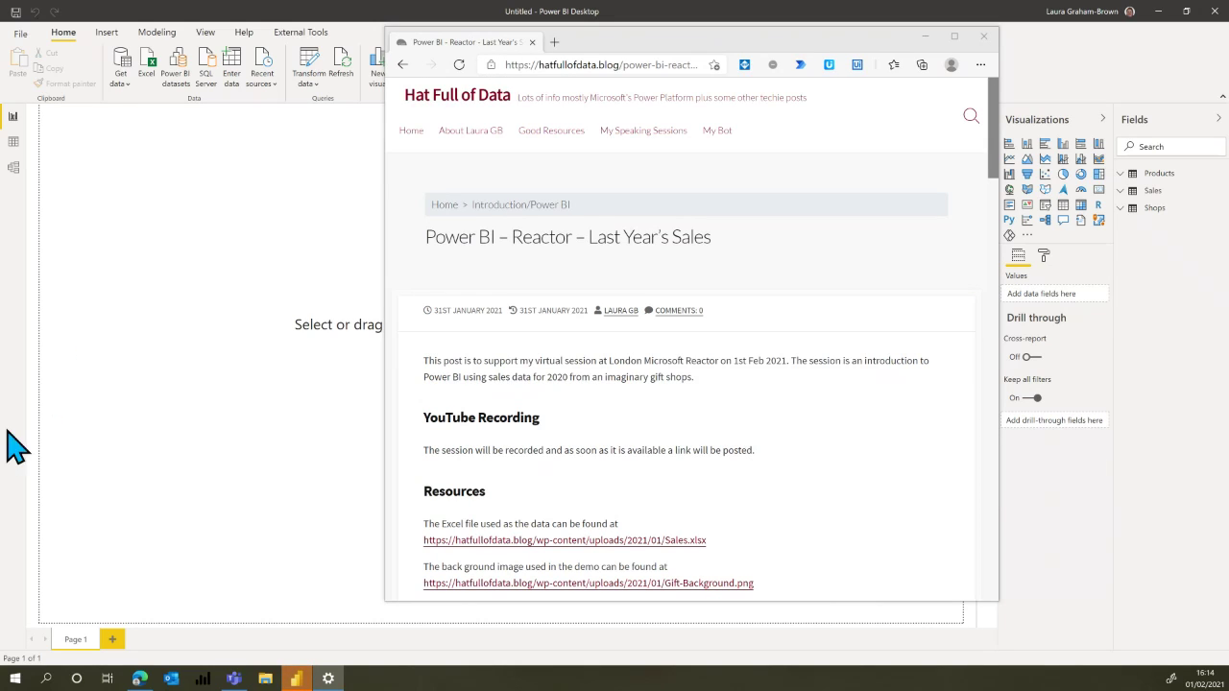
left_click(289, 483)
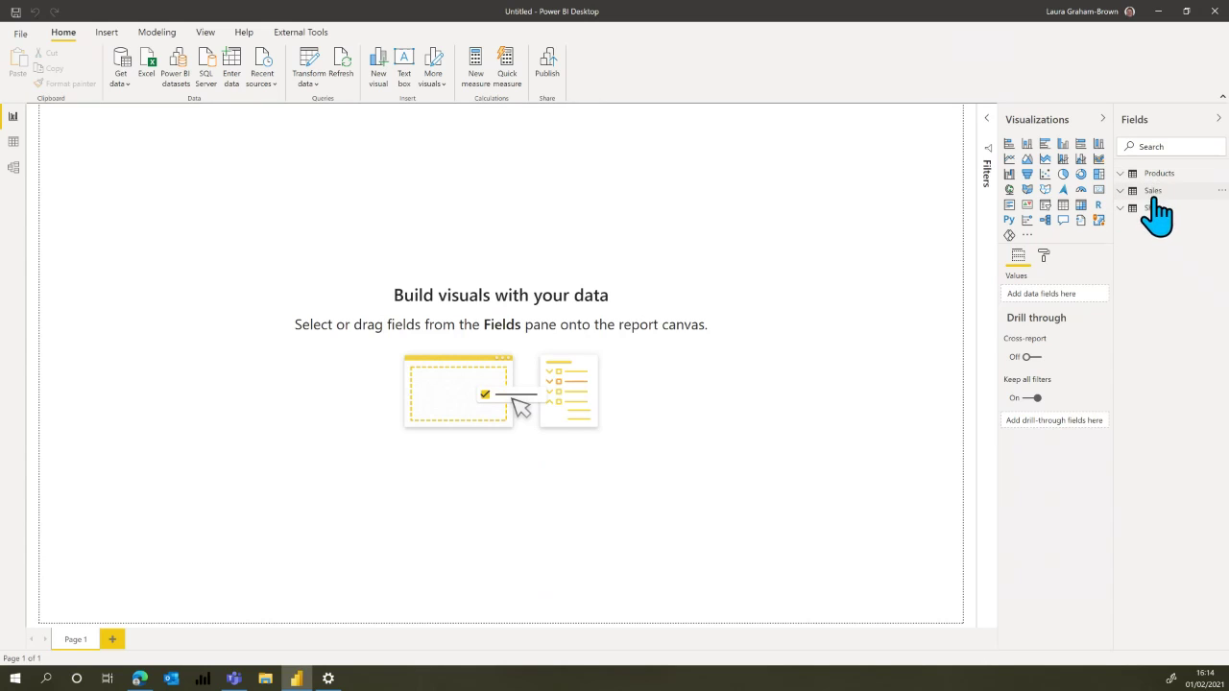
- Expand the Shops, Sales and Products tables to look through their fields
left_click(1122, 209)
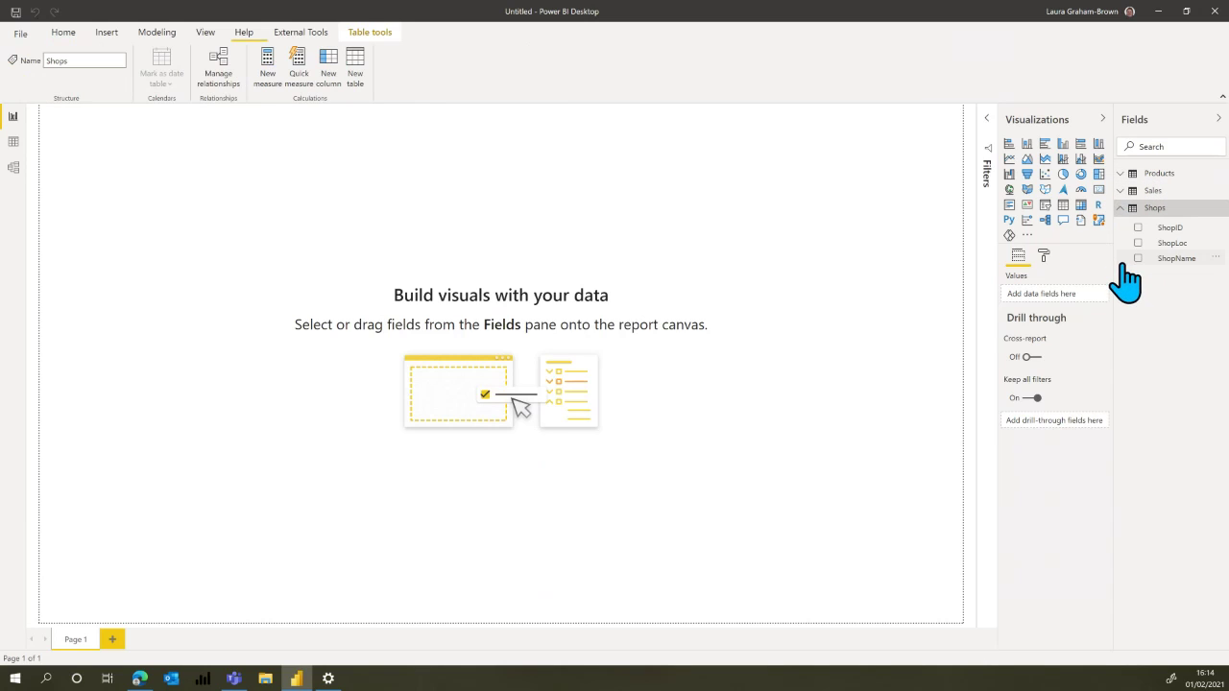
left_click(1120, 191)
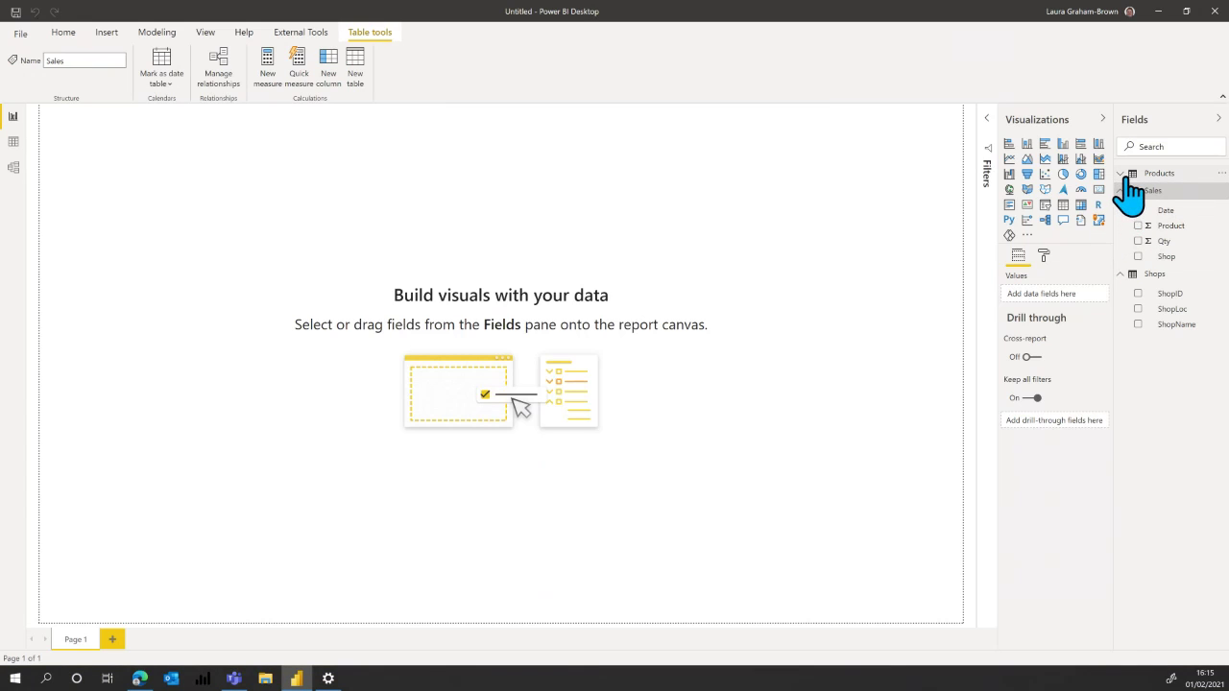
left_click(1121, 174)
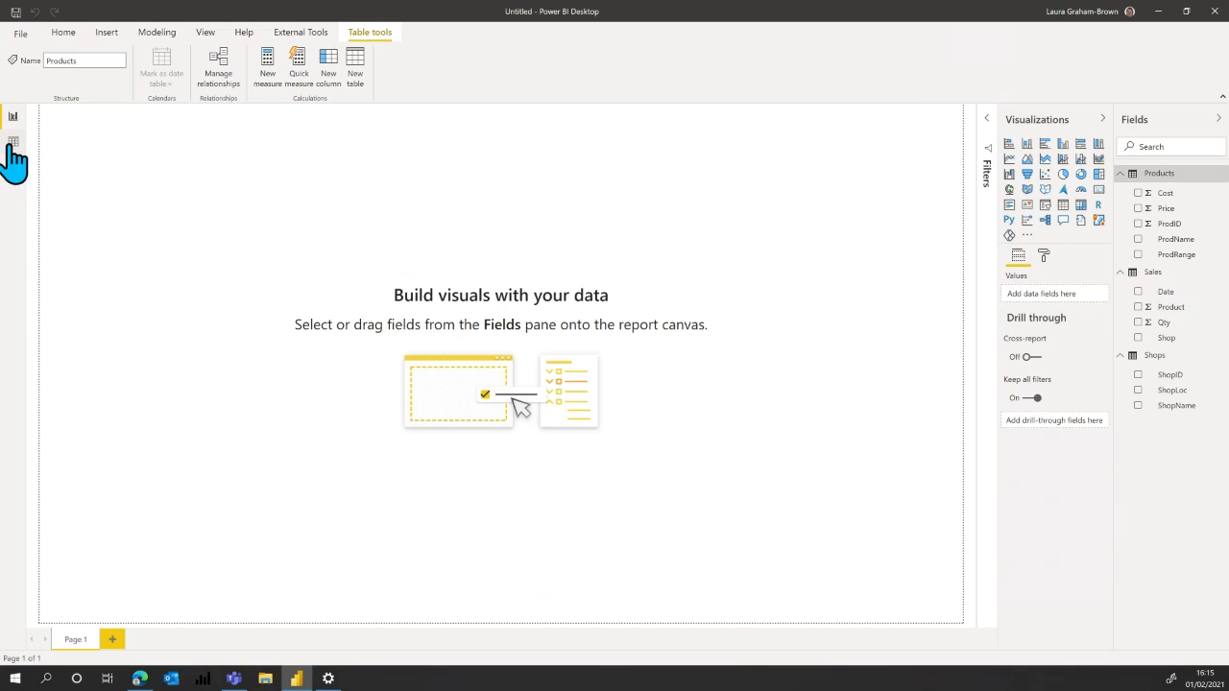
- Examine the rows of Products, Sales and Shops in the data view, comparing the ShopID column in Shops with the Shop column in Sales
left_click(14, 144)
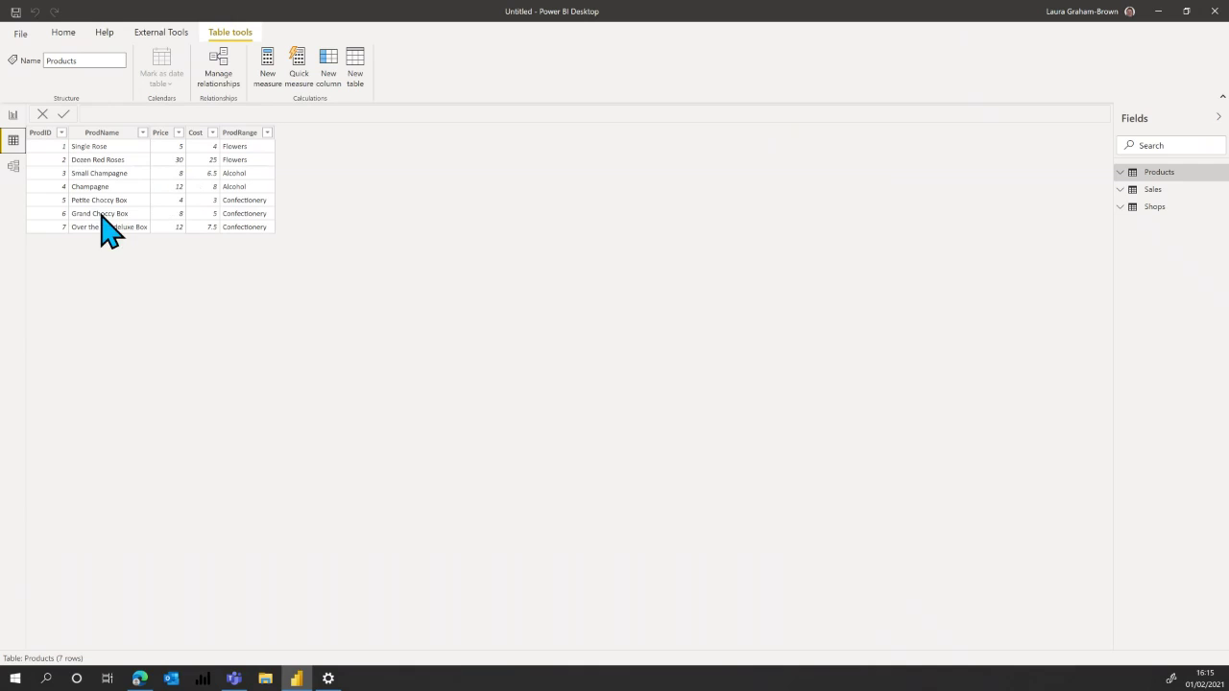
left_click(1161, 191)
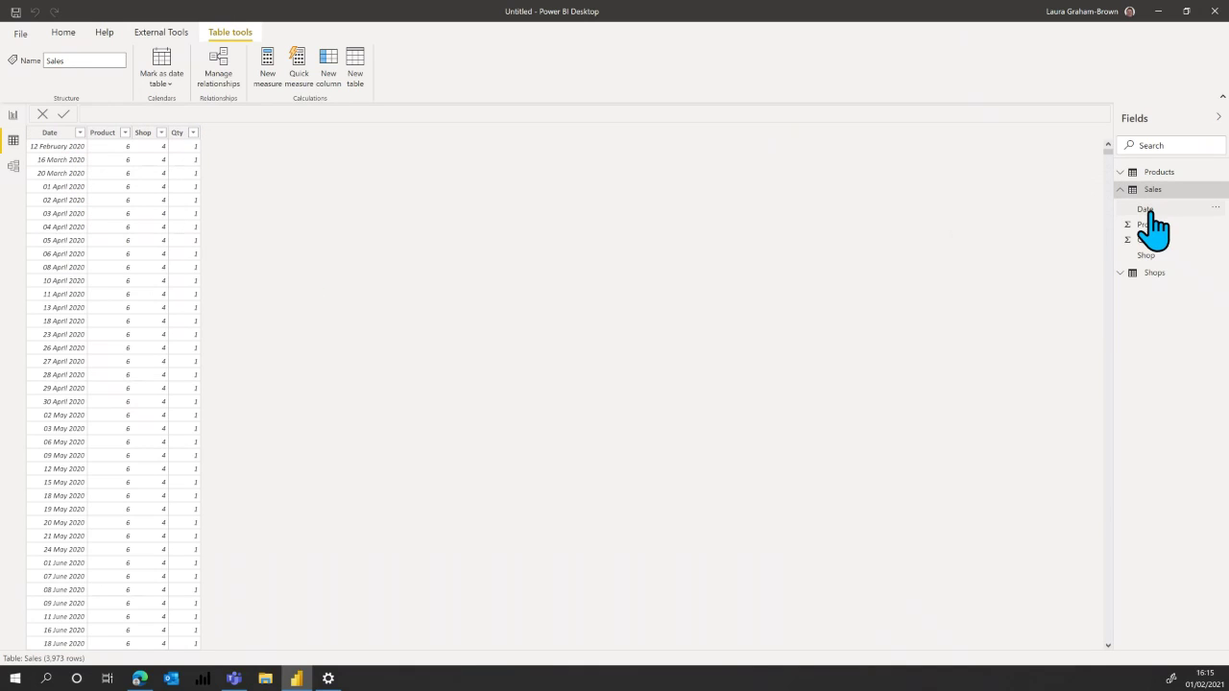
left_click(1151, 274)
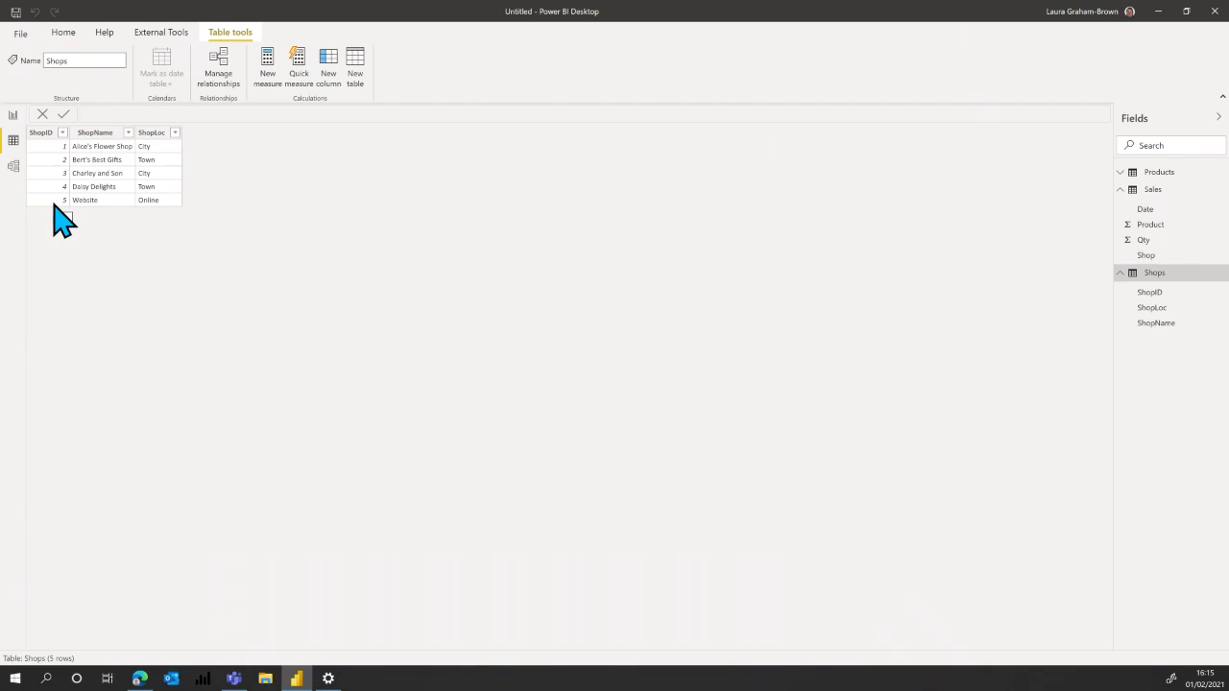
left_click(41, 134)
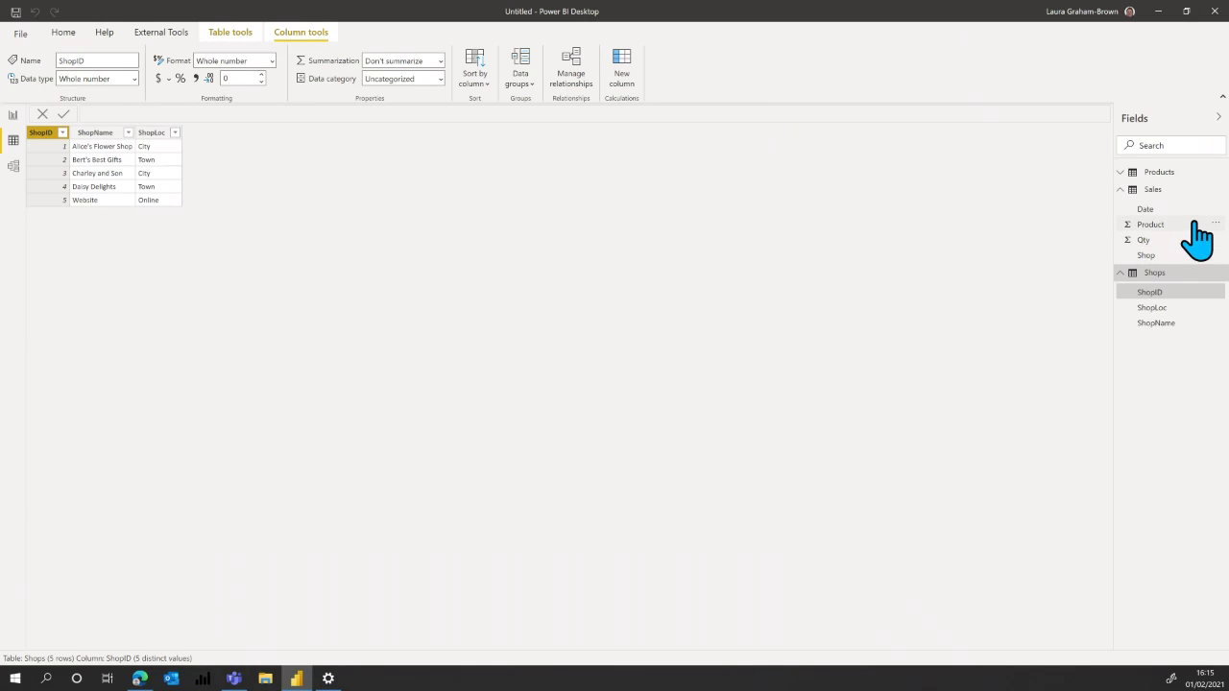
left_click(1152, 190)
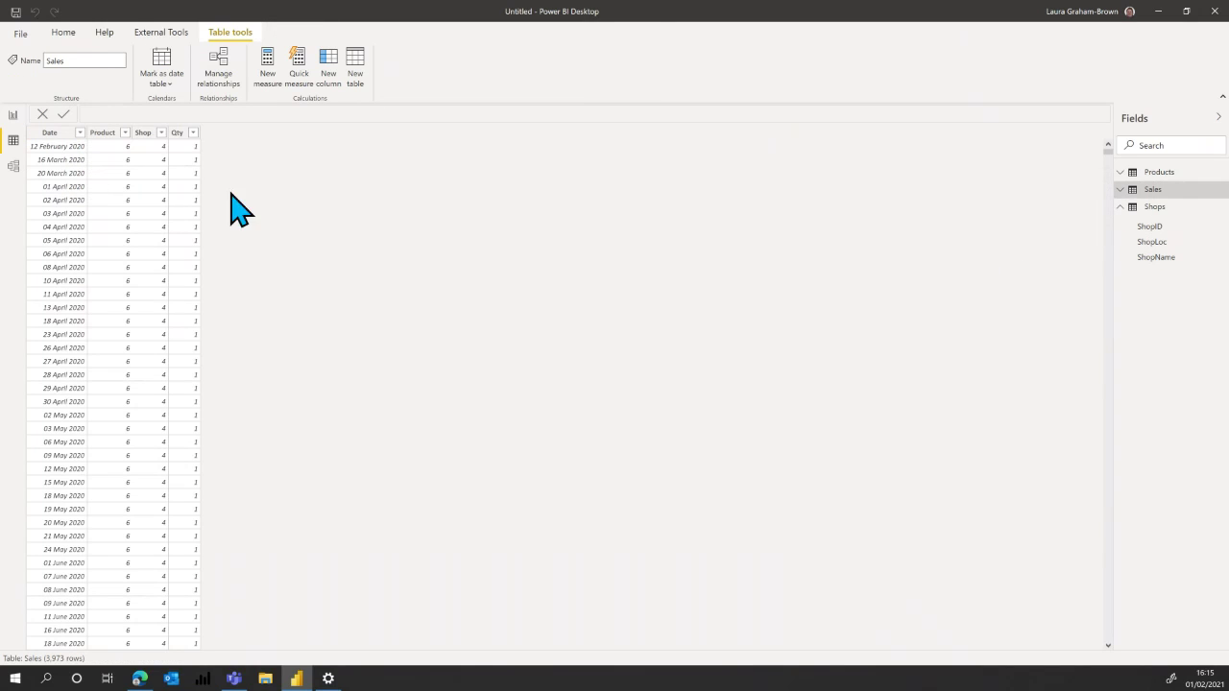
left_click(144, 134)
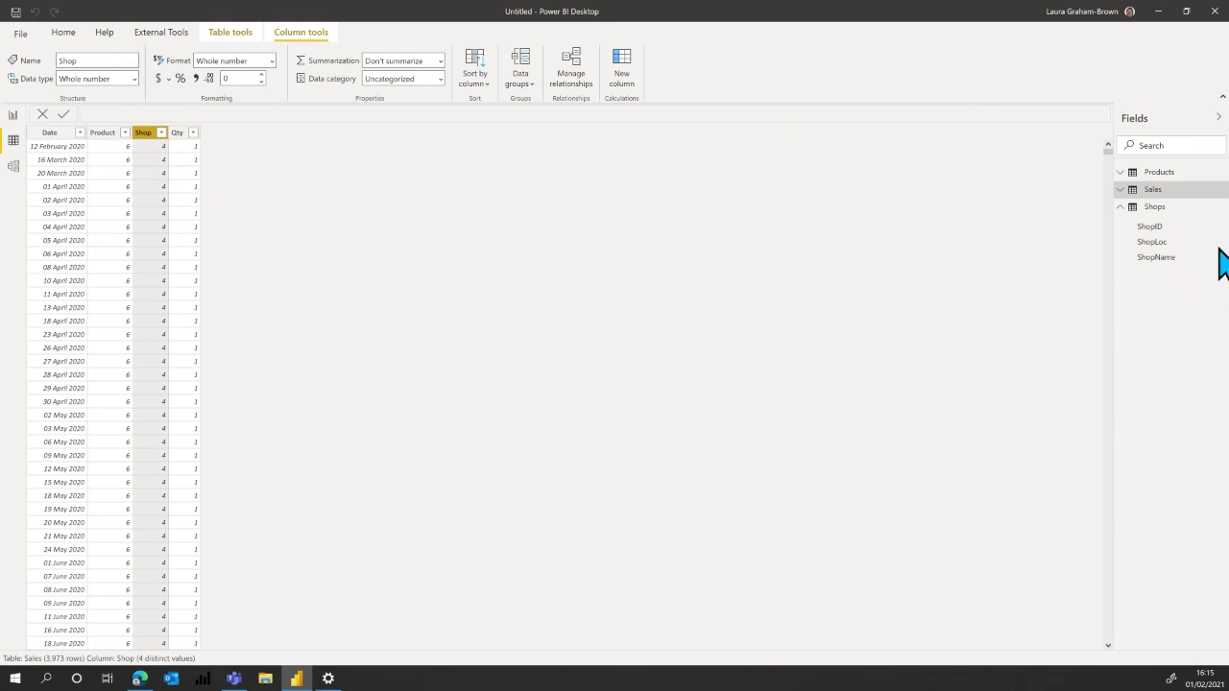
left_click(1160, 207)
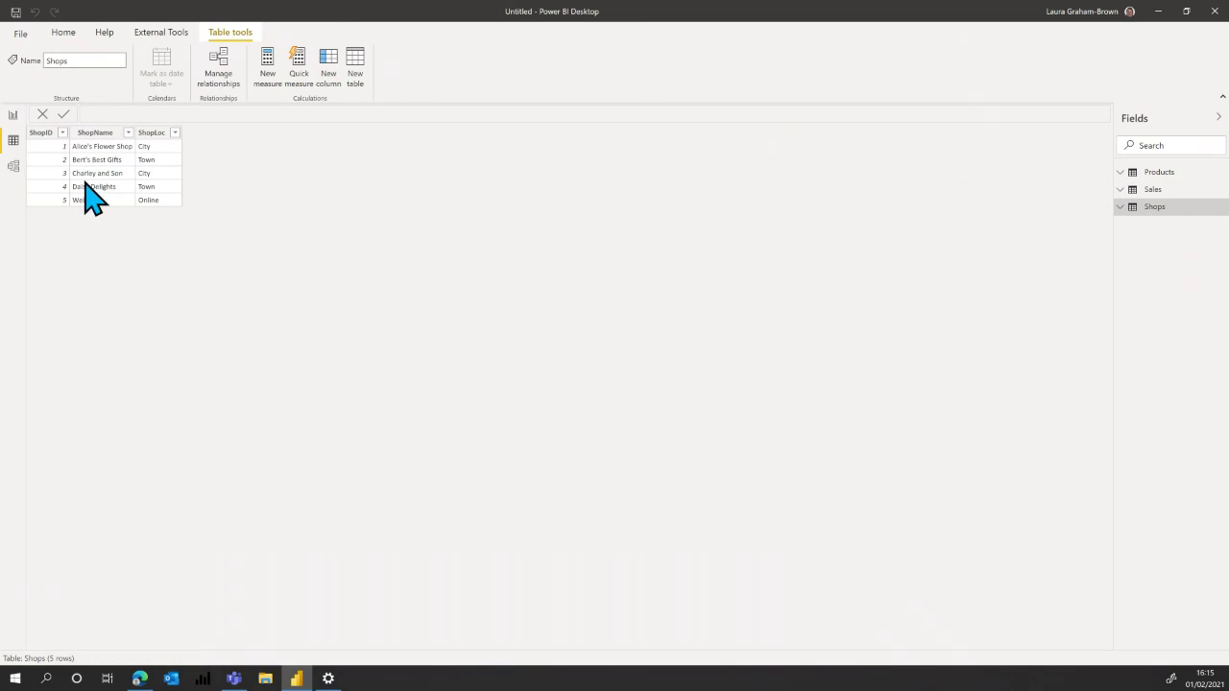
left_click(41, 134)
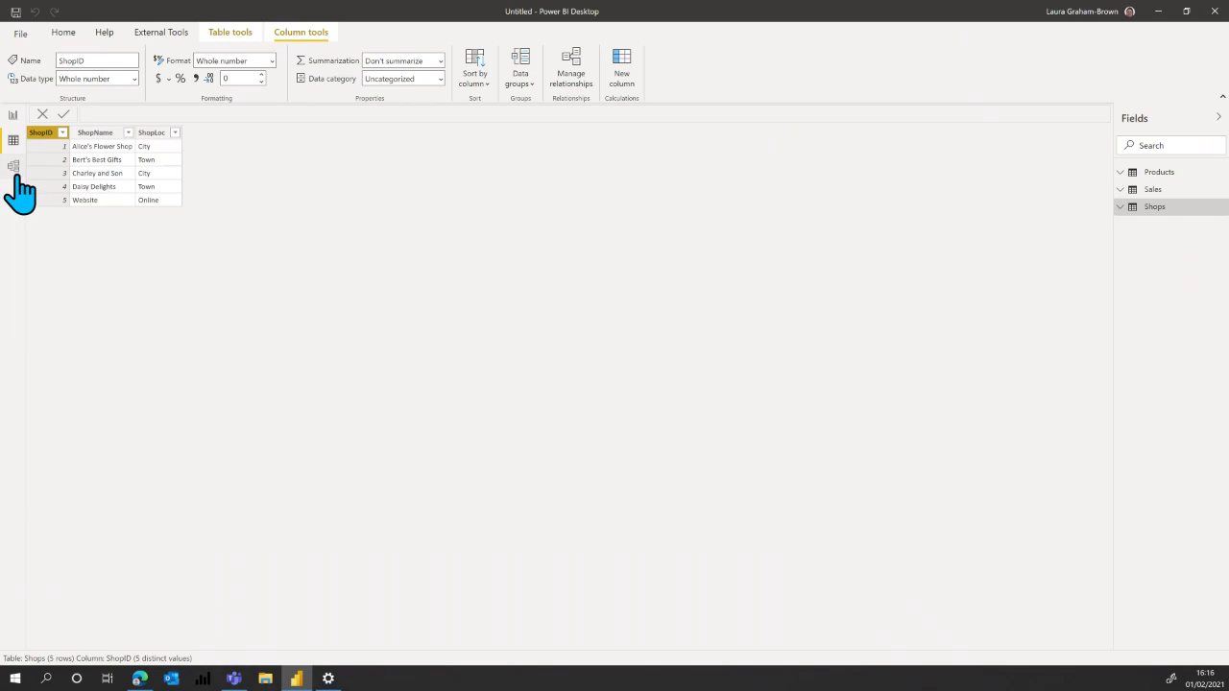
- Relate ProdID in Products to Product in Sales in the model view, and upgrade to the new model view
left_click(15, 171)
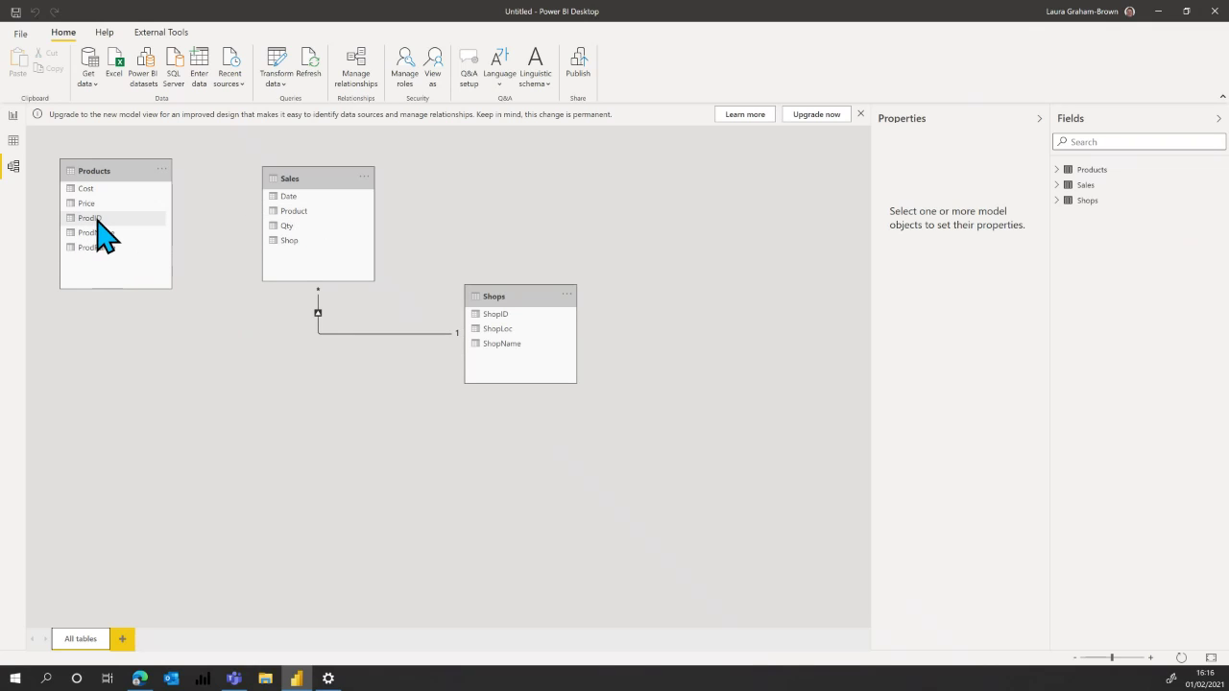
left_click_drag(99, 220, 298, 215)
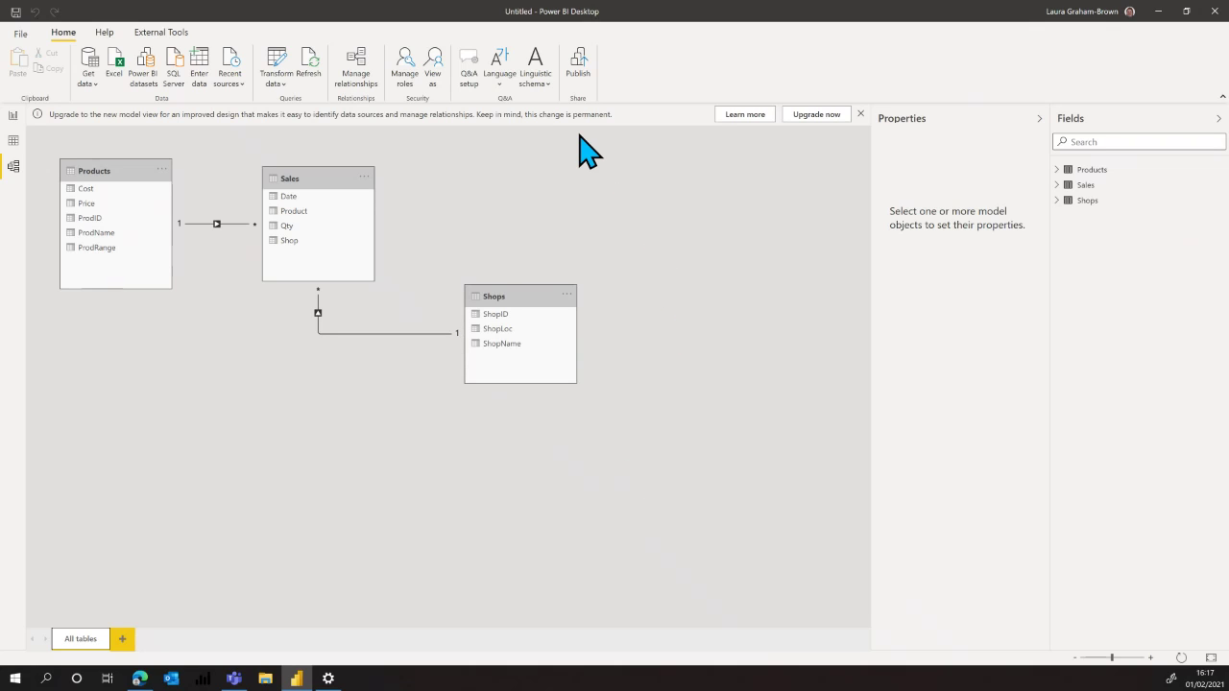
left_click(815, 116)
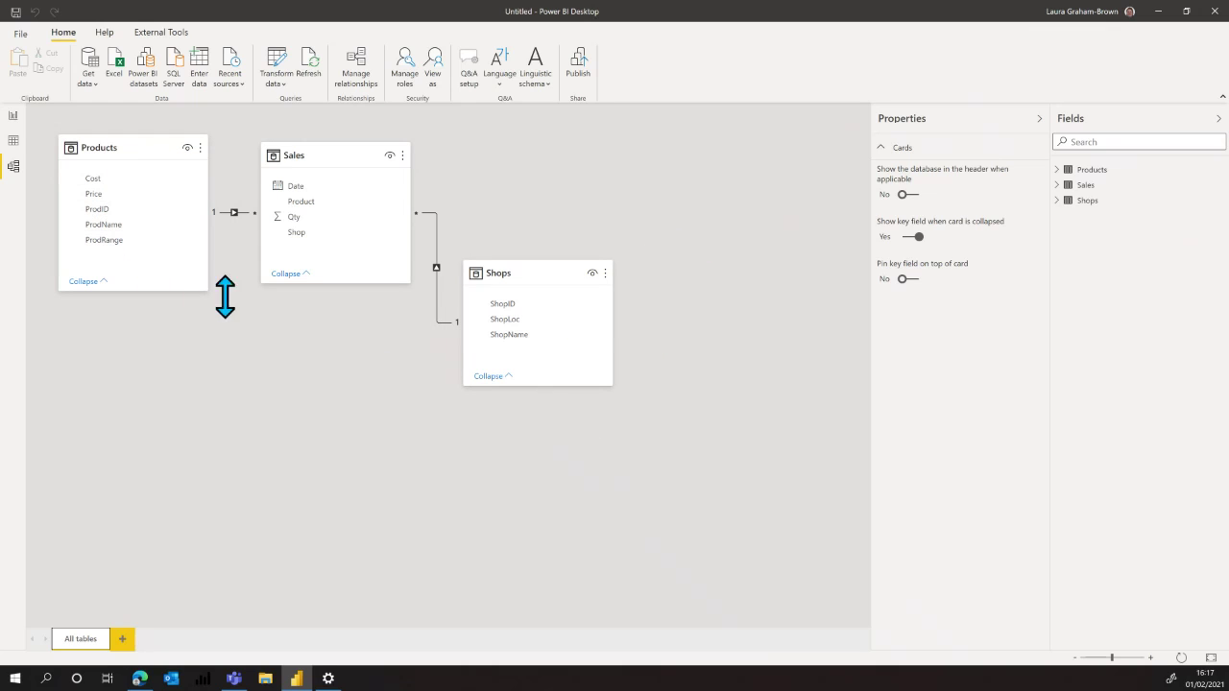
- Move the Shops and Sales tables farther from Products in the model diagram, and collapse all three table cards
left_click_drag(542, 272, 639, 256)
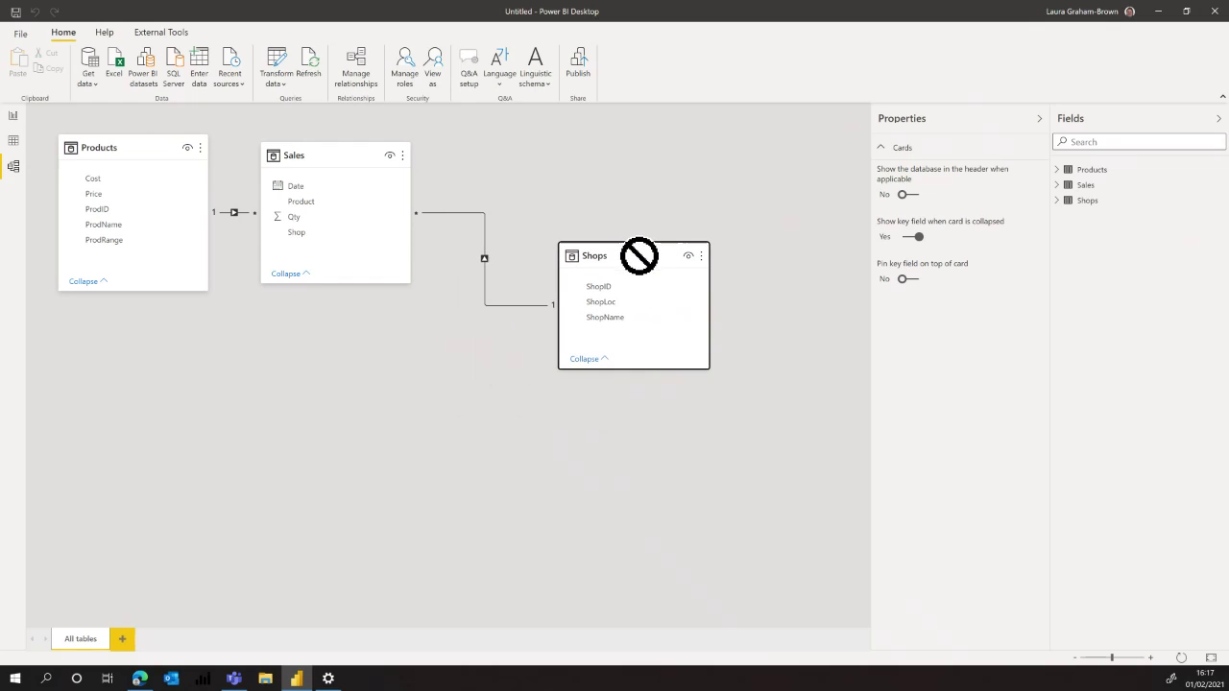
left_click_drag(321, 155, 392, 154)
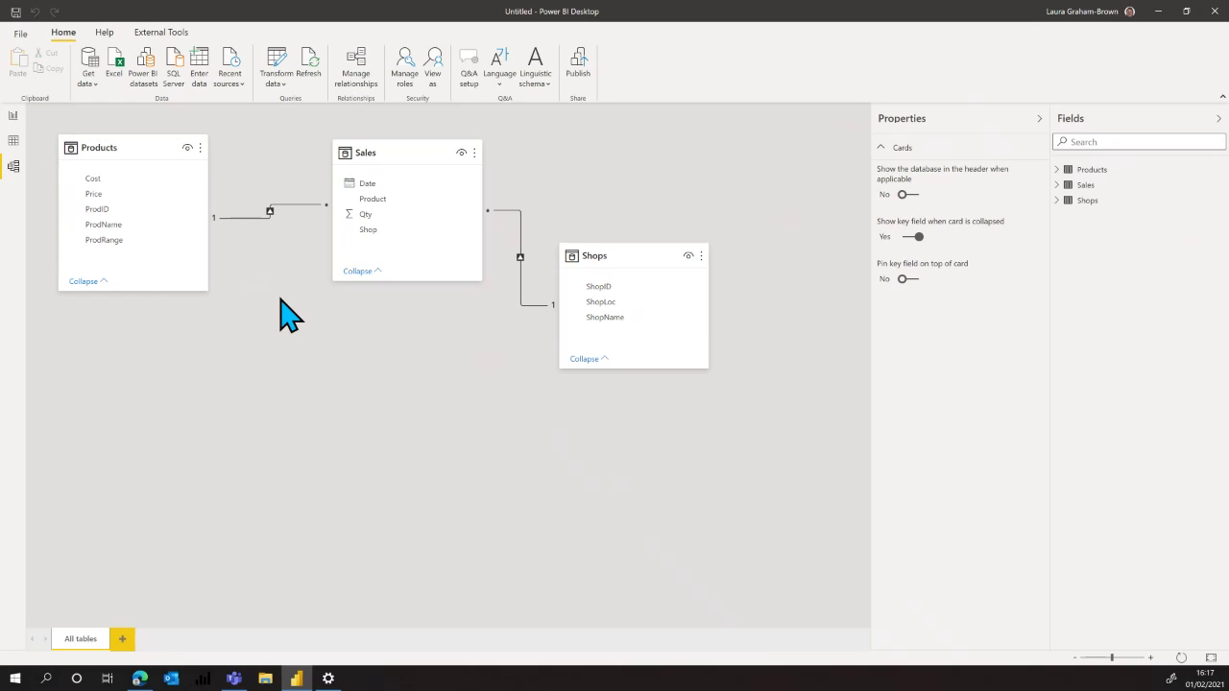
left_click(100, 282)
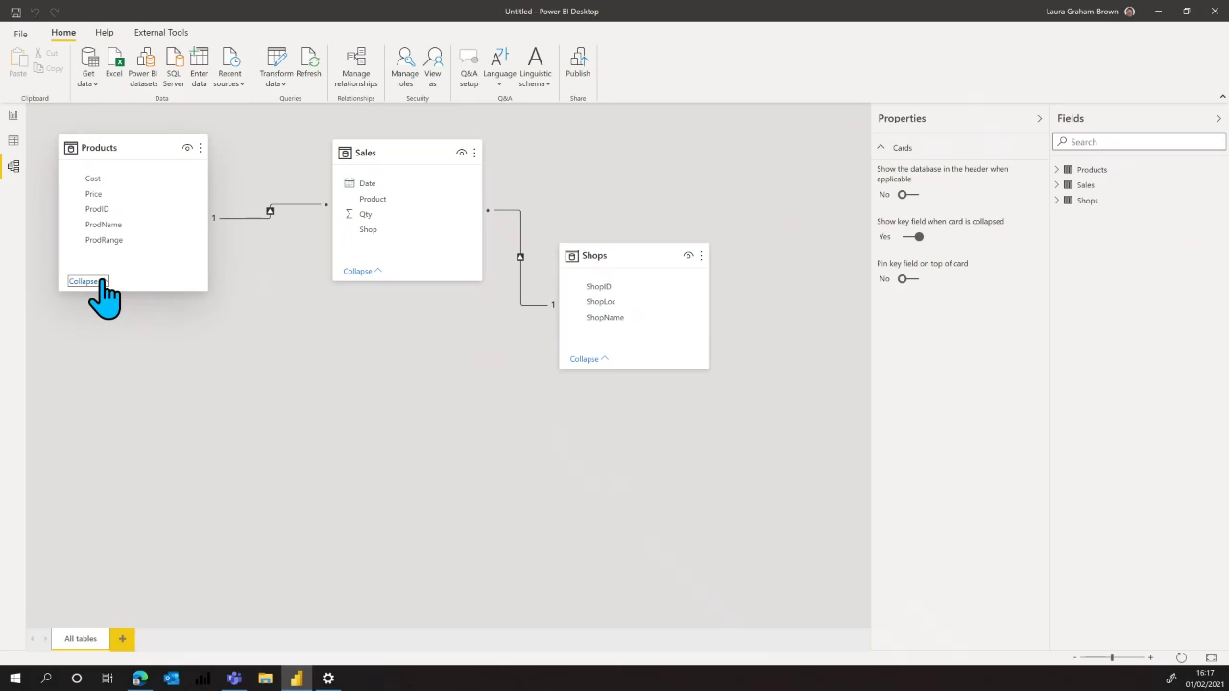
left_click(377, 279)
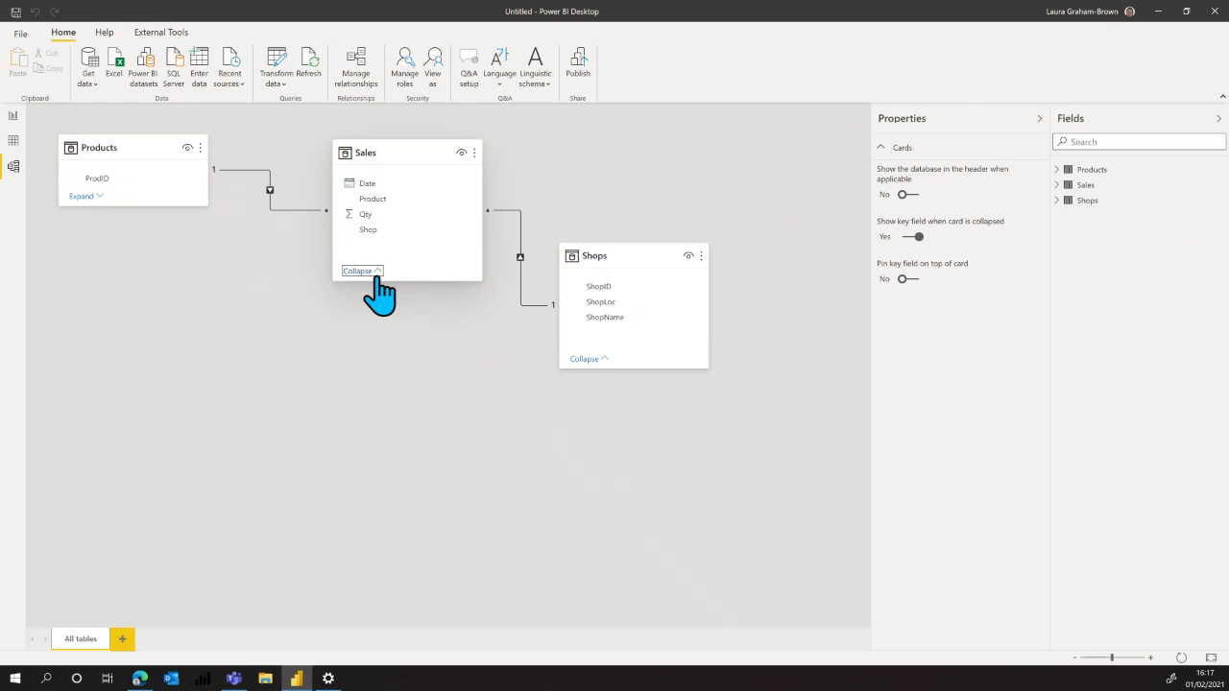
left_click(606, 359)
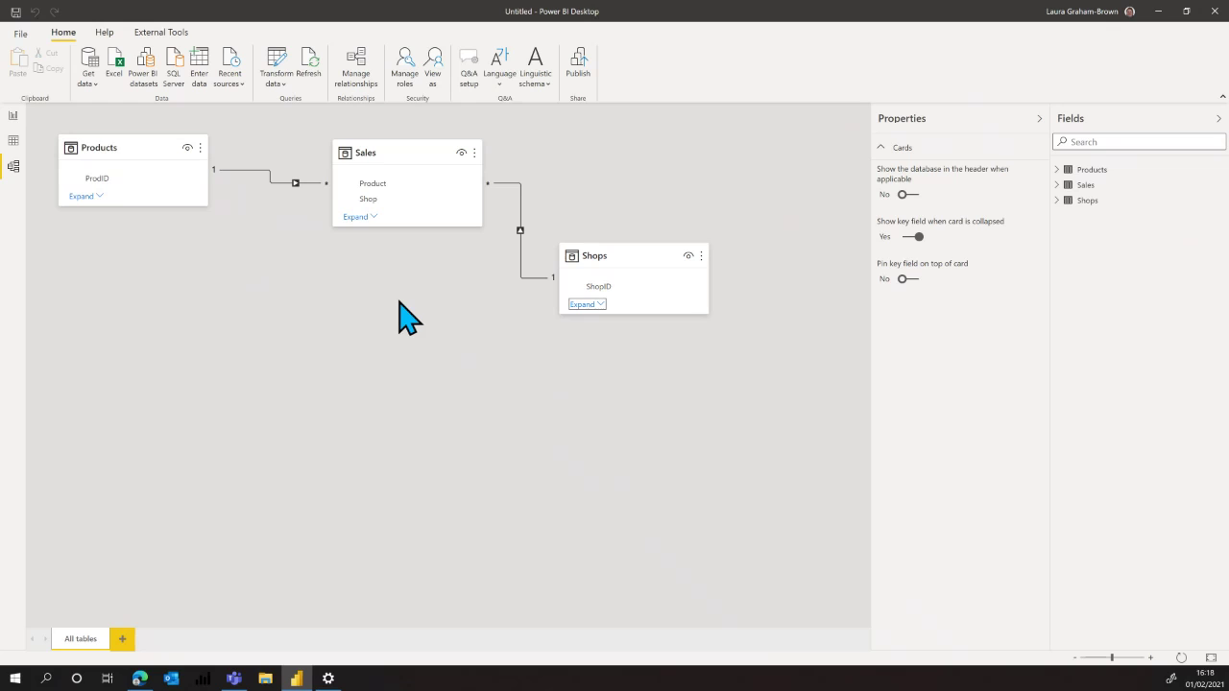
- Create a new measure from the report view, enlarge the formula text and clear the default measure formula
left_click(14, 117)
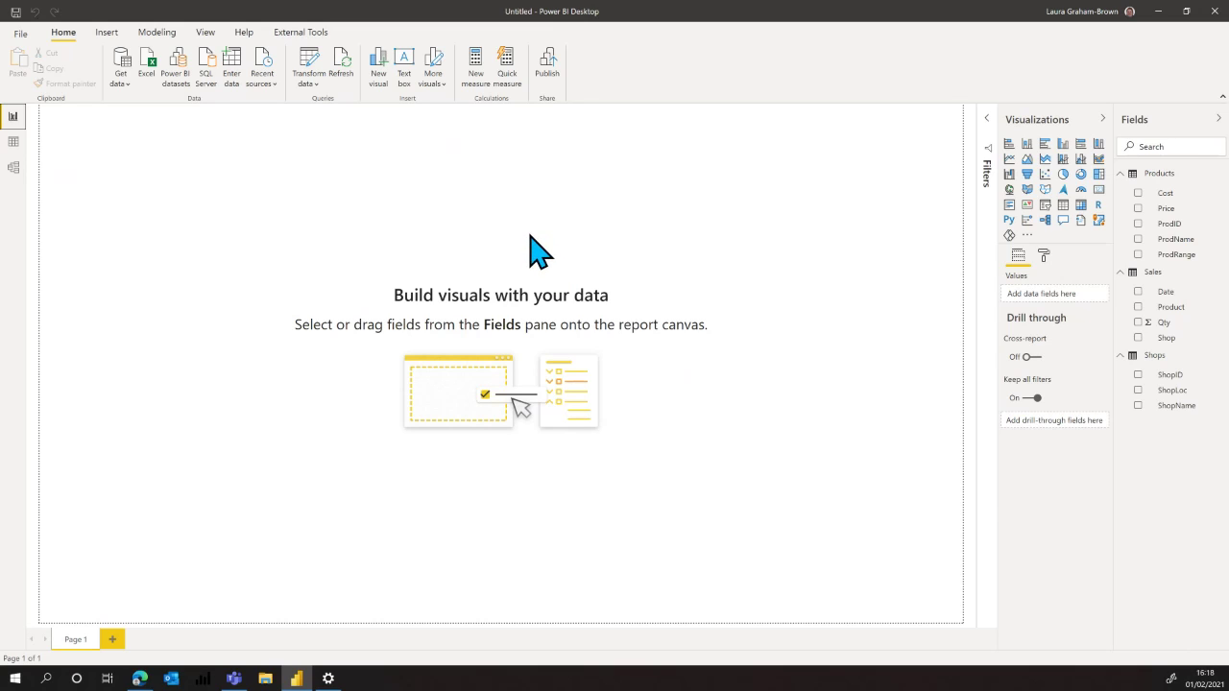
left_click(476, 83)
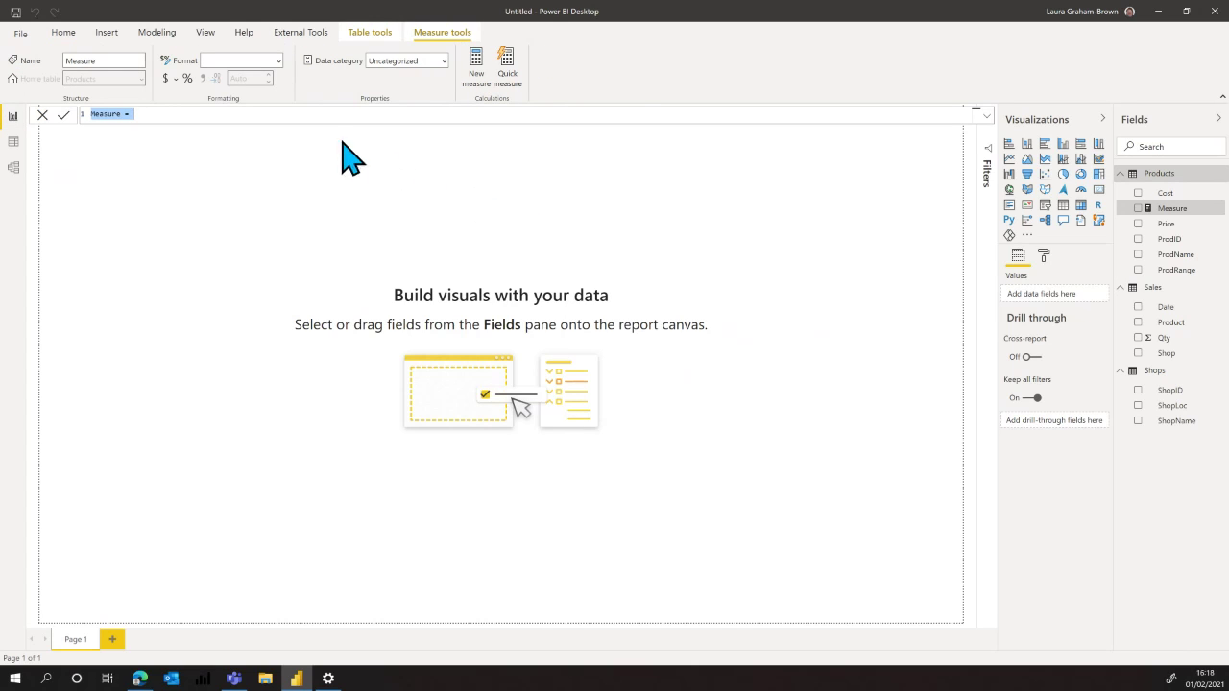
left_click(327, 113)
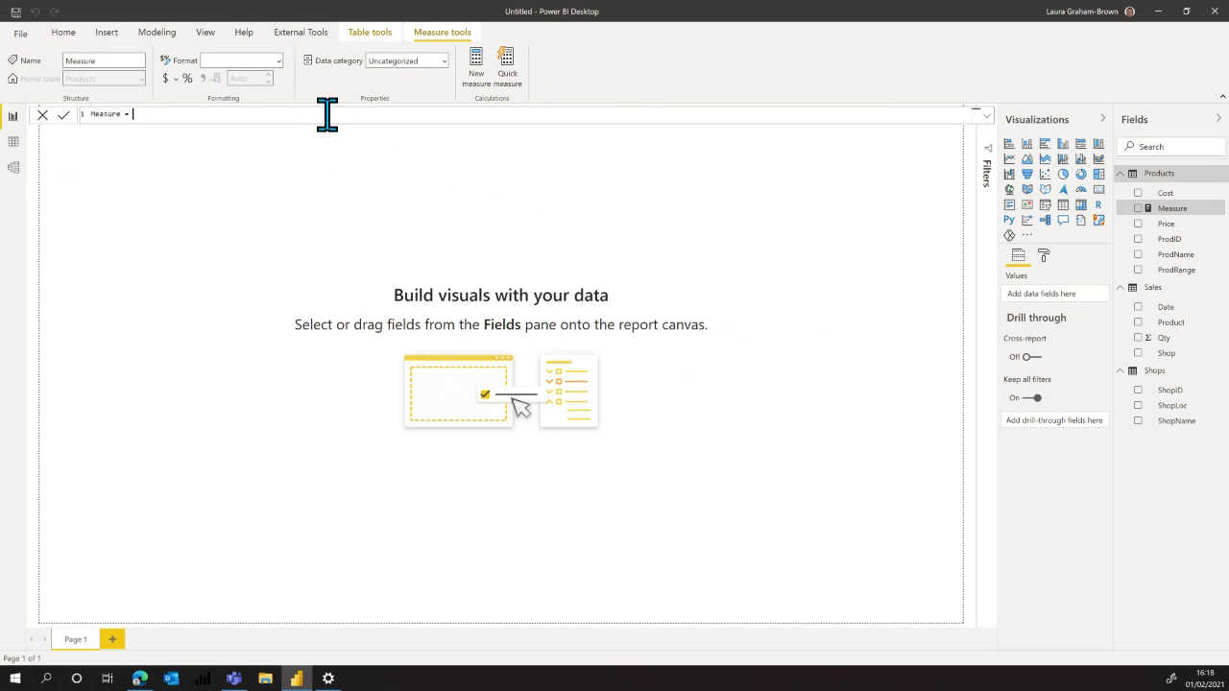
scroll(317, 114, "up", 3, "ctrl")
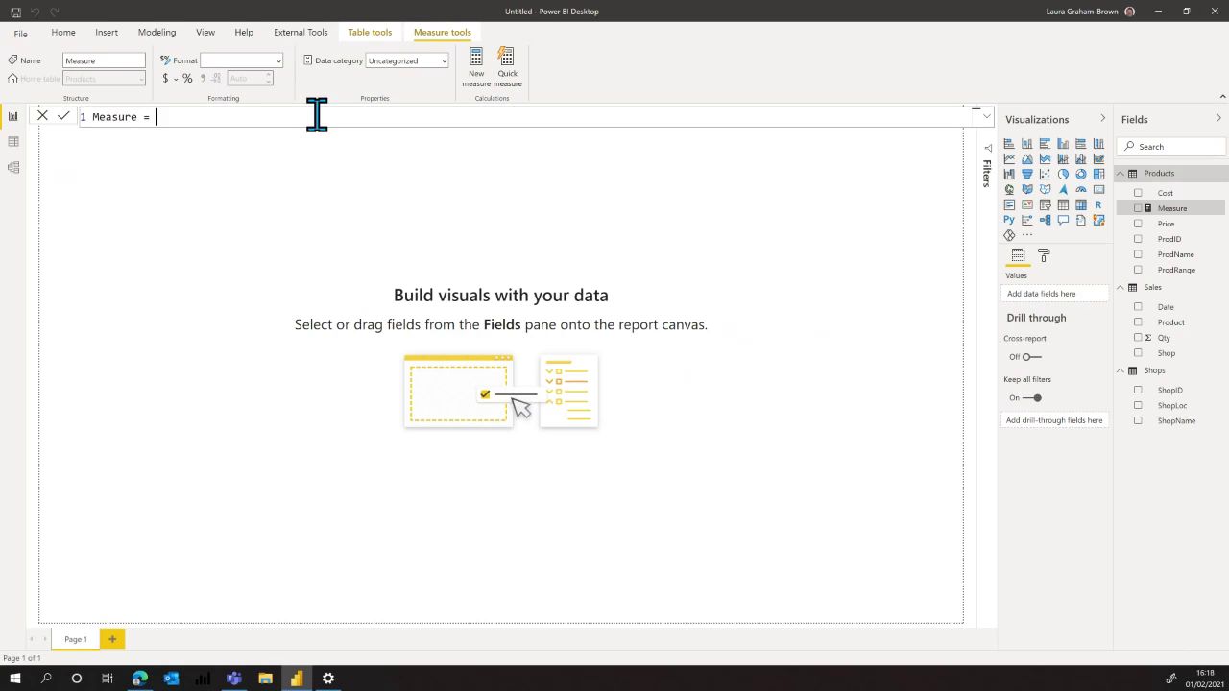
scroll(317, 114, "up", 1, "ctrl")
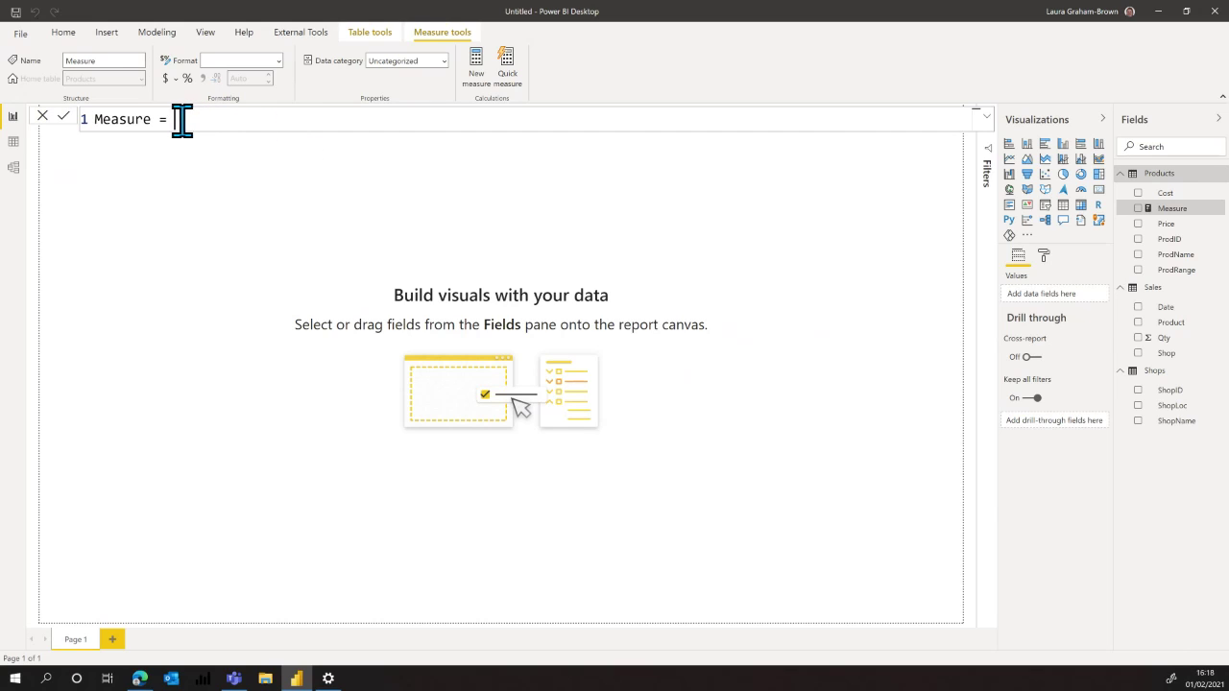
left_click_drag(165, 121, 94, 121)
key("Delete")
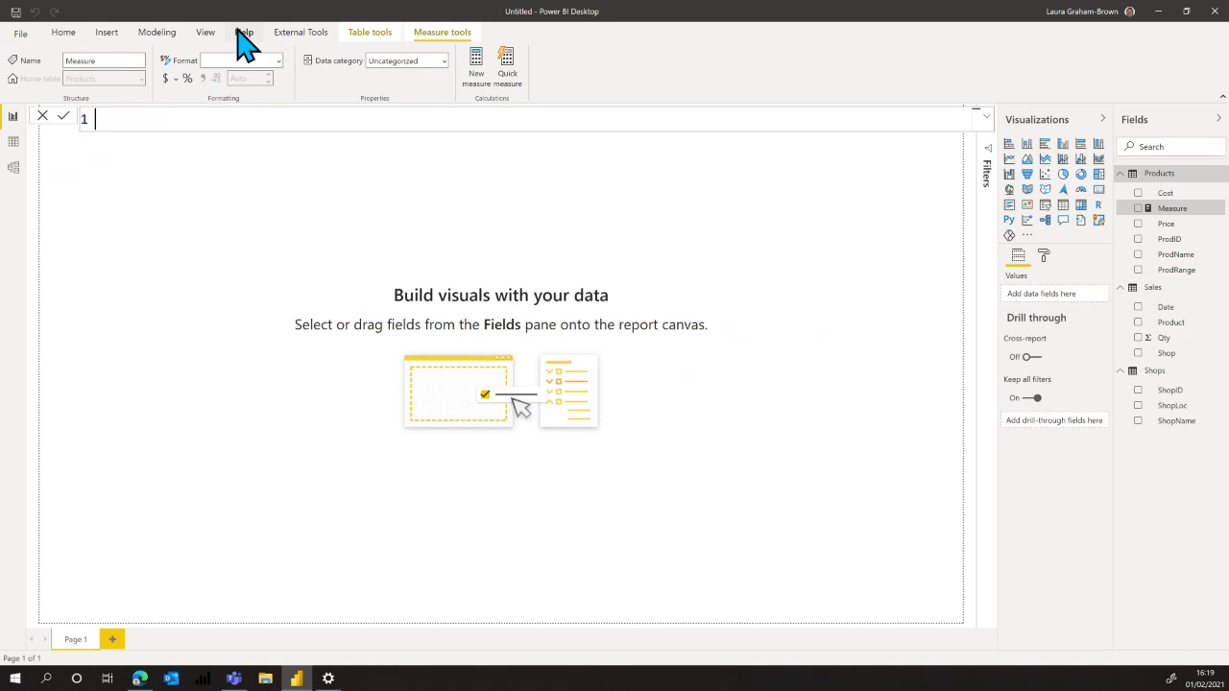
- Define the measure as Total Volume = SUM(Sales[Qty]) and commit the formula
type("Total Volume =Su")
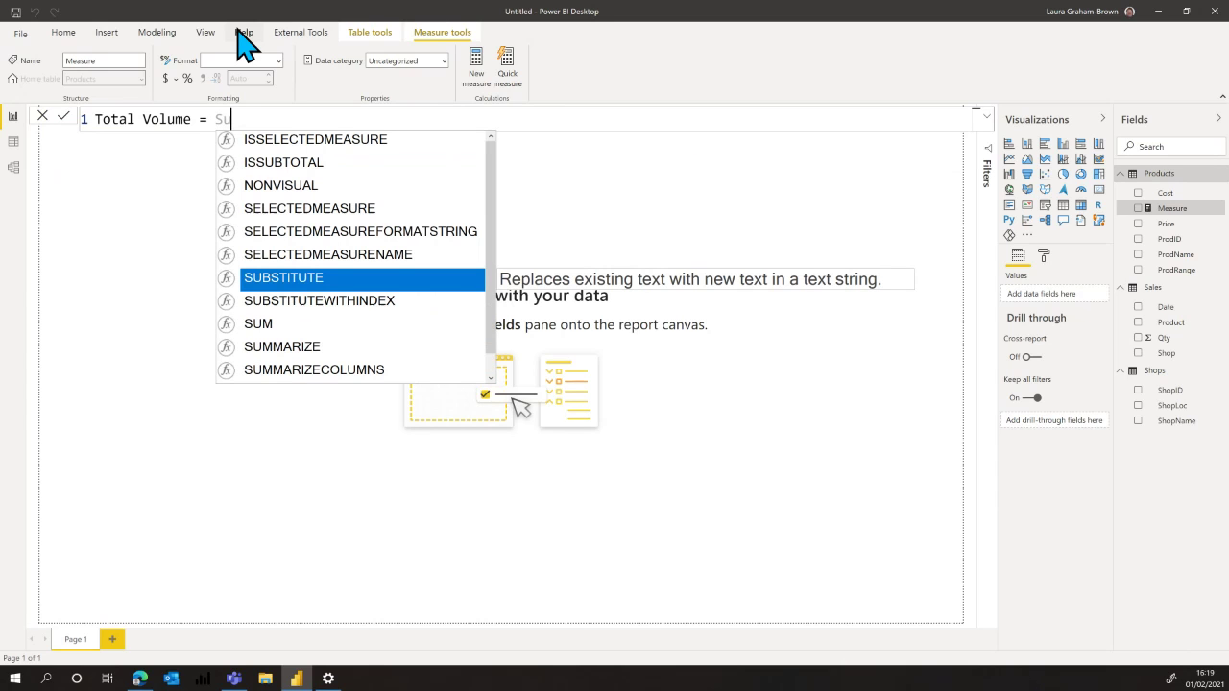
type("m")
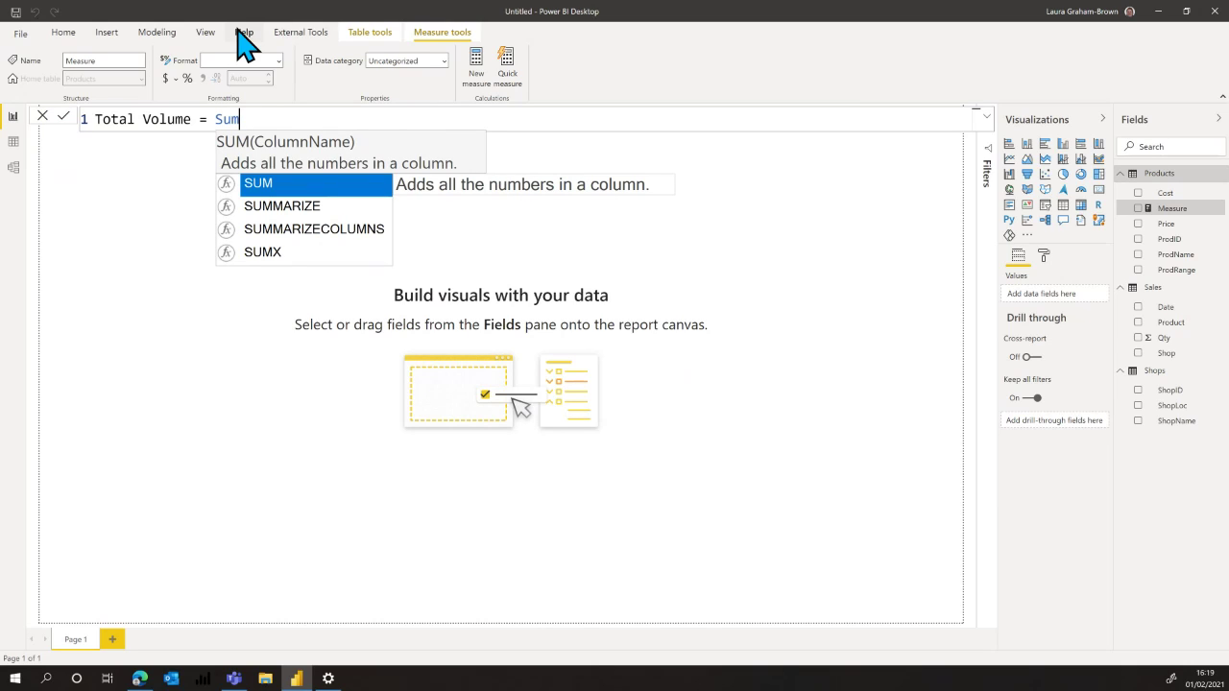
key("Tab")
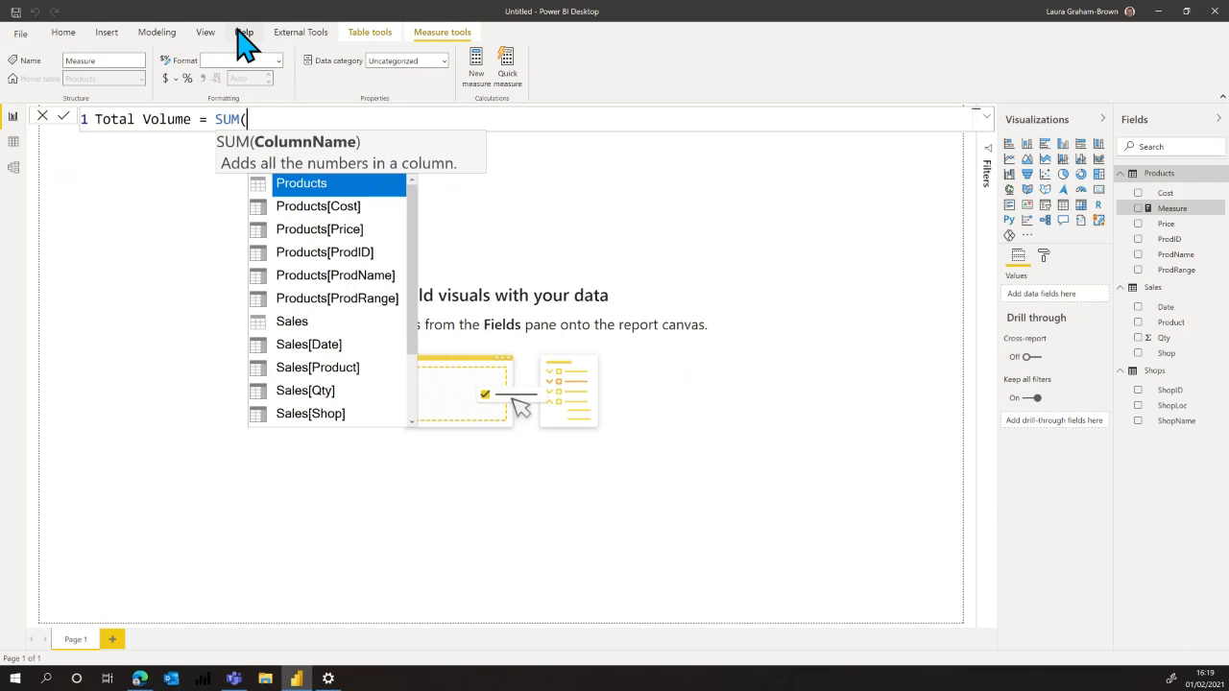
key("Down")
key("Down")
key("Down")
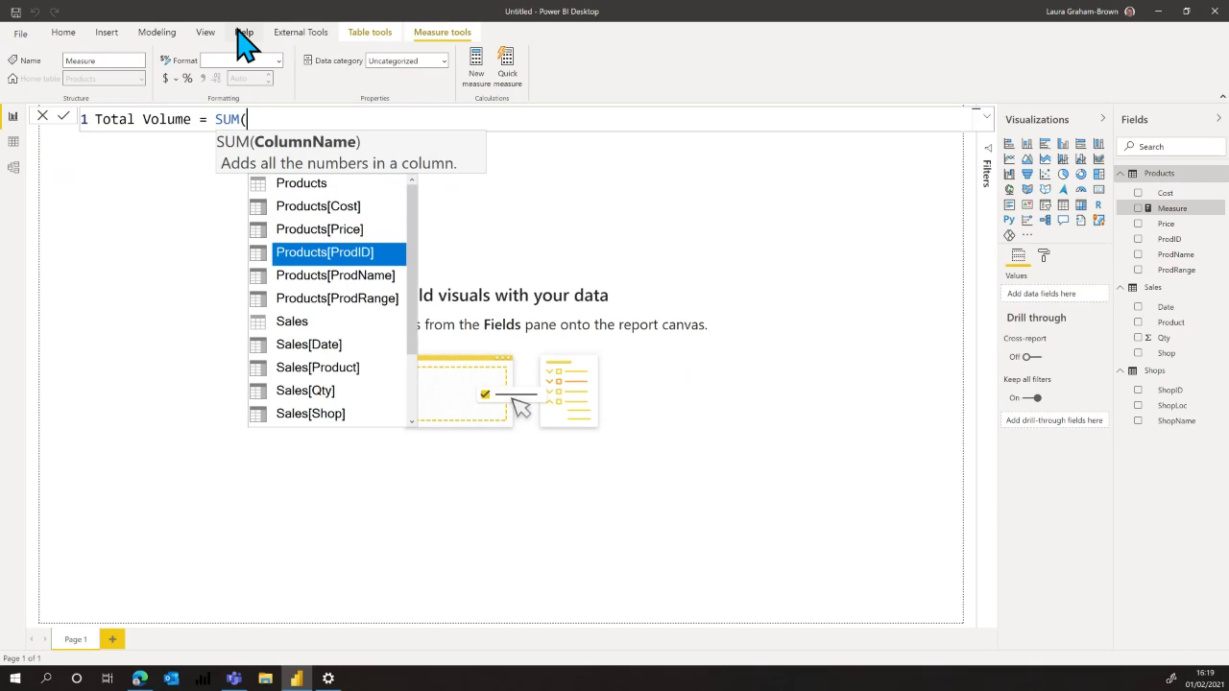
key("Down")
key("Down")
key("Down")
key("Down")
key("Down")
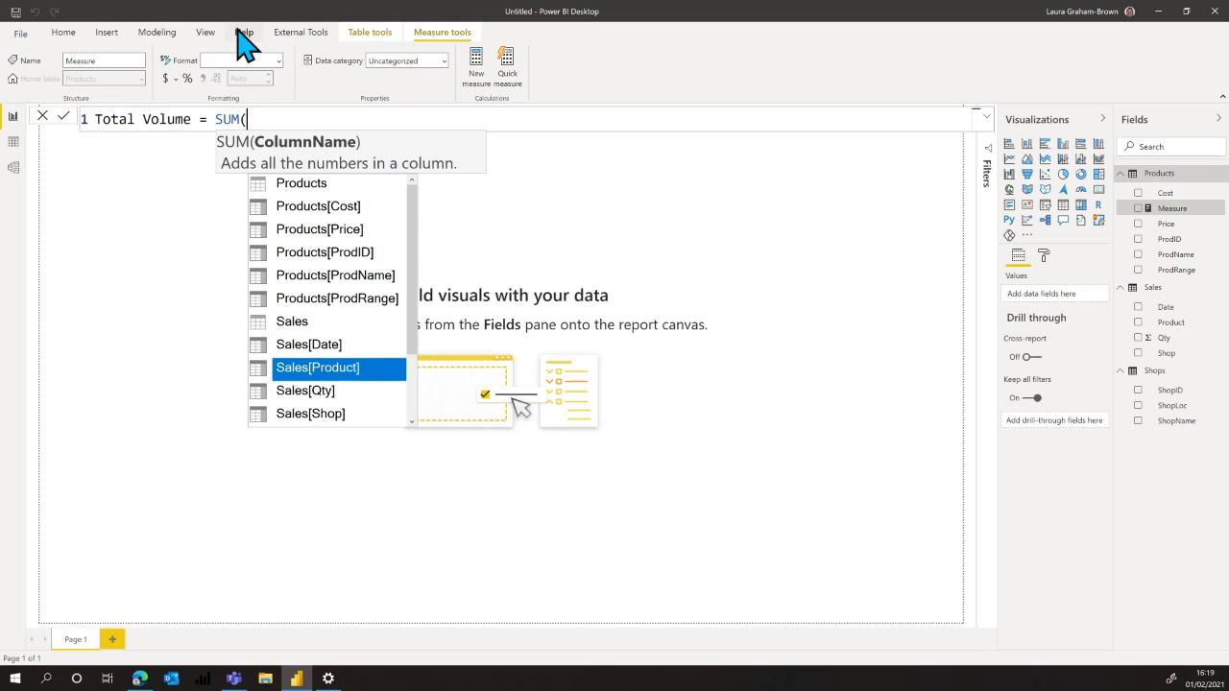
key("Down")
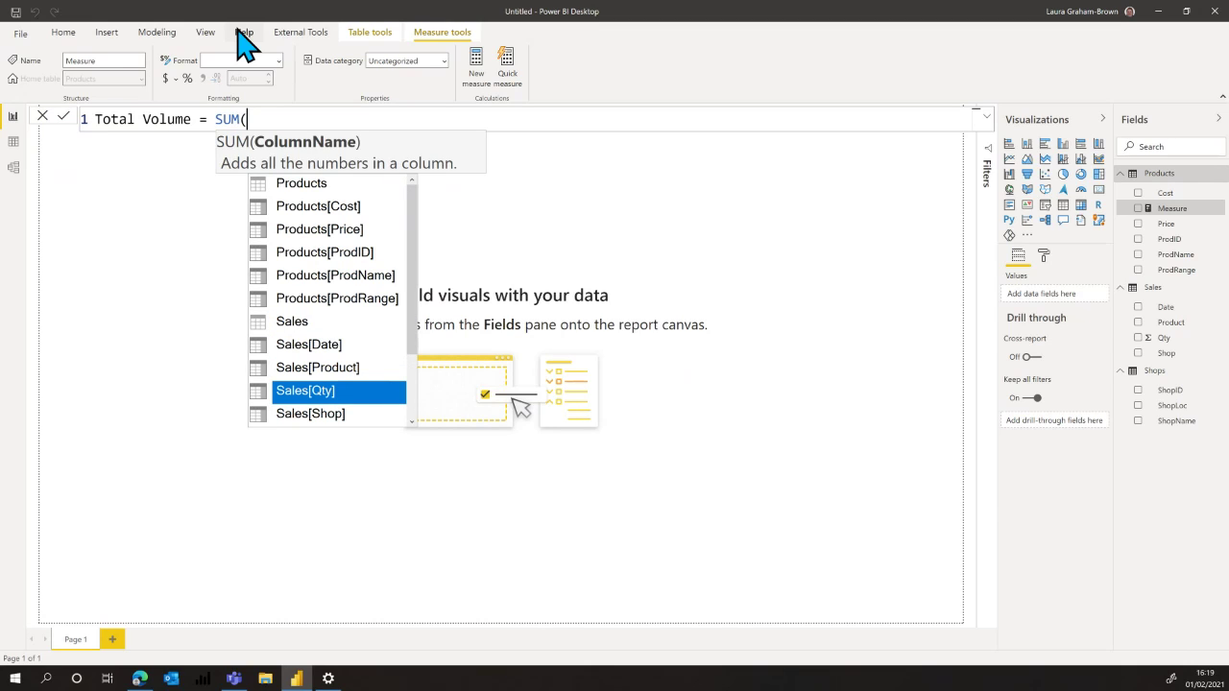
key("Tab")
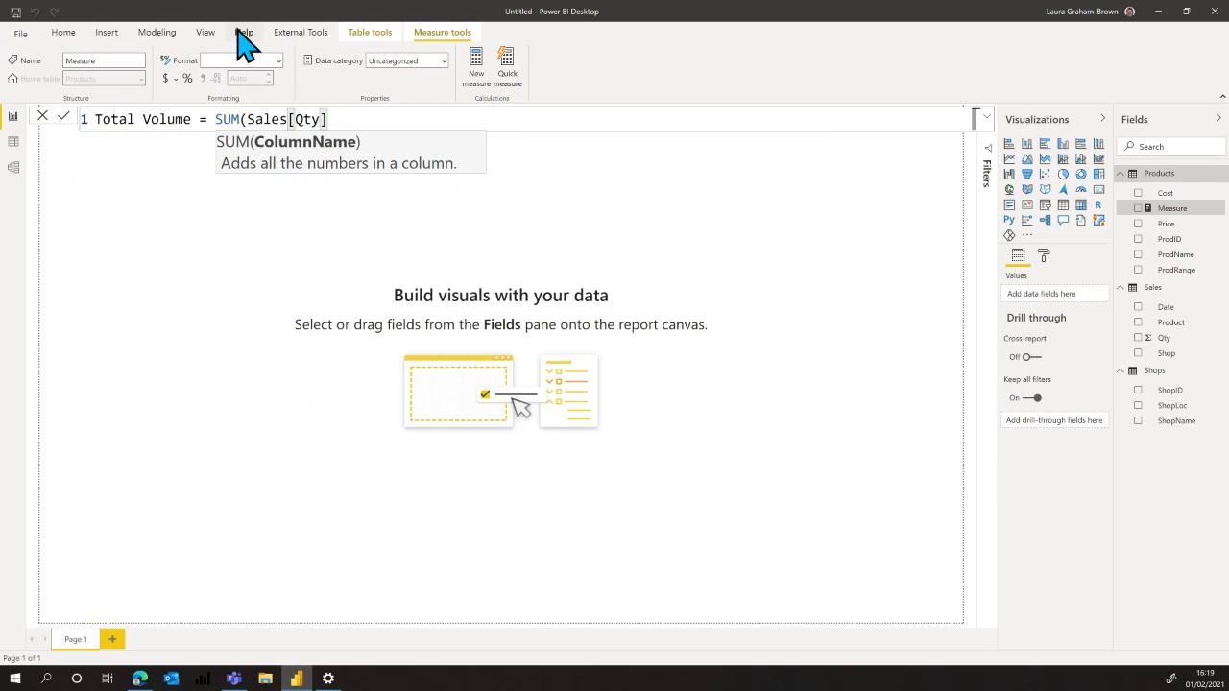
type(")")
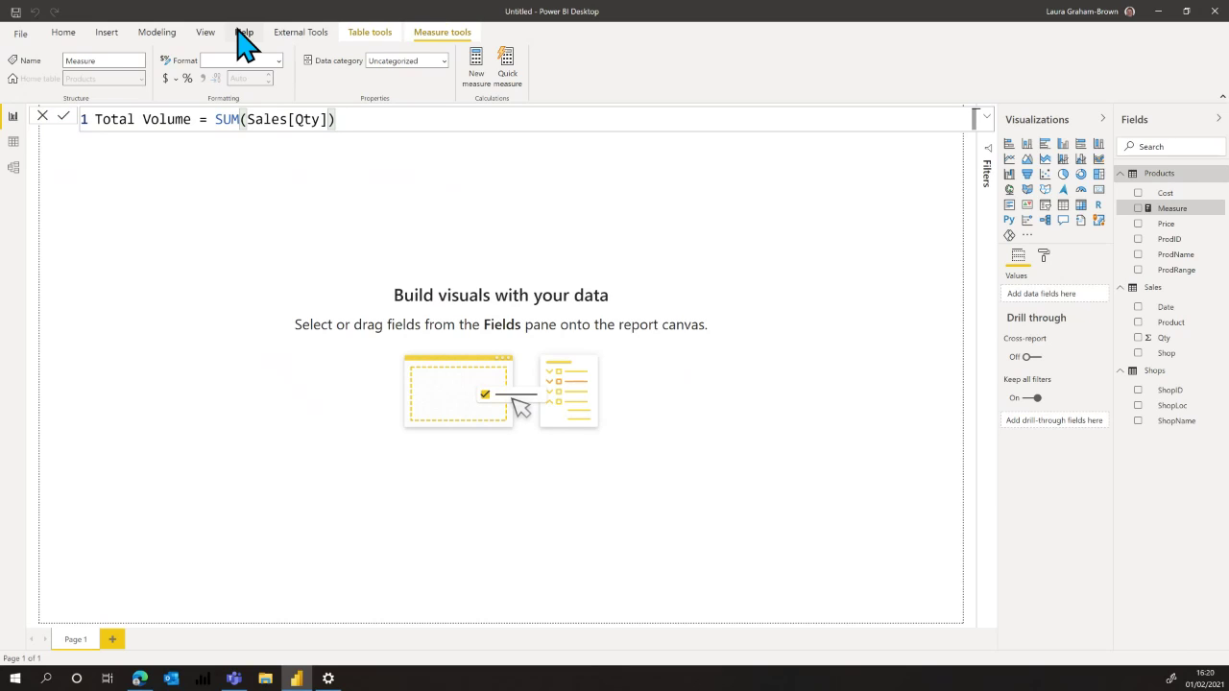
key("Return")
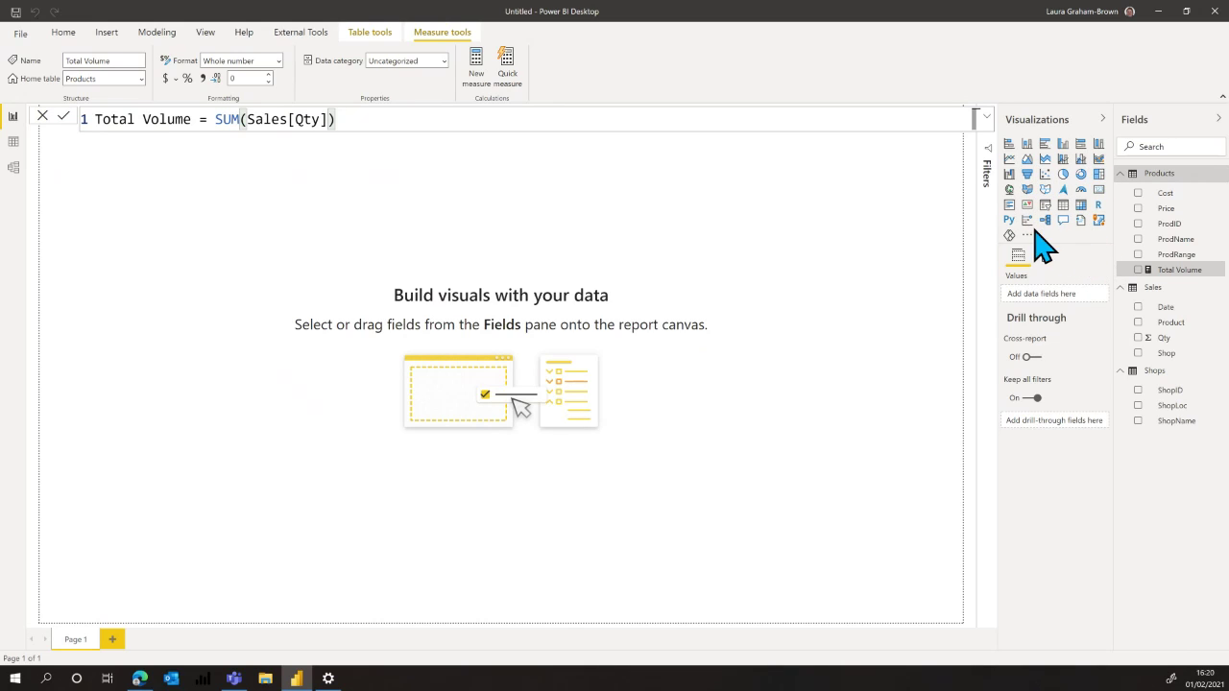
- Add a card visual showing Total Volume in the upper right of the report page, and reduce its height
left_click(1100, 189)
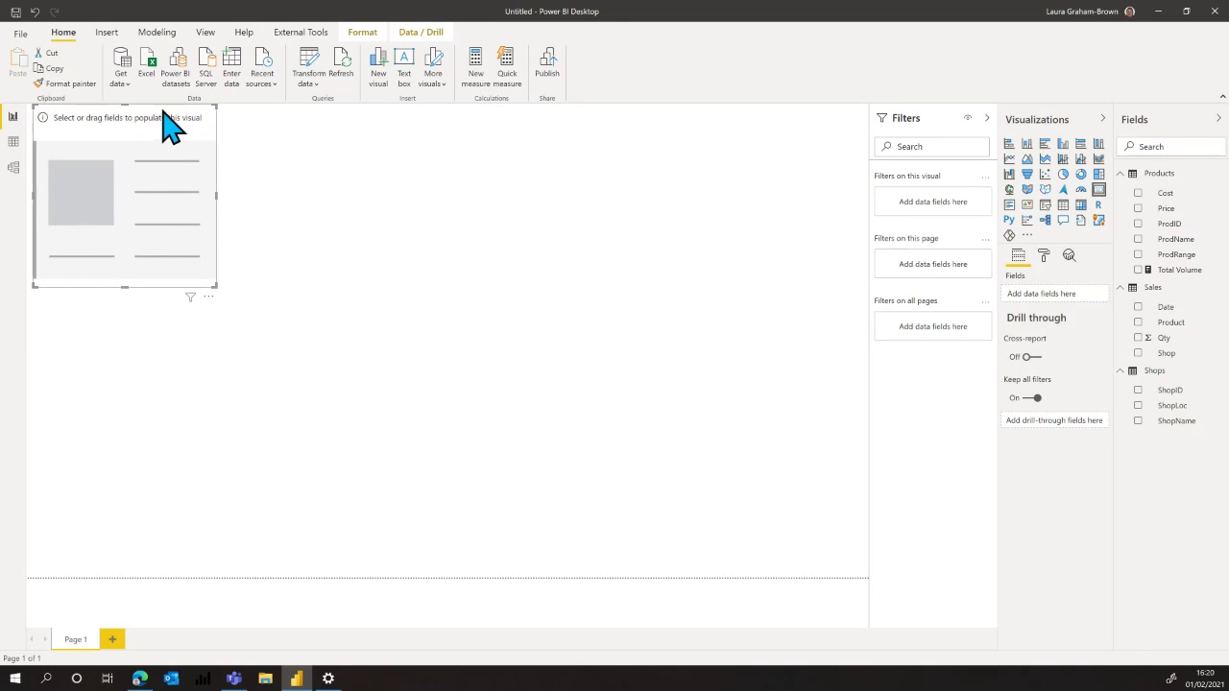
left_click_drag(170, 124, 752, 198)
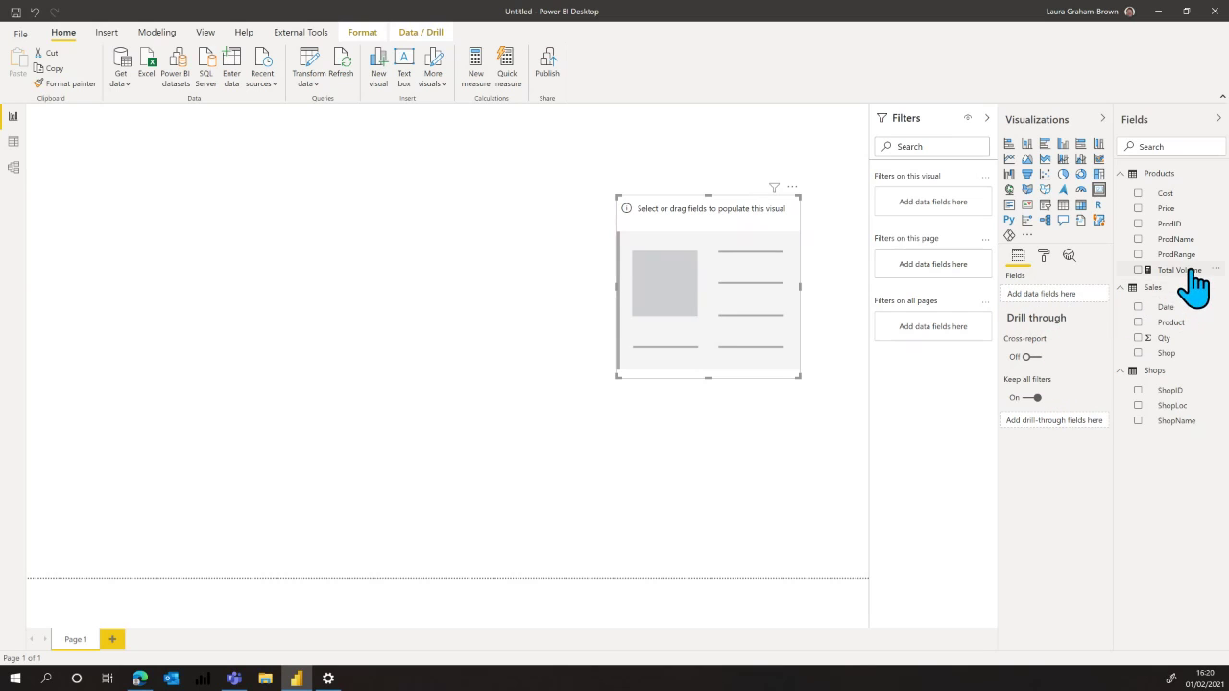
left_click_drag(1183, 274, 1068, 303)
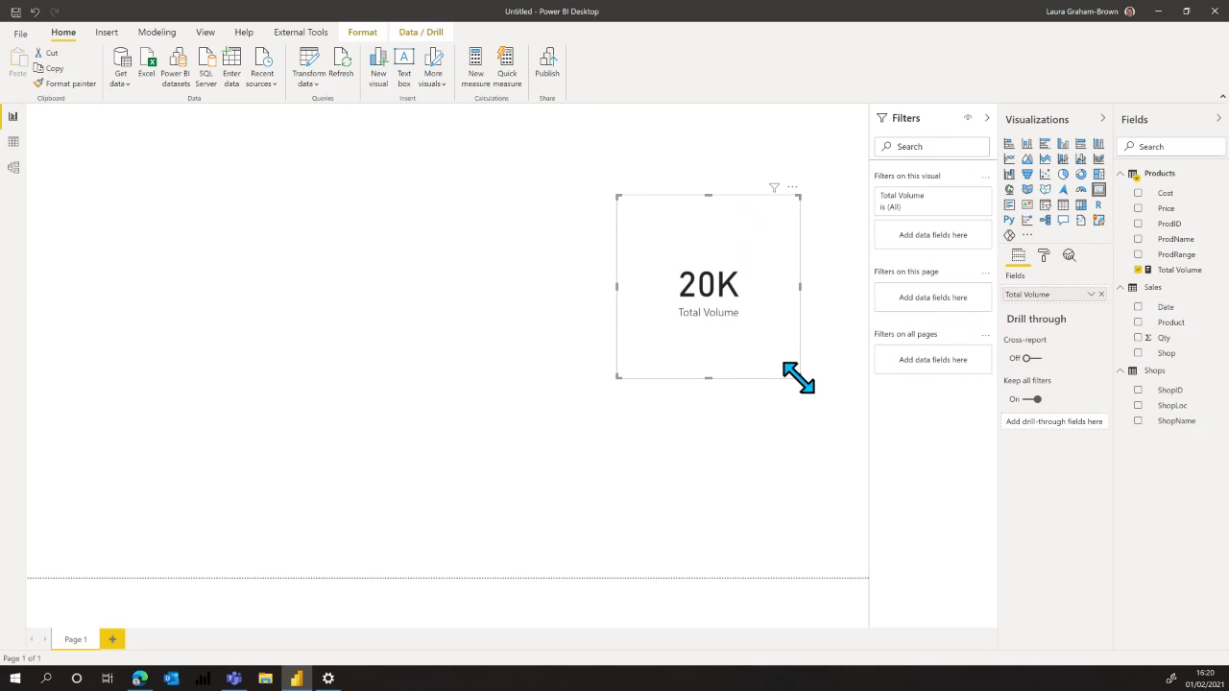
left_click_drag(798, 376, 794, 302)
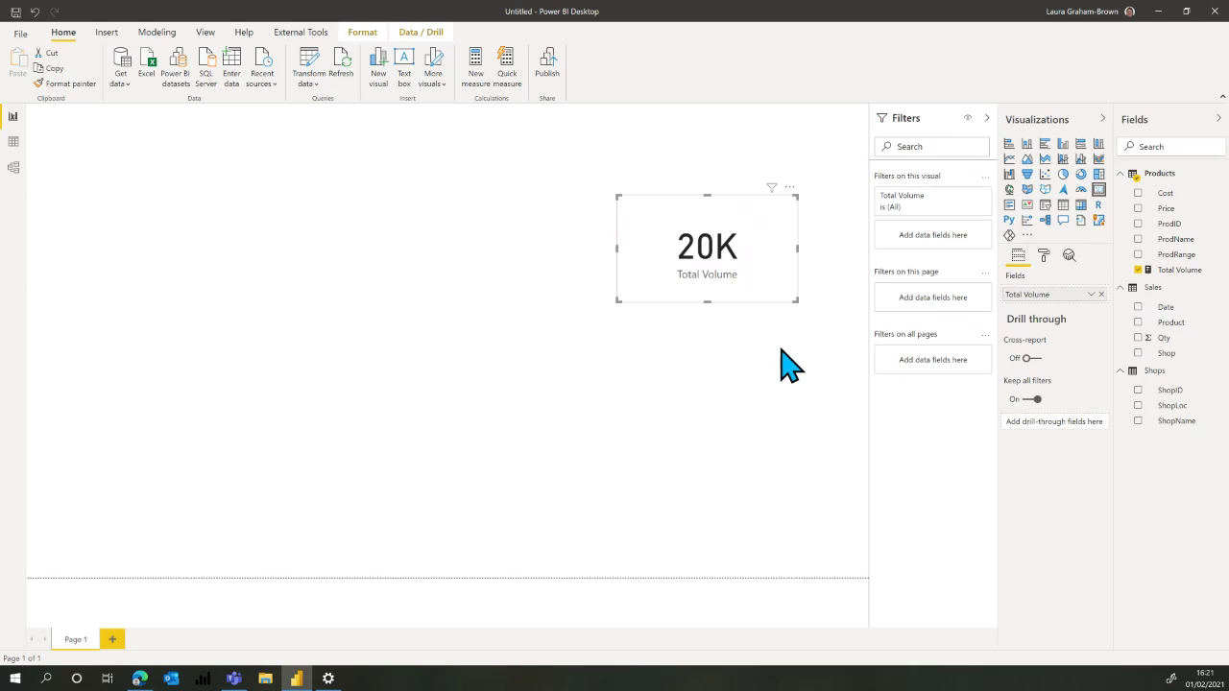
left_click(555, 418)
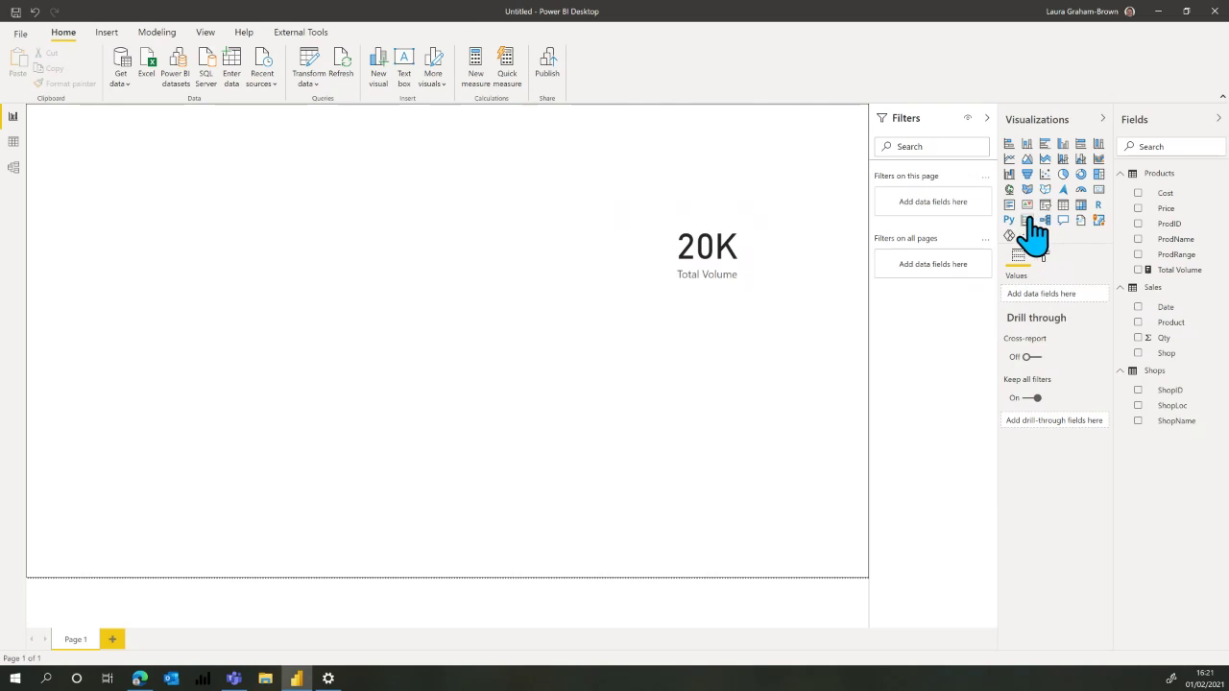
- Build a large stacked bar chart of Total Volume by ProdName beside the card, widened to fit the product names
left_click(1010, 152)
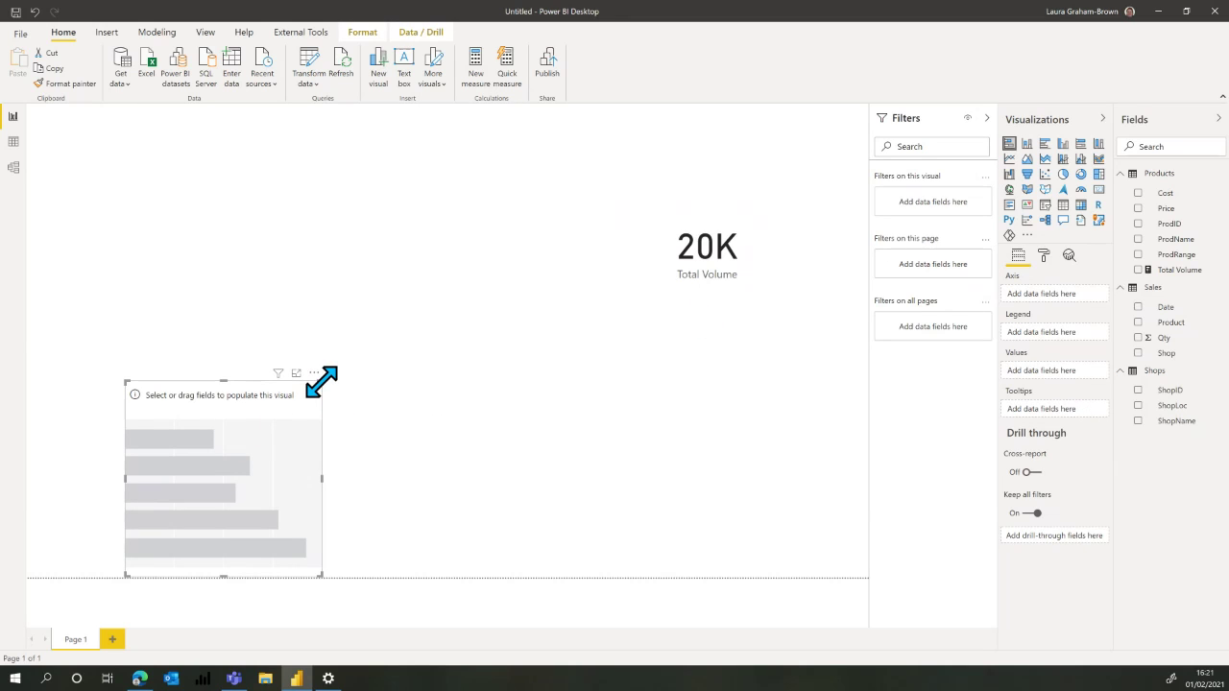
left_click_drag(322, 381, 389, 210)
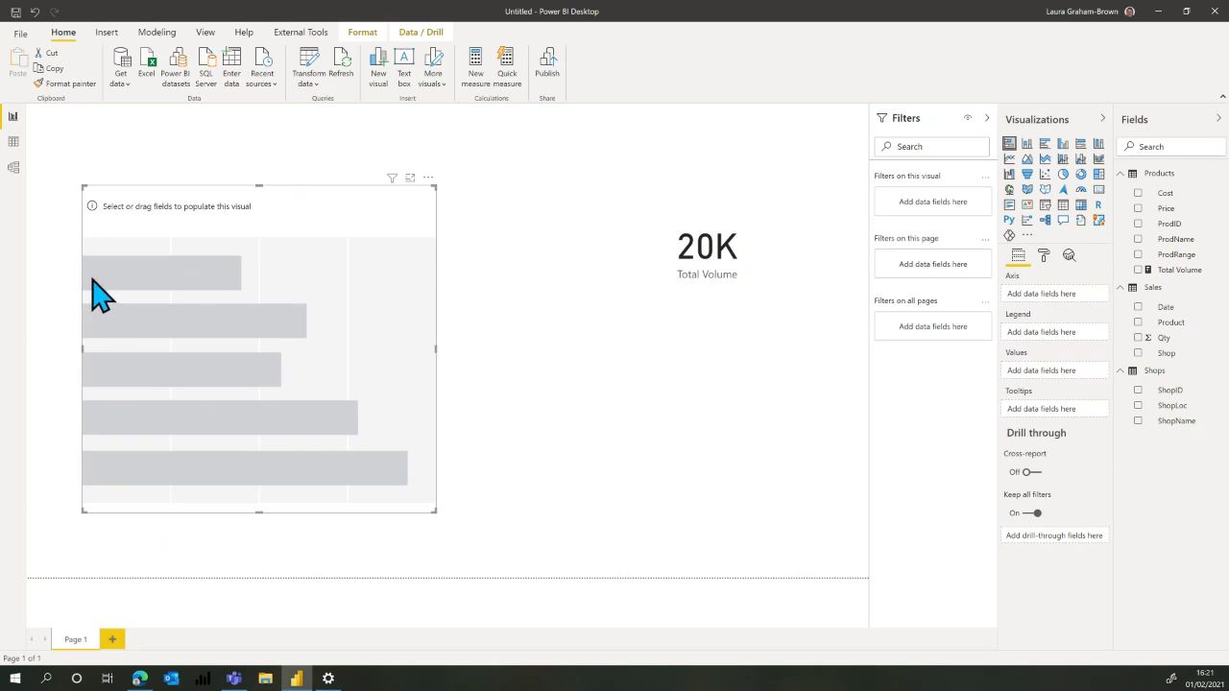
left_click(1138, 239)
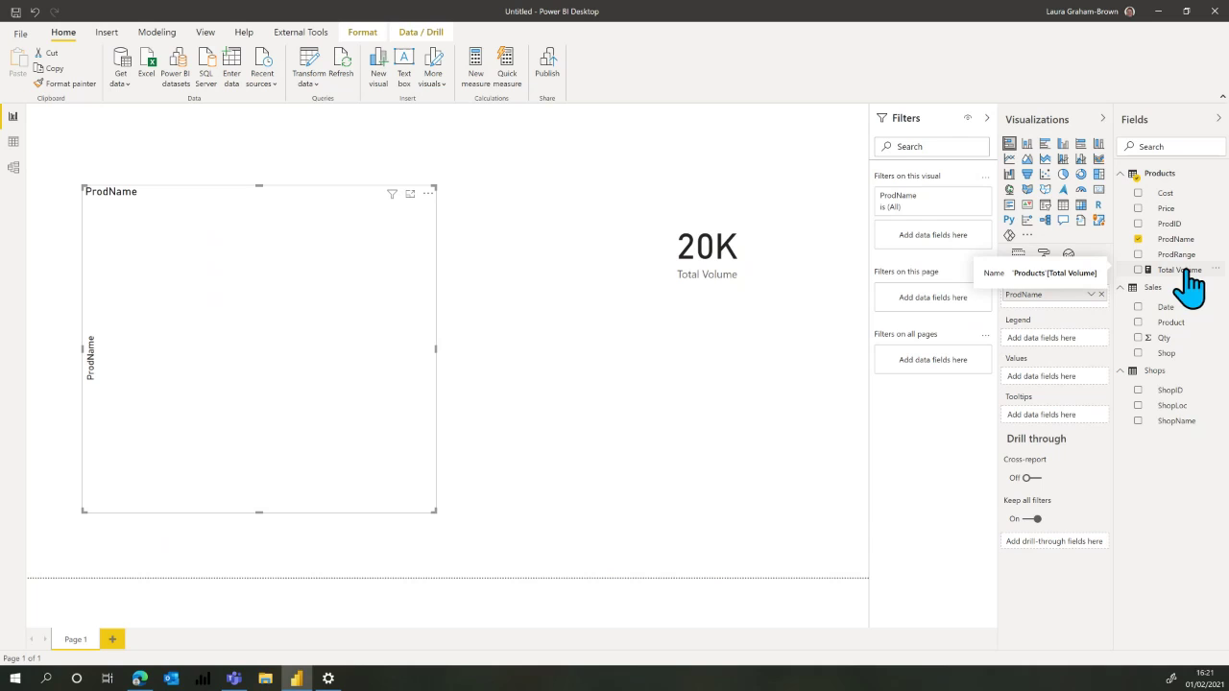
left_click_drag(1189, 280, 1062, 406)
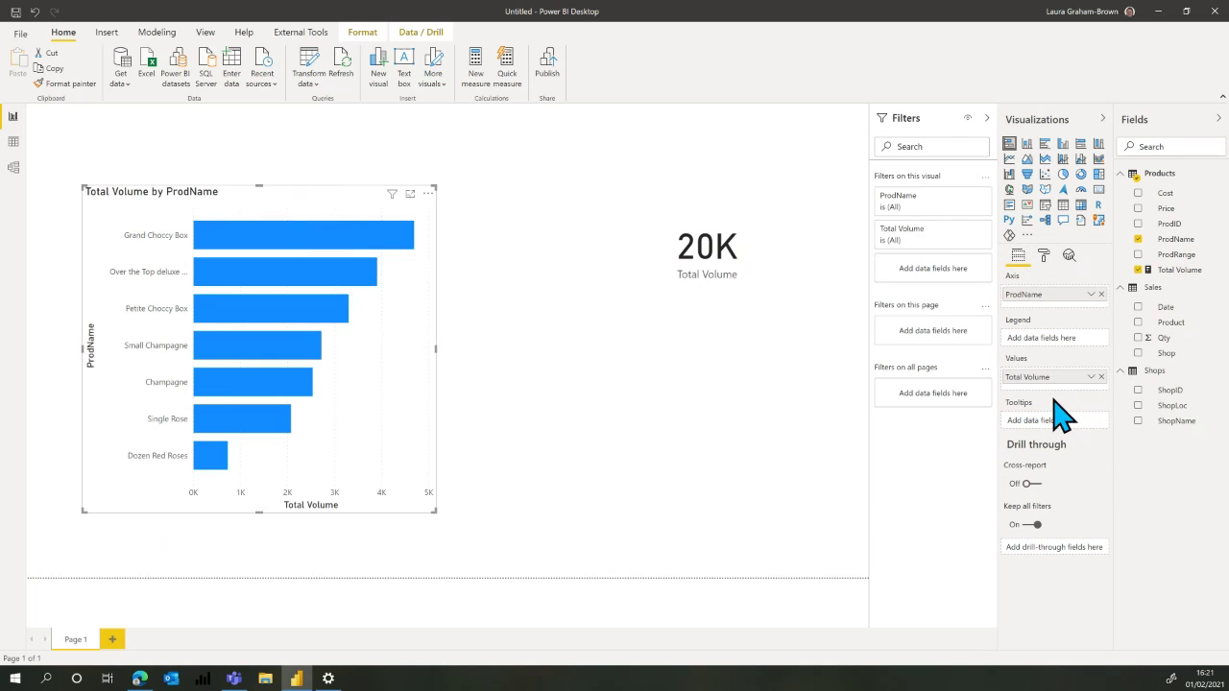
left_click_drag(437, 351, 559, 349)
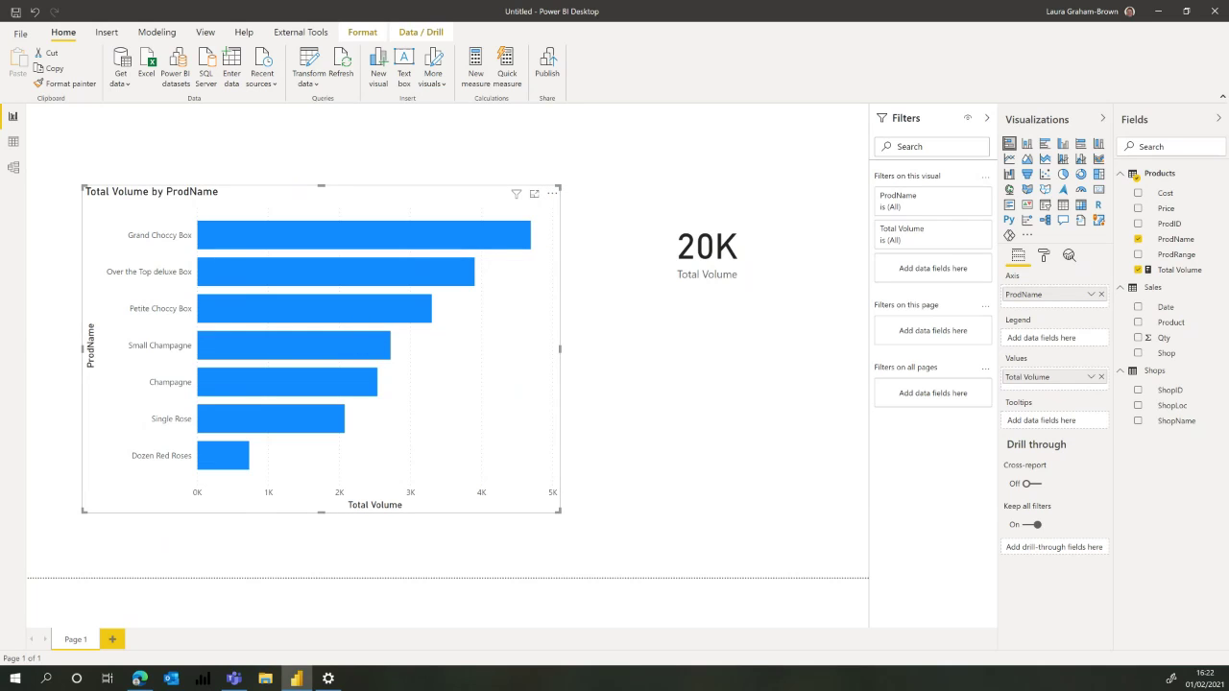
- Sort the Total Volume bar chart by ProdName in ascending order
left_click(551, 195)
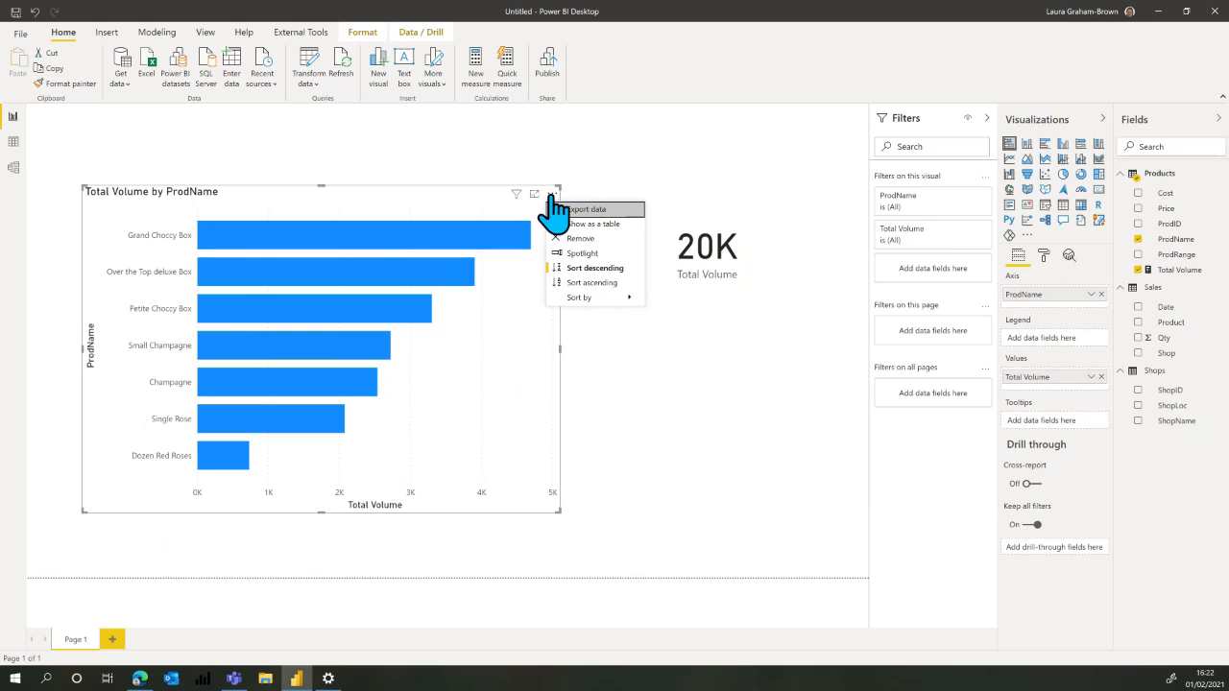
mouse_move(585, 299)
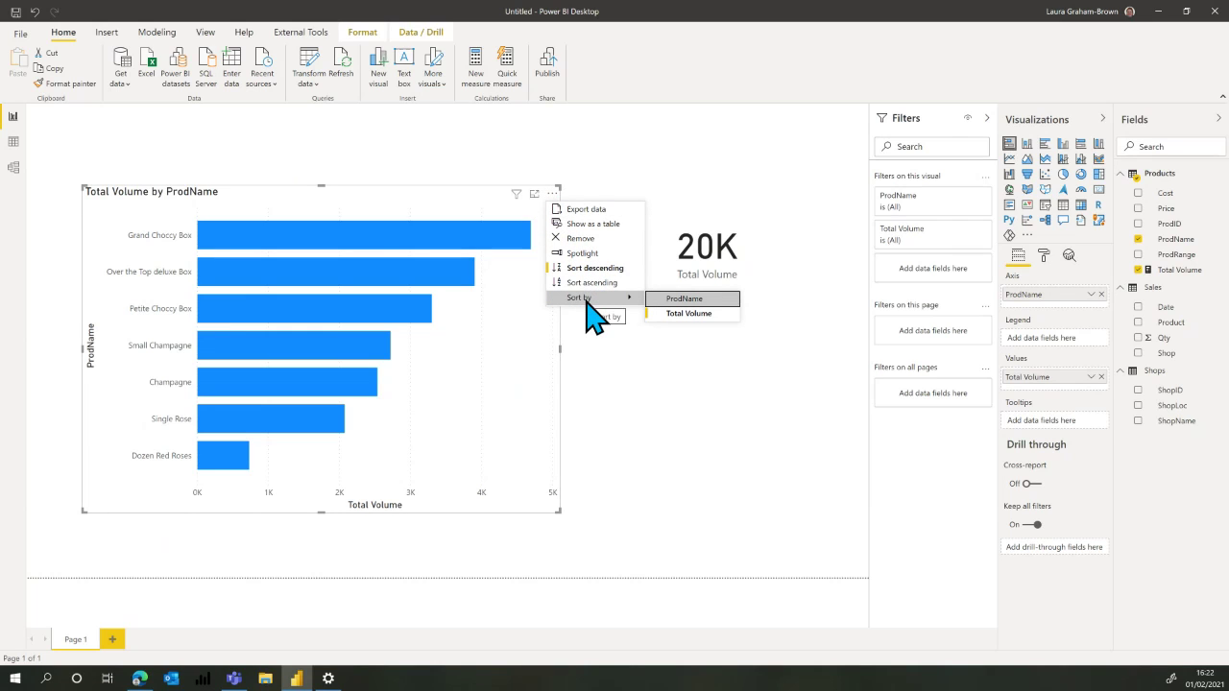
left_click(669, 317)
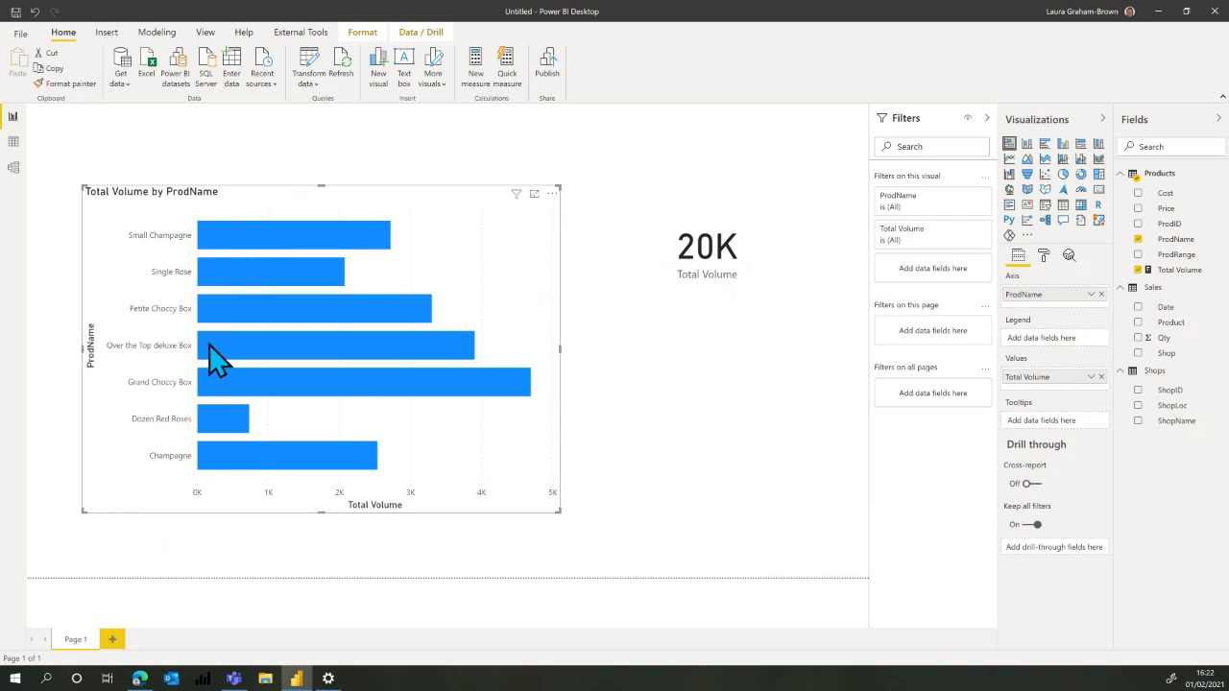
left_click(552, 194)
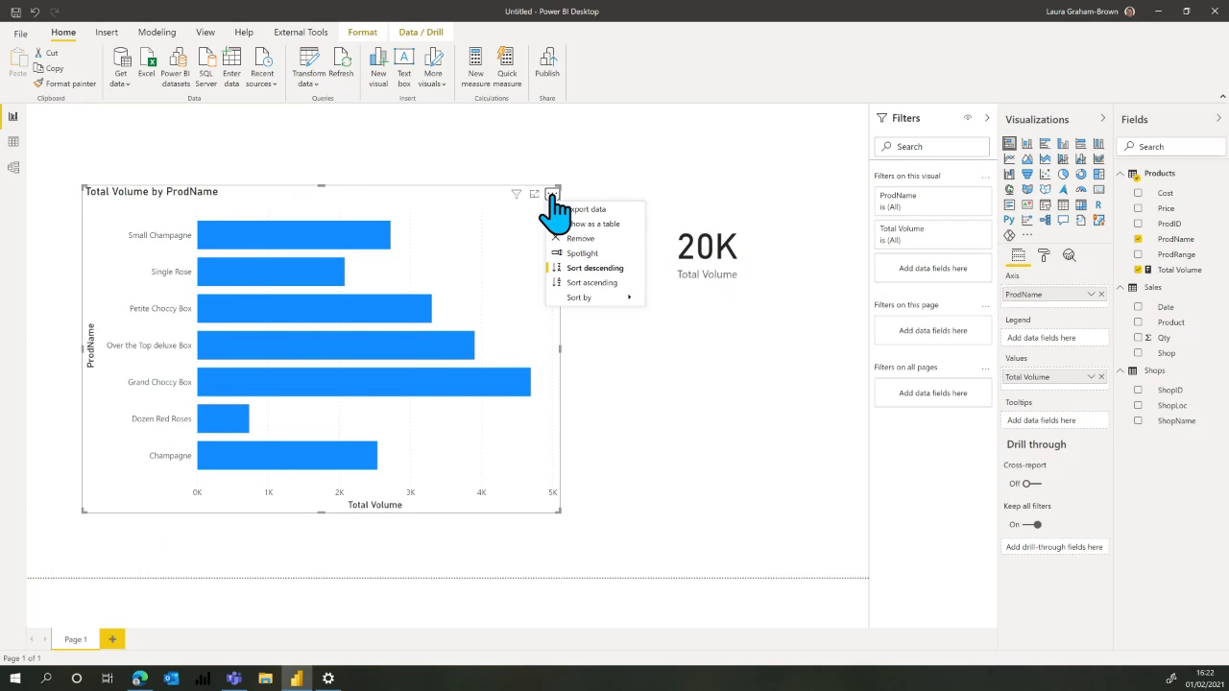
left_click(599, 284)
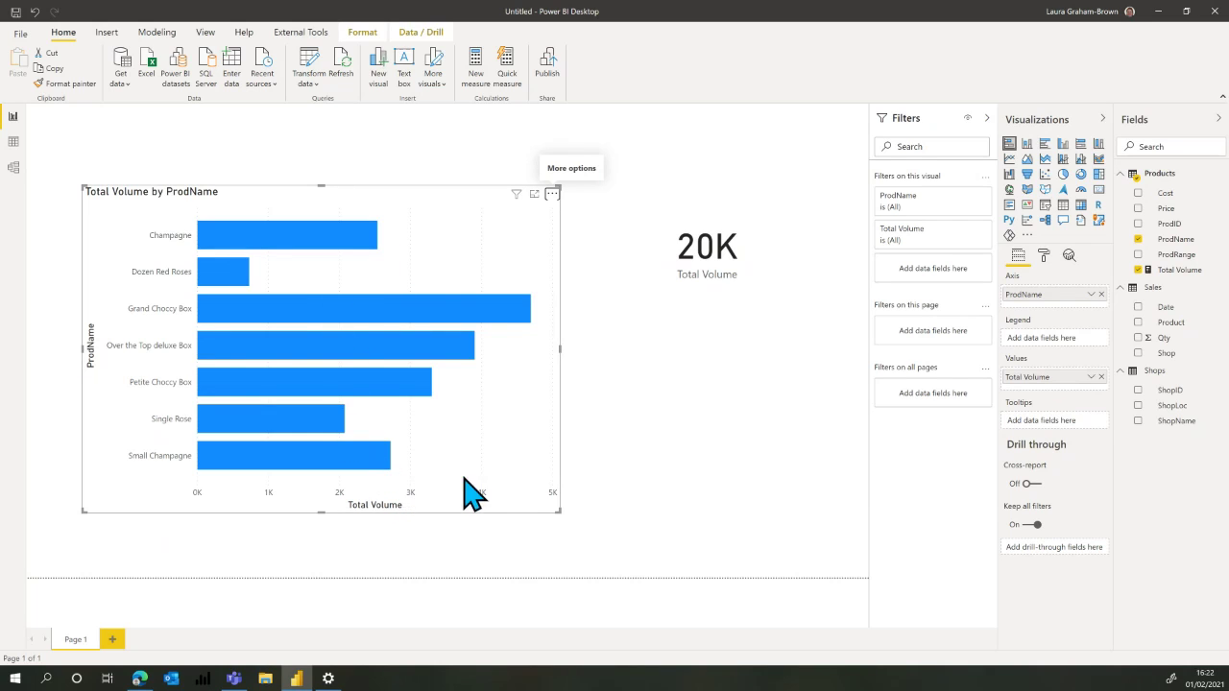
- Cross-filter the Total Volume card by the Single Rose bar and by the Grand Choccy Box bar, comparing it with the bar tooltips
left_click(764, 276)
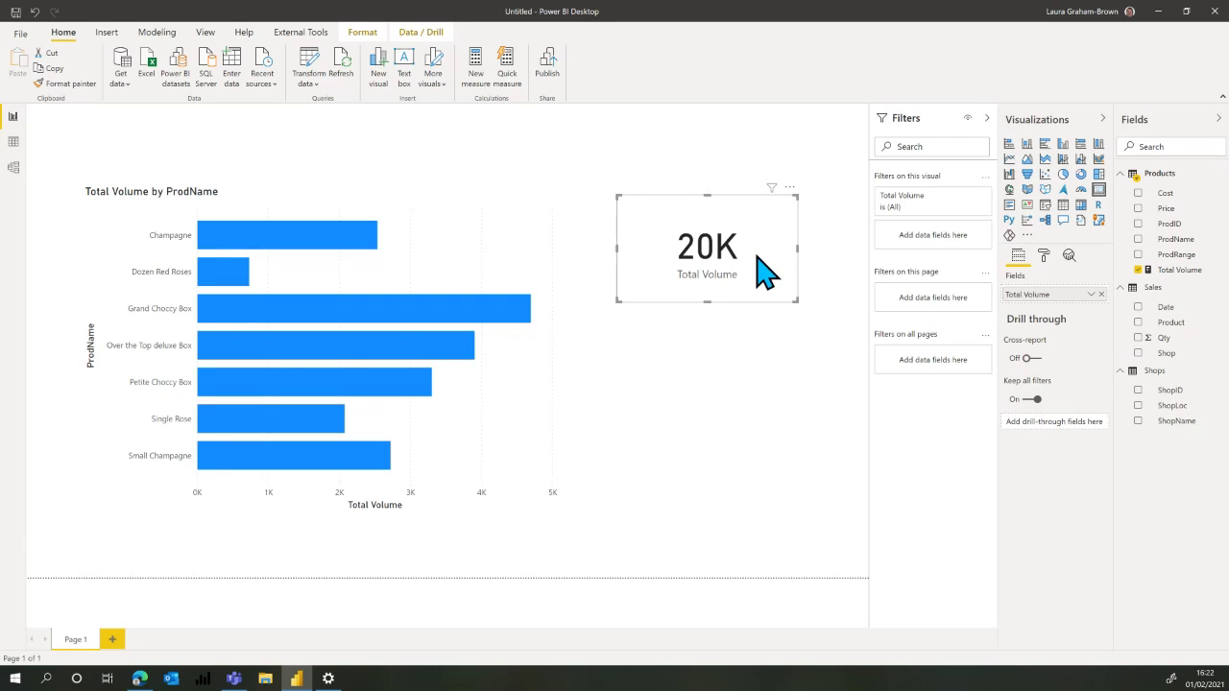
left_click(301, 424)
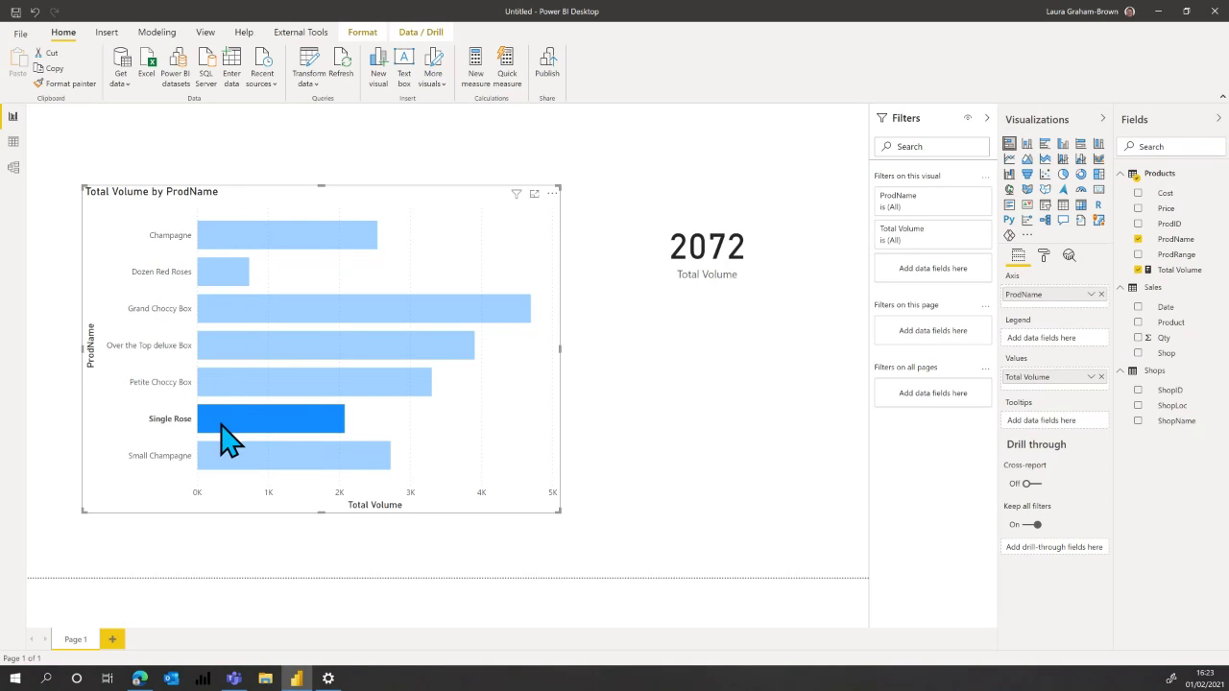
mouse_move(228, 430)
mouse_move(271, 417)
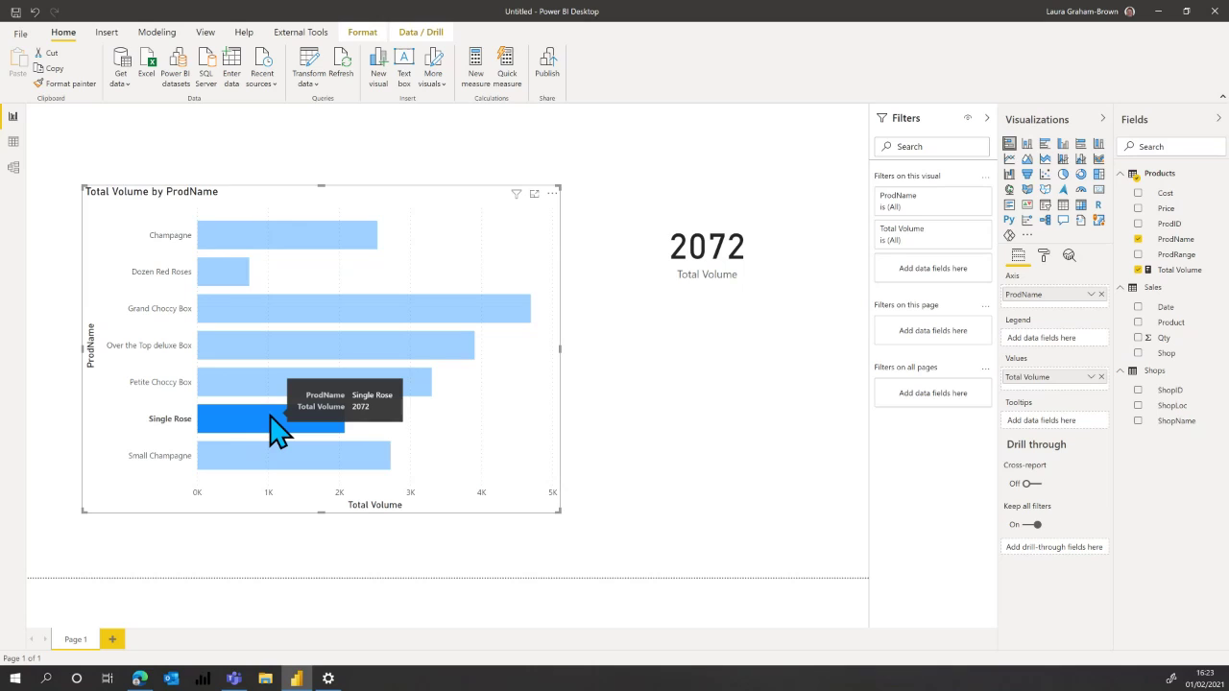
left_click(282, 323)
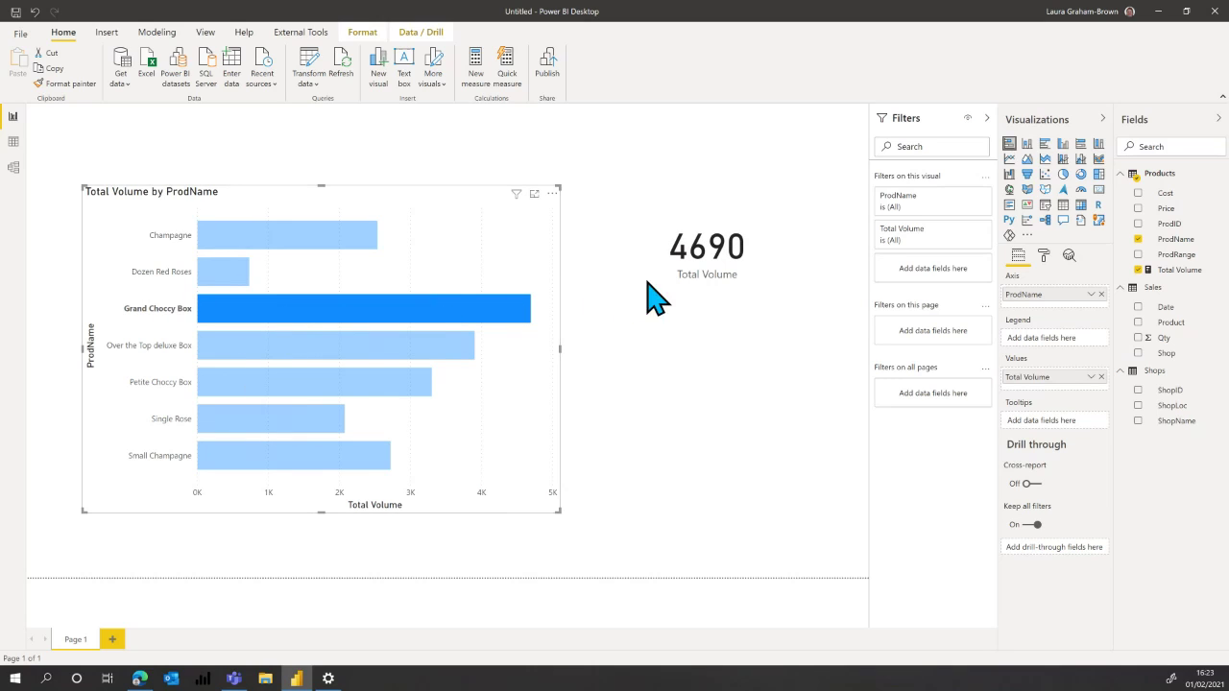
mouse_move(415, 312)
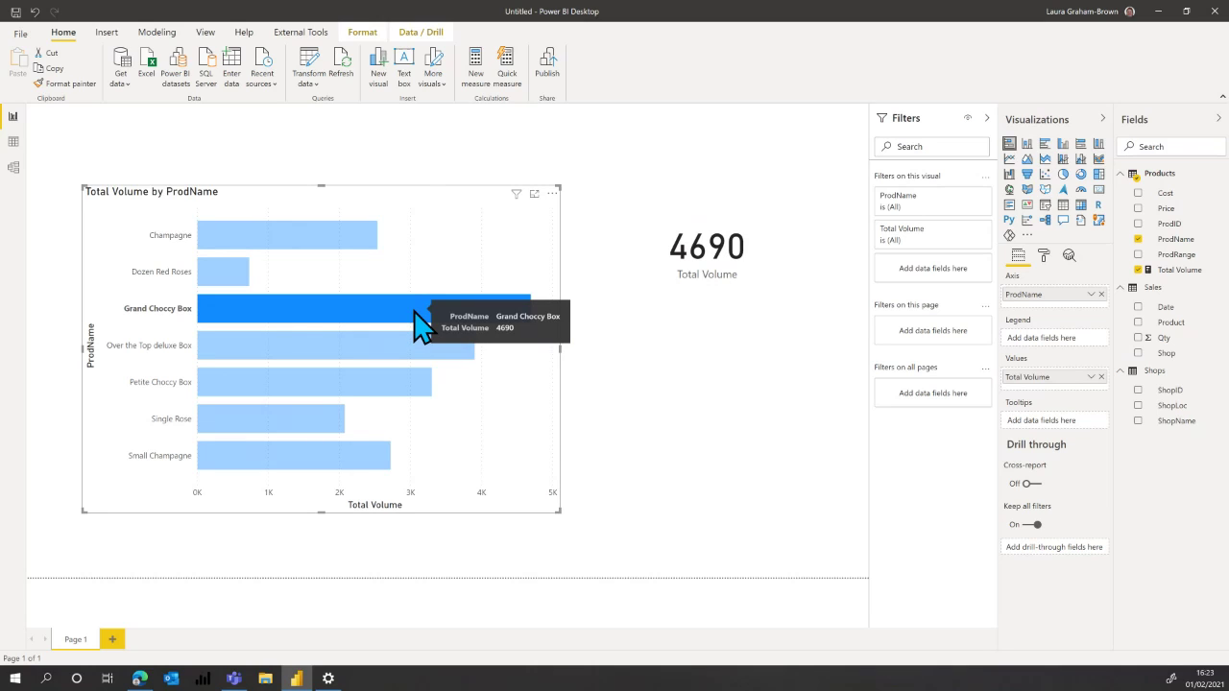
mouse_move(327, 347)
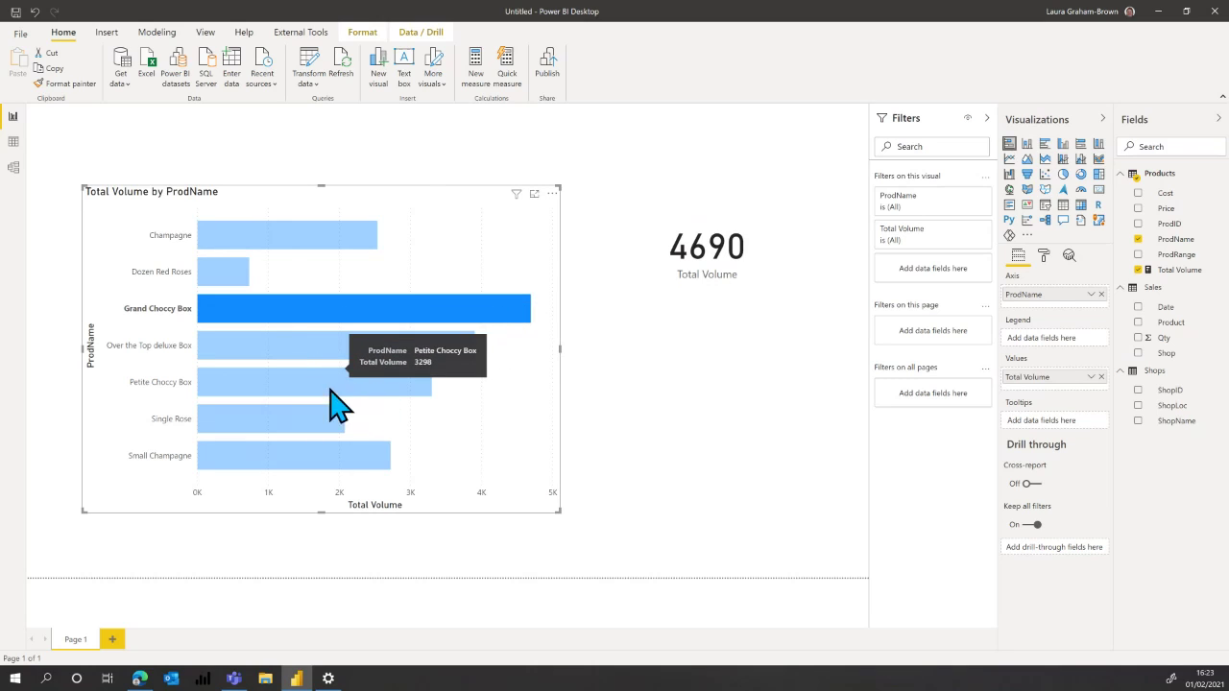
- Extend the bar selection with Petite Choccy Box and Over the Top deluxe Box to check the card, and clear the whole selection
left_click(300, 383, "ctrl")
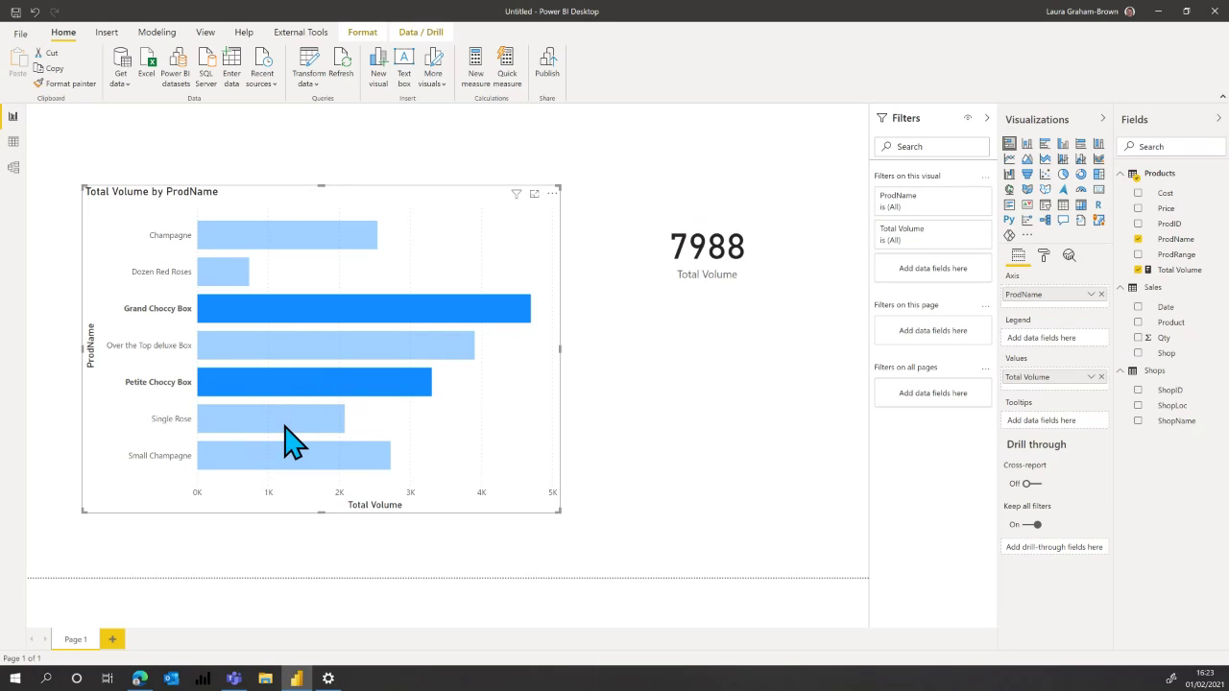
left_click(288, 355, "ctrl")
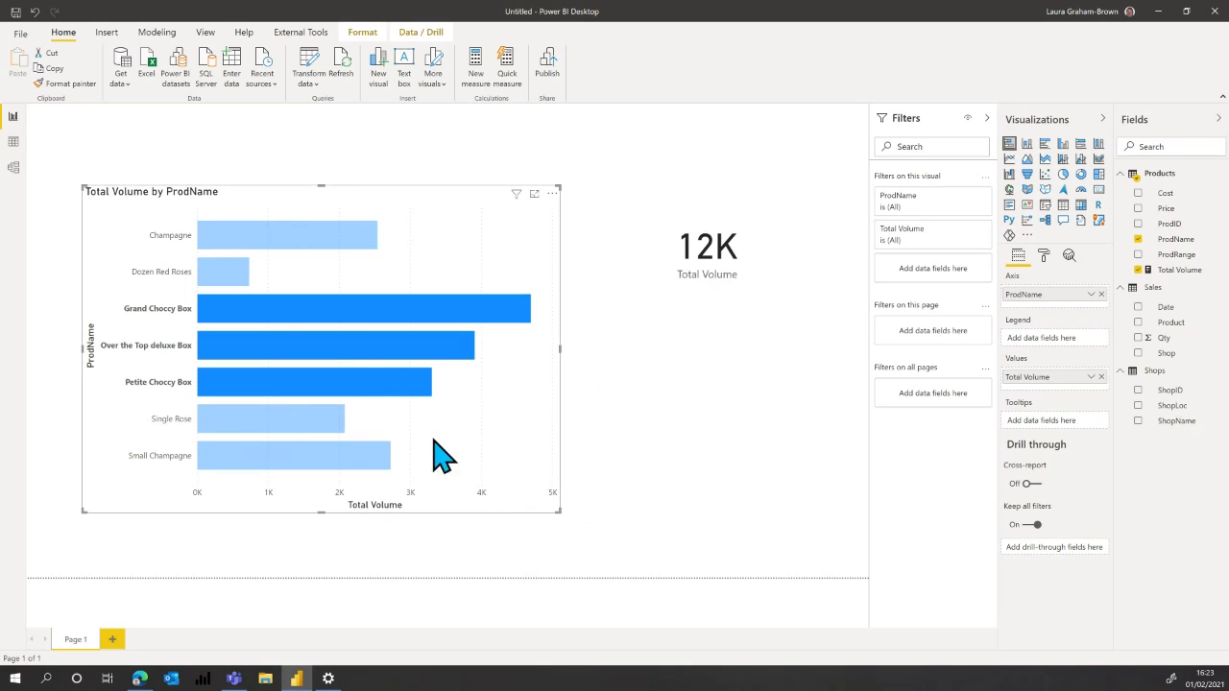
left_click(370, 392)
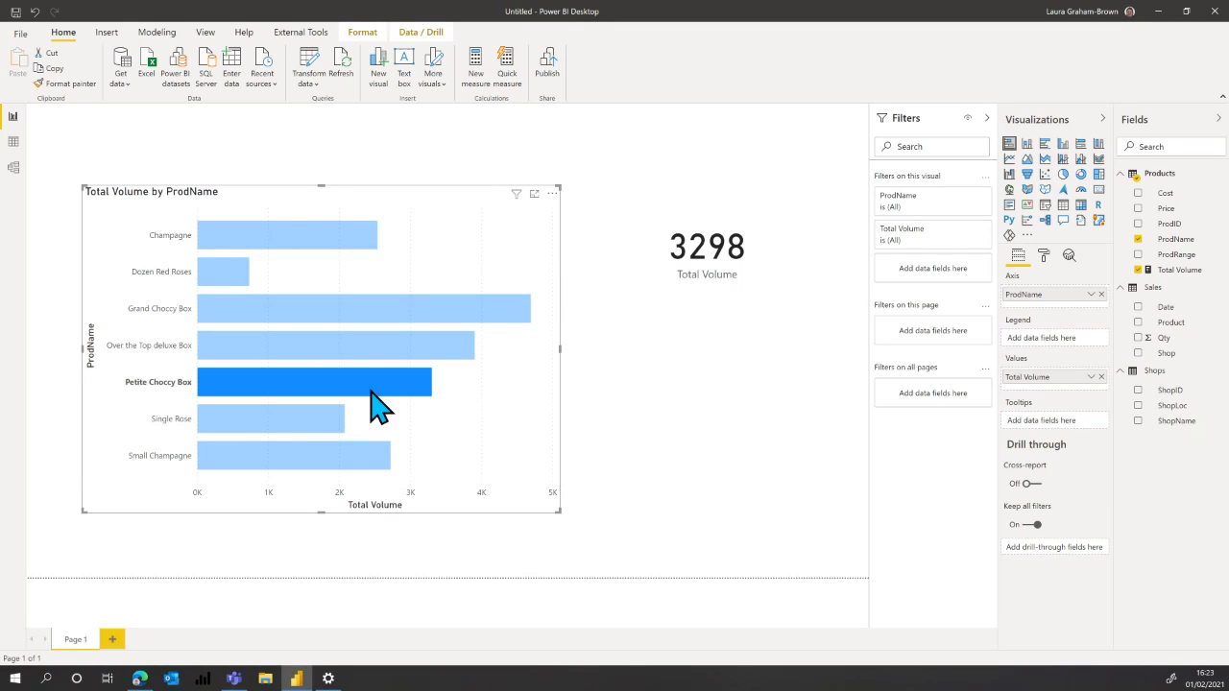
left_click(372, 391)
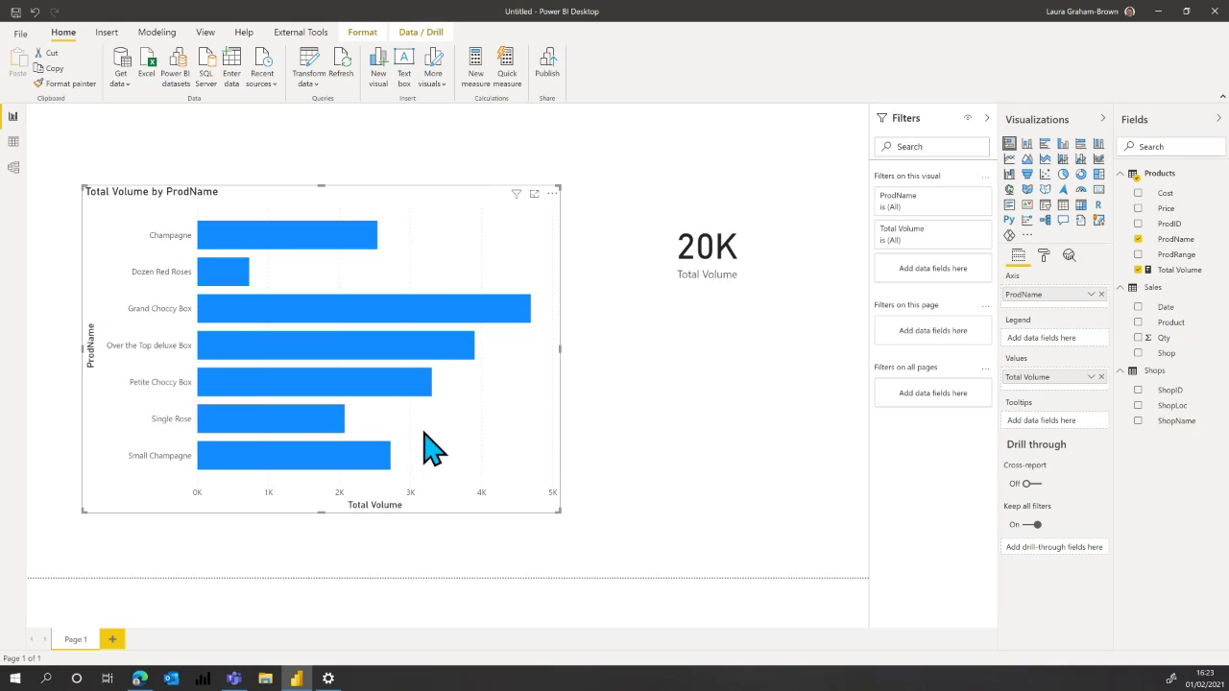
left_click(667, 443)
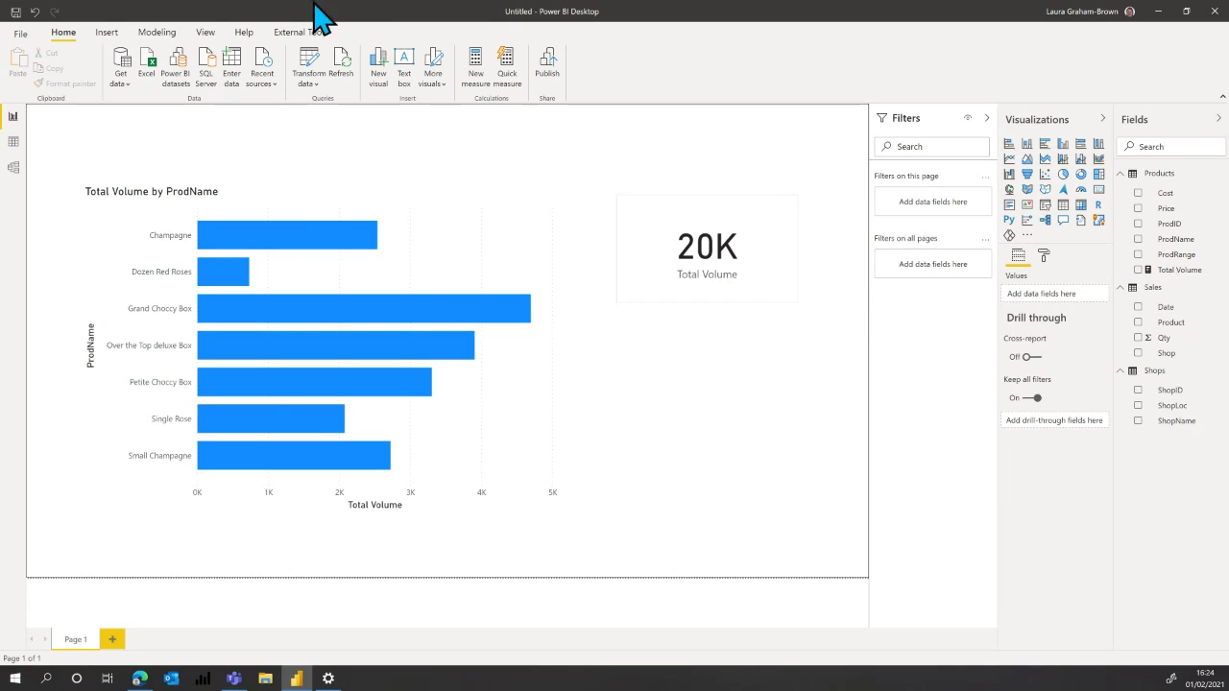
- Try a teal and a green built-in theme on the report, and restore the default theme
left_click(206, 34)
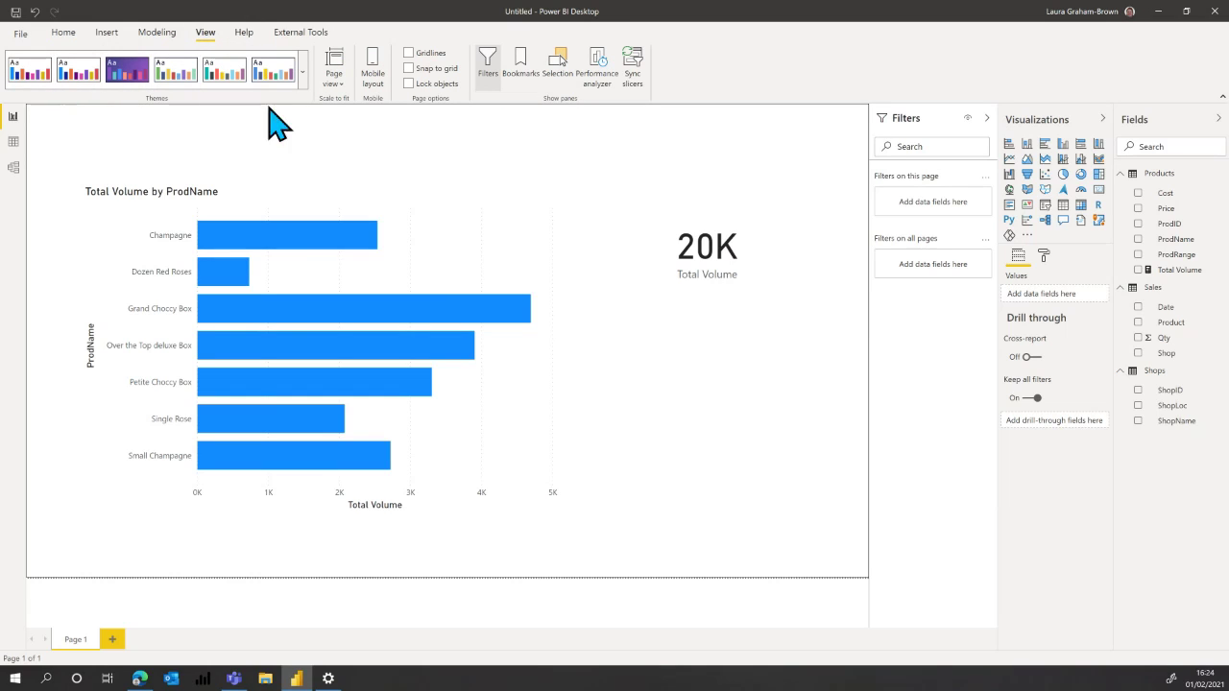
left_click(303, 75)
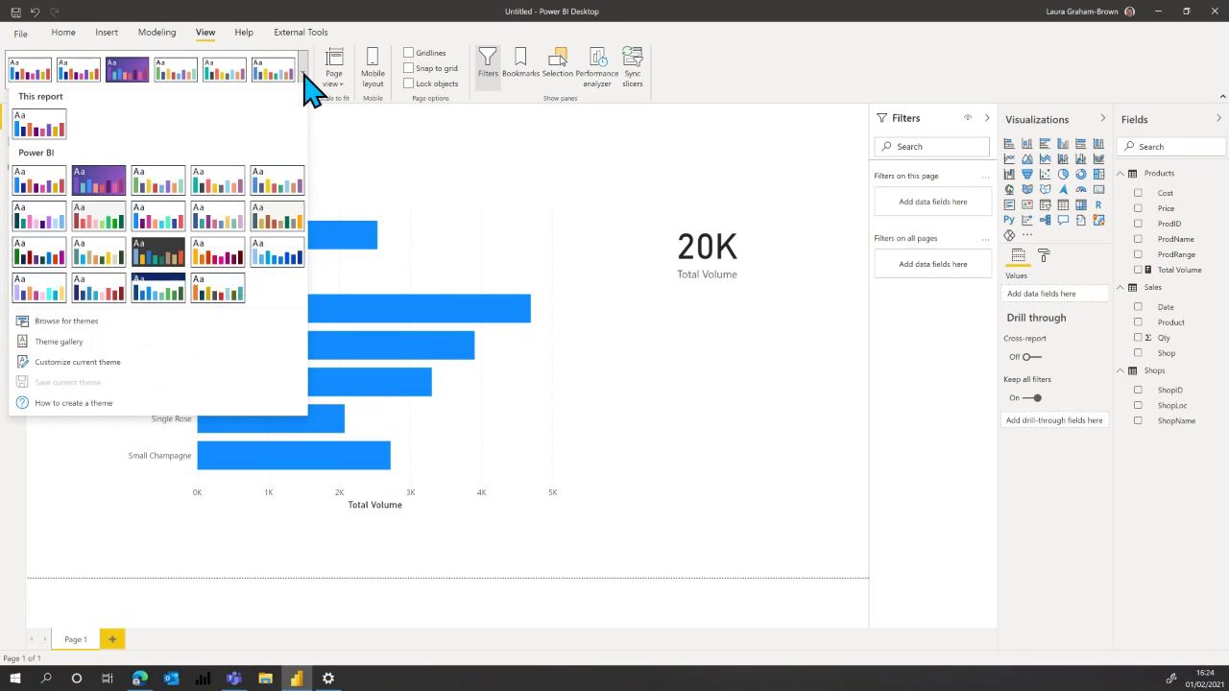
left_click(219, 188)
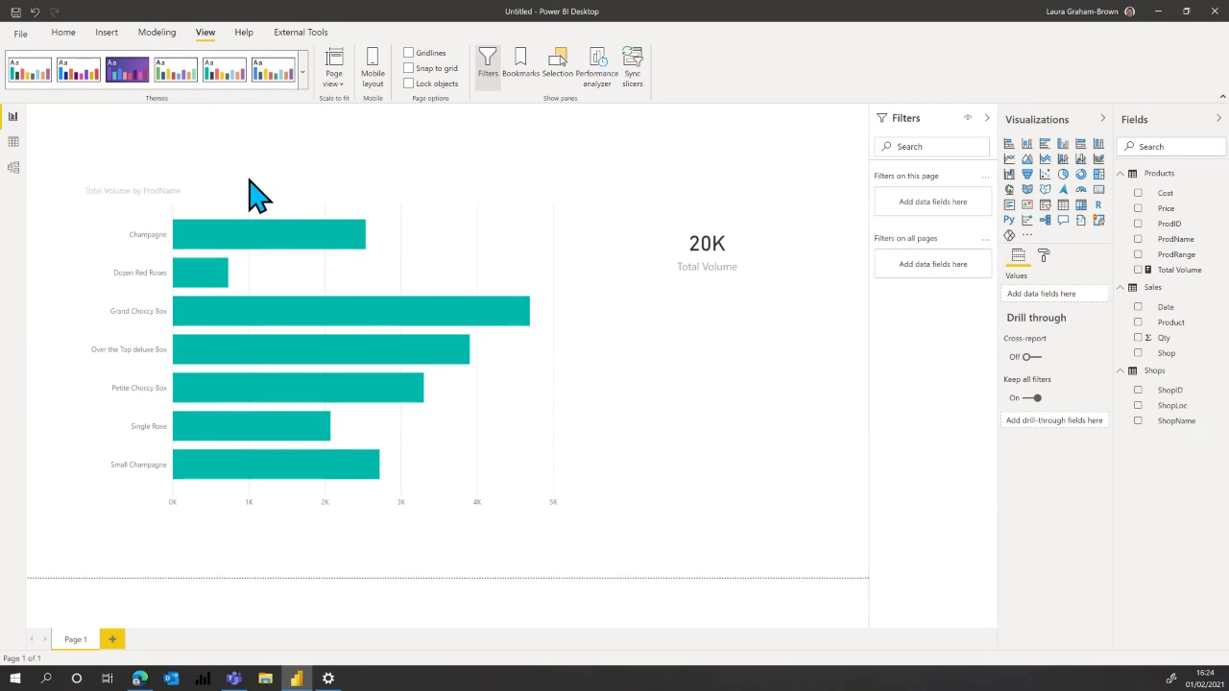
left_click(303, 75)
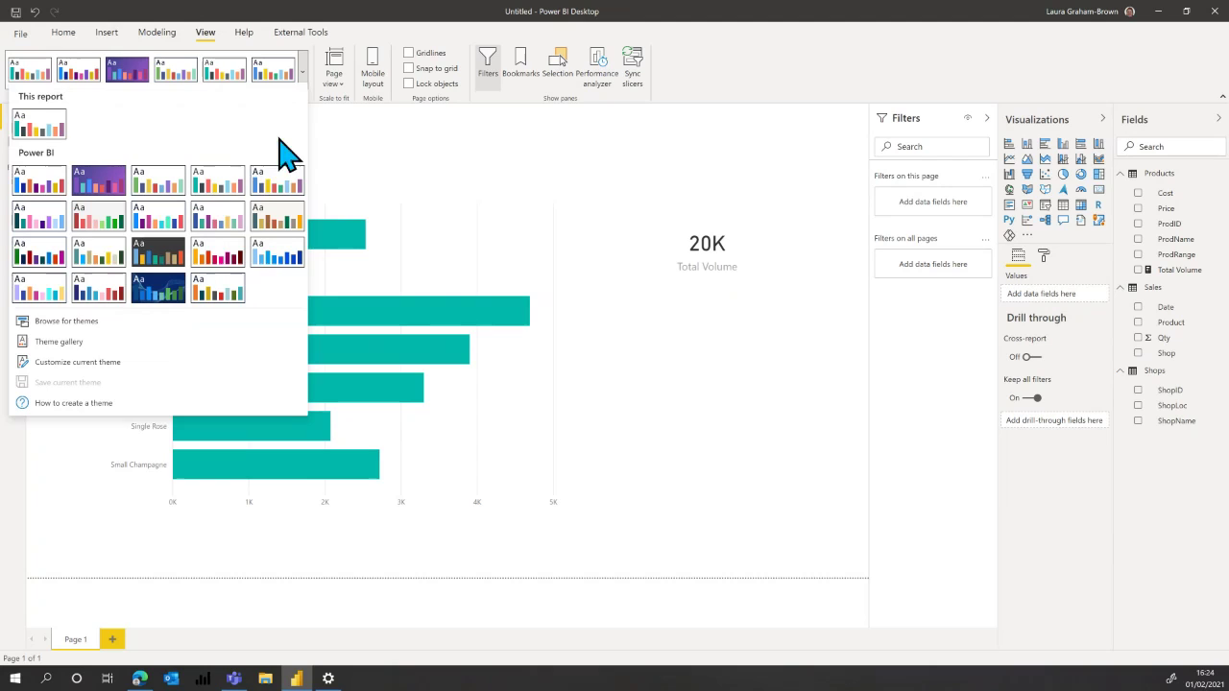
left_click(52, 271)
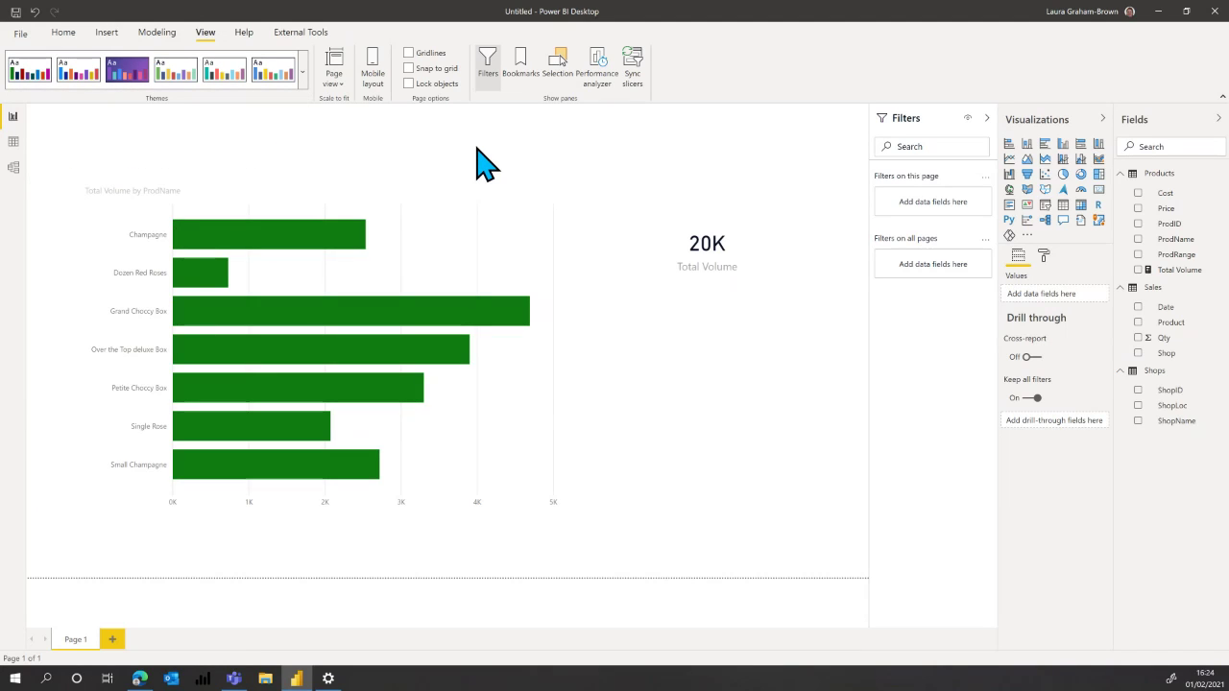
left_click(304, 76)
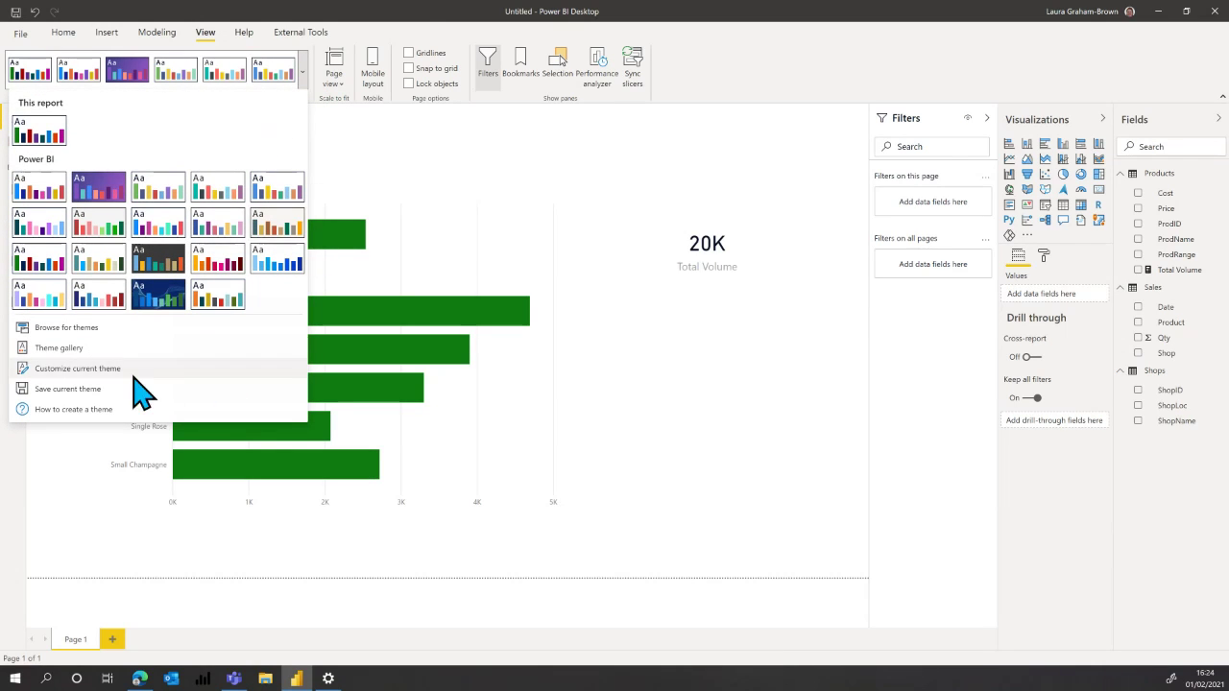
left_click(130, 368)
left_click(302, 74)
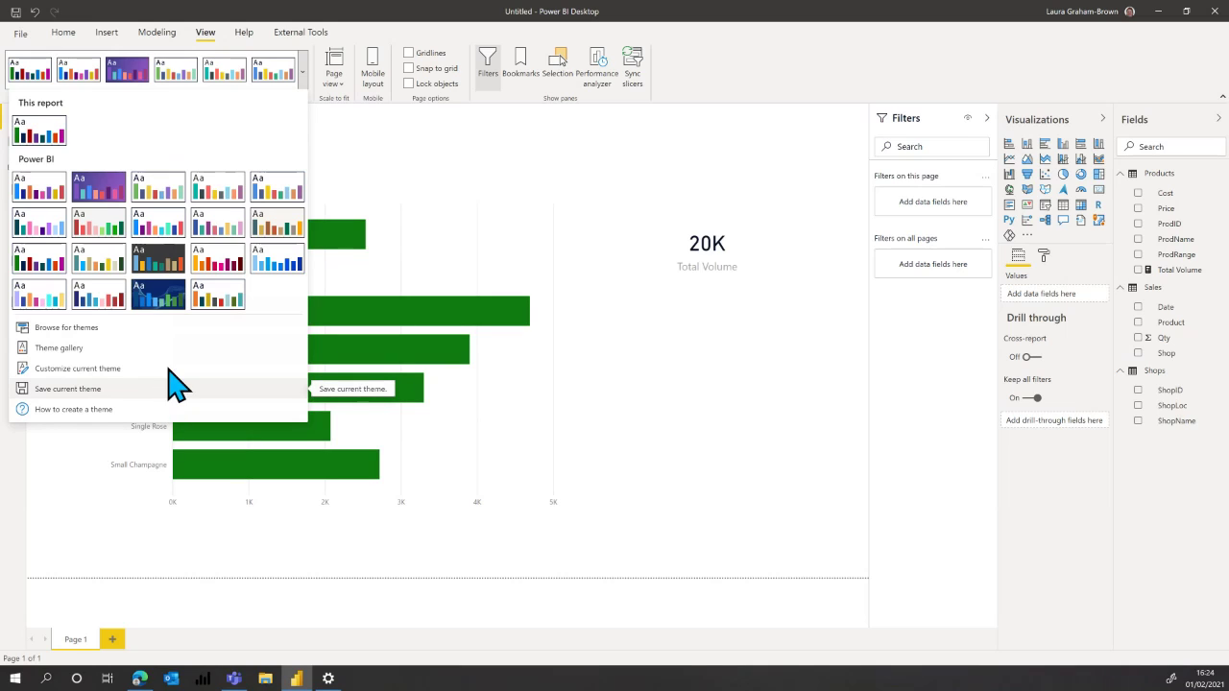
left_click(54, 201)
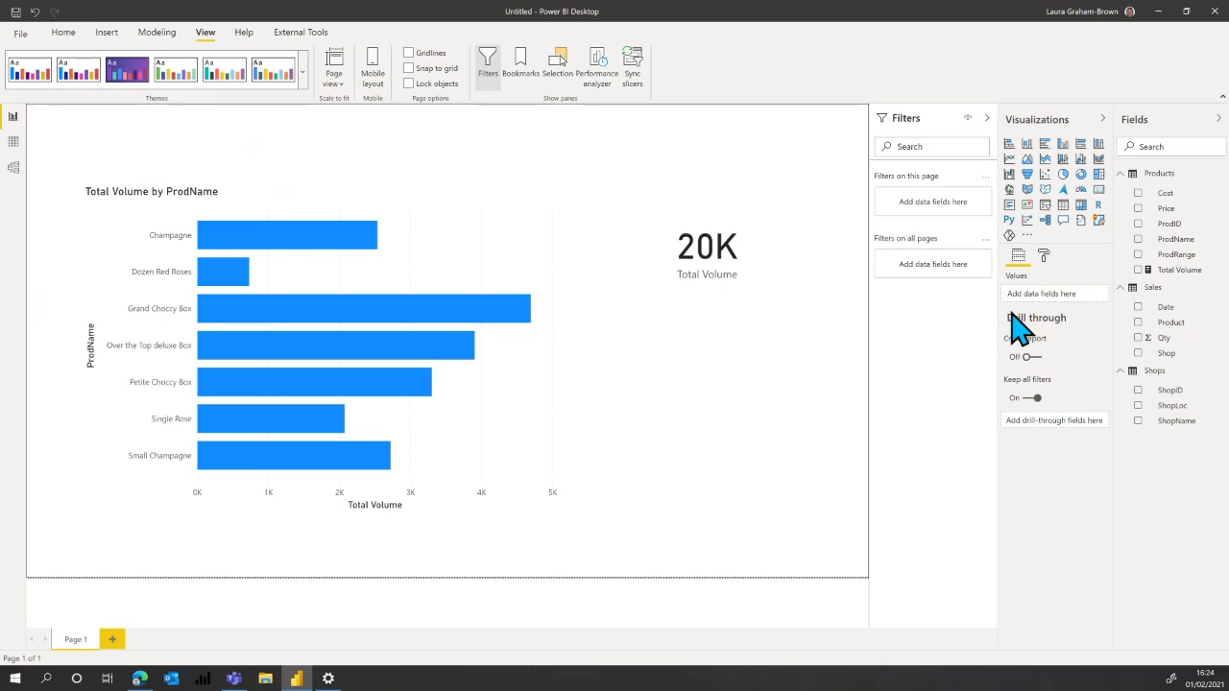
- Set the Gift Background image as the page background with 0% transparency and the image fit set to Fit
left_click(1044, 257)
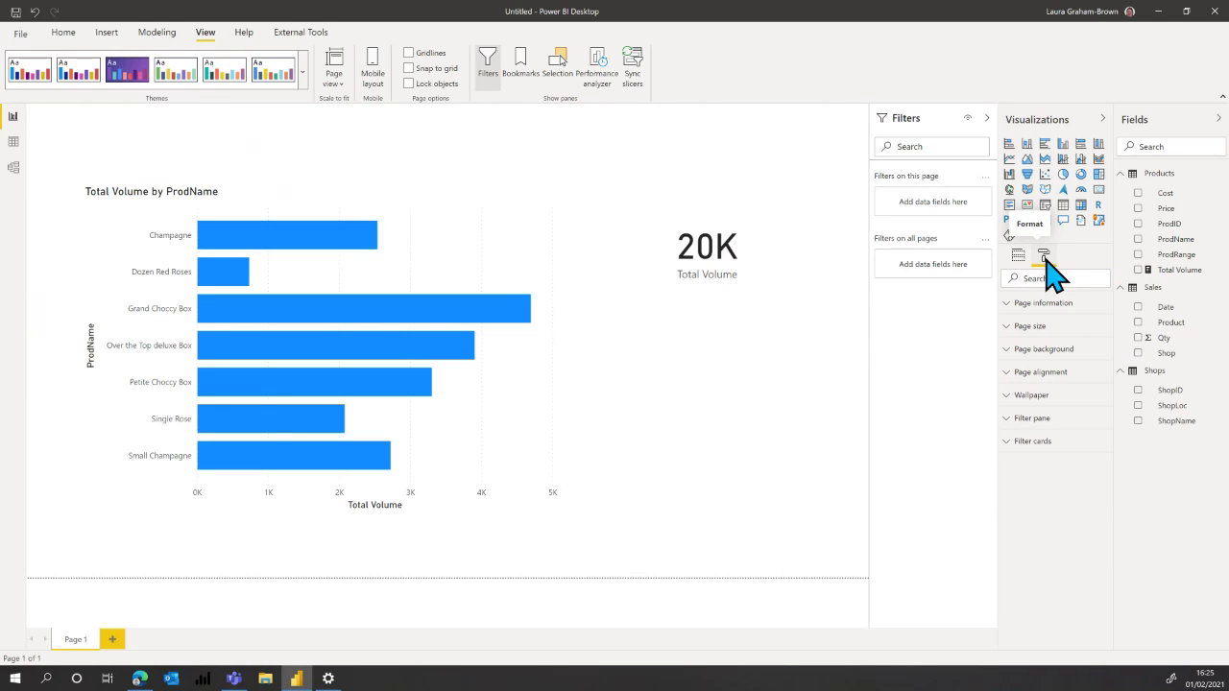
left_click(1050, 352)
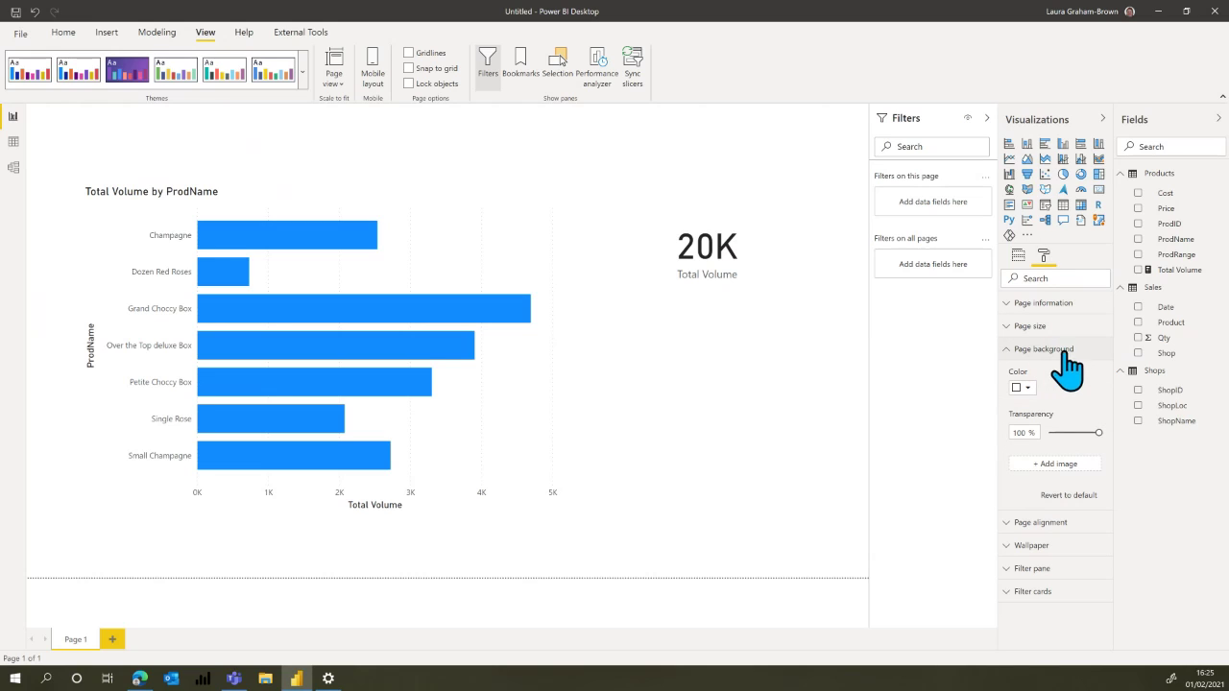
left_click(1059, 464)
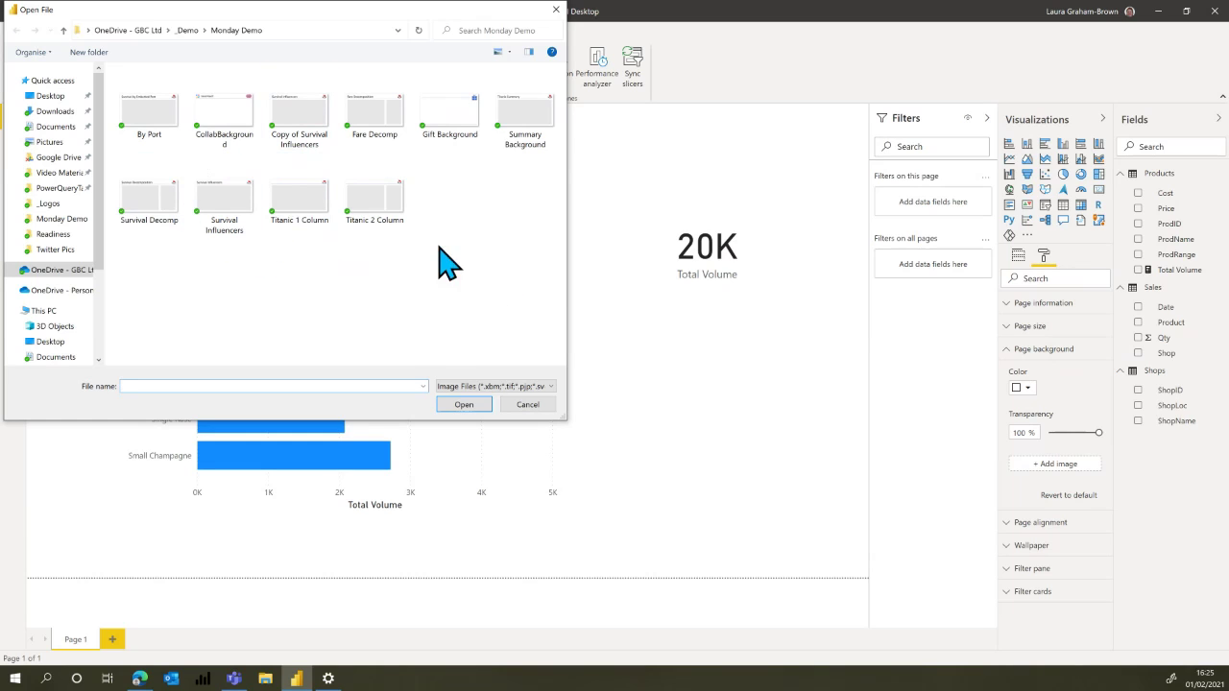
left_click(451, 135)
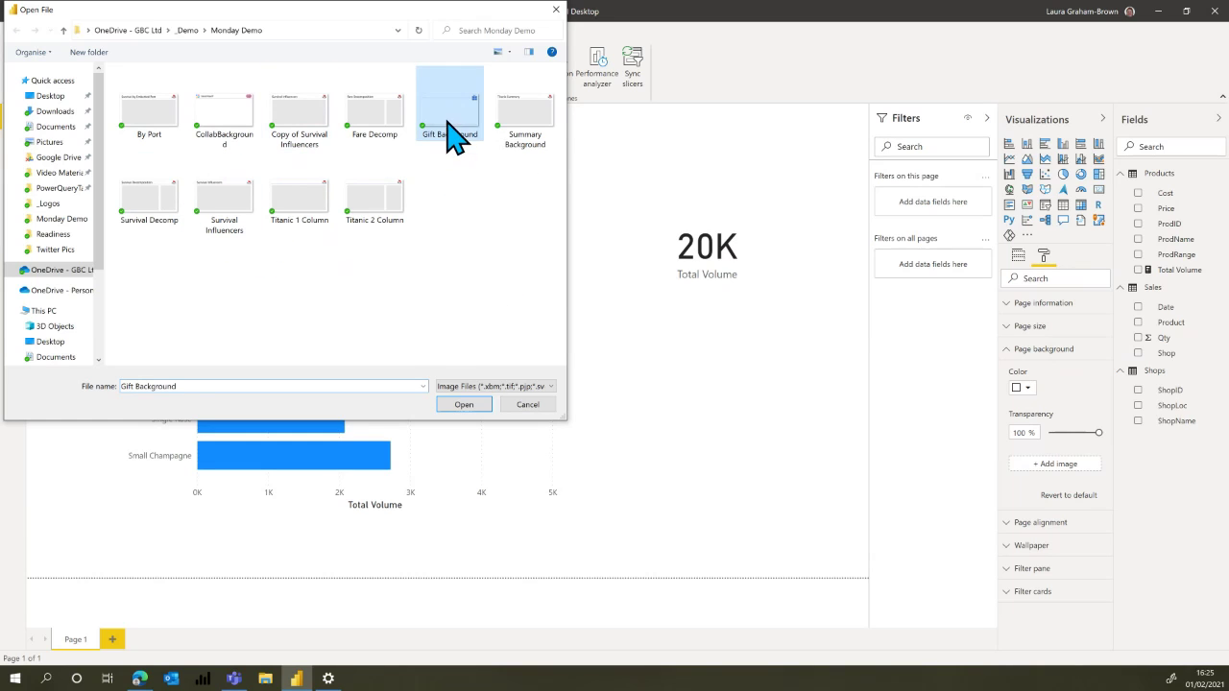
left_click(450, 404)
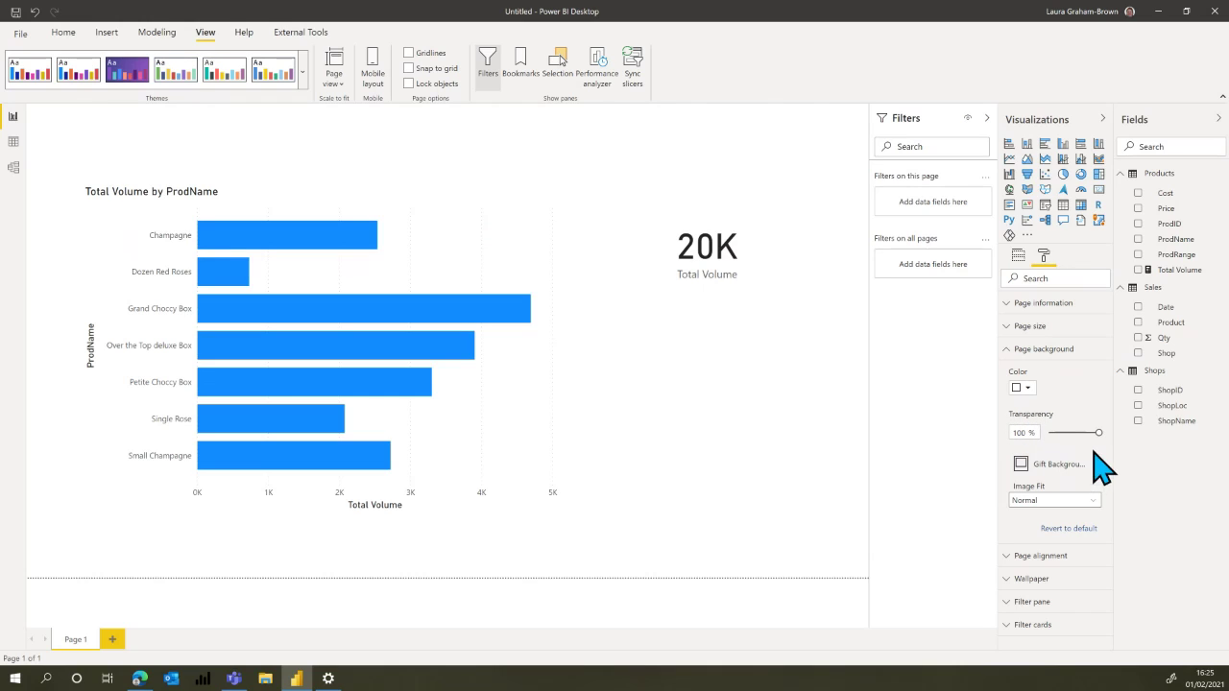
left_click_drag(1098, 431, 1010, 429)
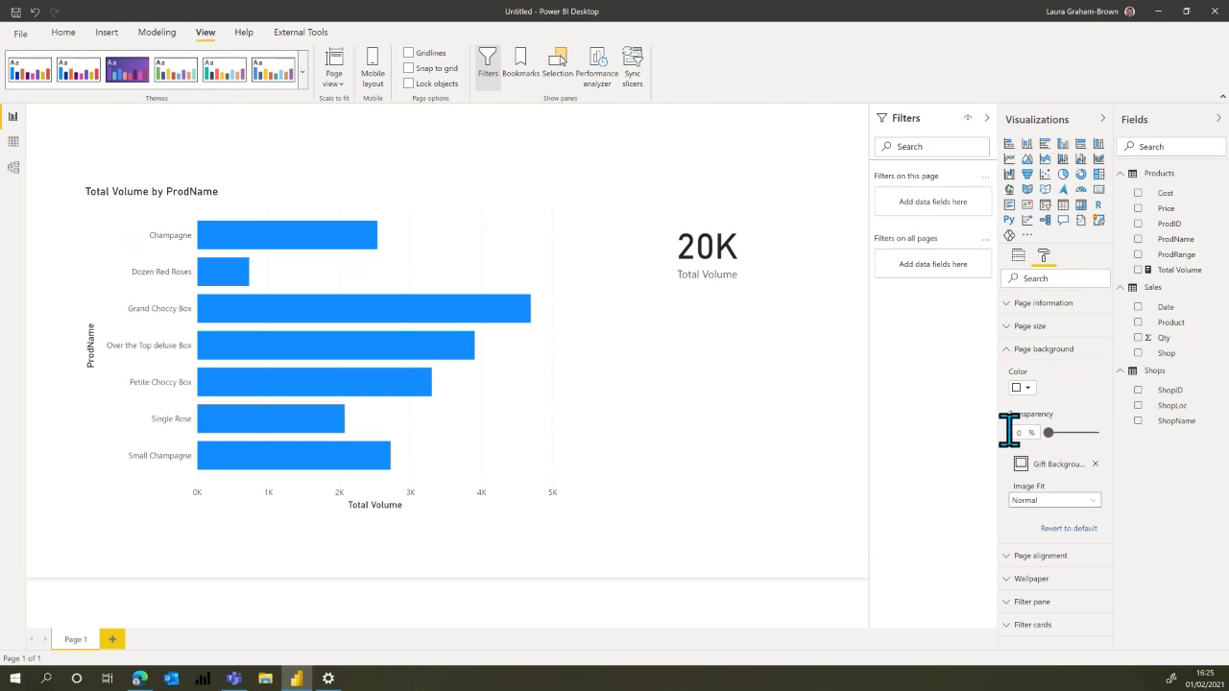
left_click(1026, 501)
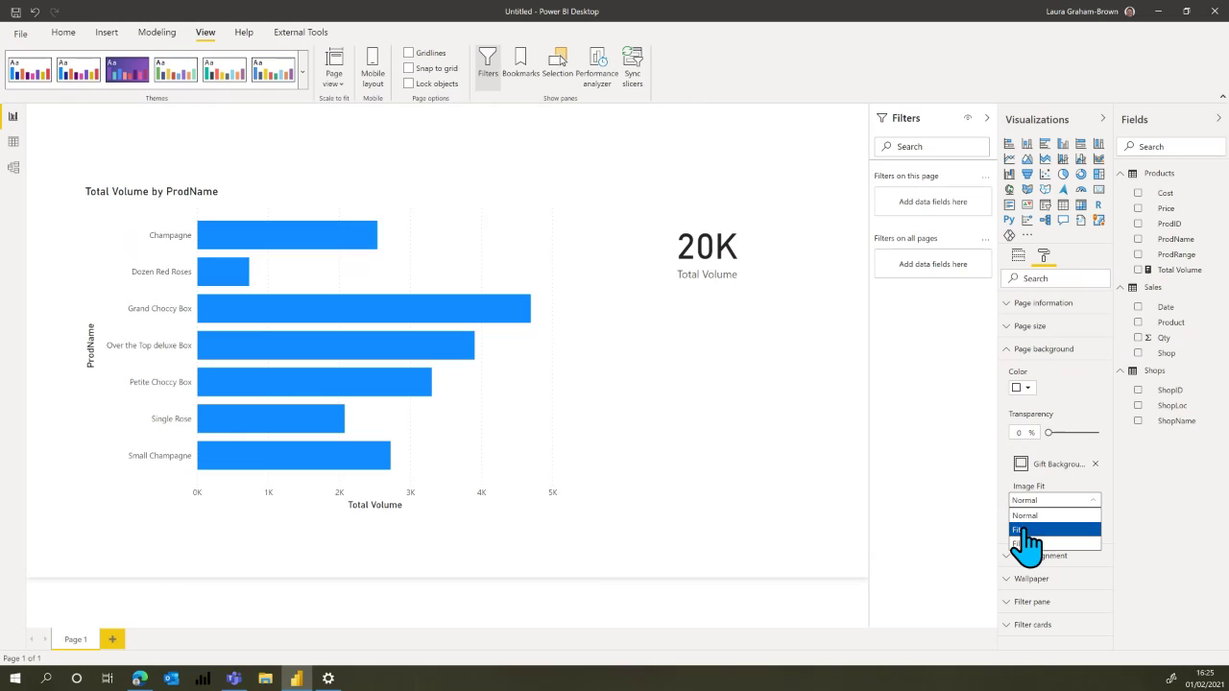
left_click(1025, 530)
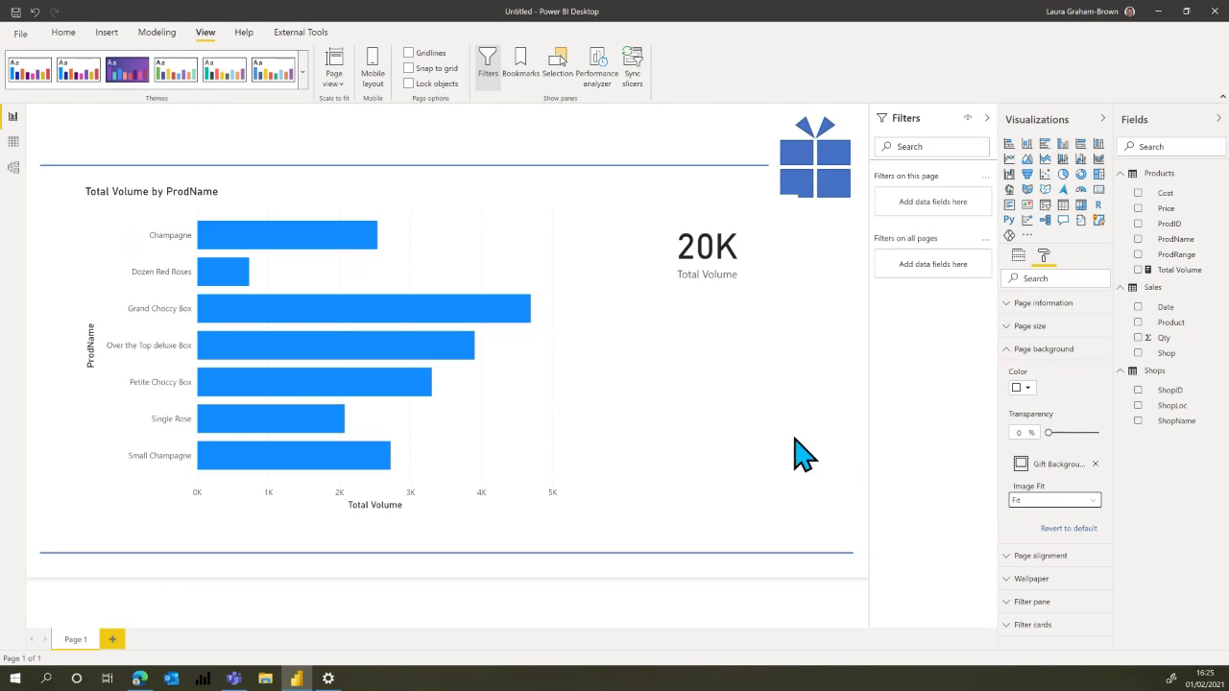
- Reposition the Total Volume card beside the bar chart, clear of the gift graphic, and narrow it from its chart-facing edge
left_click(776, 307)
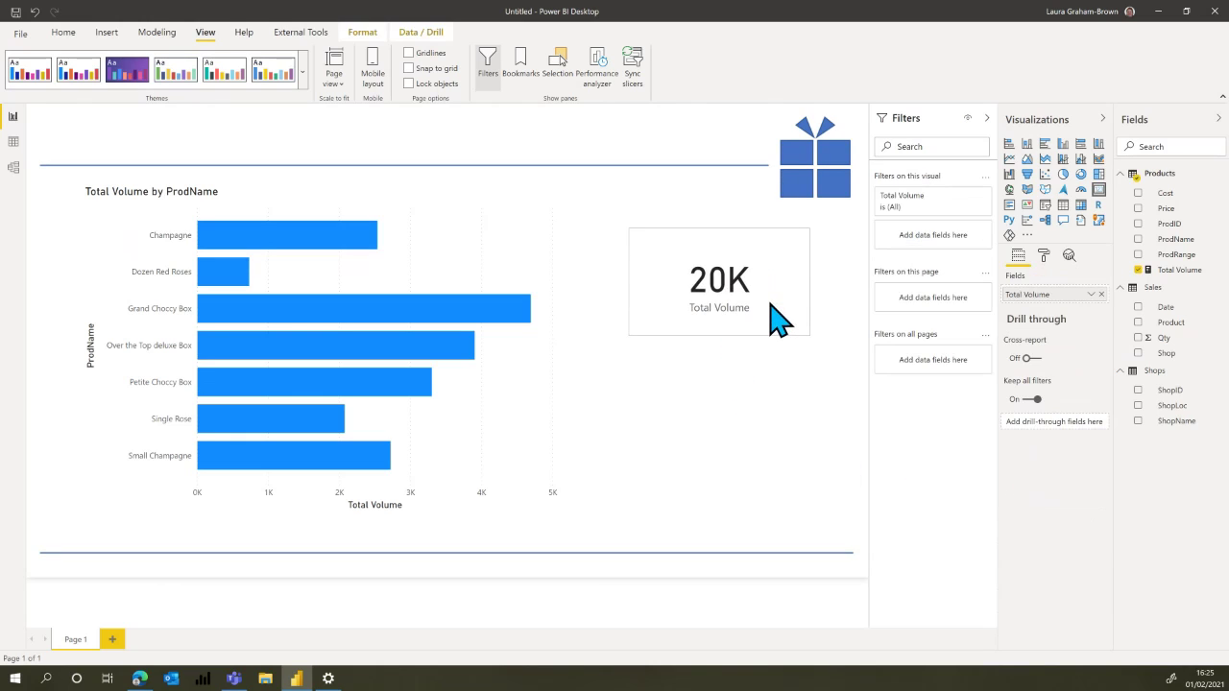
left_click(614, 444)
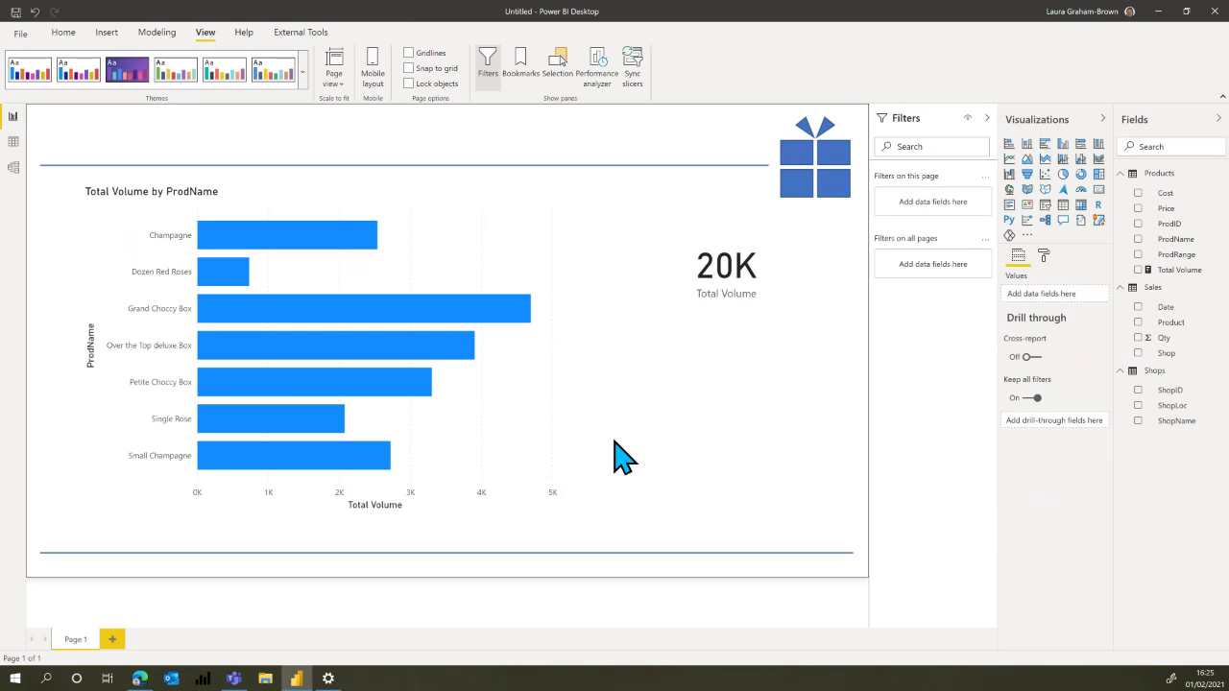
left_click(776, 295)
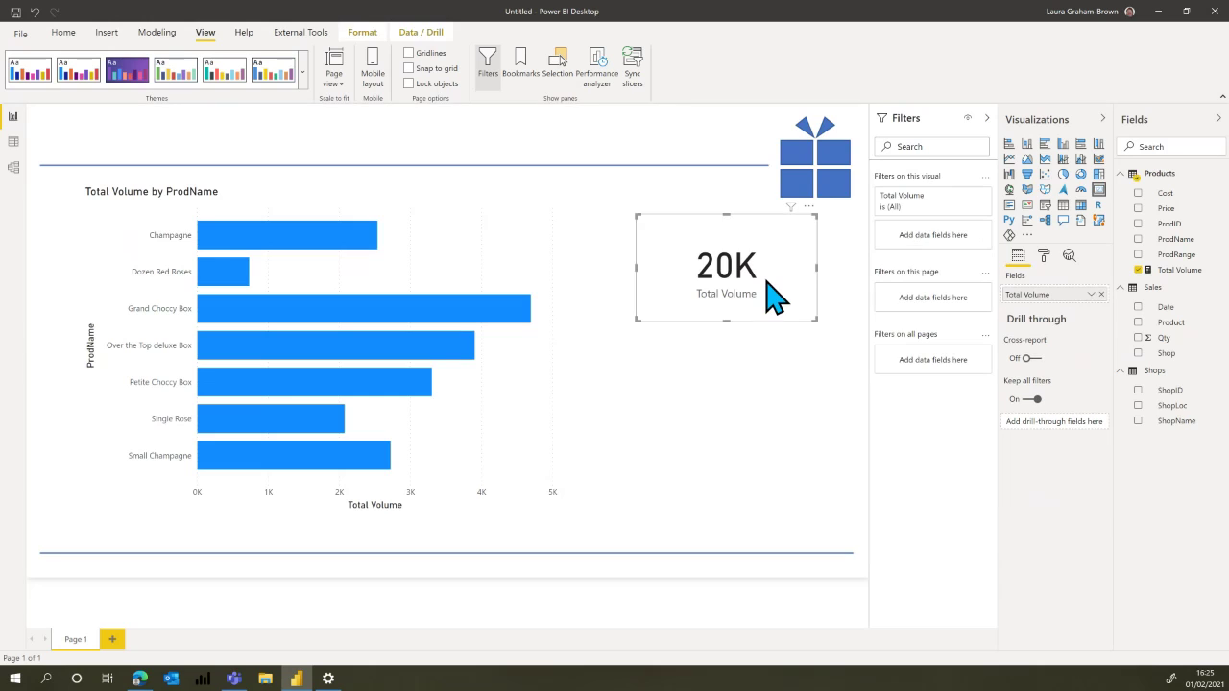
left_click_drag(783, 288, 722, 267)
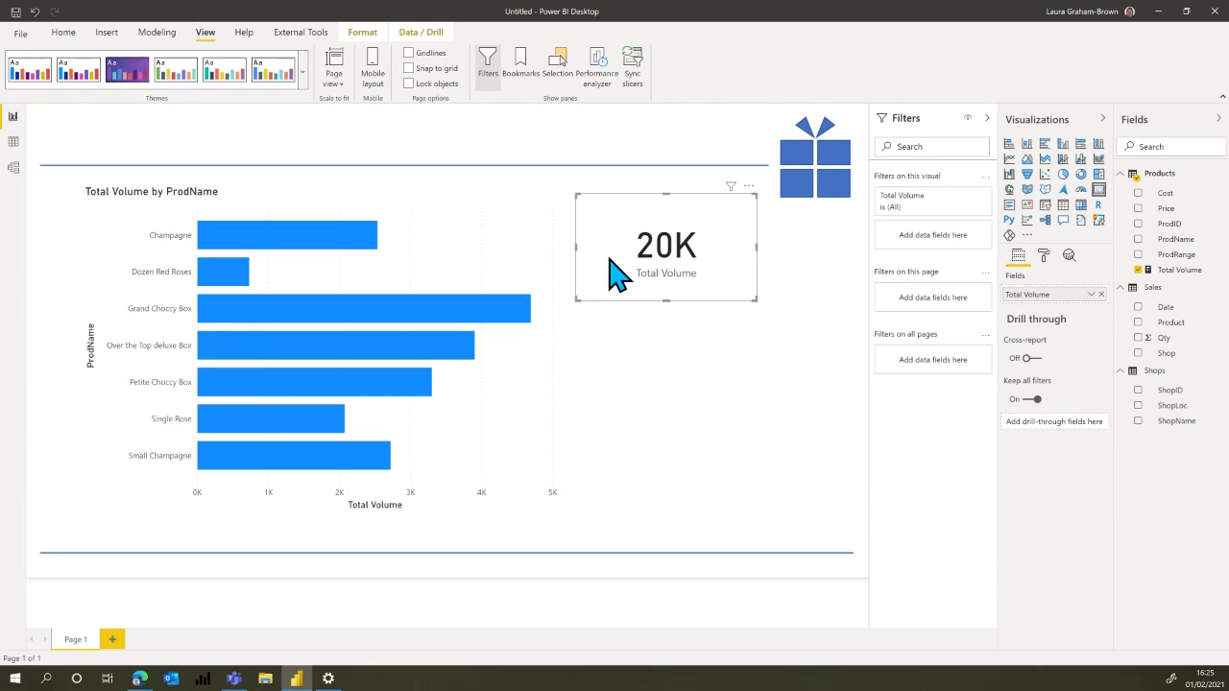
left_click_drag(567, 246, 612, 247)
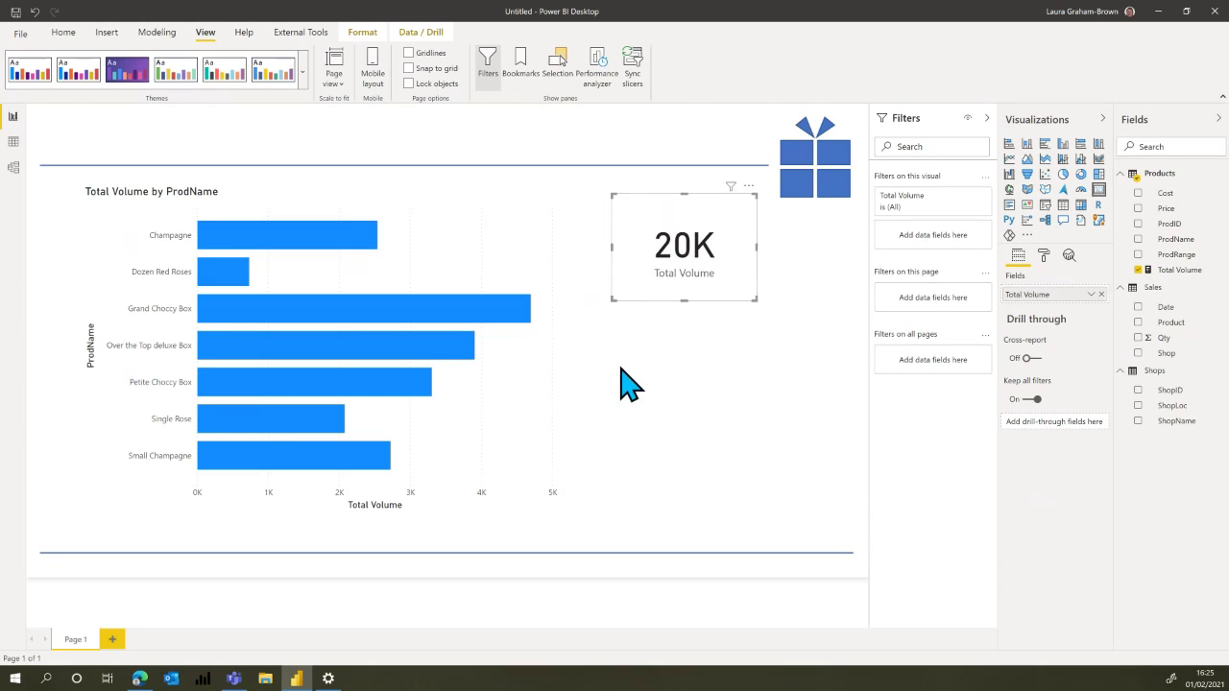
- Rename the ProdName axis field of the bar chart as Product for this visual
left_click(507, 453)
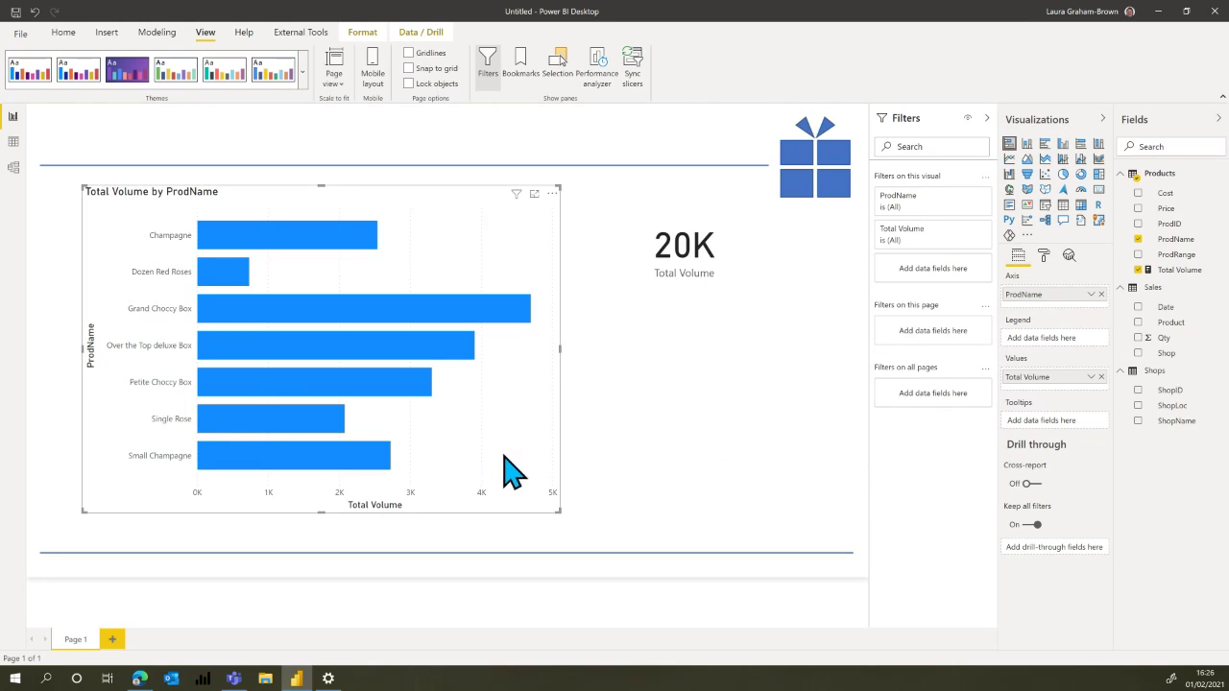
left_click(595, 449)
left_click(524, 441)
double_click(1039, 295)
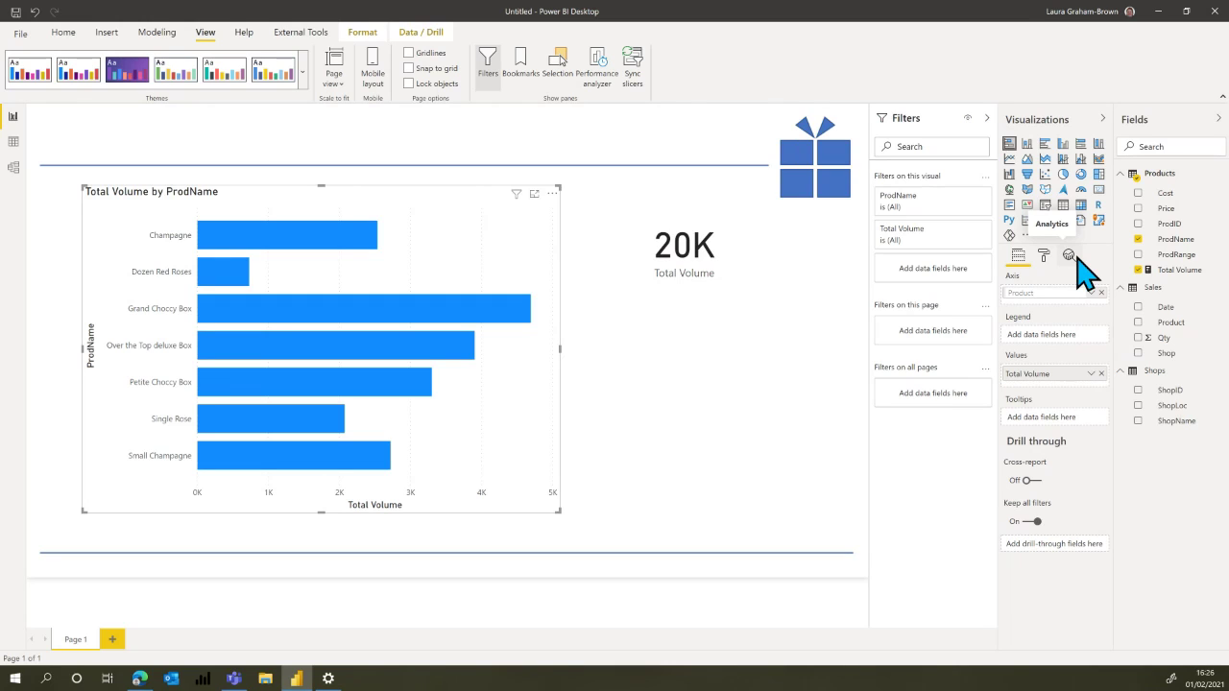
key("Return")
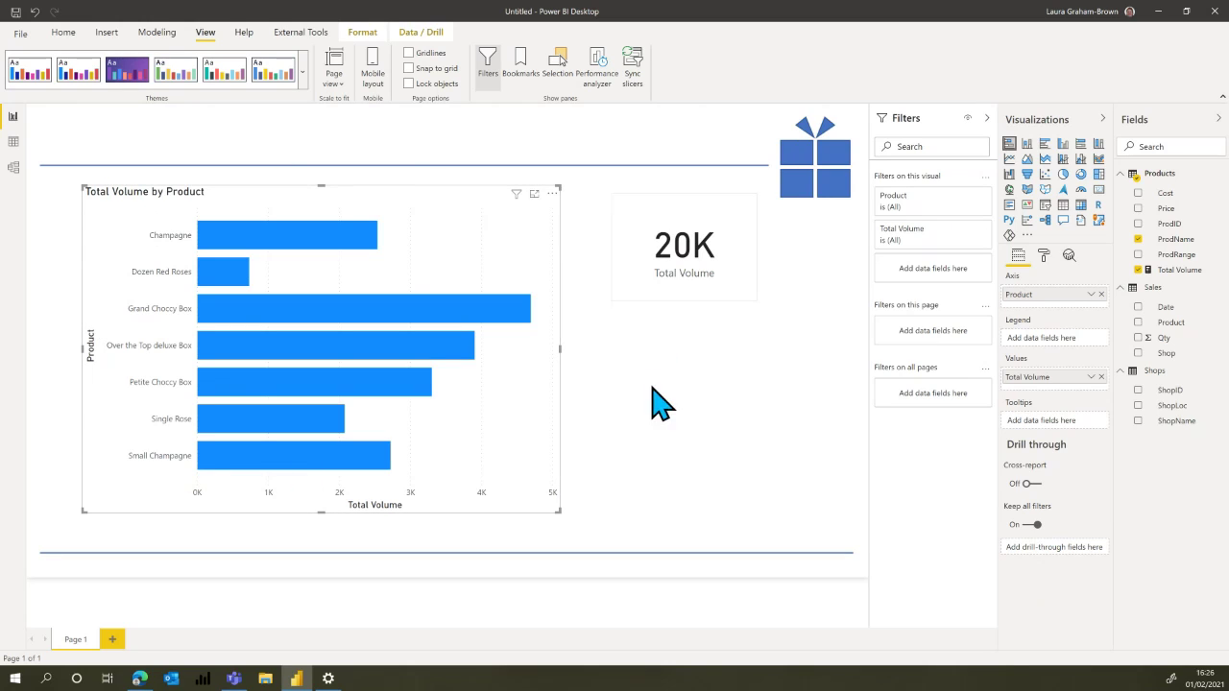
- Add a slicer based on the ShopName field from the Shops table below the Total Volume card
left_click(648, 451)
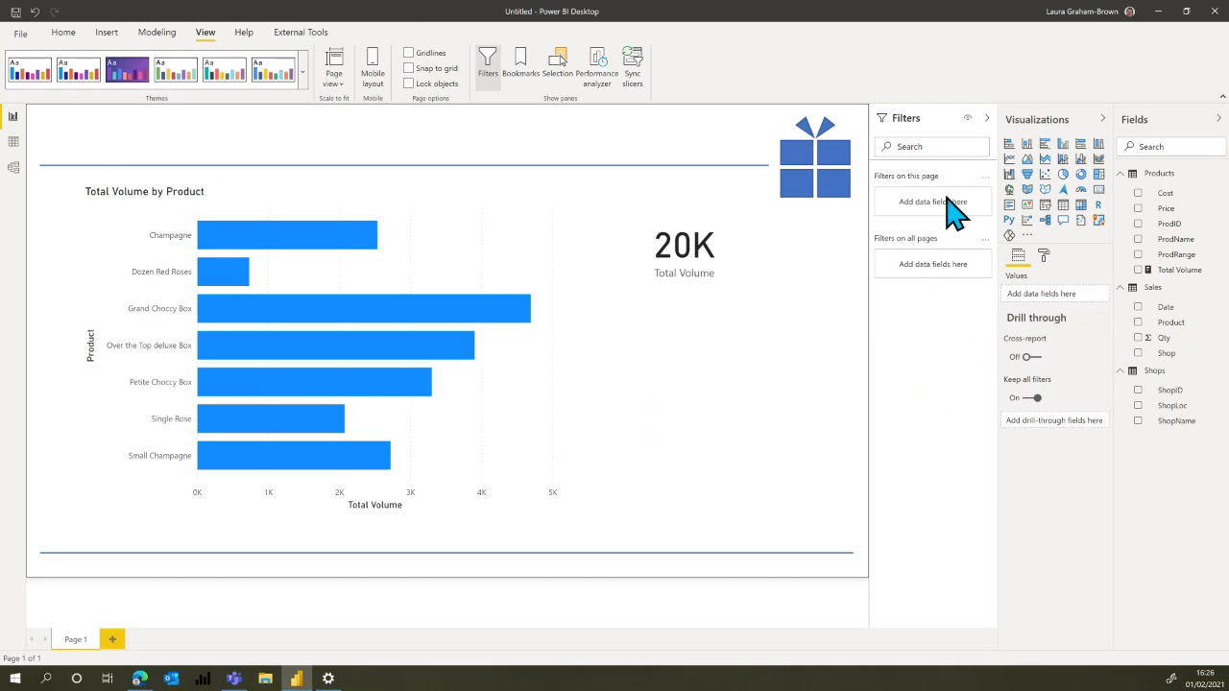
left_click(1046, 206)
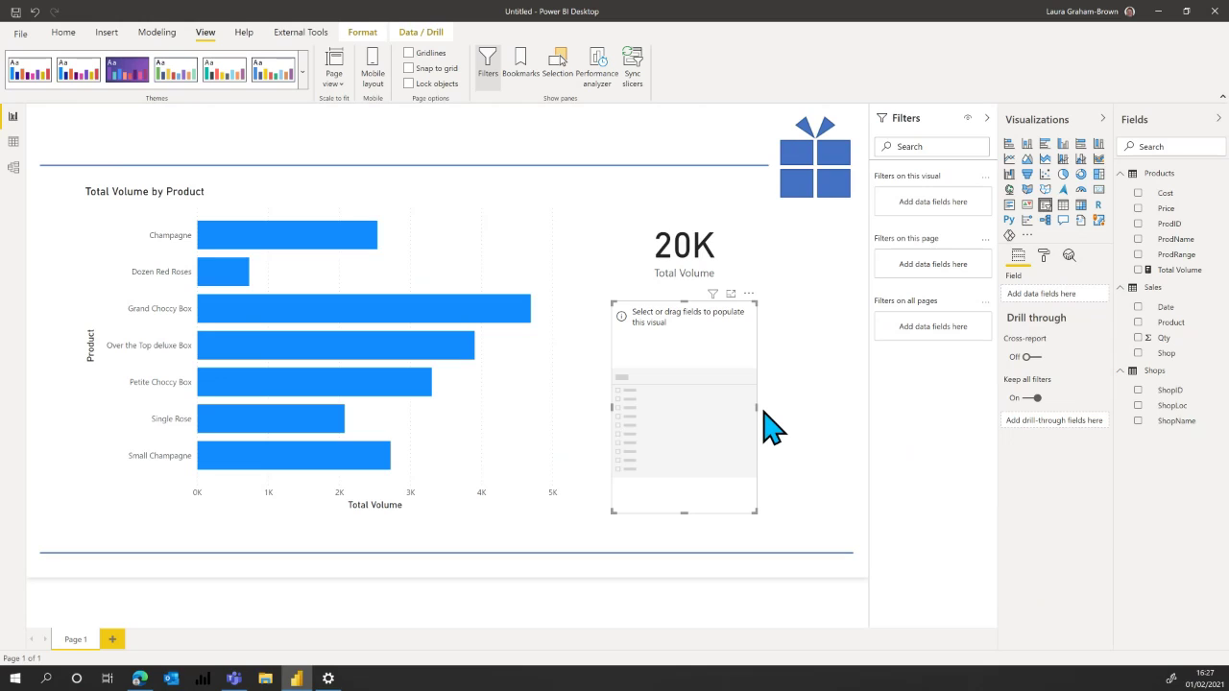
left_click(1138, 420)
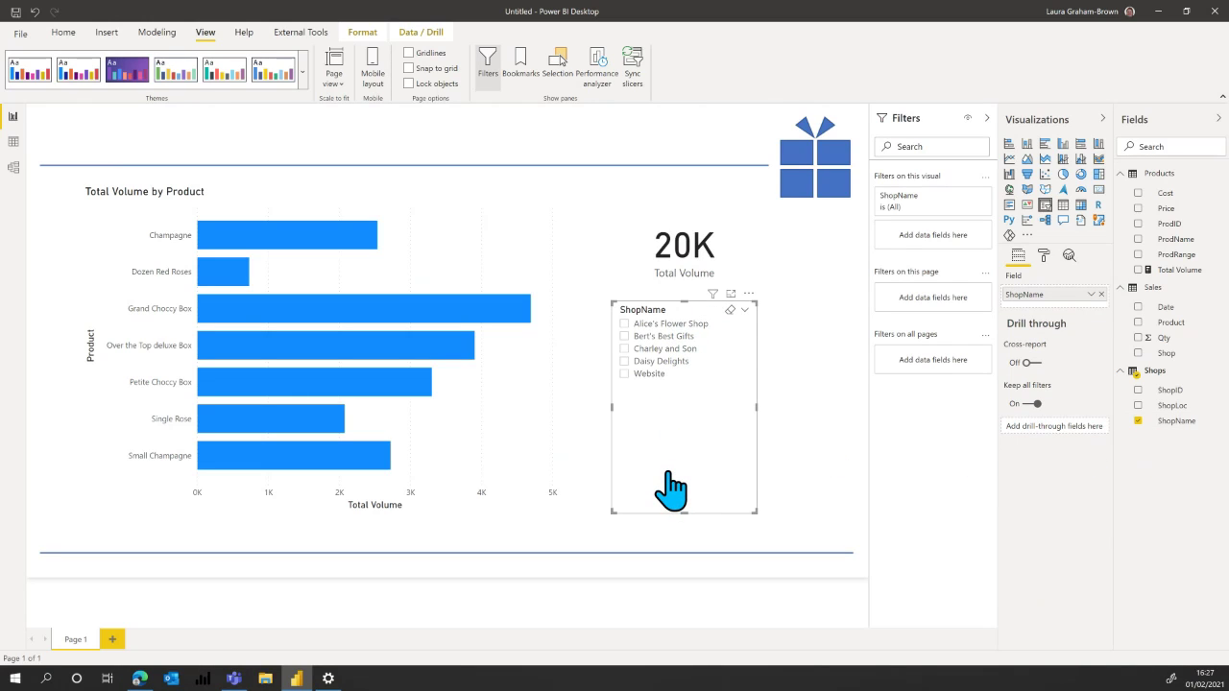
- Test the ShopName slicer with Bert's Best Gifts, Daisy Delights, Website and Charley and Son in turn, and clear the selection
left_click(650, 338)
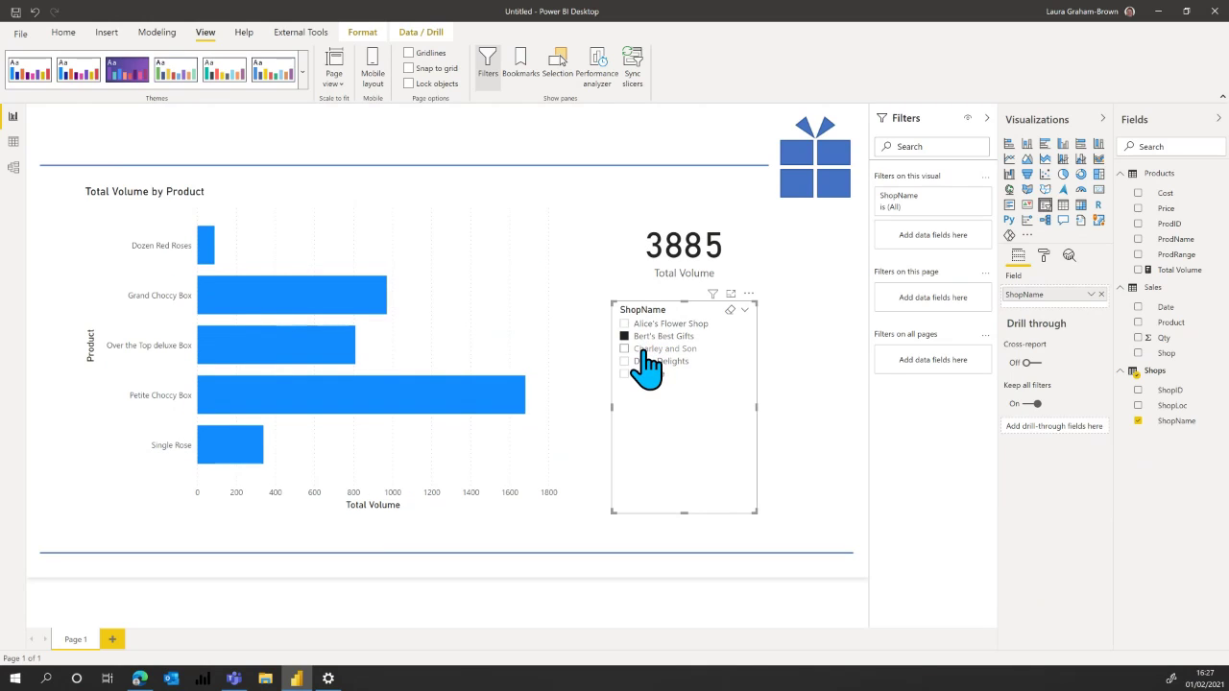
left_click(647, 365)
left_click(646, 363)
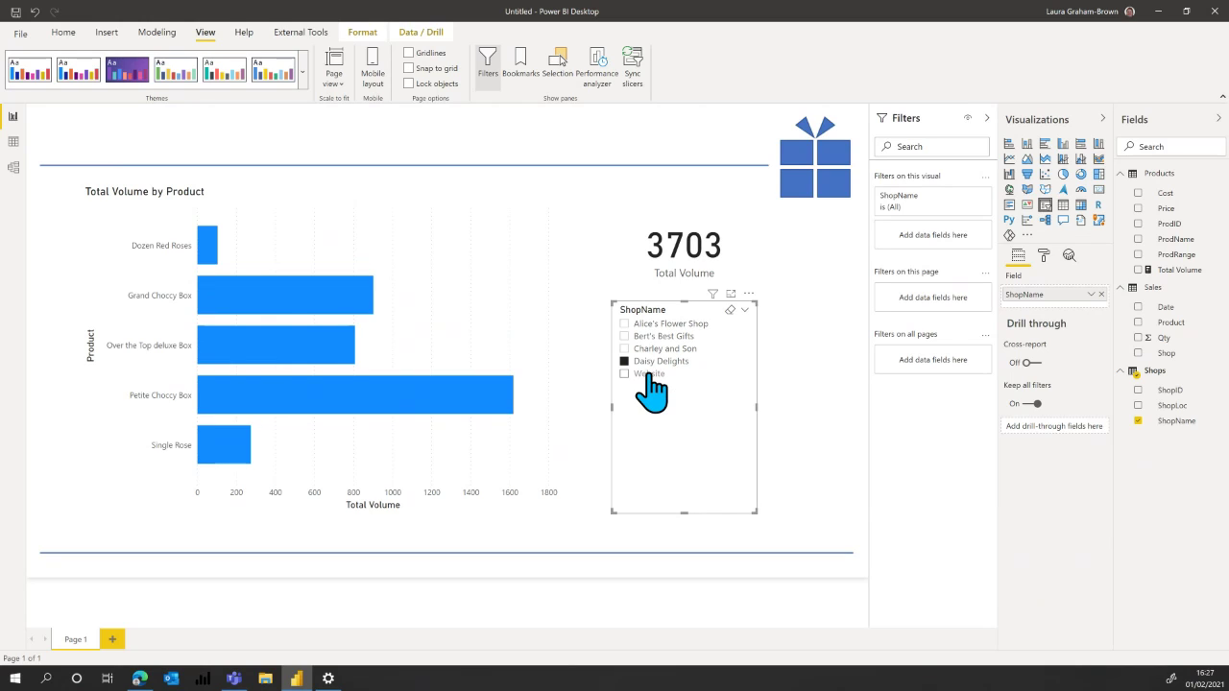
left_click(650, 384)
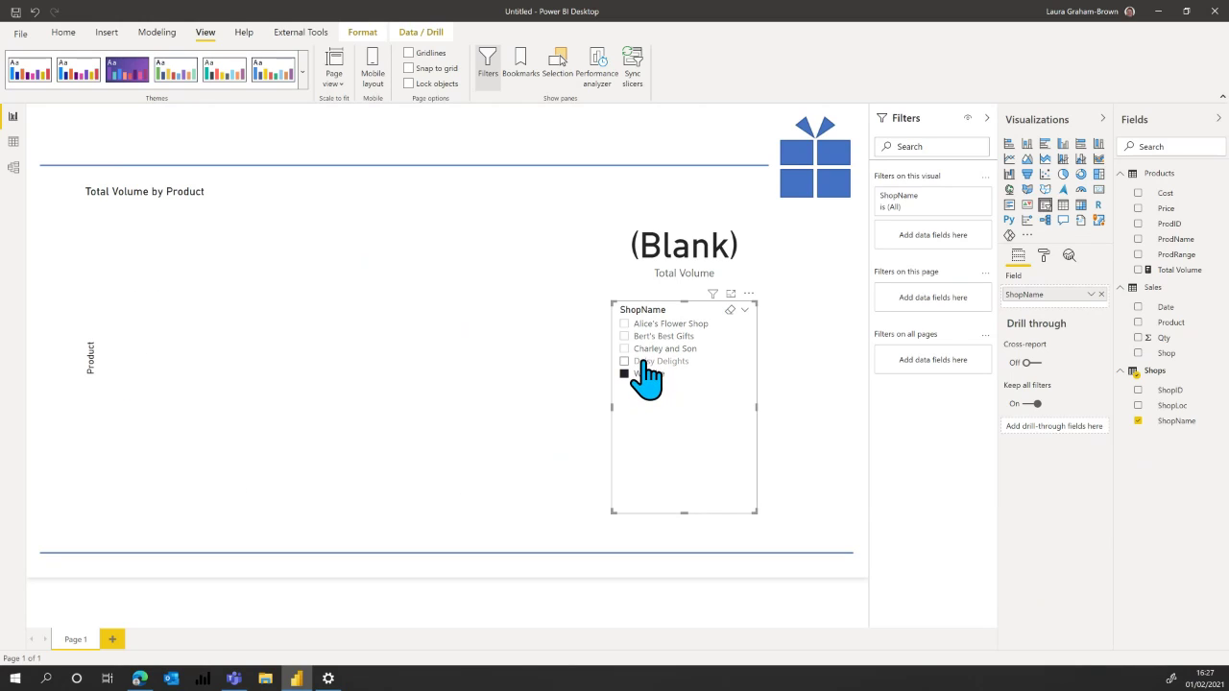
left_click(646, 363)
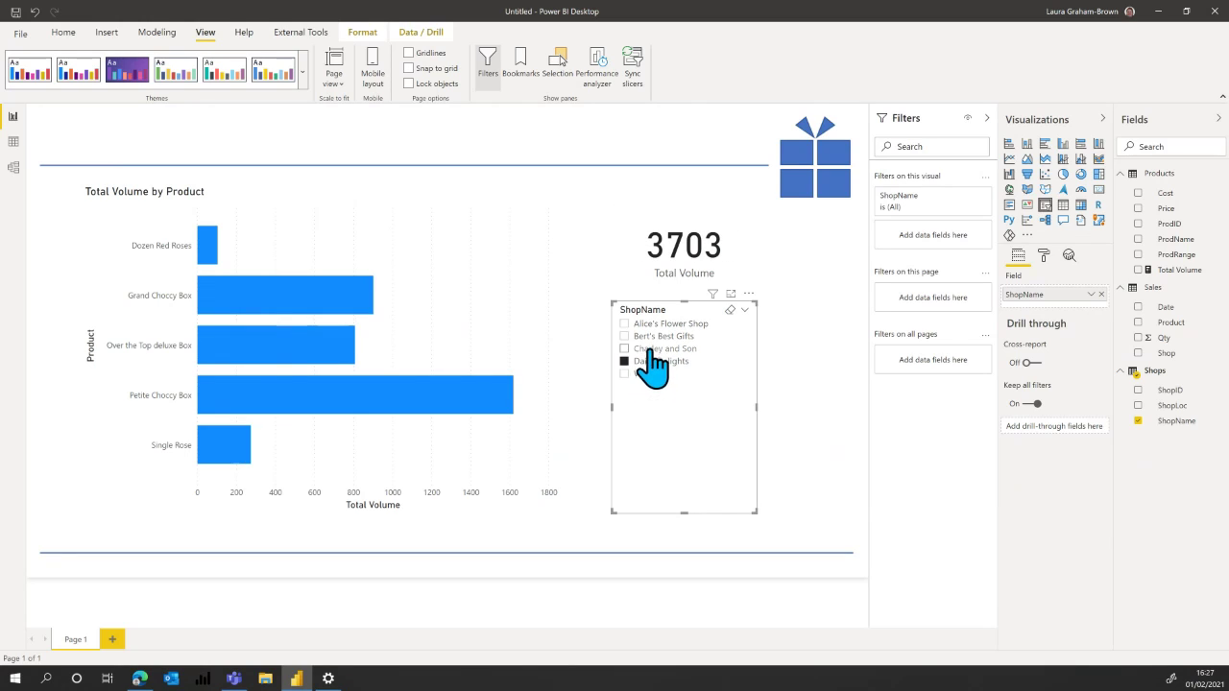
left_click(649, 350)
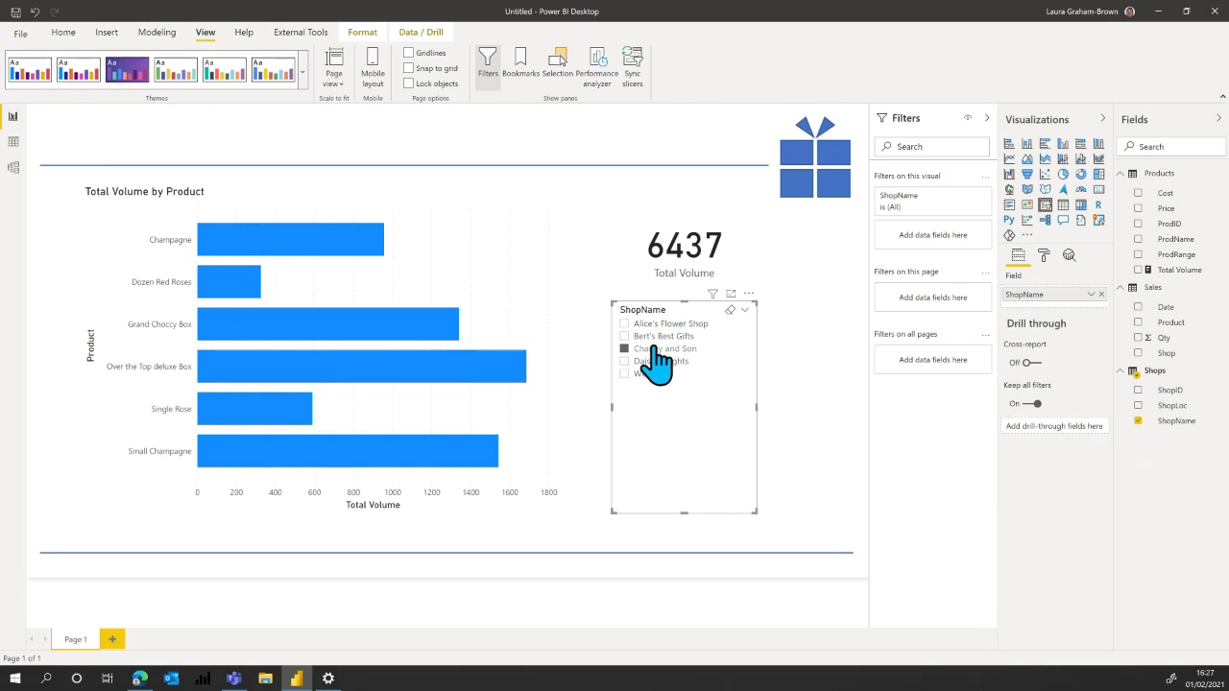
left_click(635, 348)
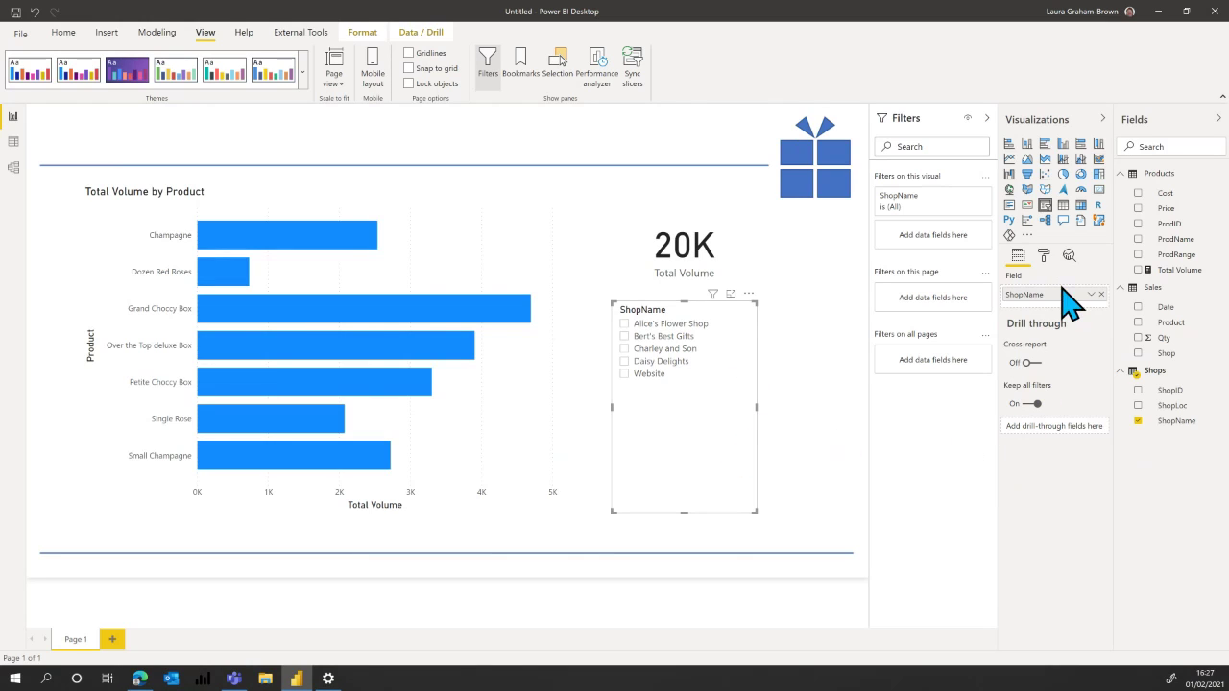
- Set the ShopName slicer's orientation to Horizontal and widen the slicer to about 312
left_click(1046, 258)
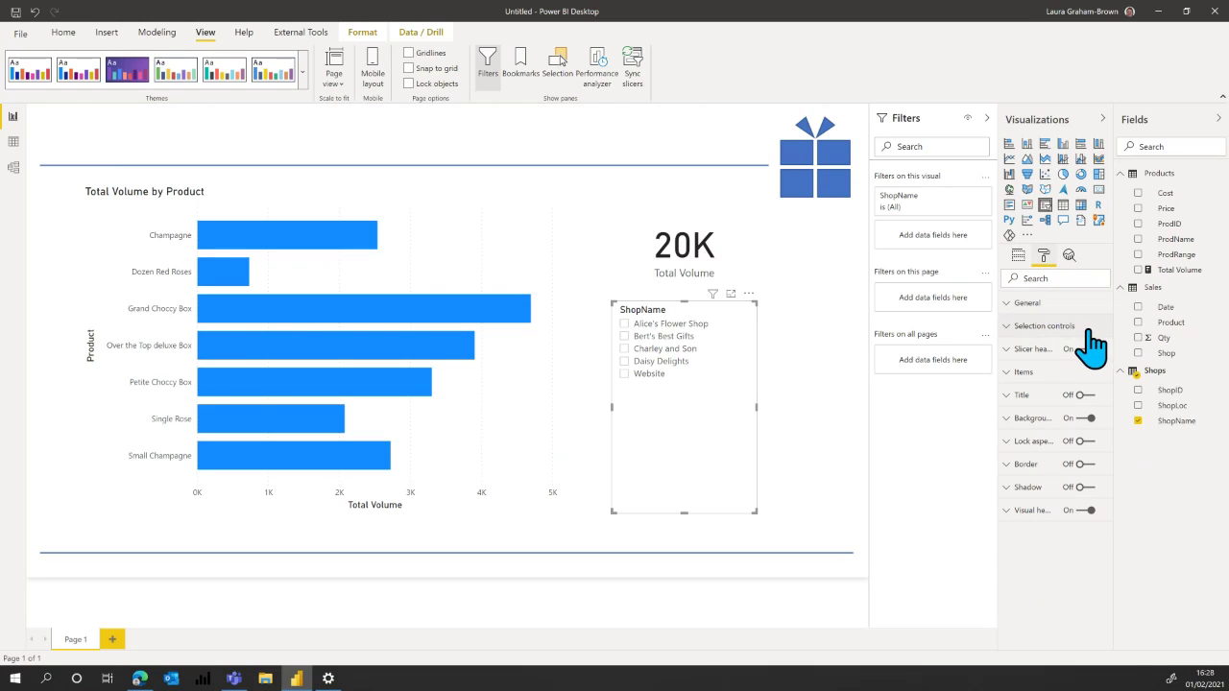
left_click(1035, 307)
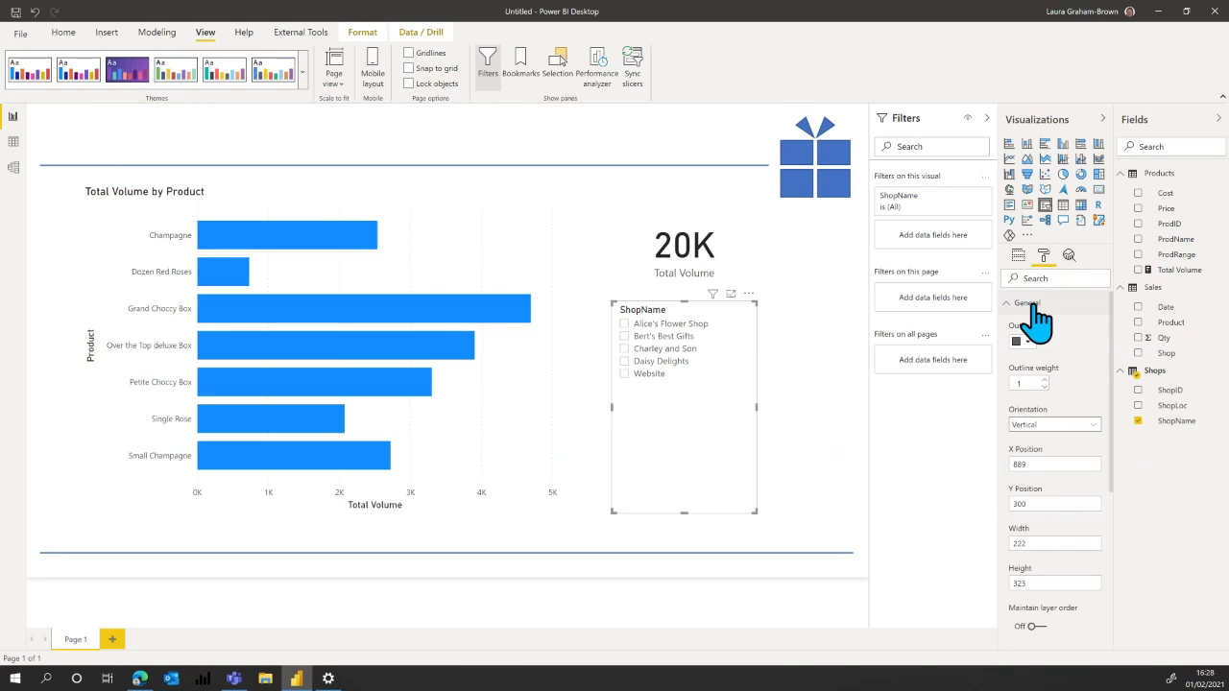
left_click(1053, 426)
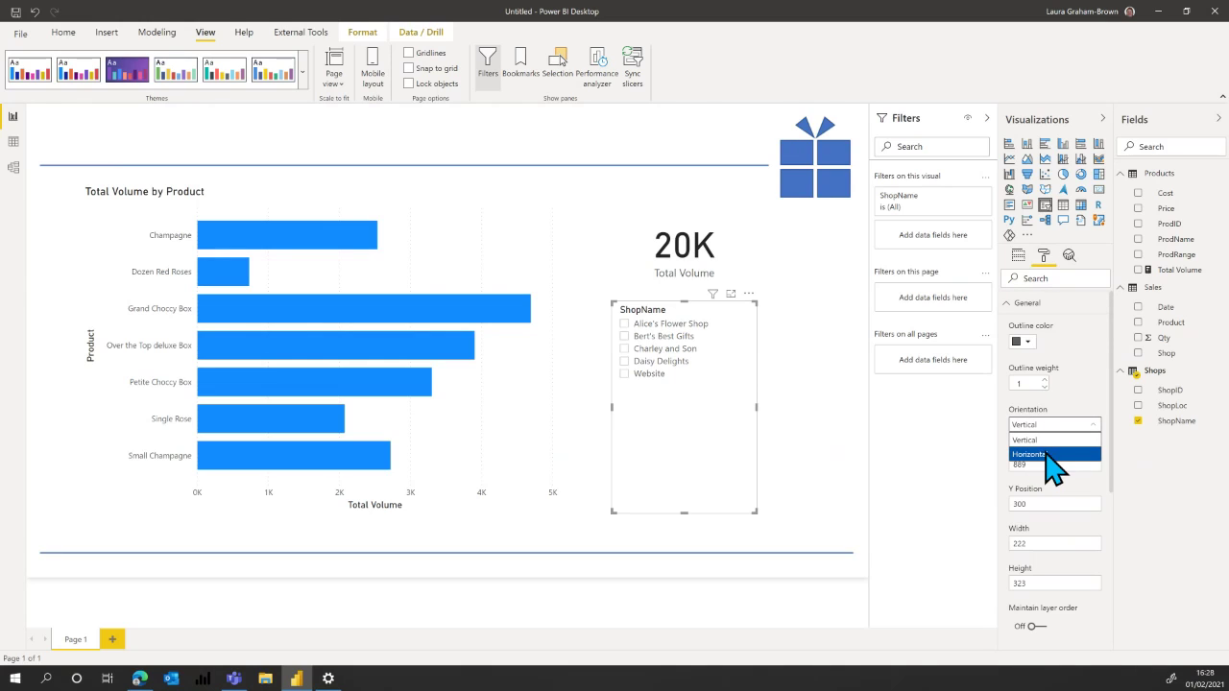
left_click(1053, 455)
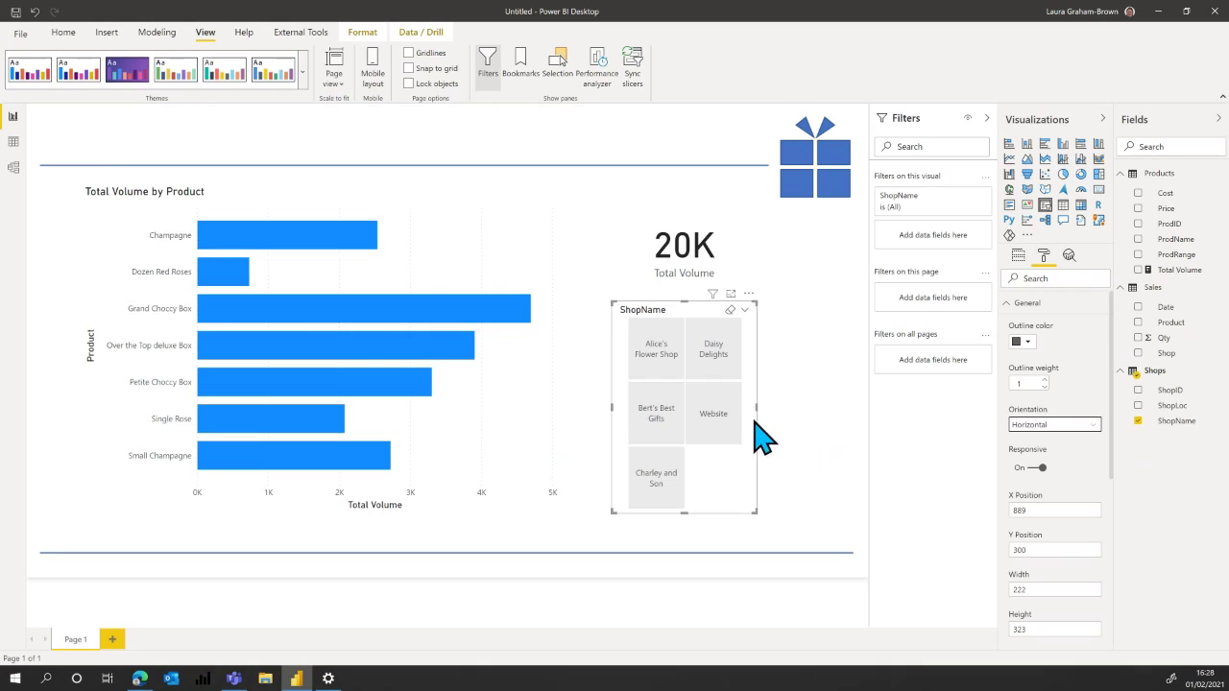
left_click_drag(756, 408, 816, 406)
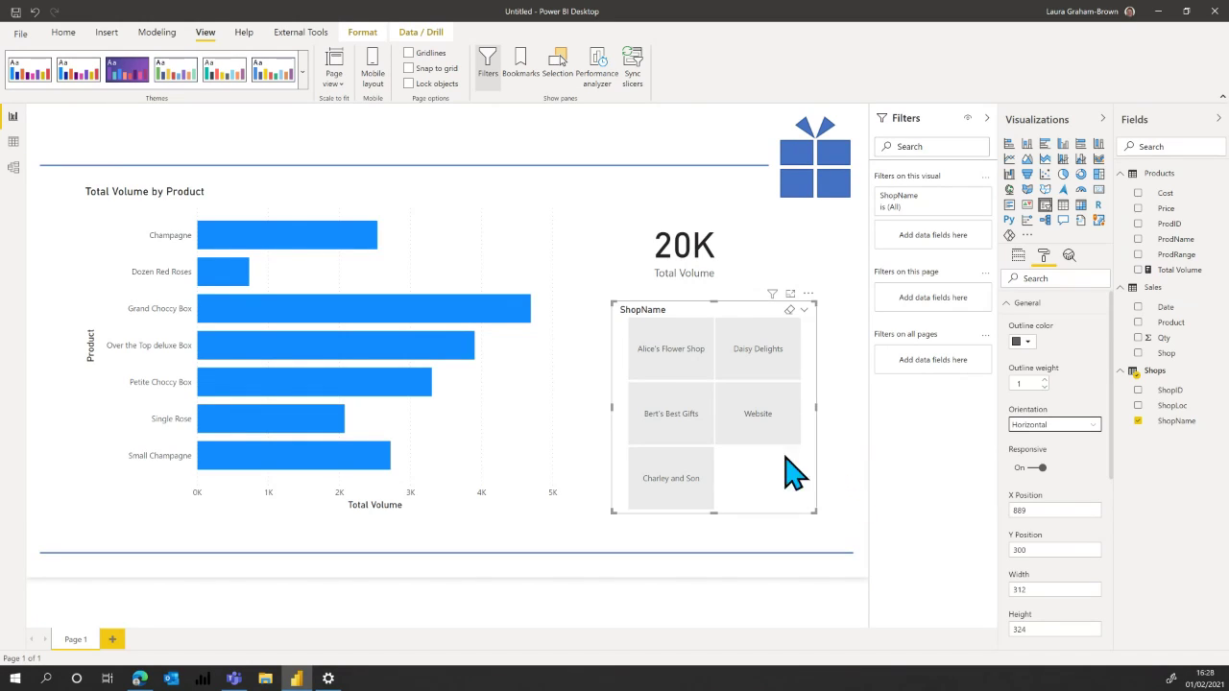
- Test the slicer tiles with Alice's Flower Shop, Daisy Delights, Bert's Best Gifts and Charley and Son, and clear the selection
left_click(677, 375)
left_click(788, 363)
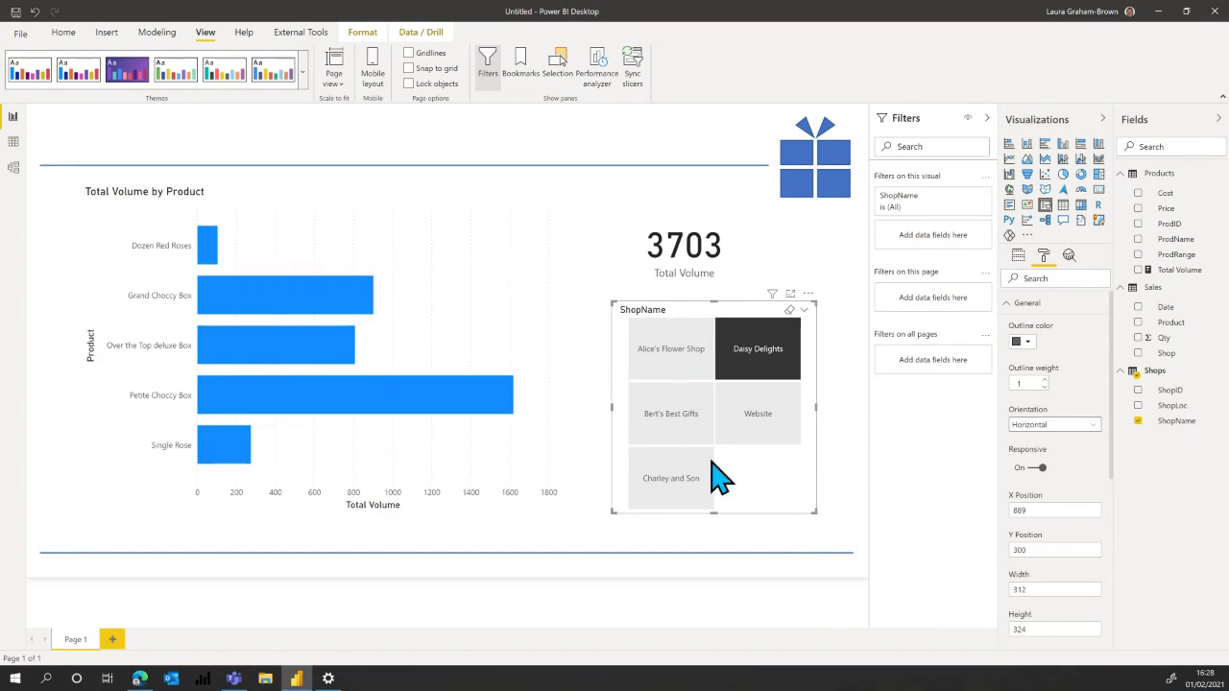
left_click(676, 423)
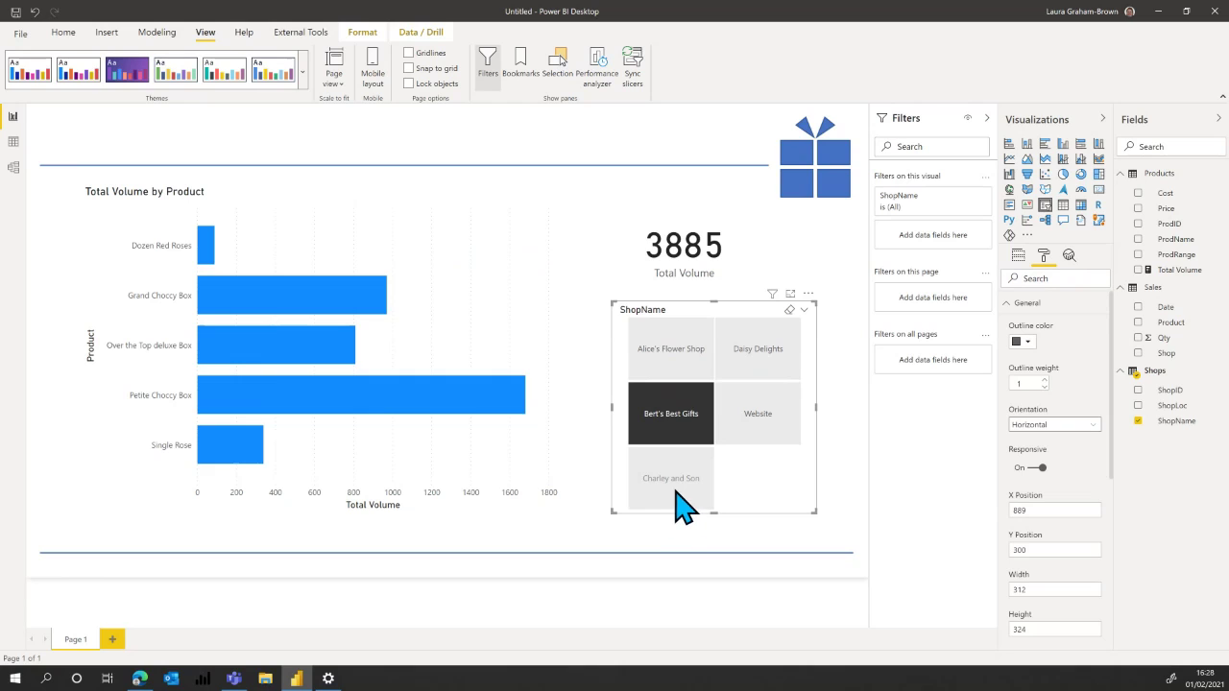
left_click(684, 504)
left_click(679, 504)
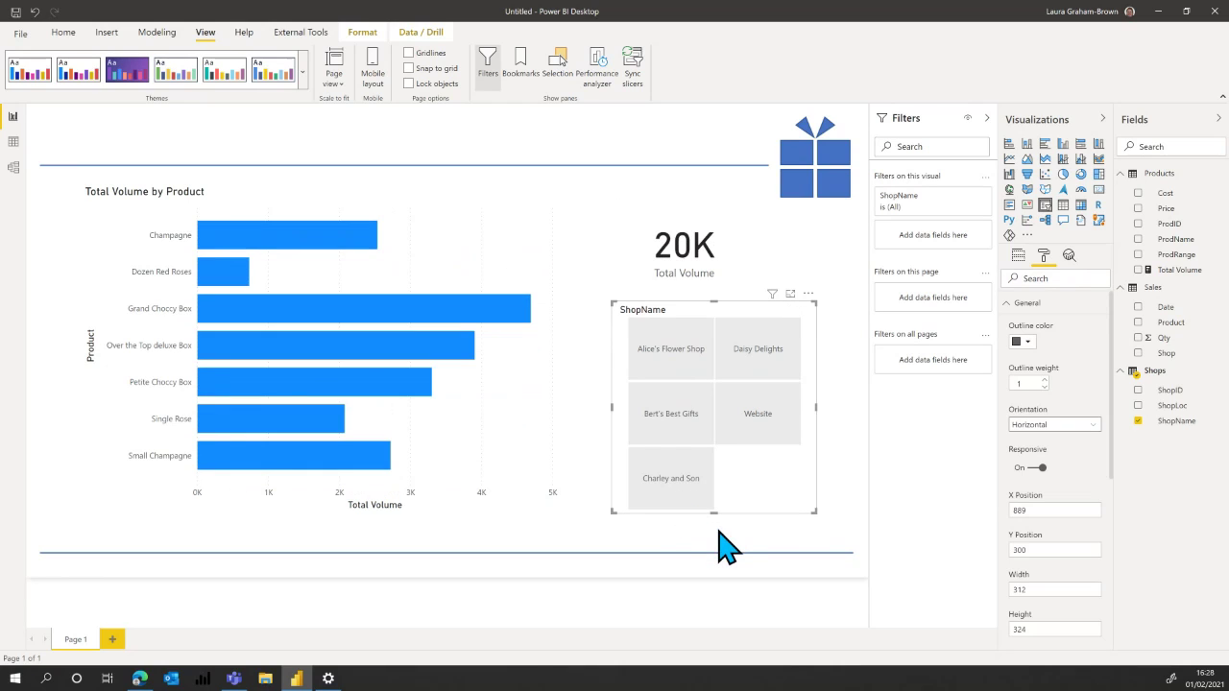
left_click(853, 516)
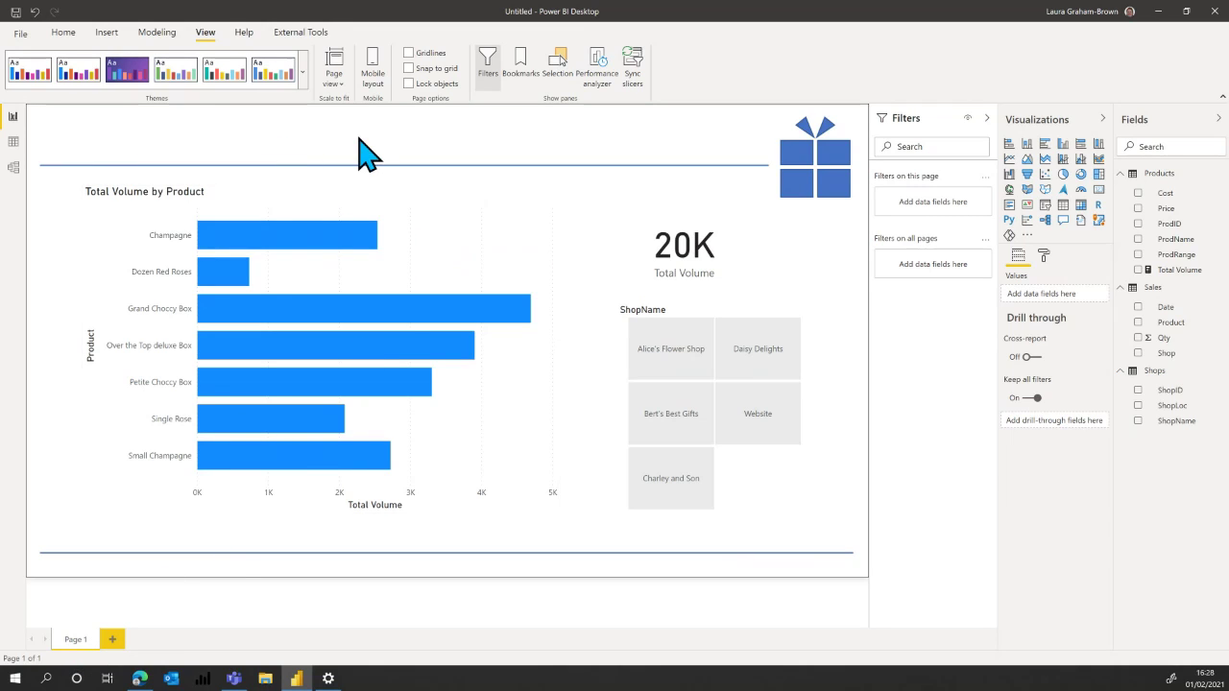
- Insert a text box reading "Volume 2020" with a font size of 36
left_click(103, 36)
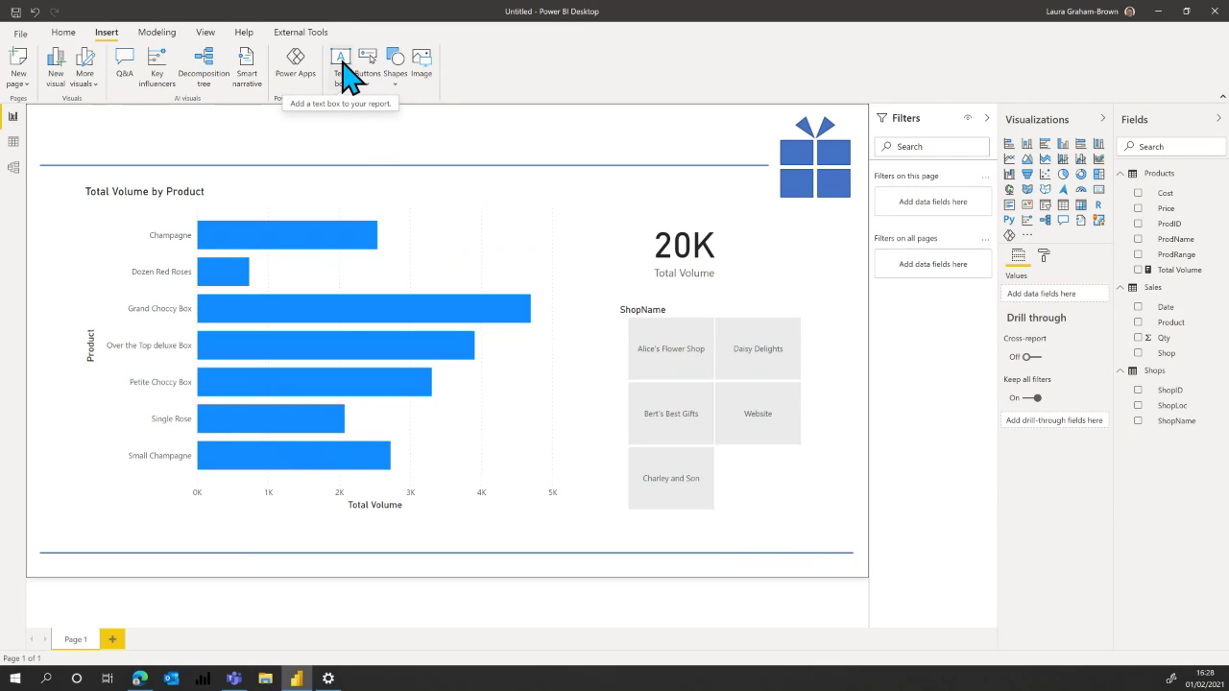
left_click(343, 62)
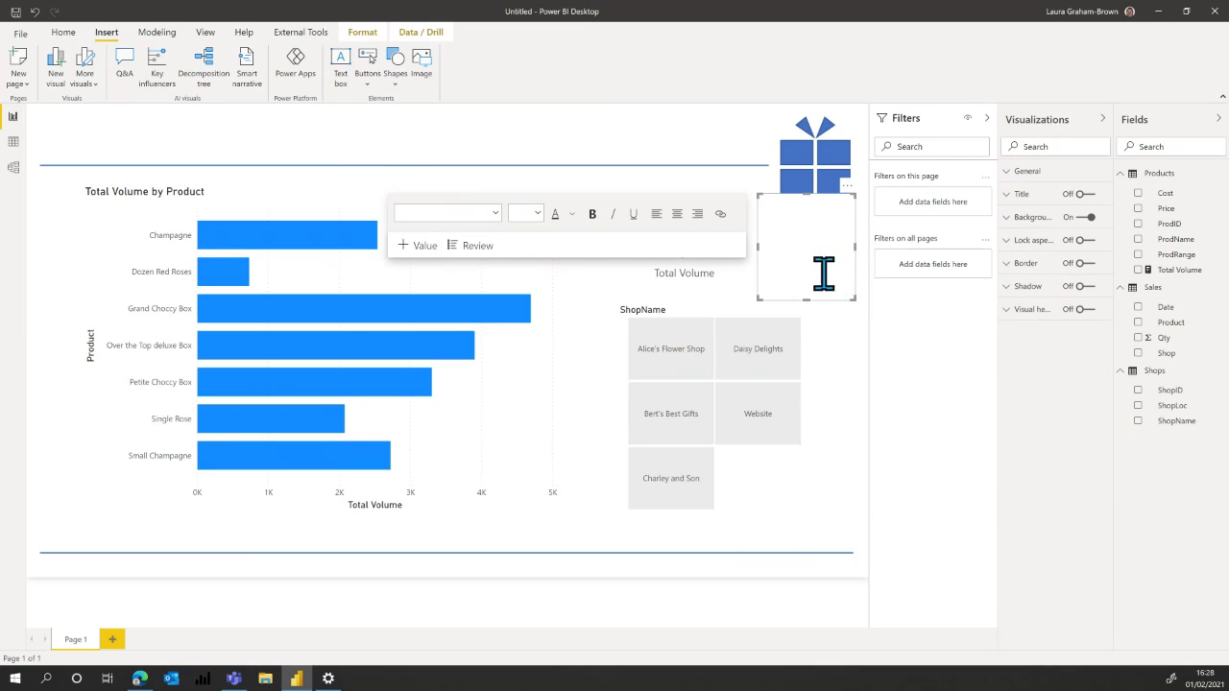
left_click(782, 237)
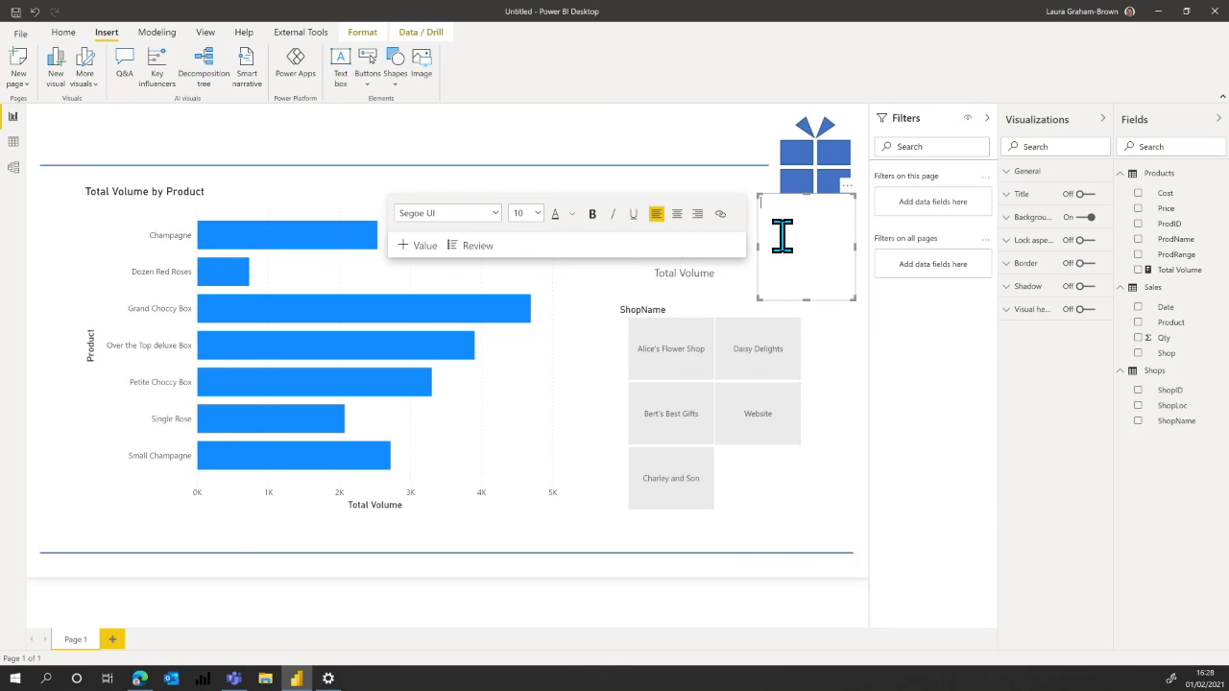
left_click(536, 213)
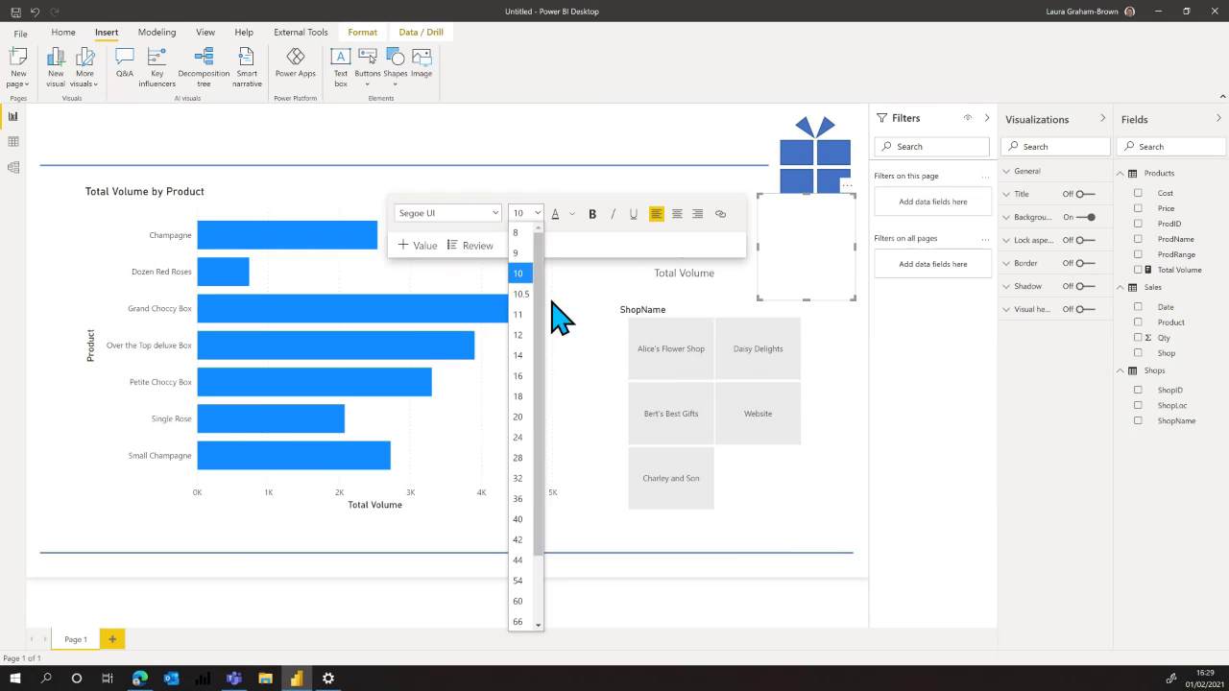
left_click(519, 498)
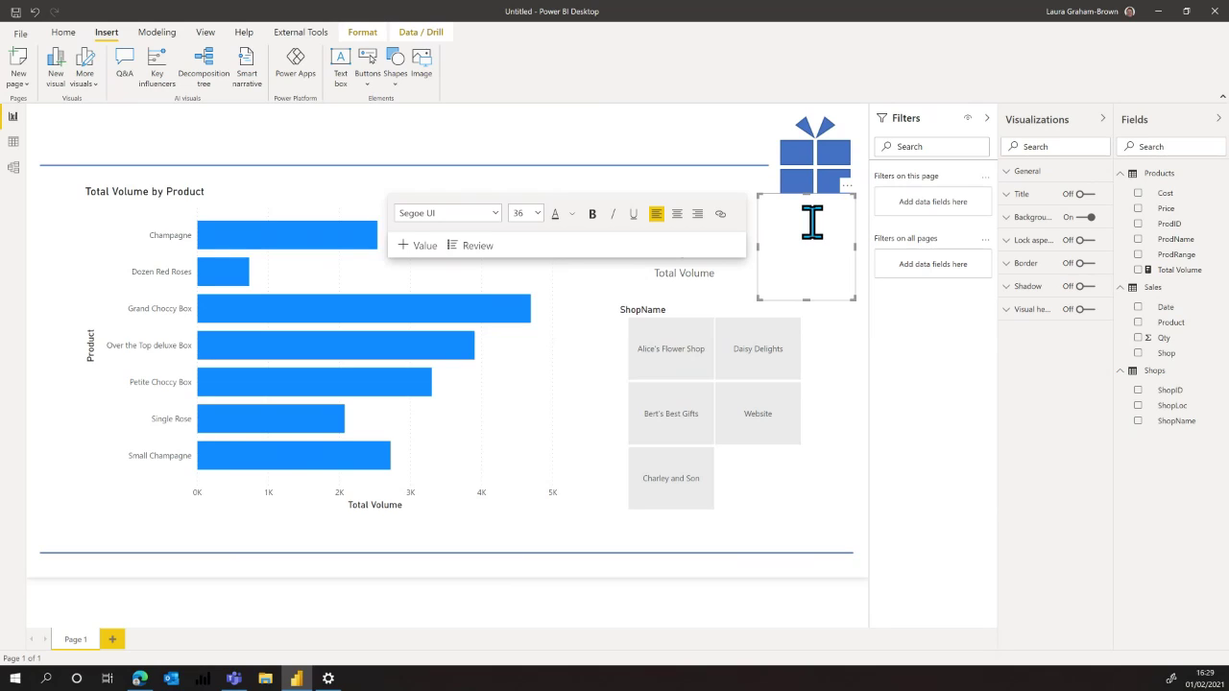
type("Volume")
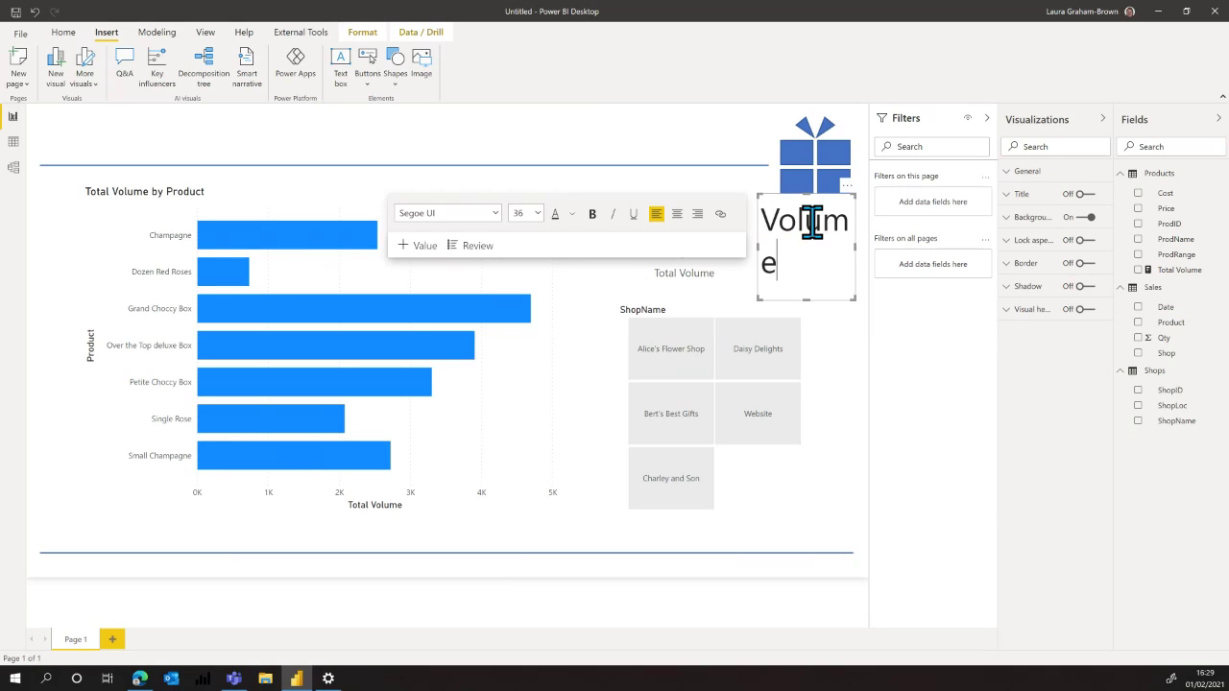
type(" 2020")
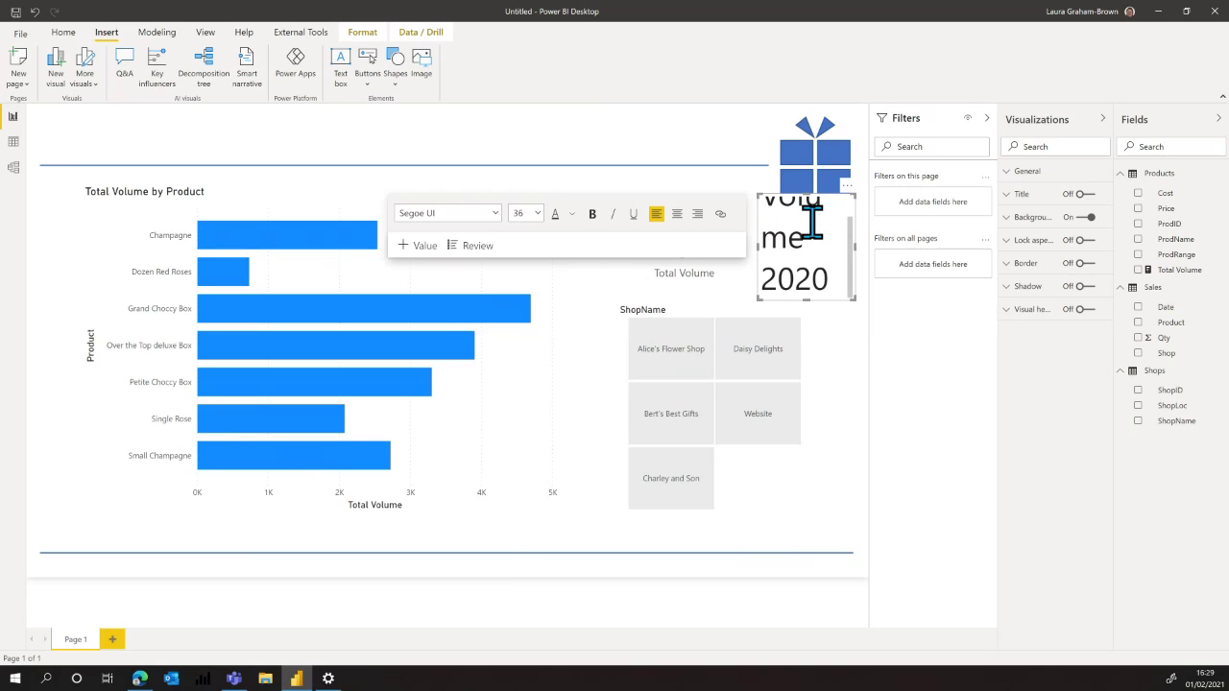
- Move the Volume 2020 text box above the bar chart and resize it to fit the title on one line
left_click_drag(845, 200, 123, 123)
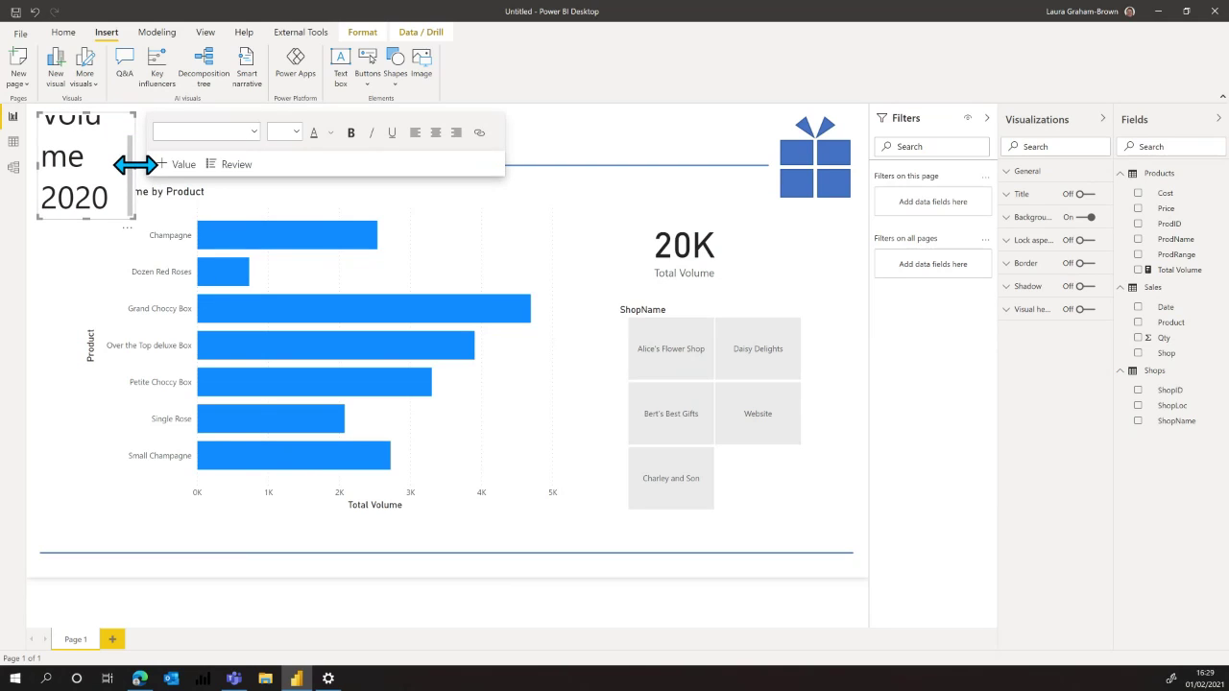
left_click_drag(277, 168, 400, 166)
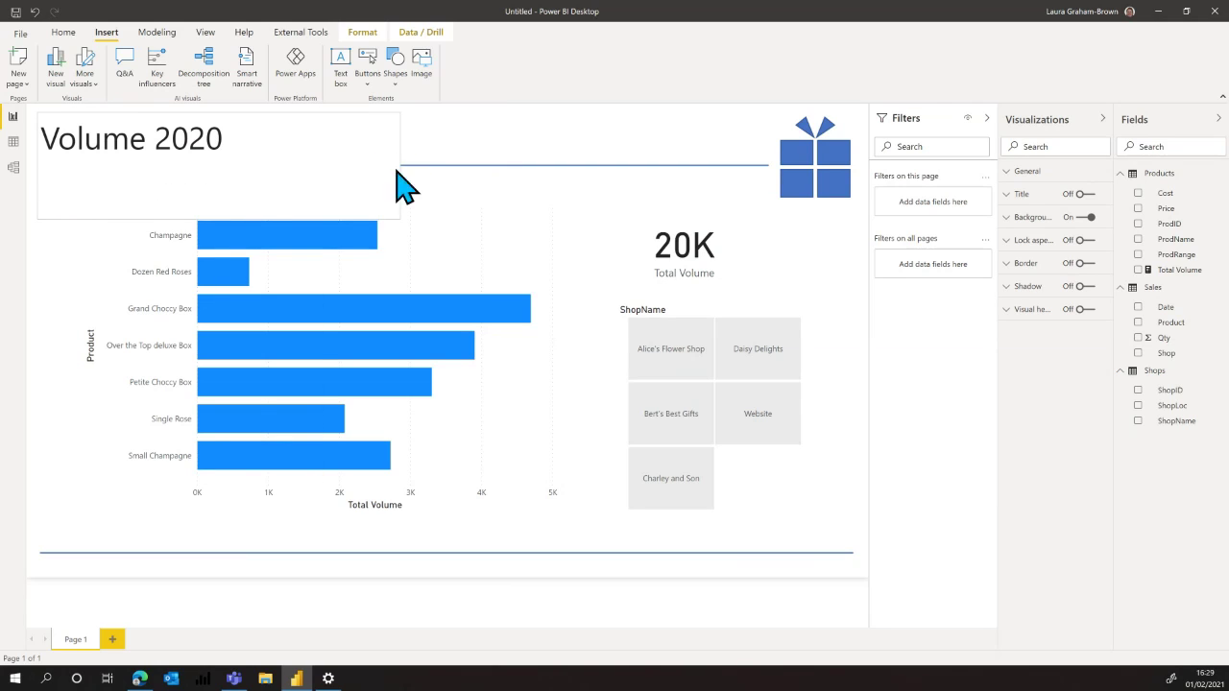
left_click_drag(221, 219, 231, 173)
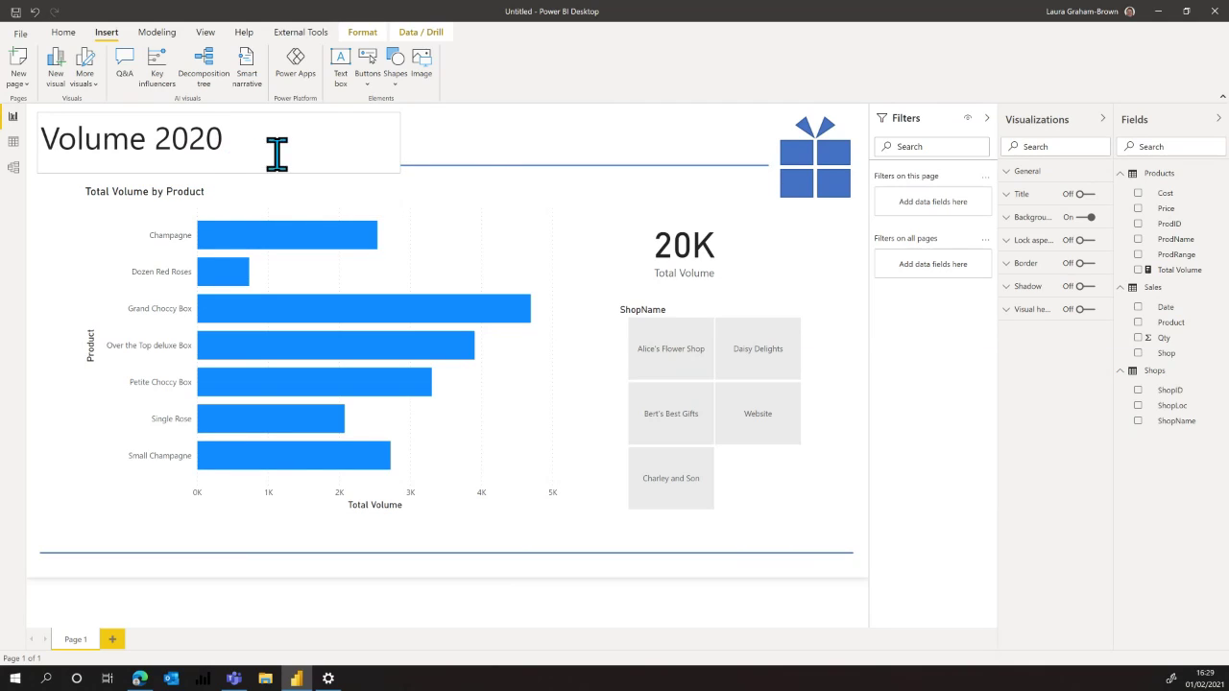
left_click(279, 134)
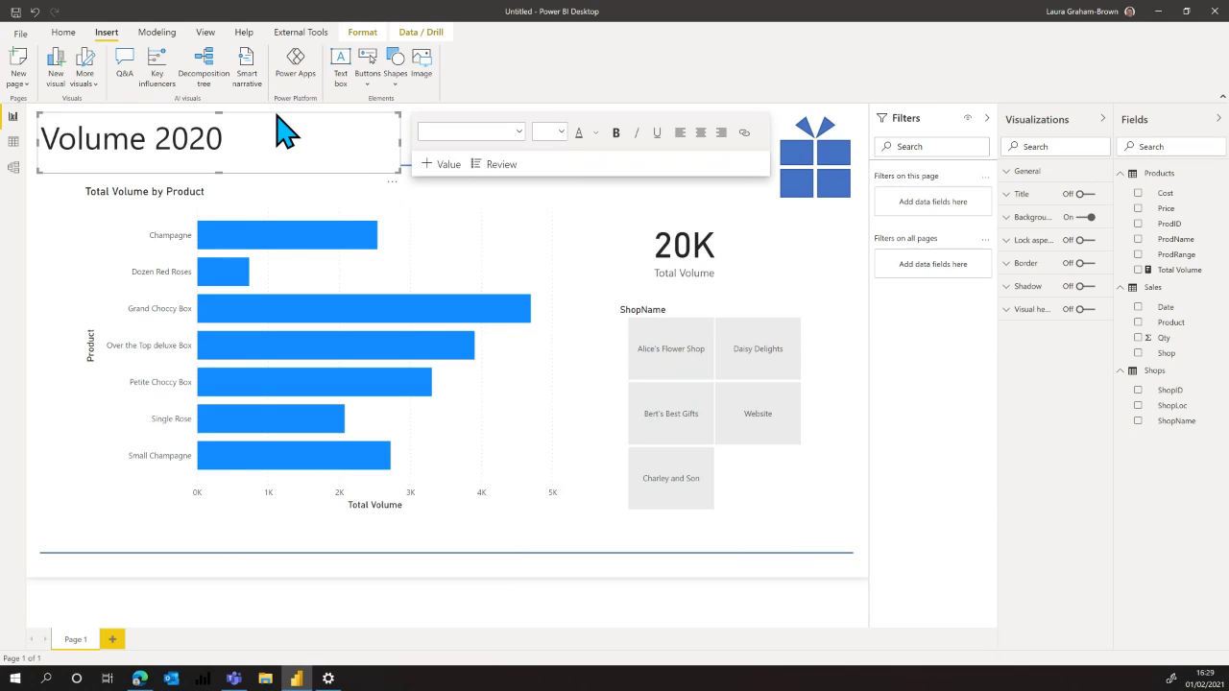
left_click_drag(285, 134, 292, 139)
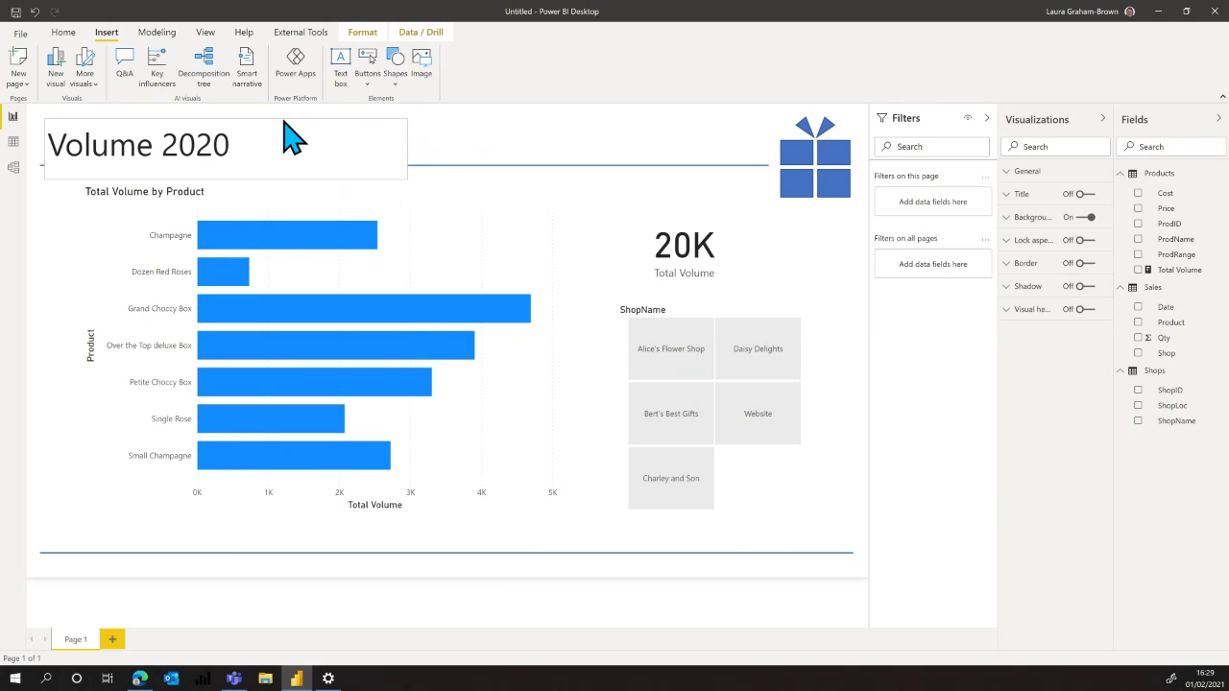
- Turn off the background of the Volume 2020 text box so the page's header line shows through
left_click(293, 139)
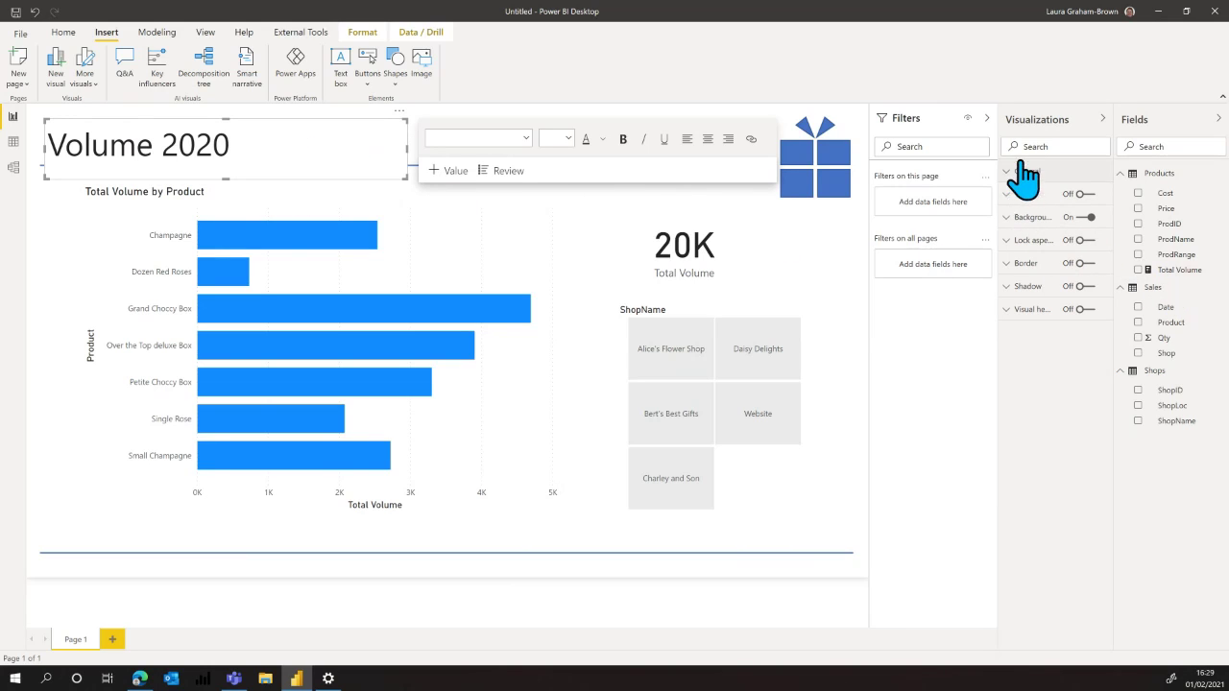
left_click(1083, 217)
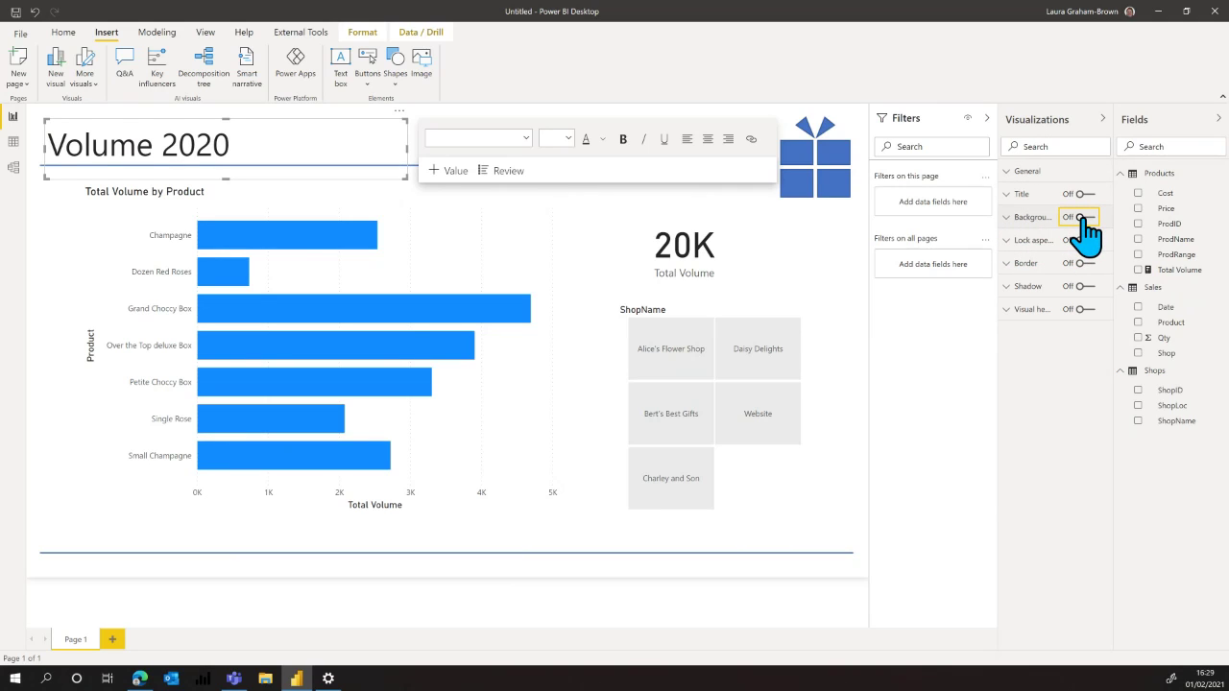
left_click(826, 527)
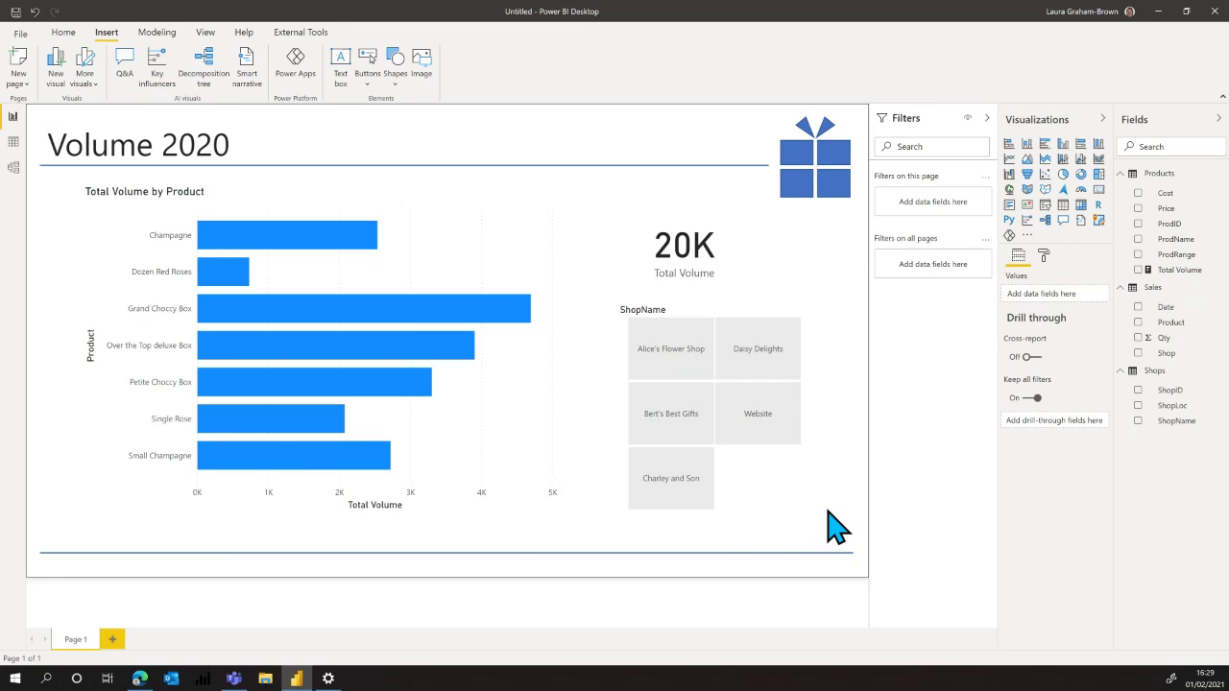
- Rename the report page Page 1 as Volume
double_click(89, 641)
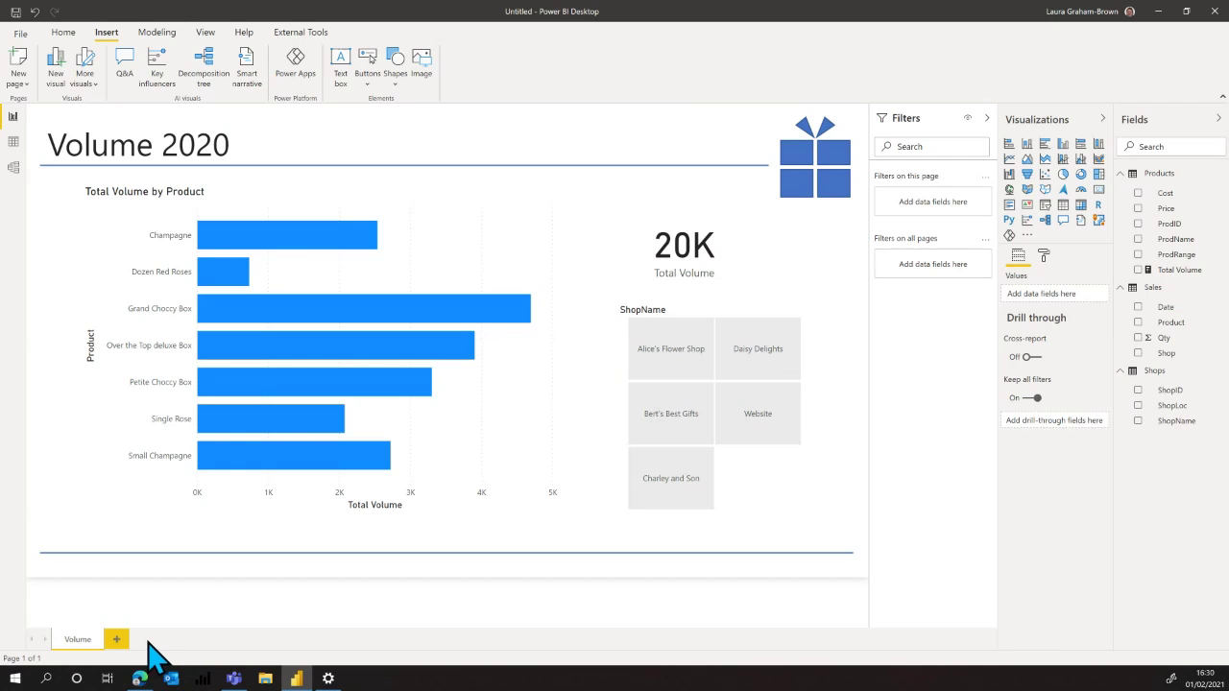
- Examine the data in the Shops, Products and Sales tables, including the Qty column in Sales and the Price column in Products
left_click(14, 142)
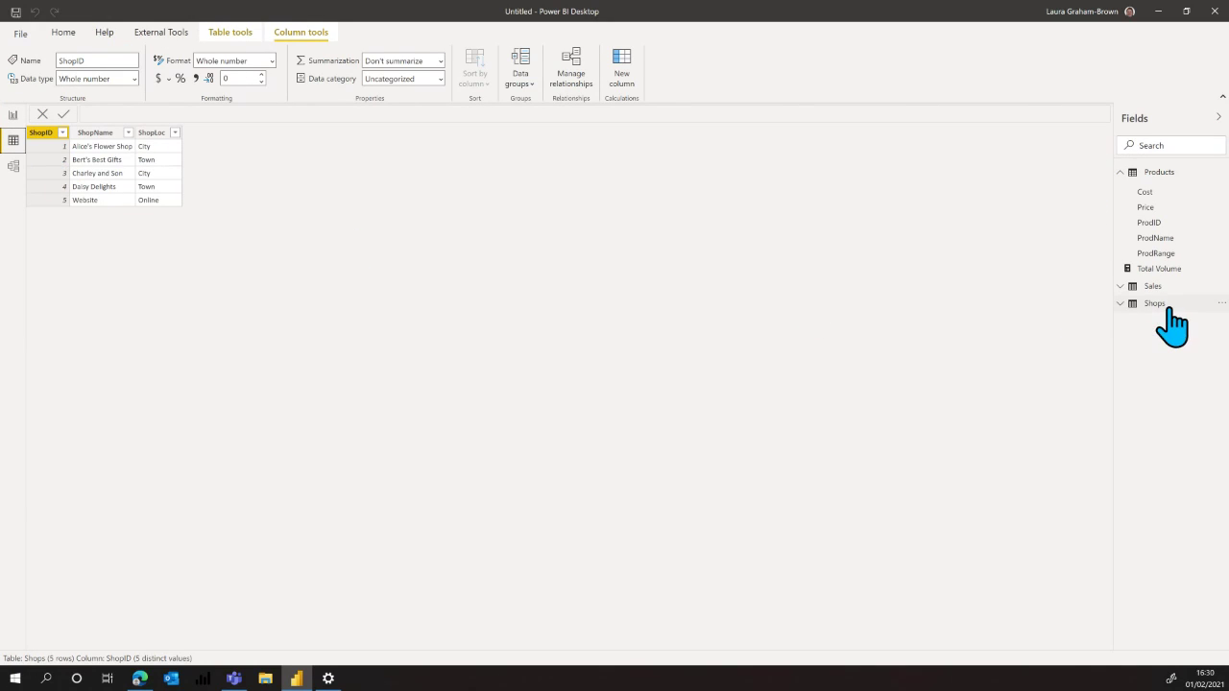
left_click(1169, 176)
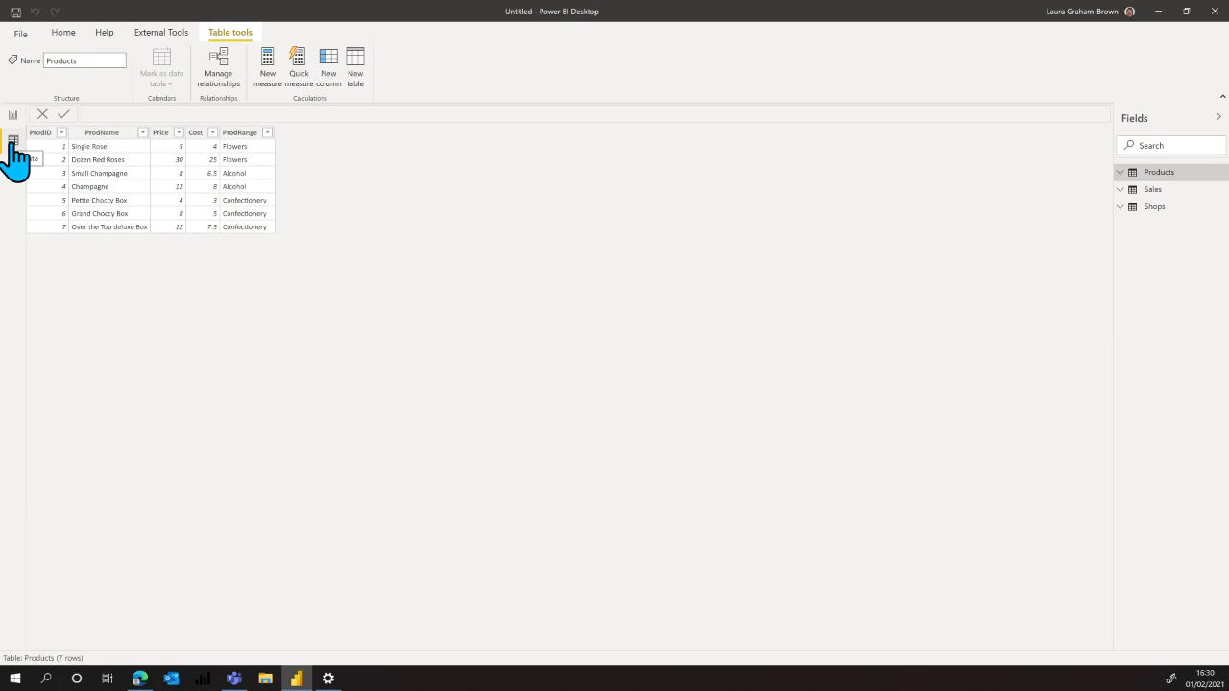
left_click(1164, 191)
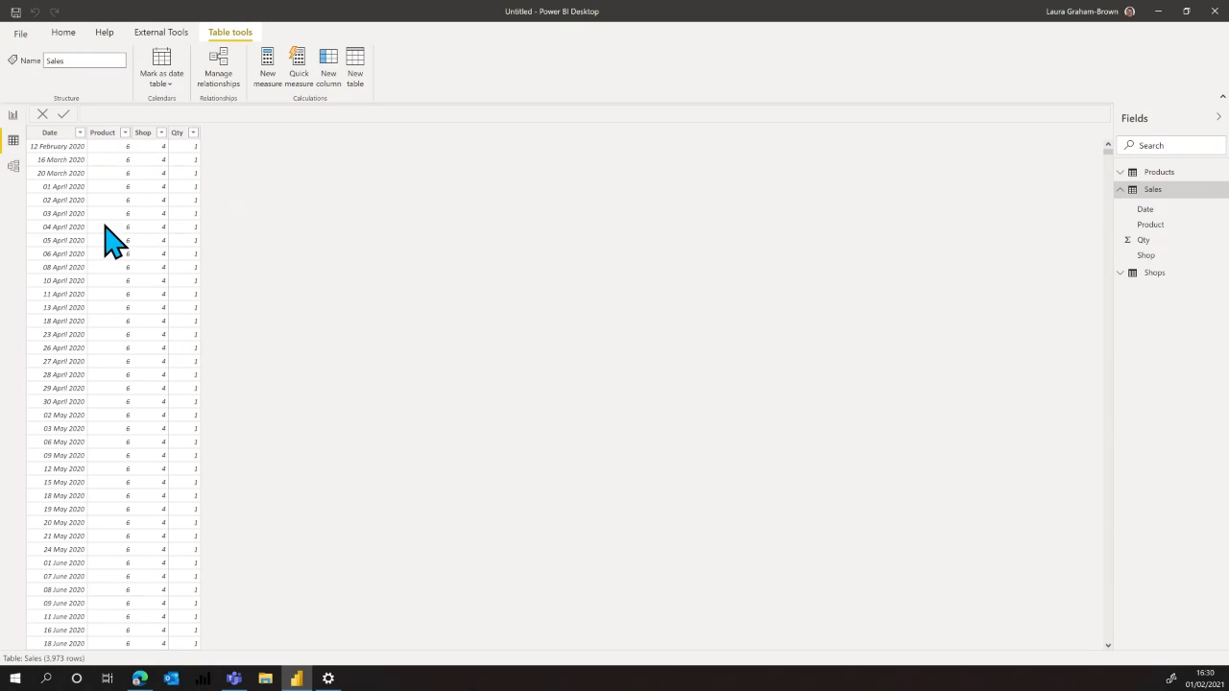
left_click(184, 188)
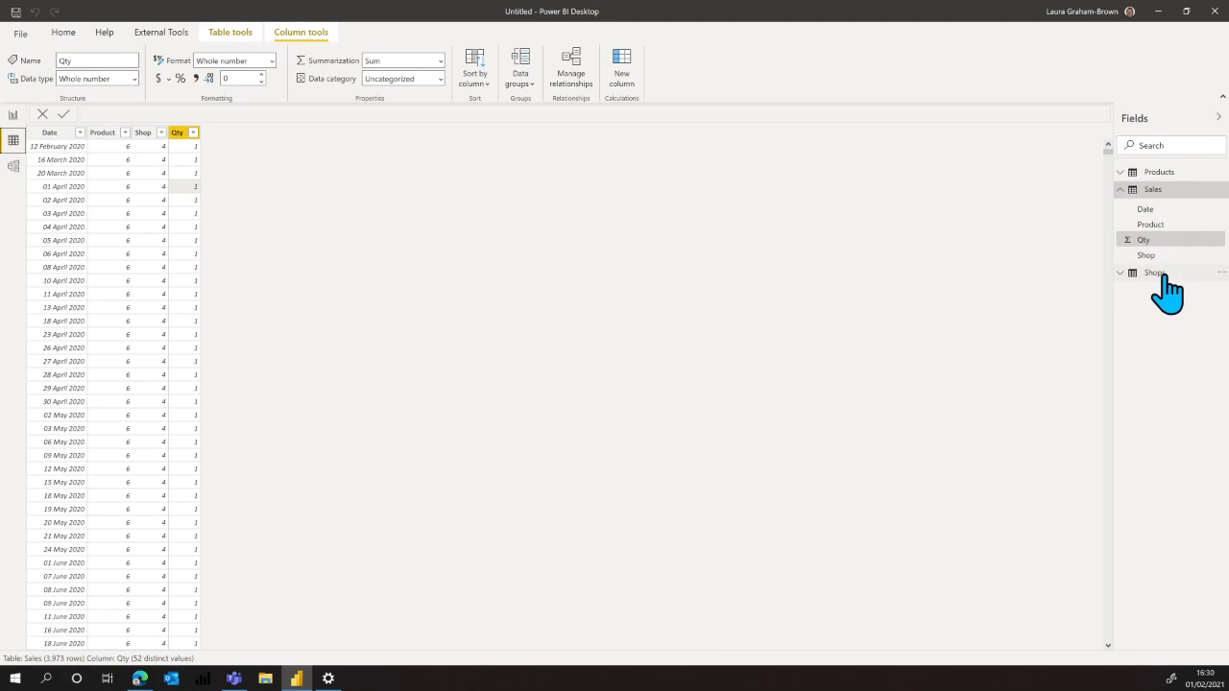
left_click(1160, 173)
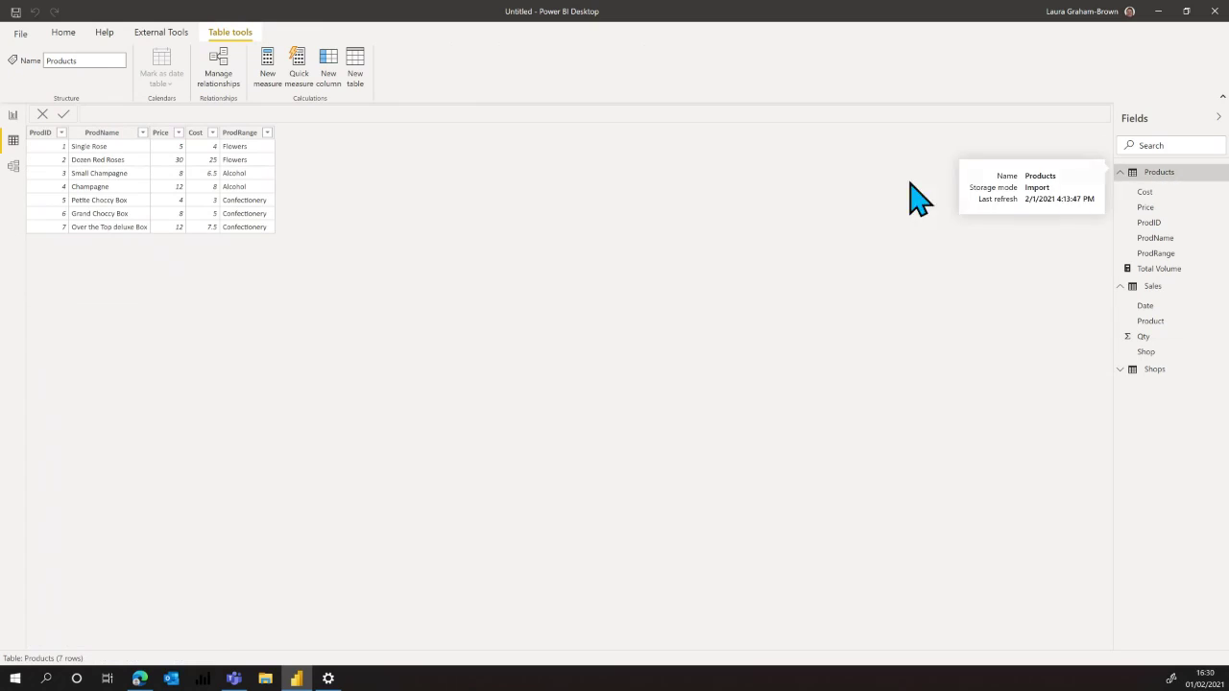
left_click(172, 177)
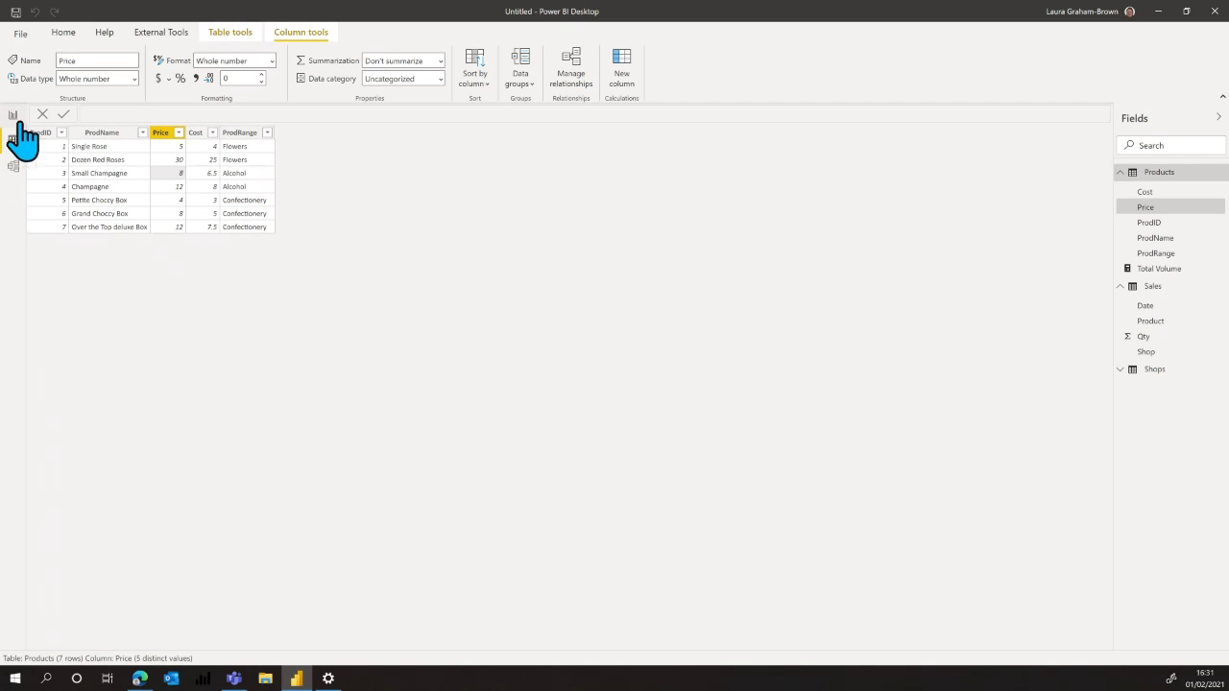
- Create a new measure named Total Sales in the Products table and begin its formula with the SUMX function
left_click(63, 32)
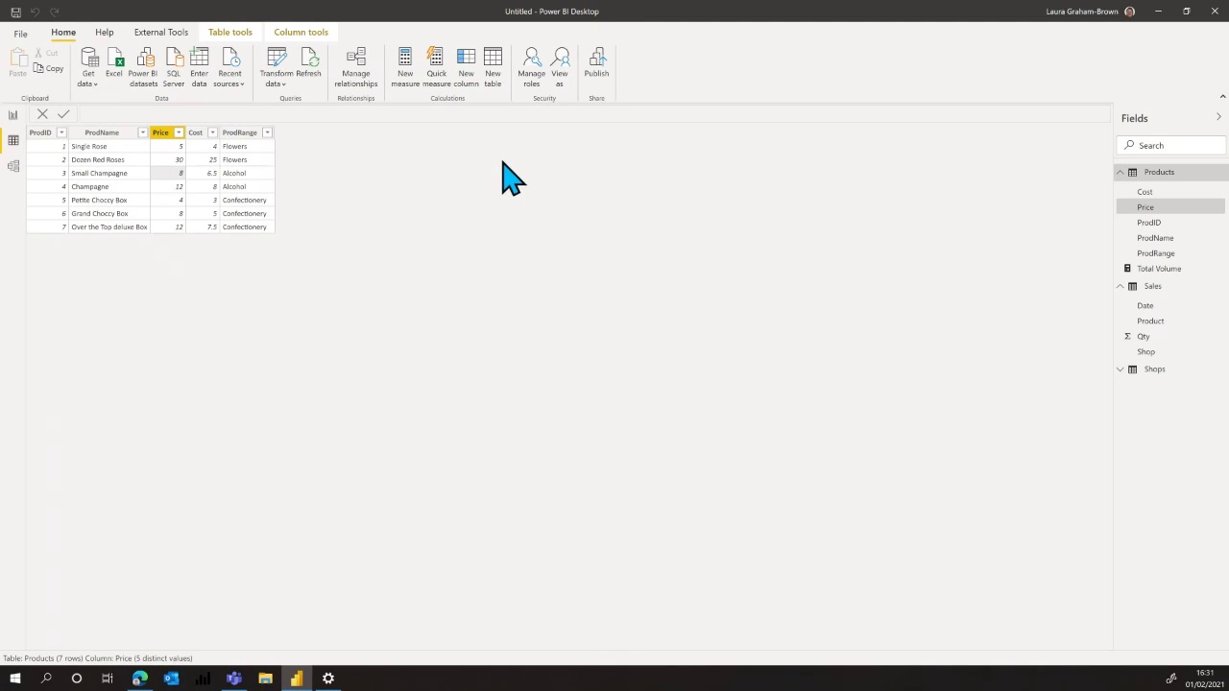
left_click(405, 79)
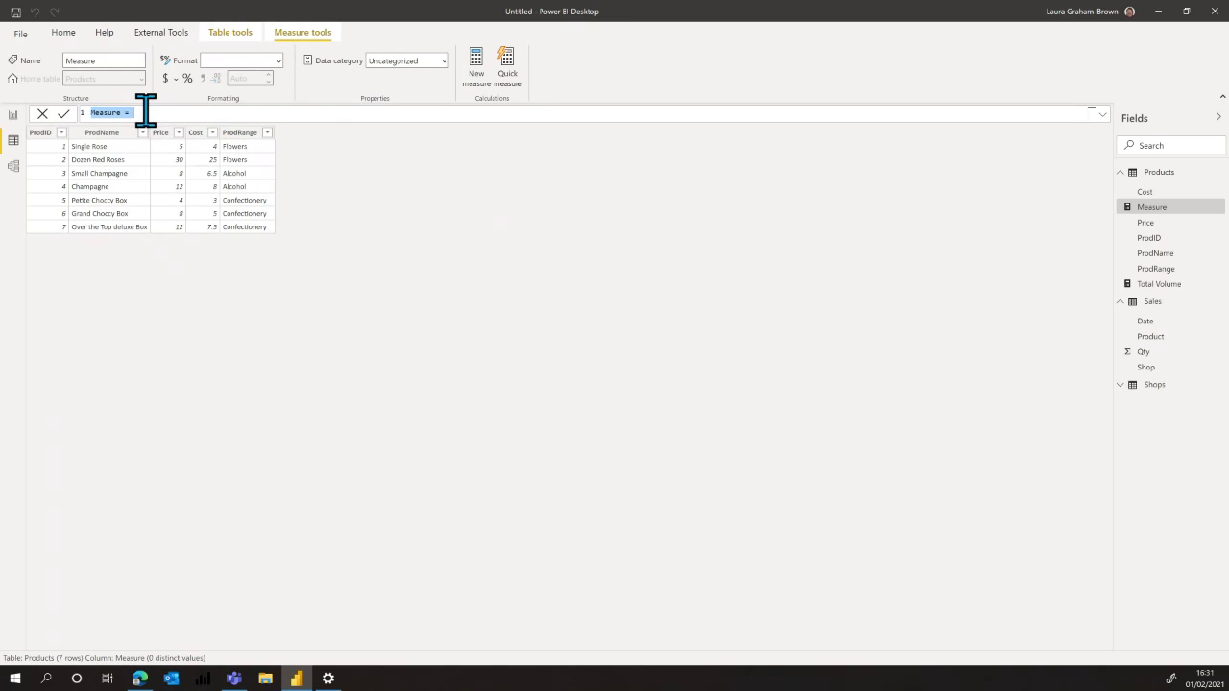
scroll(145, 113, "up", 4, "ctrl")
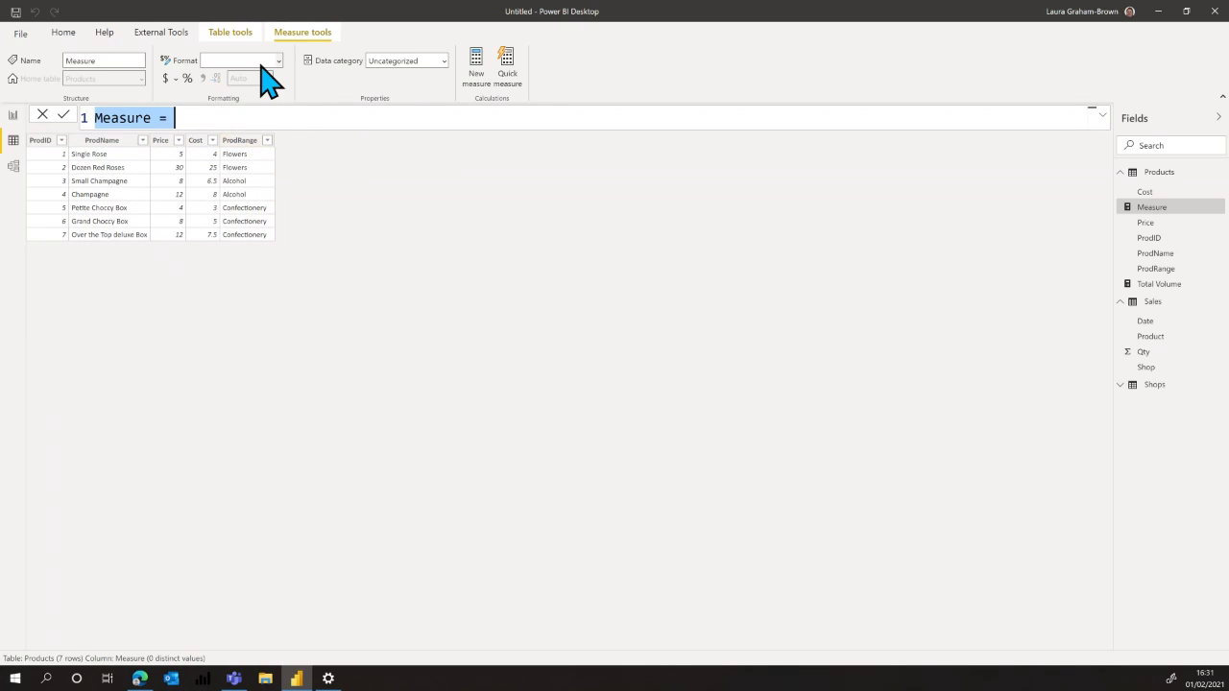
type("T")
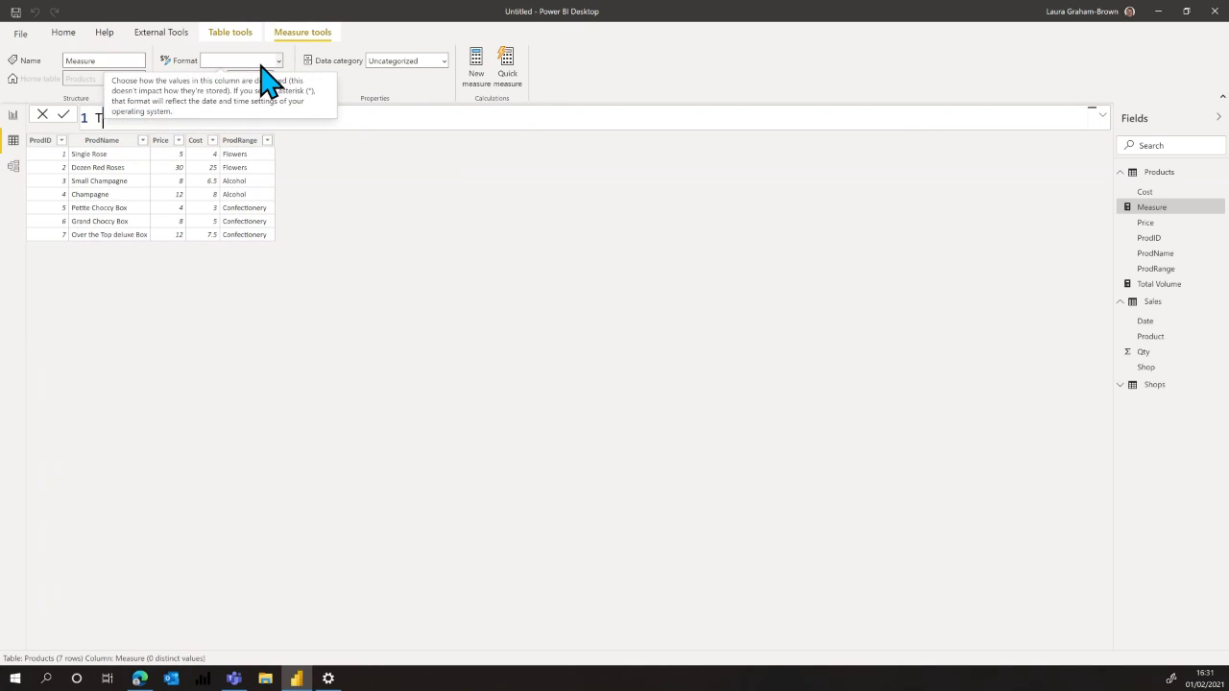
type("otal")
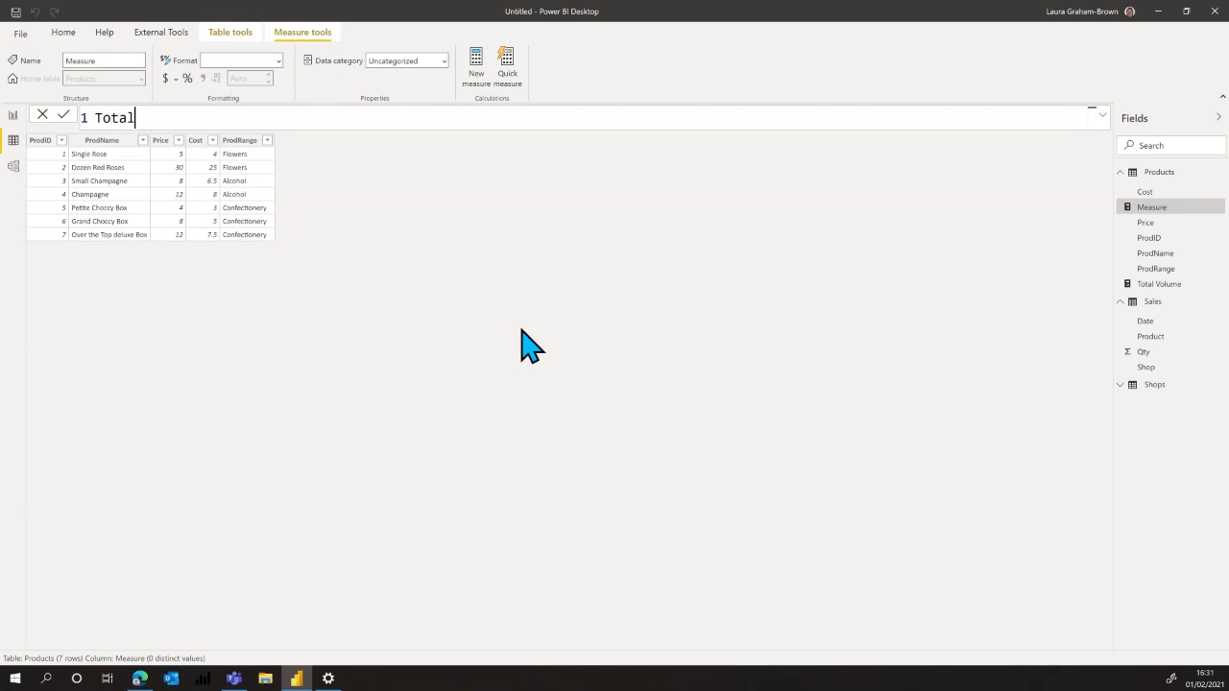
type(" Sales =")
type("sum")
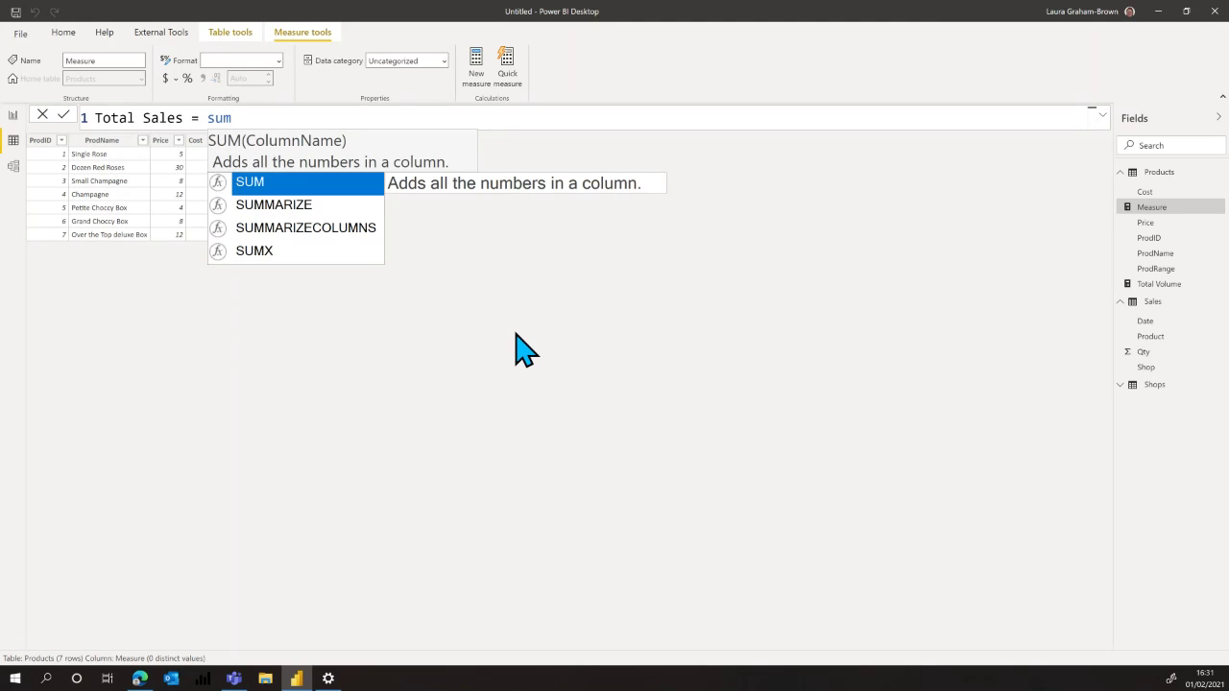
key("Down")
key("Down")
key("Down")
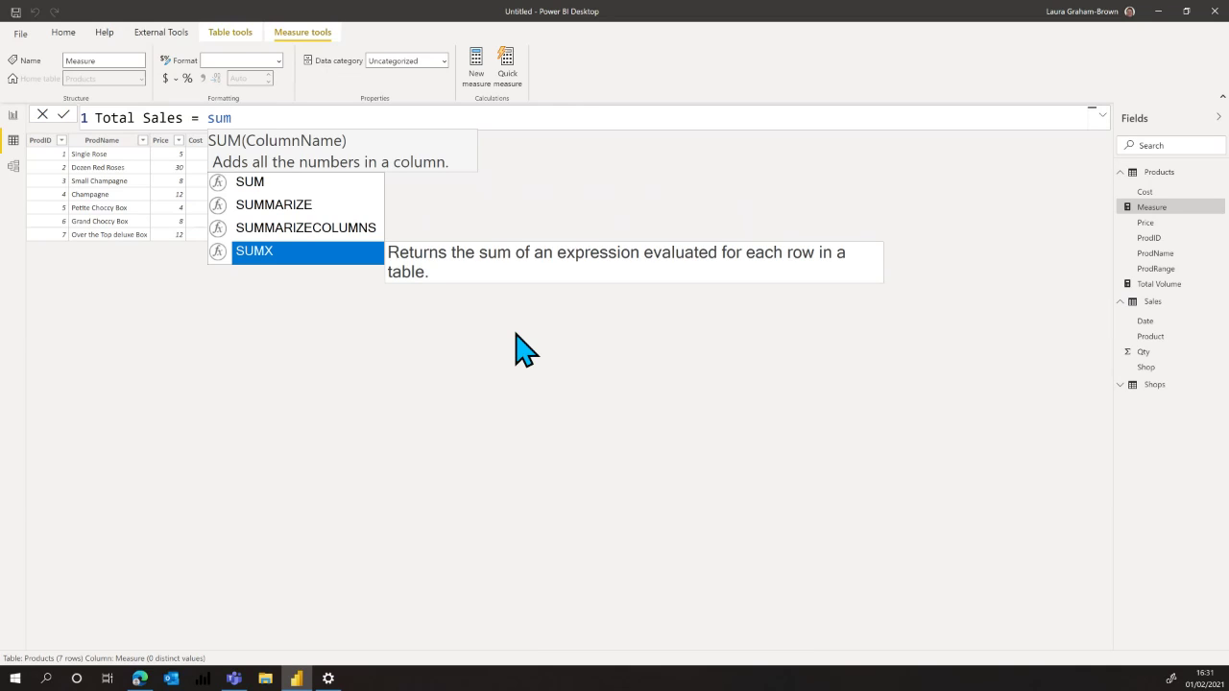
key("Tab")
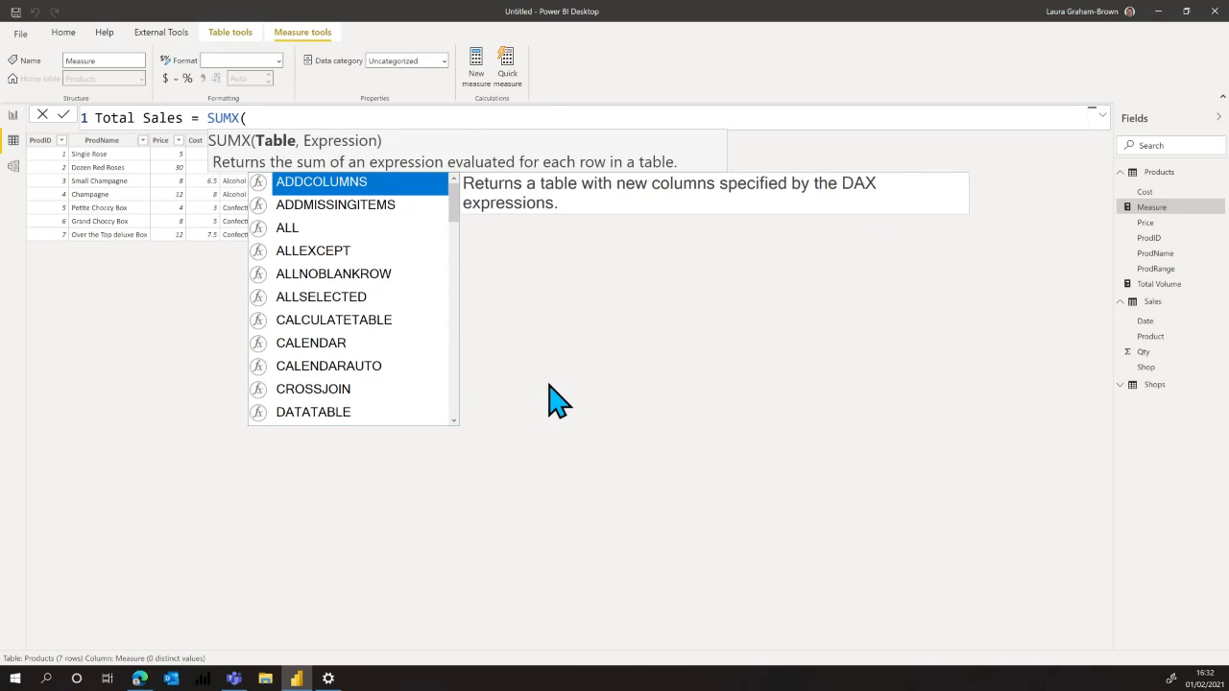
- Give SUMX the Sales table as its table argument and begin its expression with Sales[Qty]
type("sa")
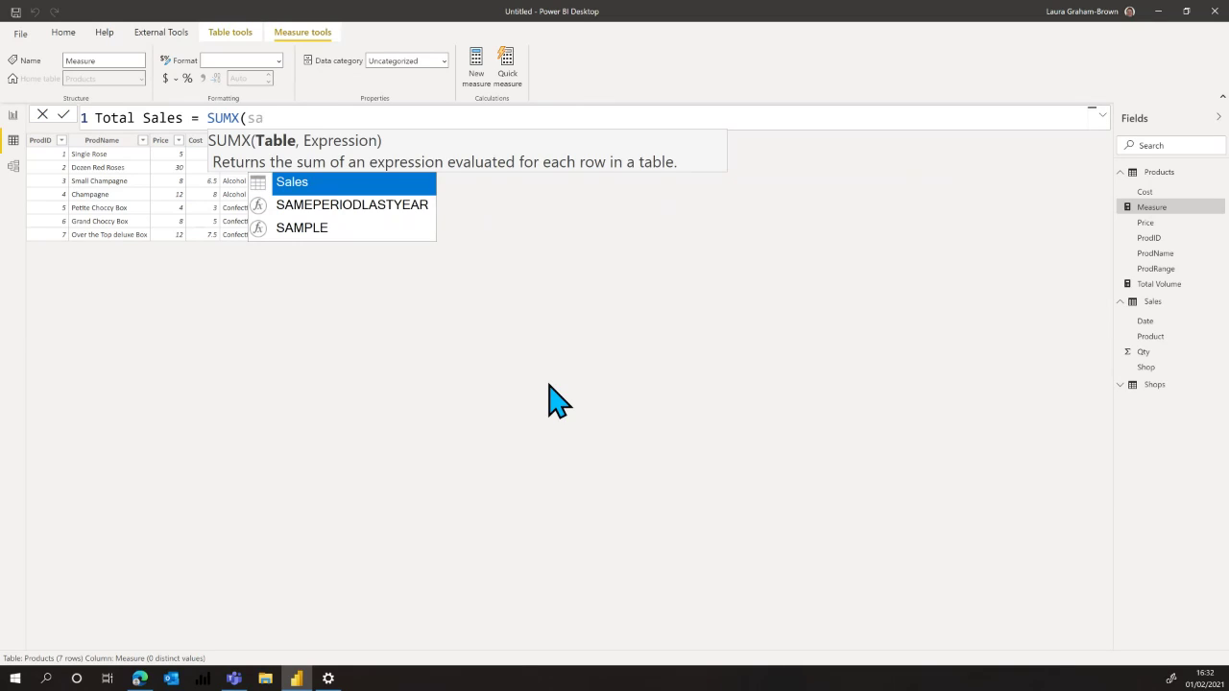
key("Tab")
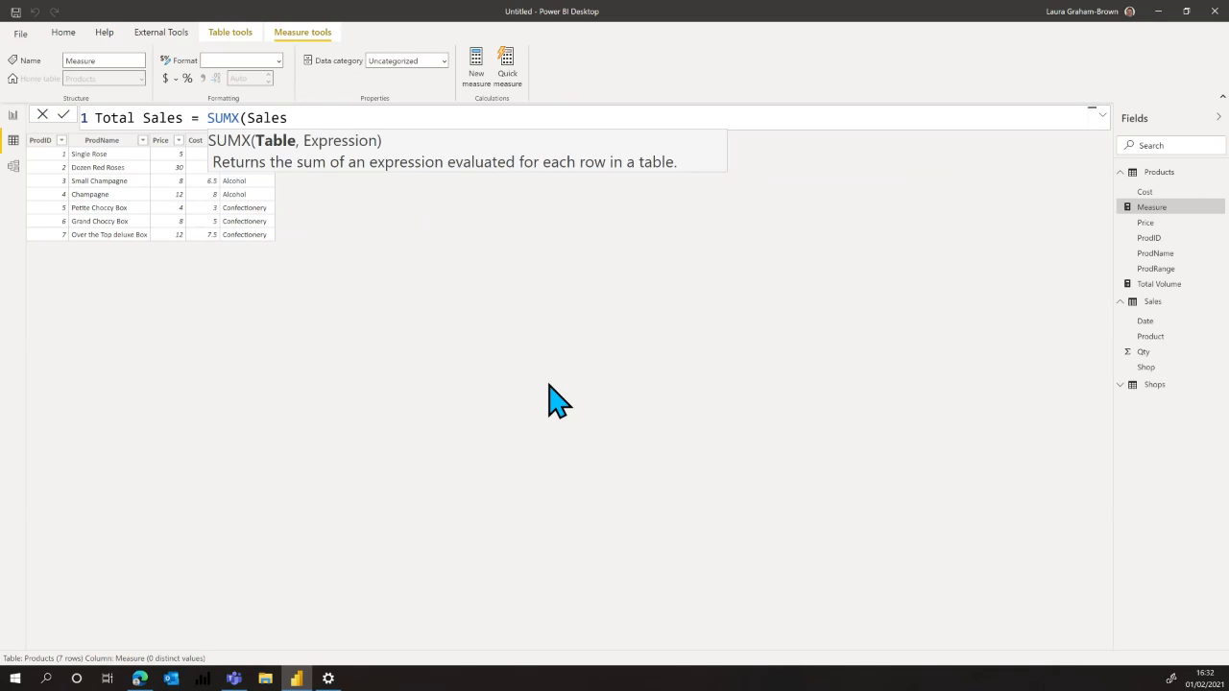
type(",")
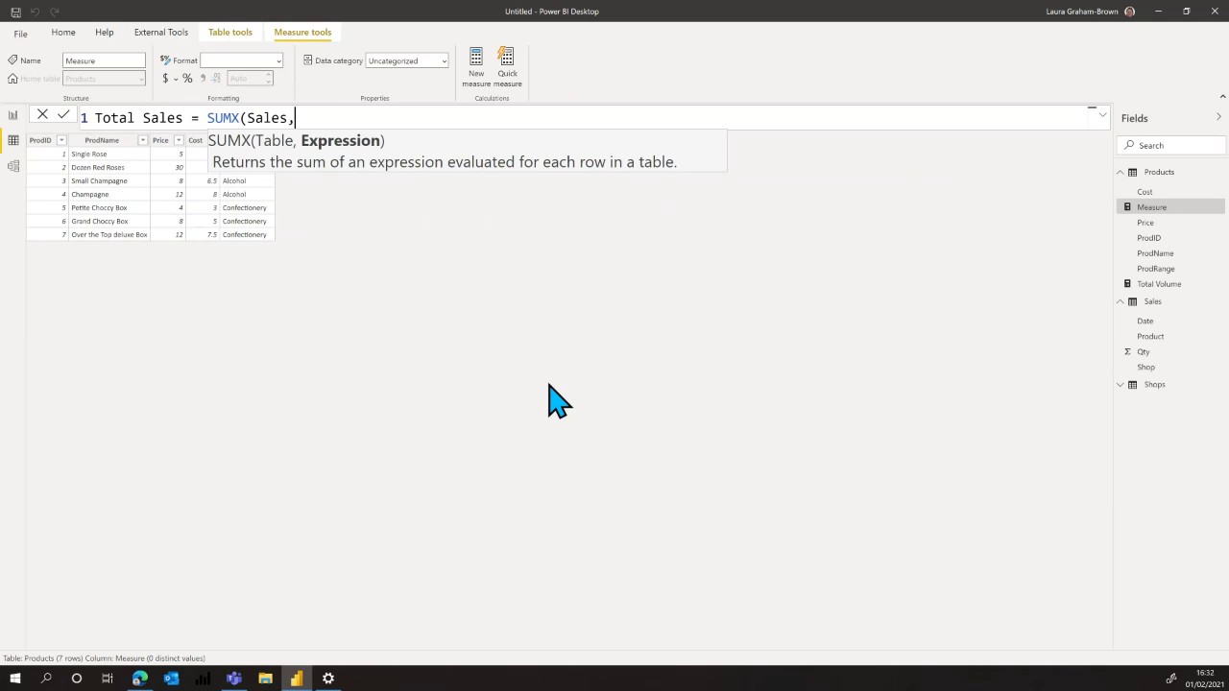
type("q")
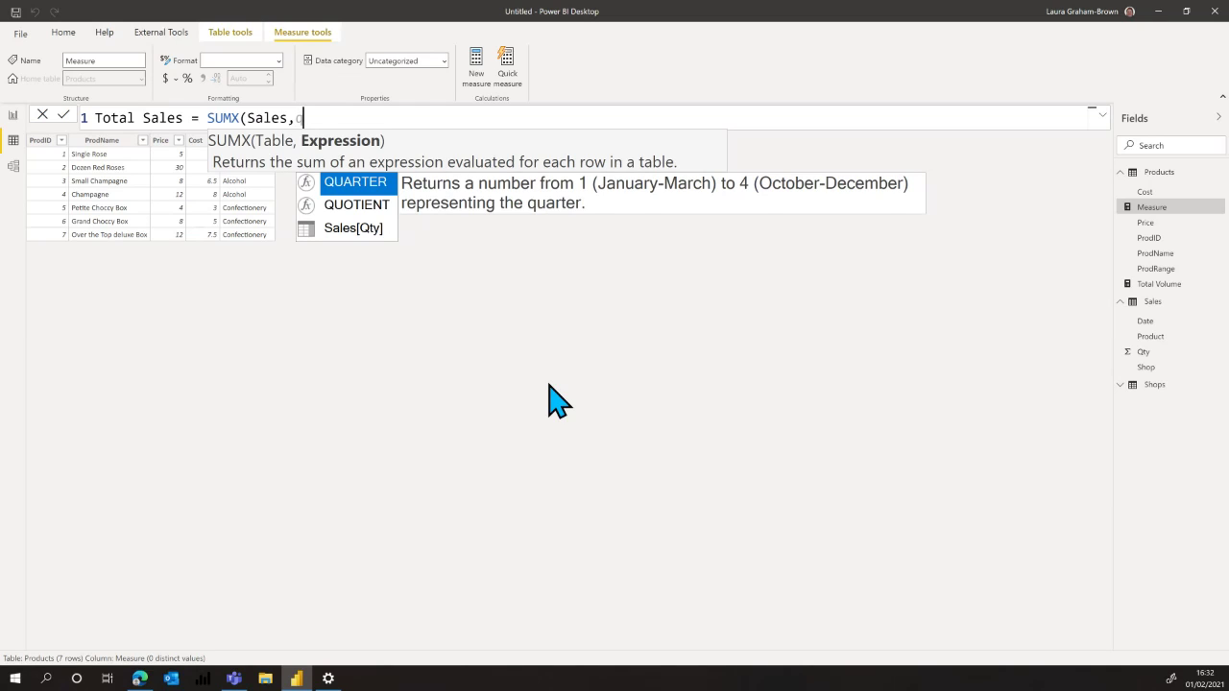
left_click(339, 233)
left_click(339, 233)
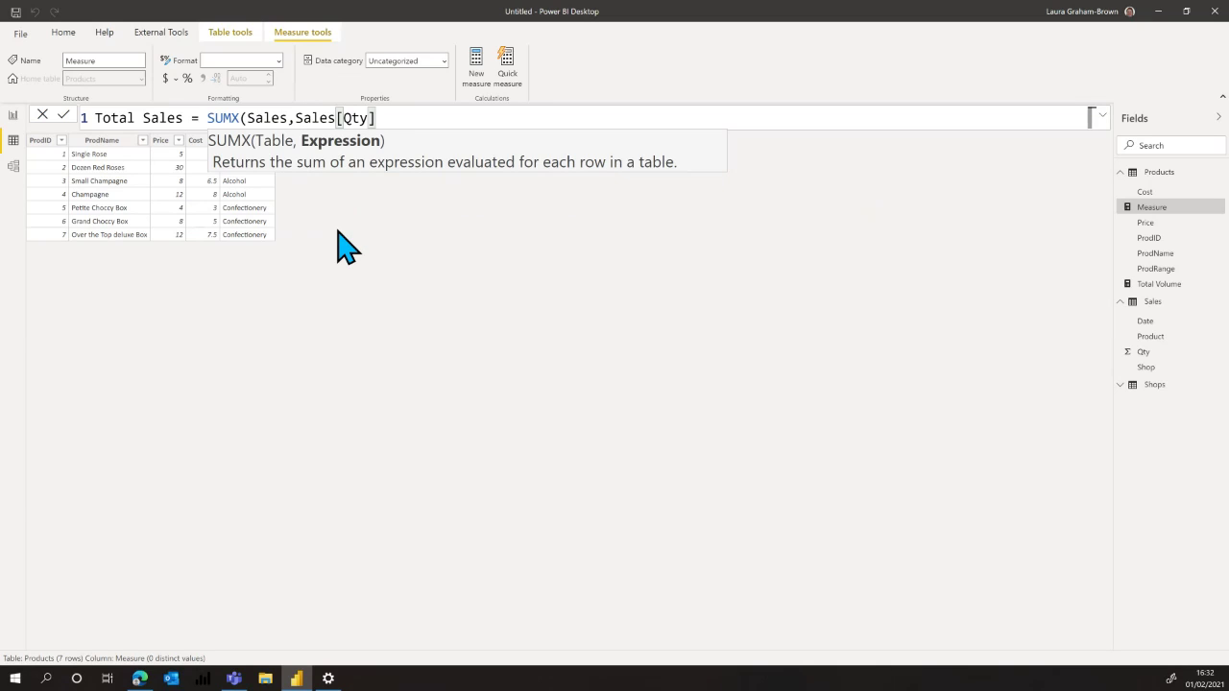
- Multiply the quantity by RELATED(Products[Price]) in the Total Sales formula and commit the measure
type("* re")
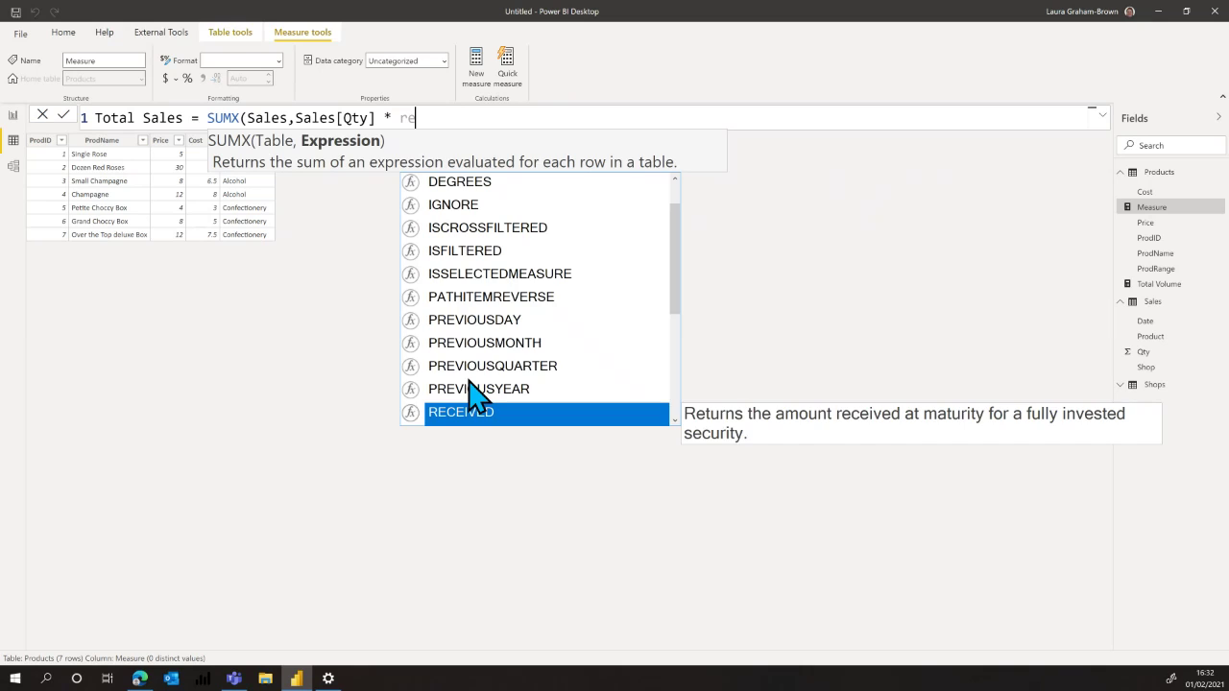
type("l")
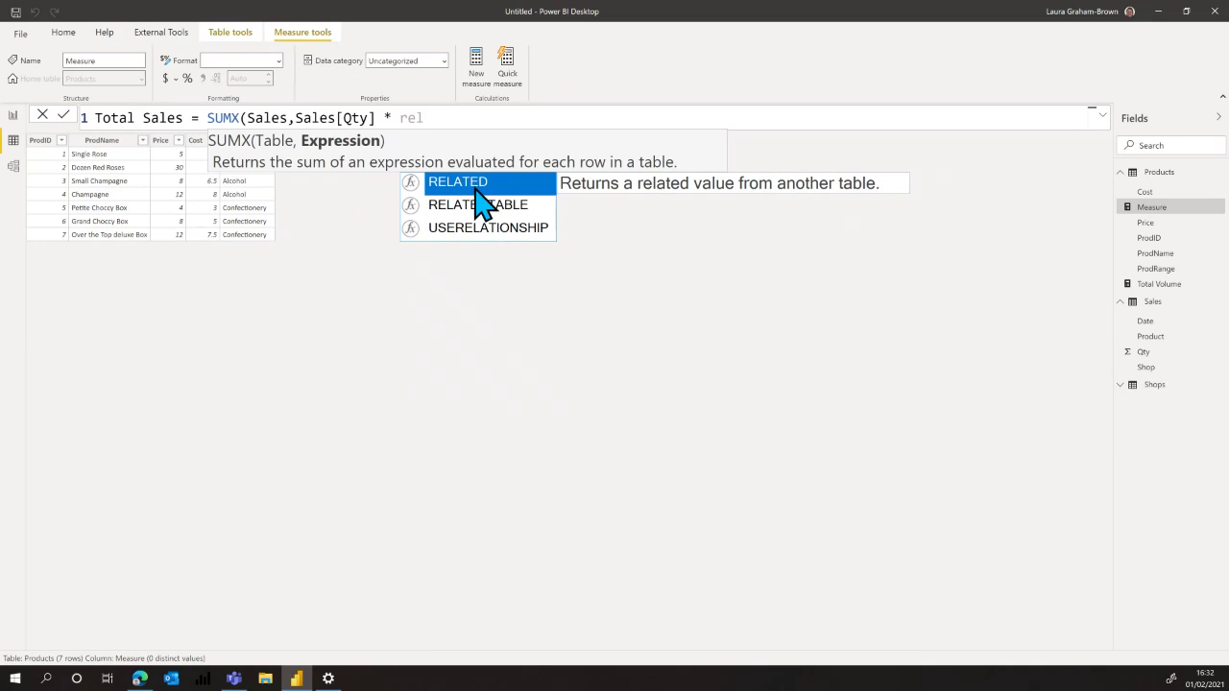
key("Tab")
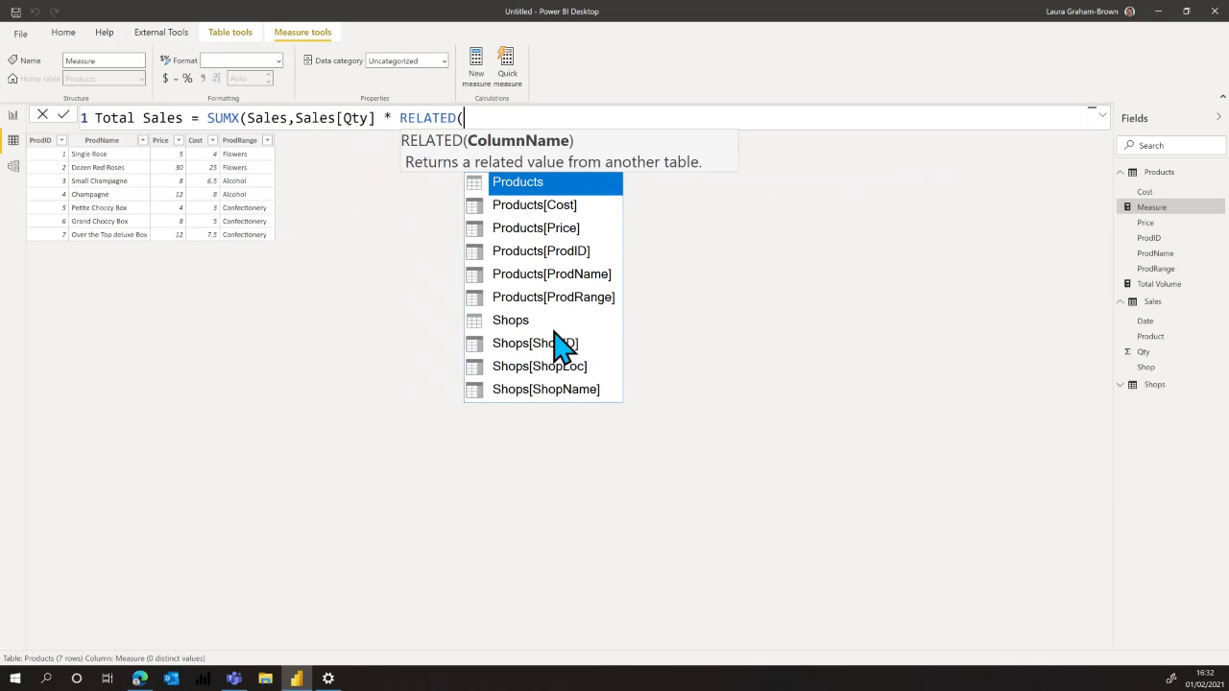
left_click(509, 232)
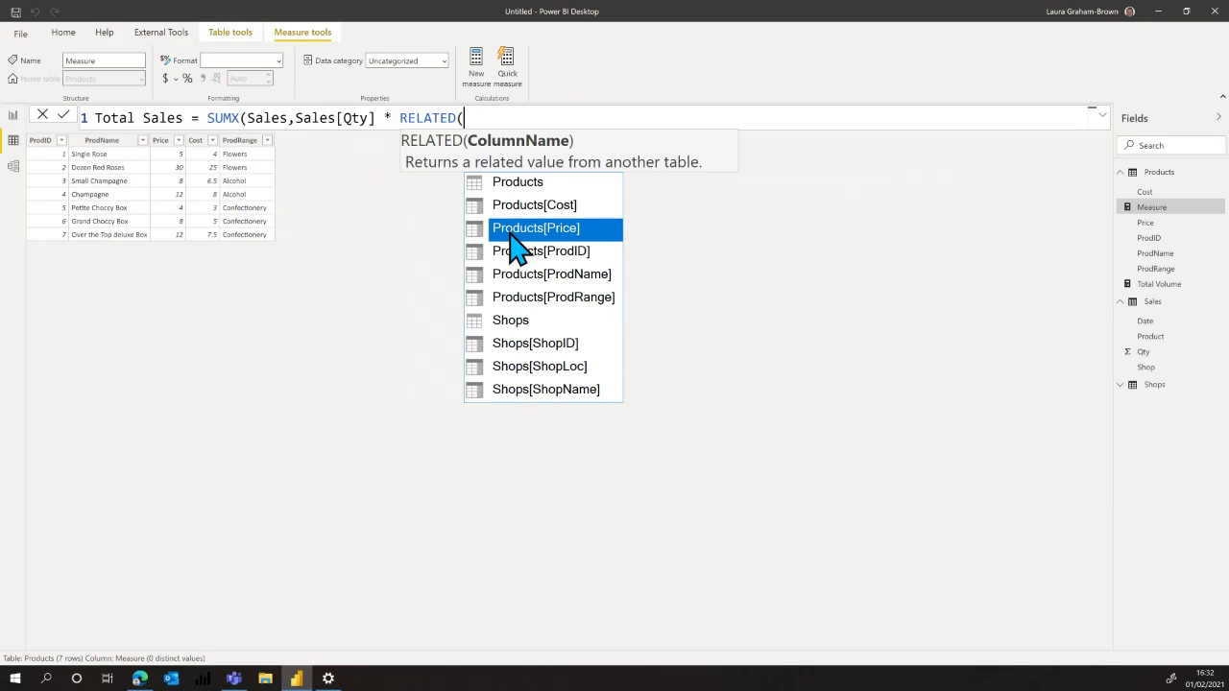
double_click(510, 236)
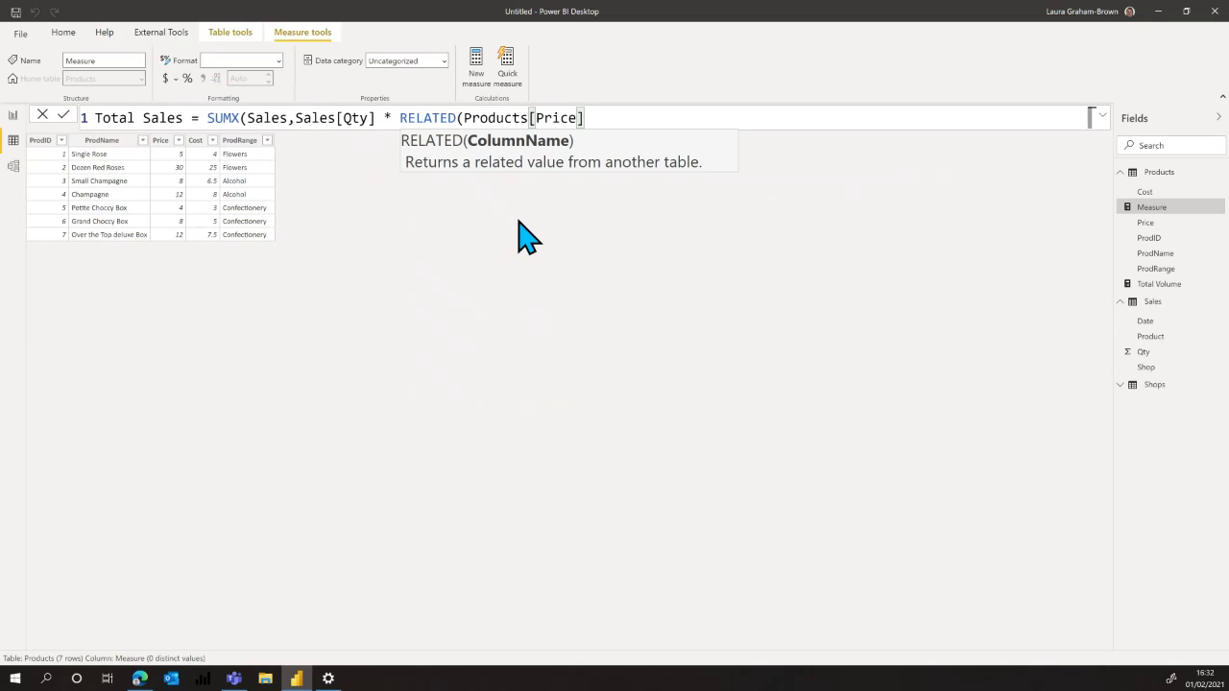
type(")")
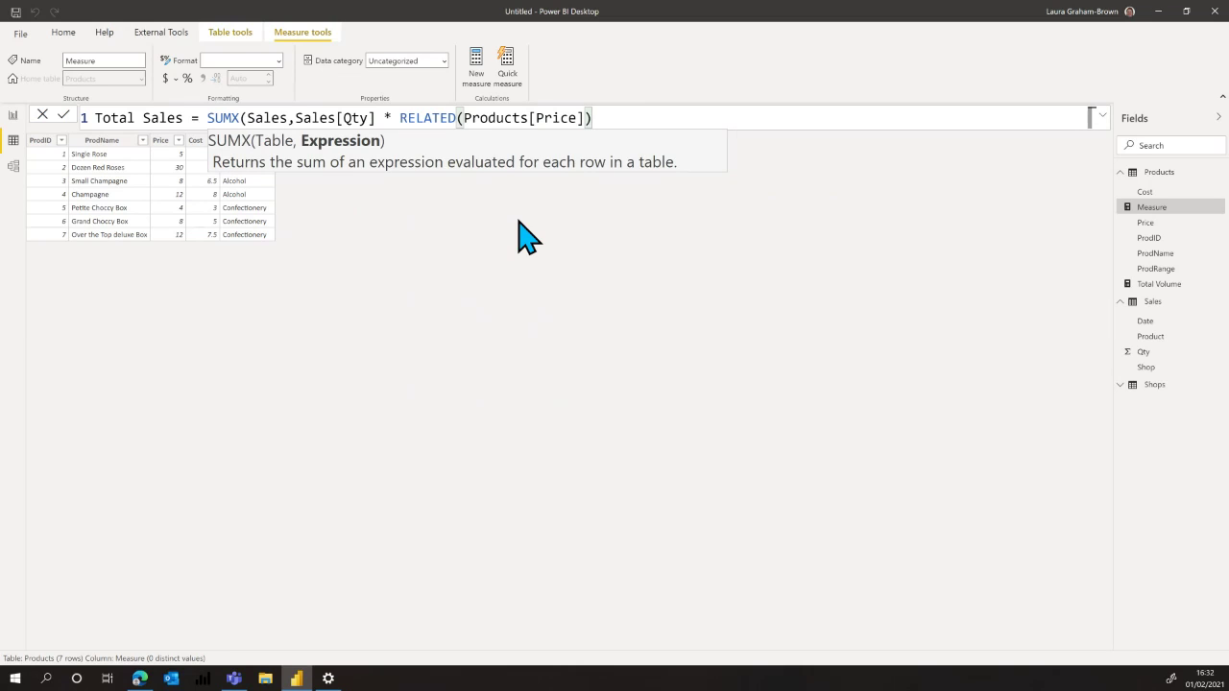
key("Return")
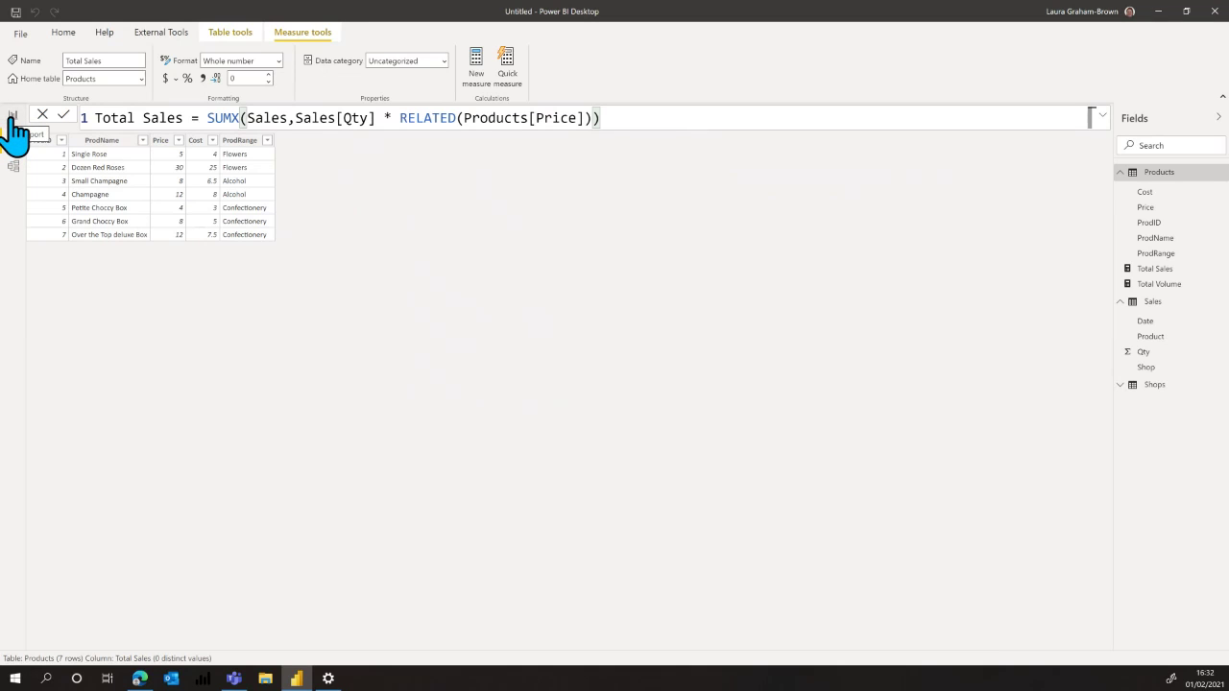
- Add a new report page with a card visual showing Total Sales, placed in the right half of the canvas
left_click(13, 120)
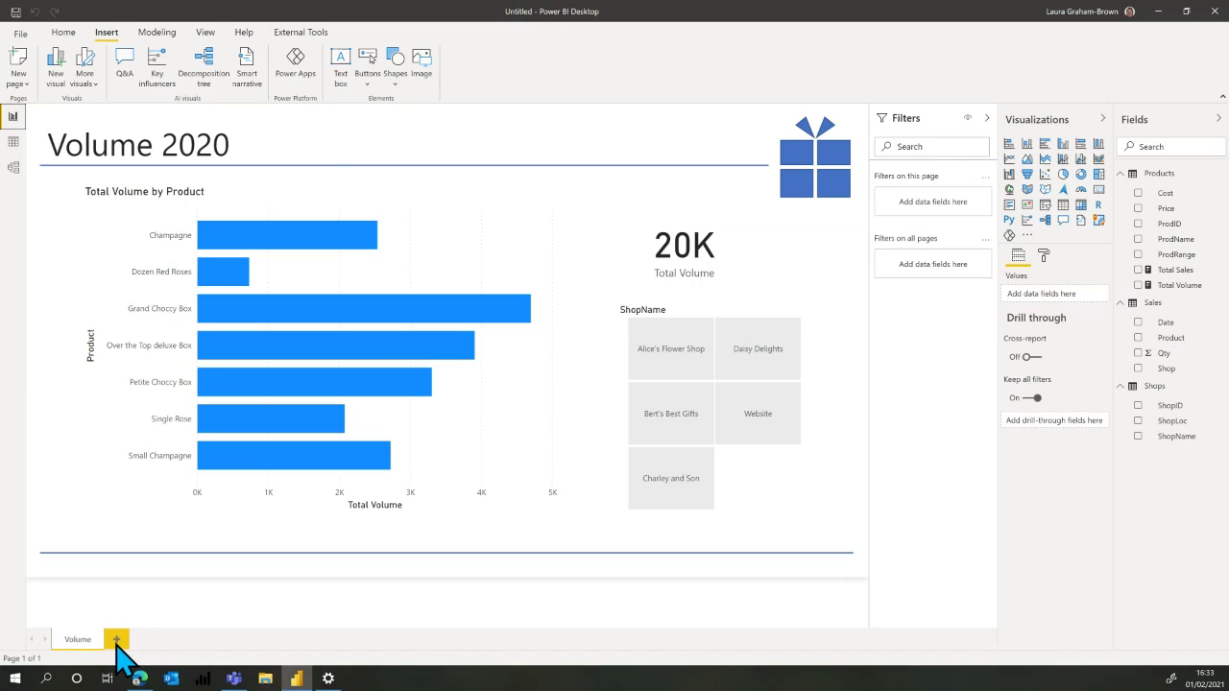
left_click(116, 639)
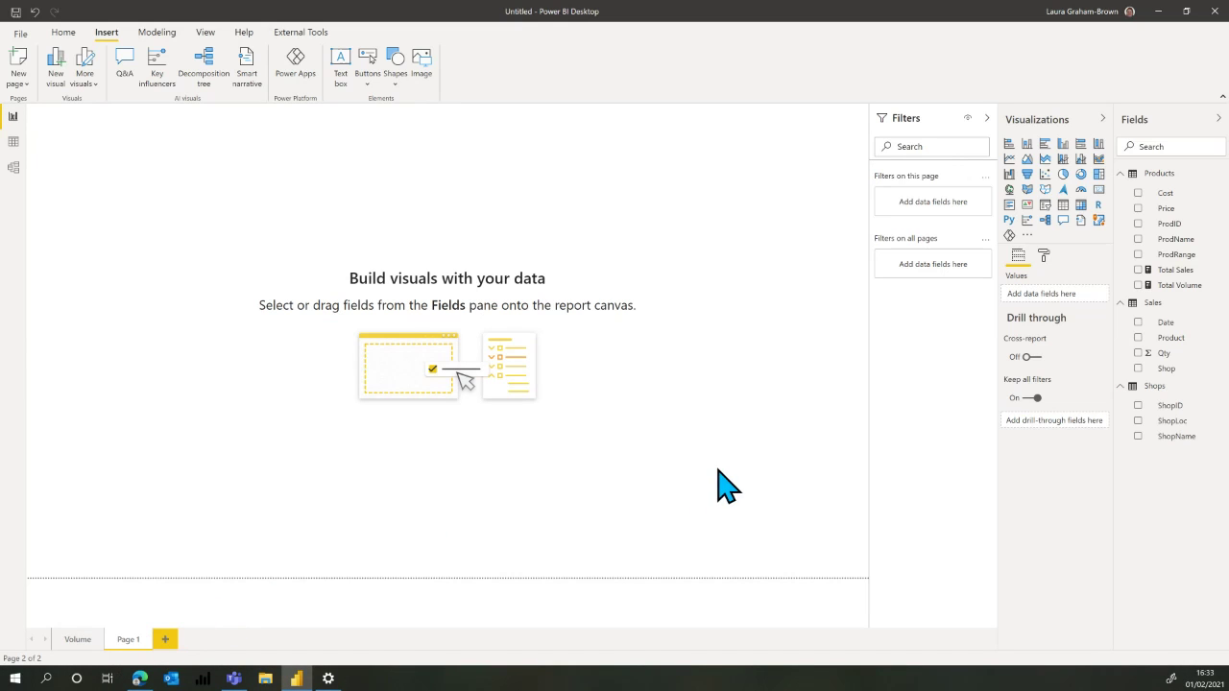
left_click(1099, 192)
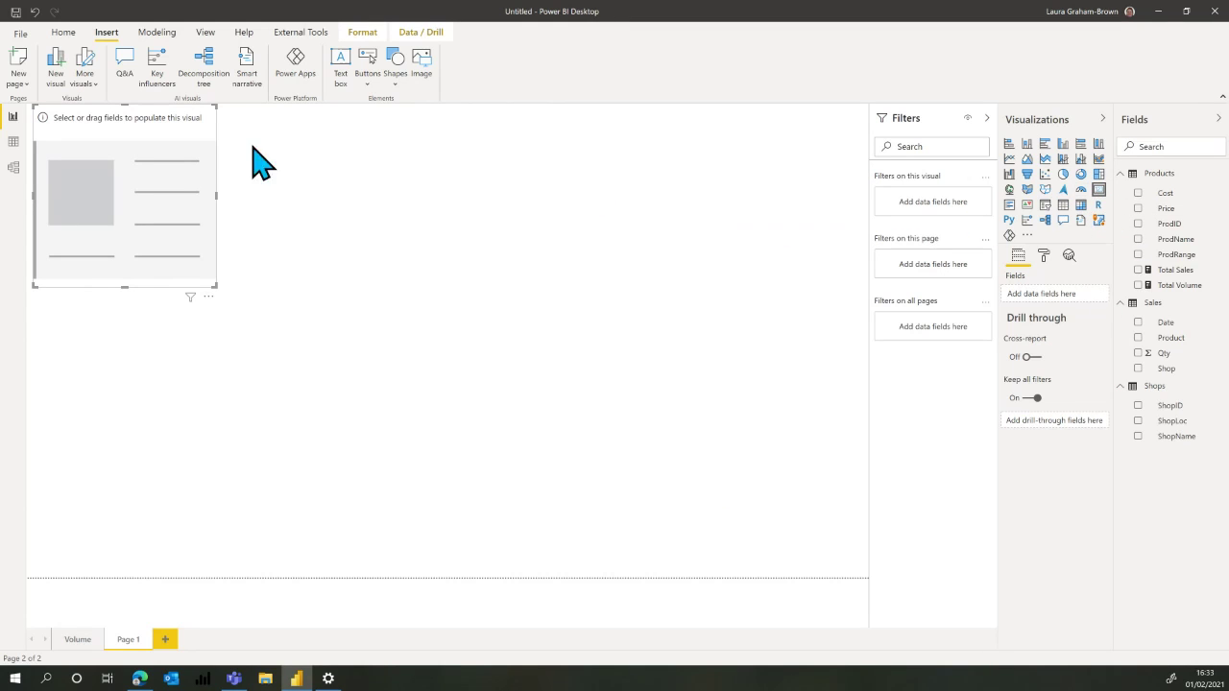
left_click_drag(185, 109, 771, 222)
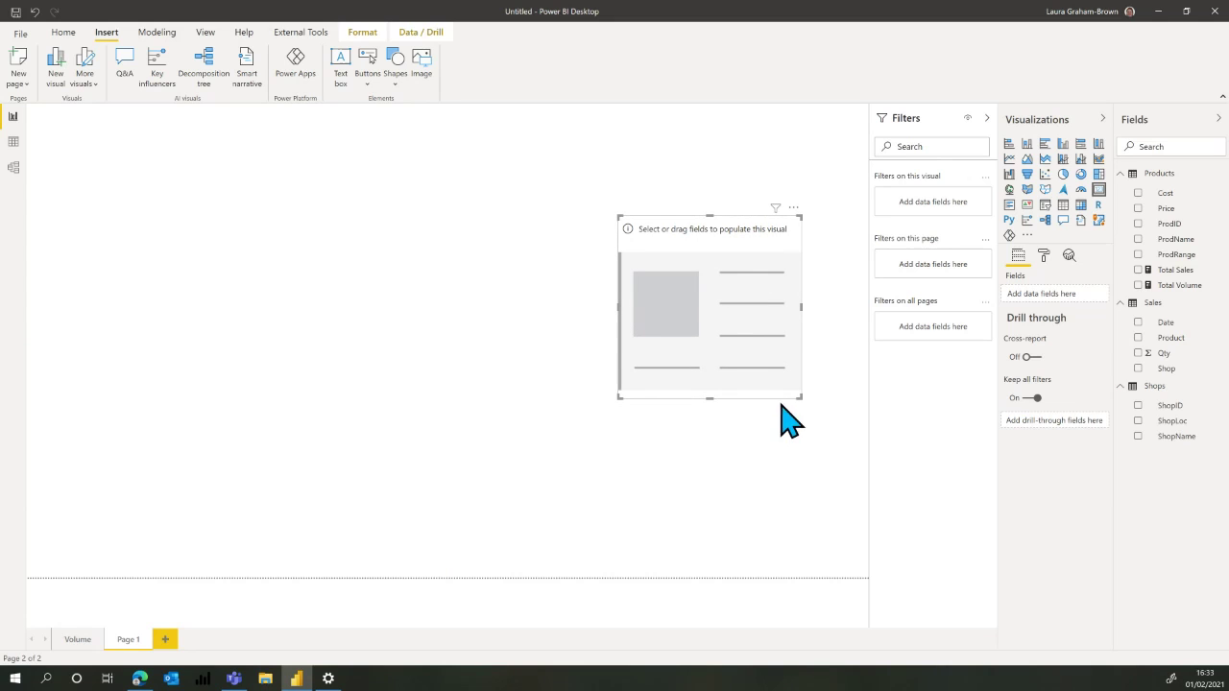
left_click(1138, 270)
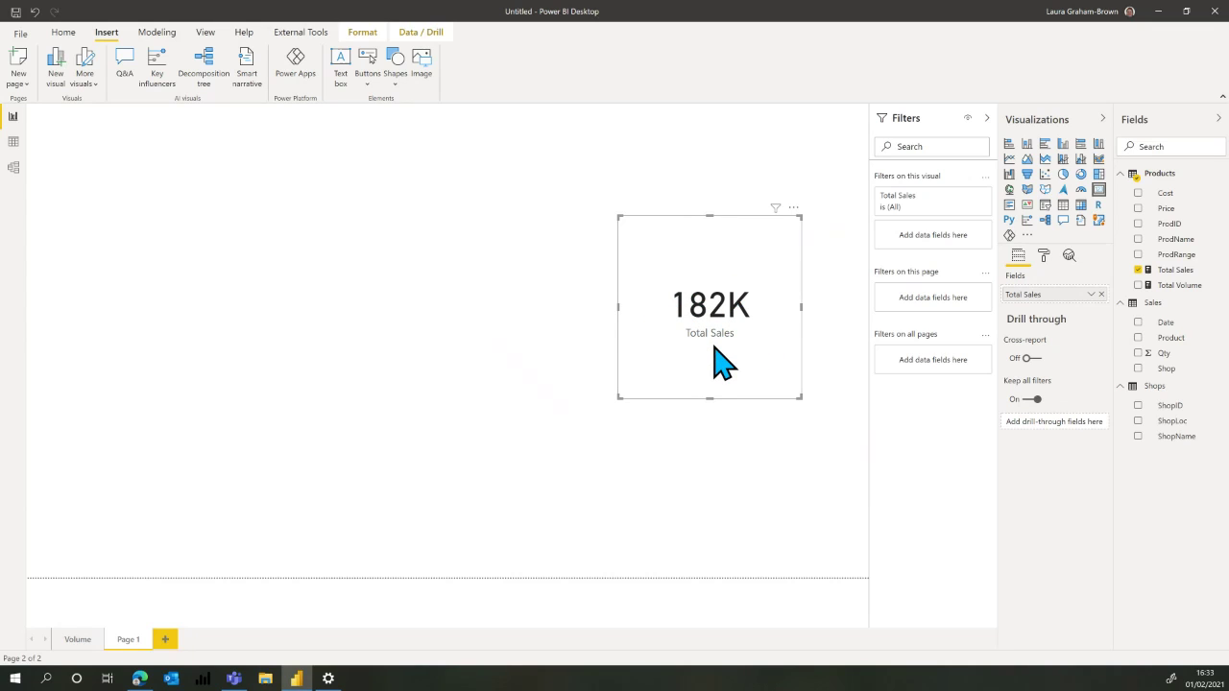
- Format the Total Sales measure as currency in £ English (United Kingdom) with 0 decimal places
left_click(1181, 273)
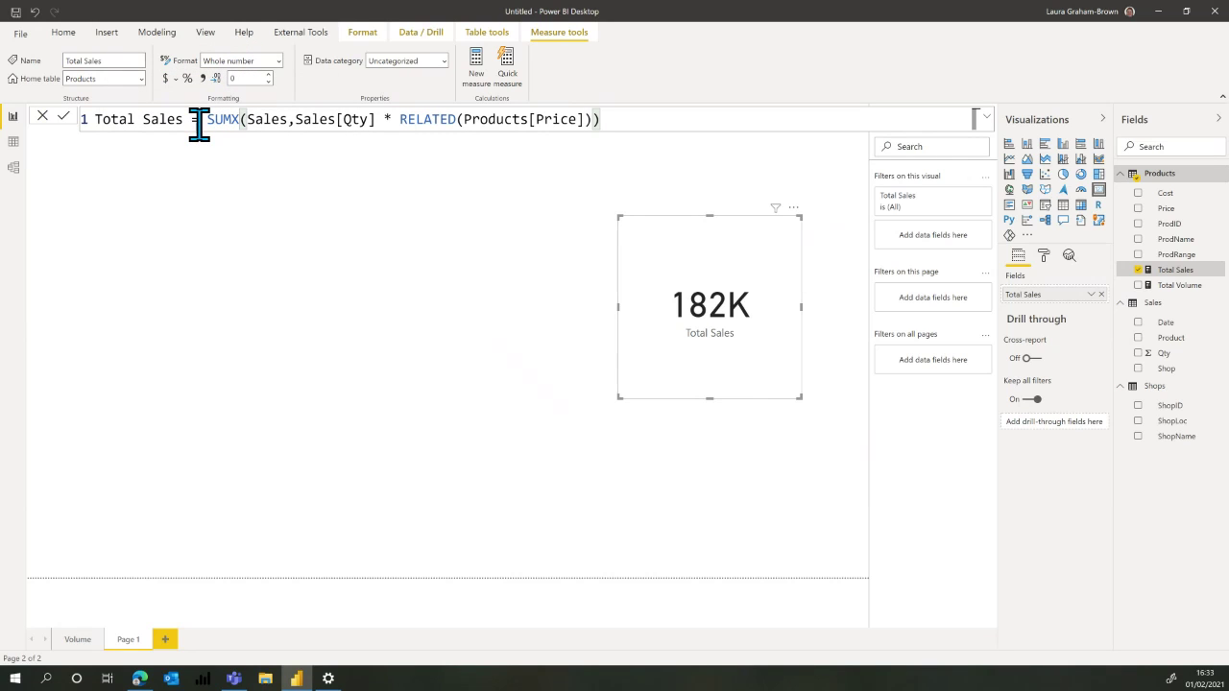
left_click(278, 61)
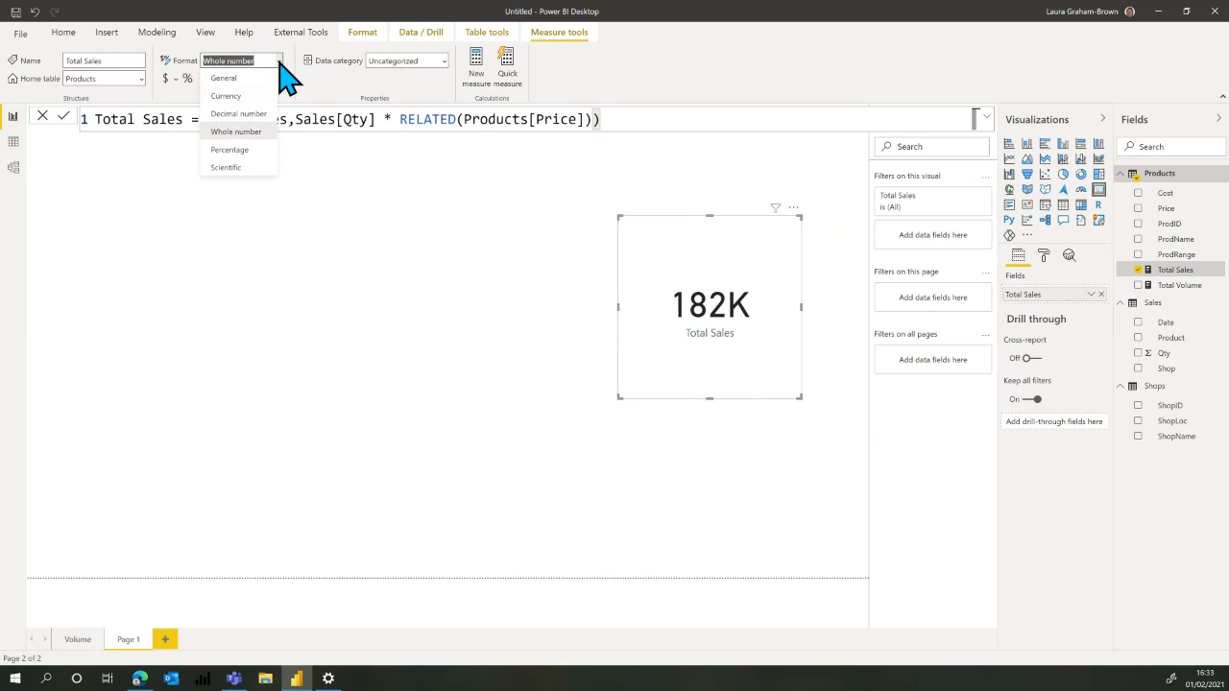
left_click(240, 96)
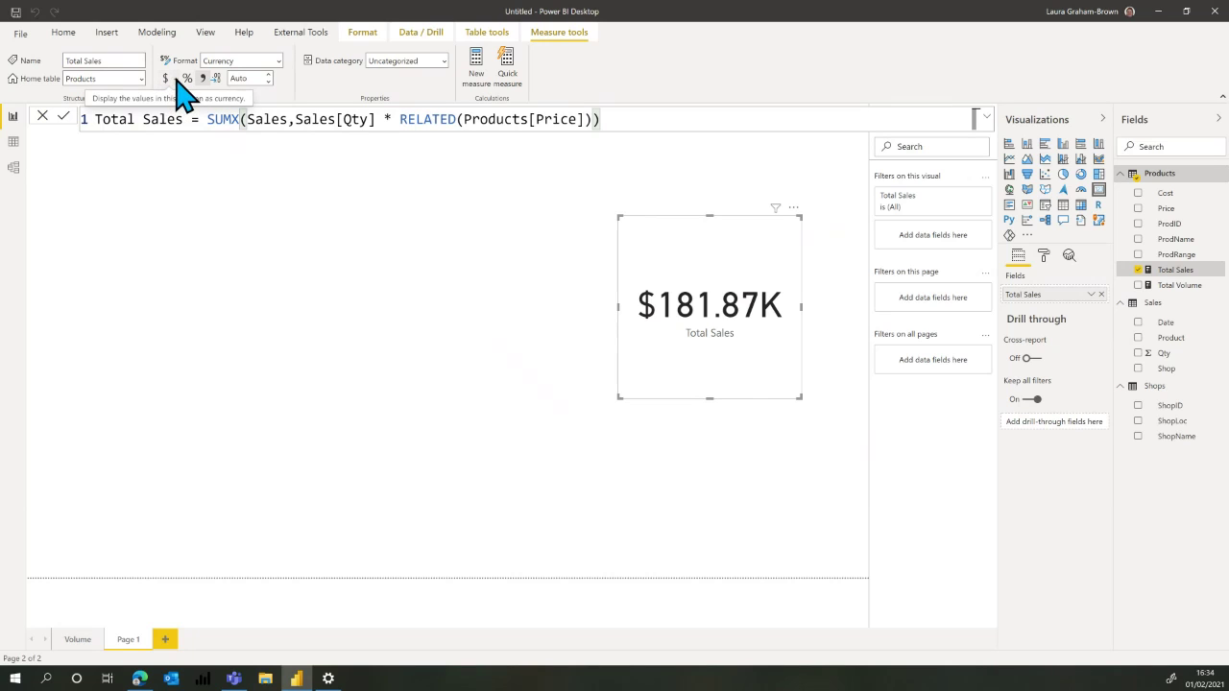
left_click(175, 79)
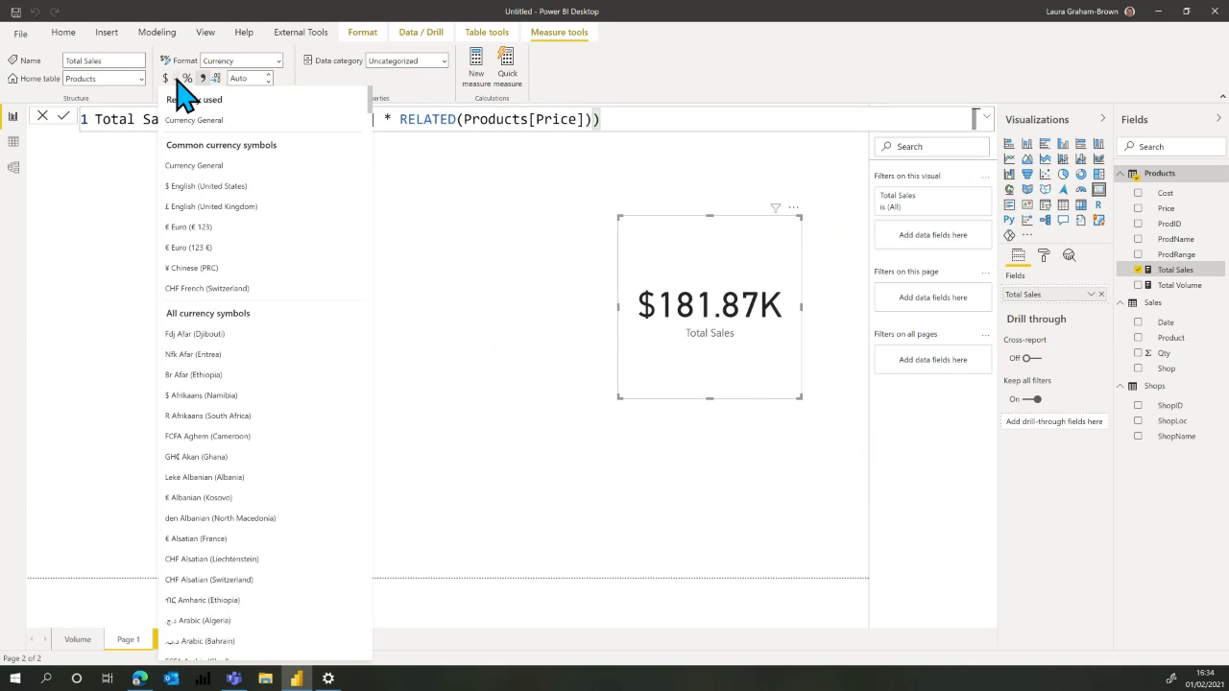
left_click(220, 209)
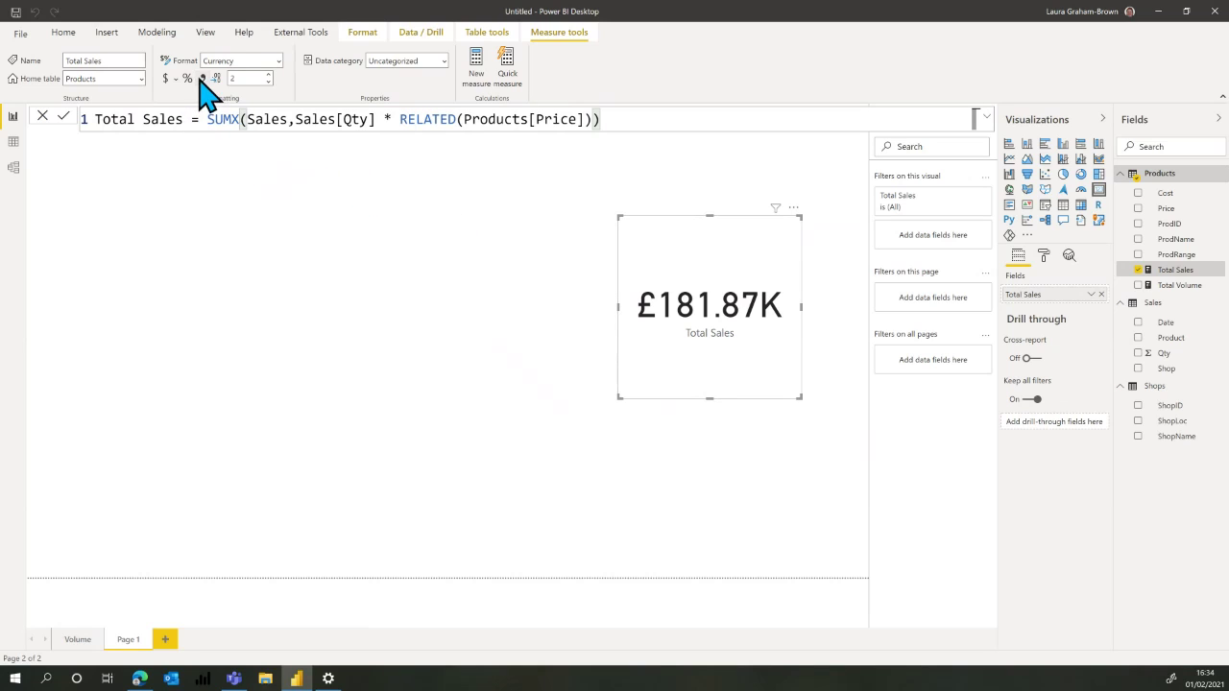
left_click(269, 83)
left_click(269, 82)
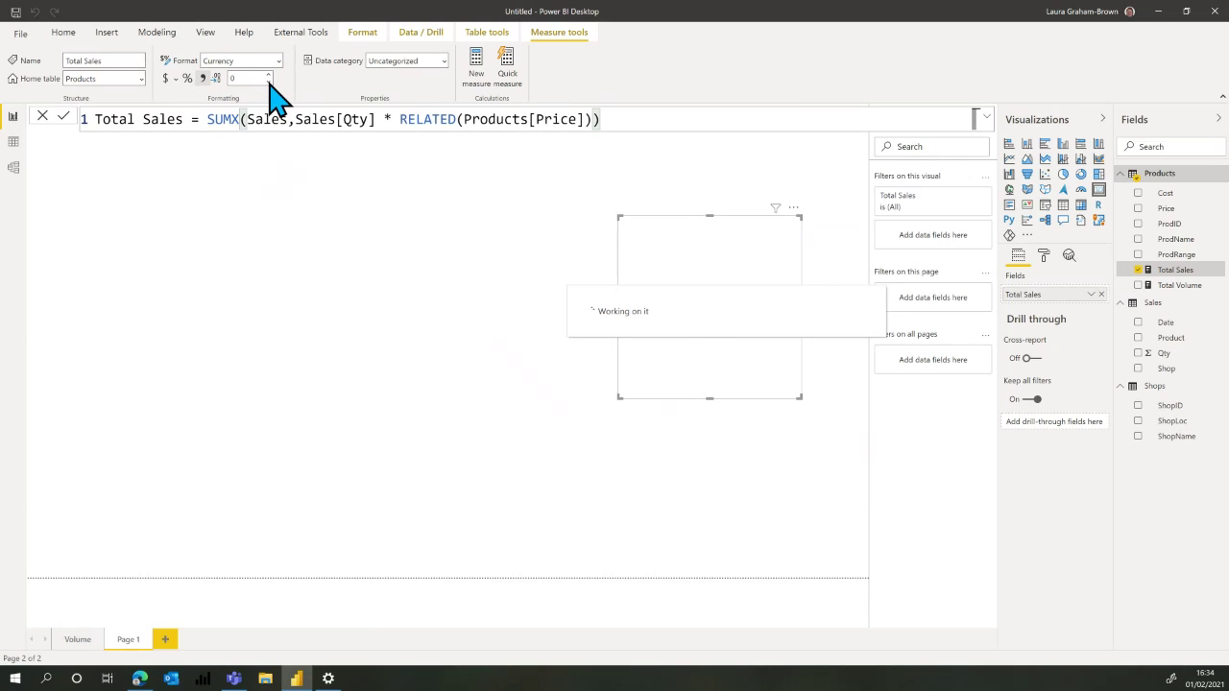
- Reduce the height of the Total Sales card to fit closely around its value and label
left_click(708, 403)
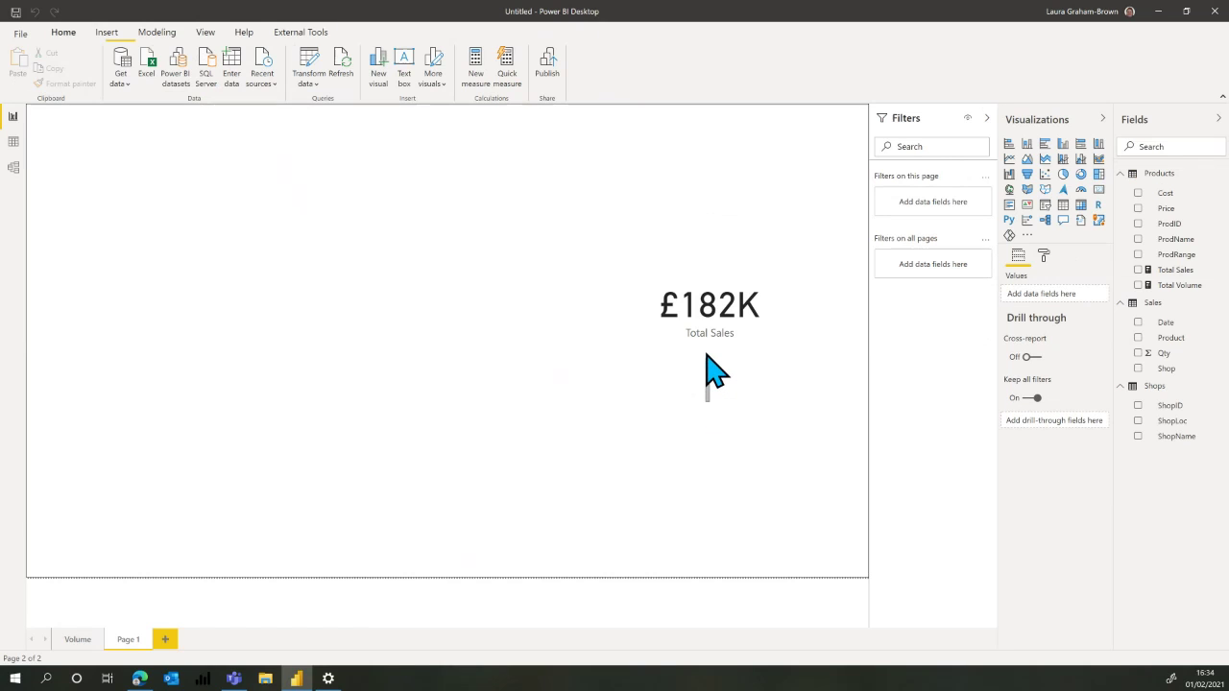
left_click(759, 362)
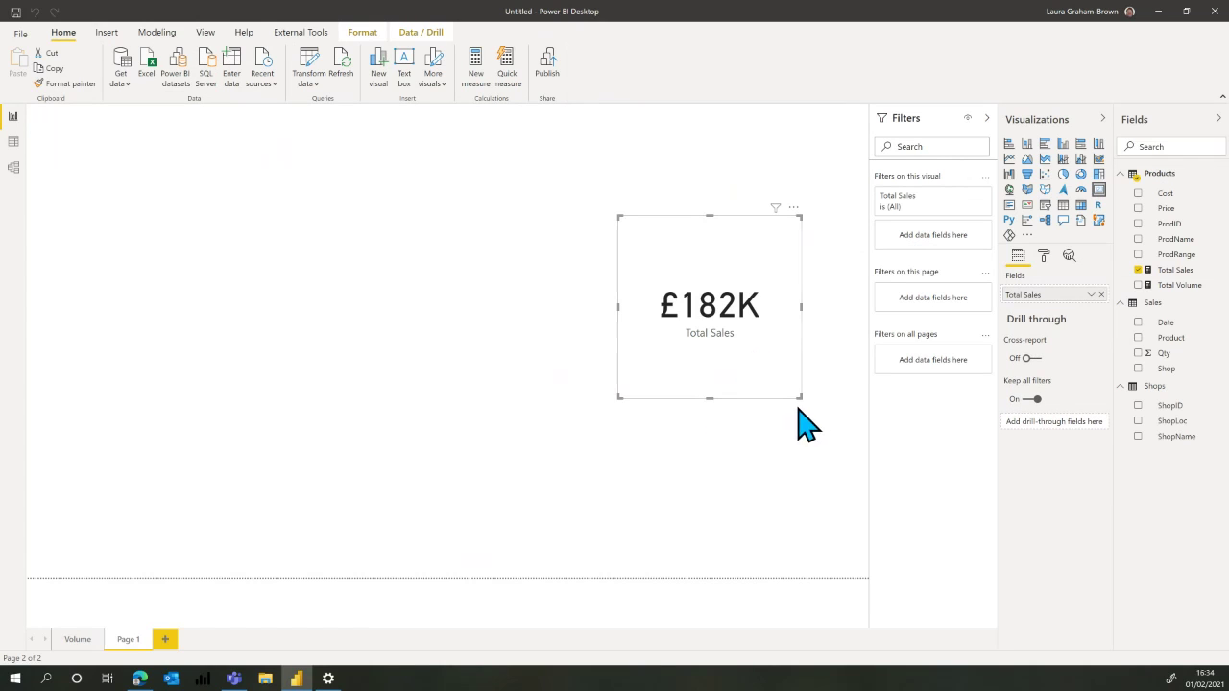
left_click_drag(798, 395, 793, 317)
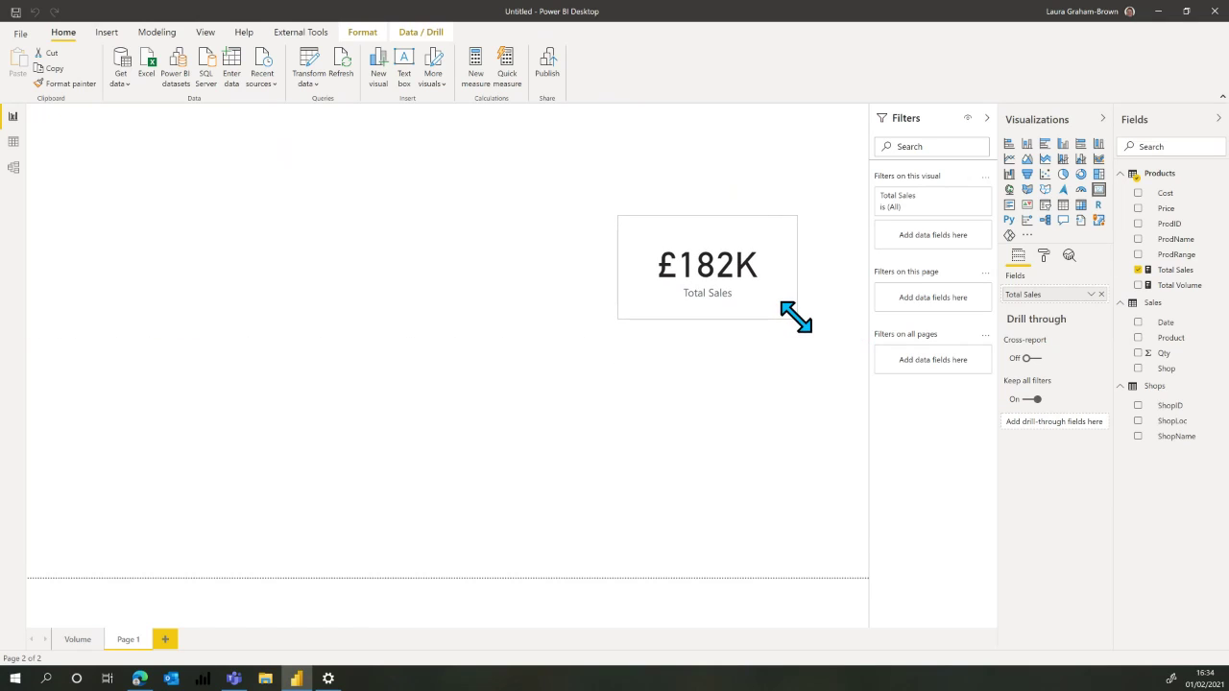
left_click(748, 443)
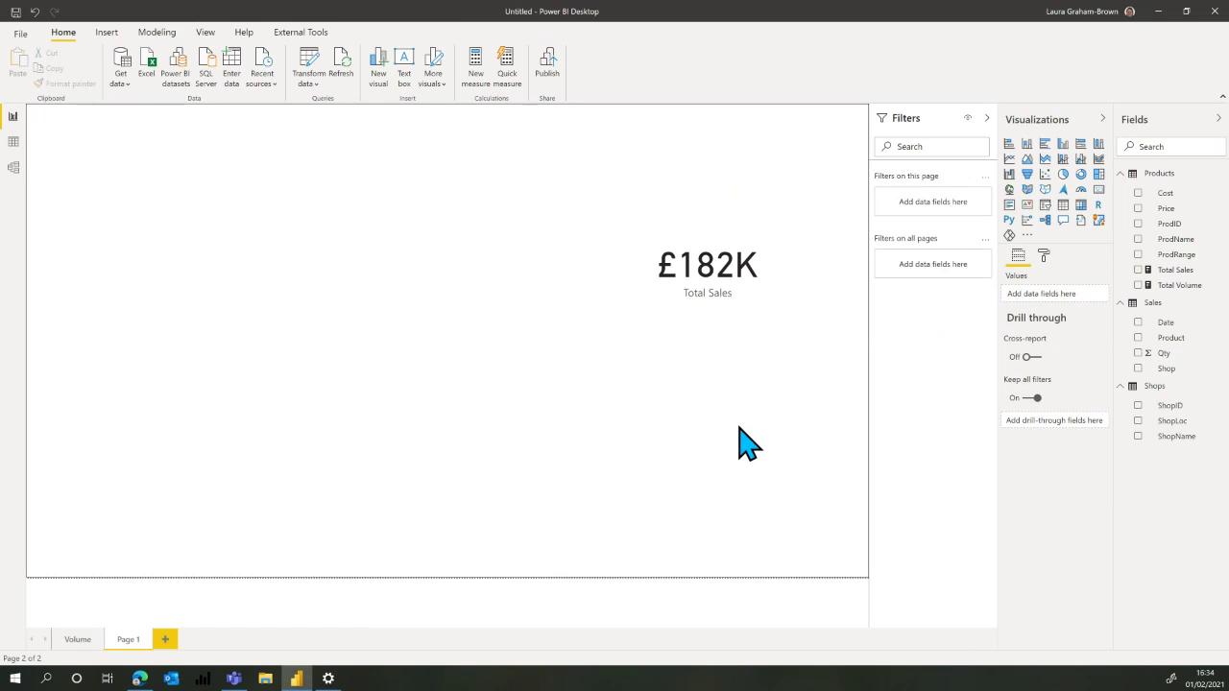
- Move the Total Sales card slightly up on Page 1 and check the layout against the Volume page
left_click_drag(764, 297, 759, 266)
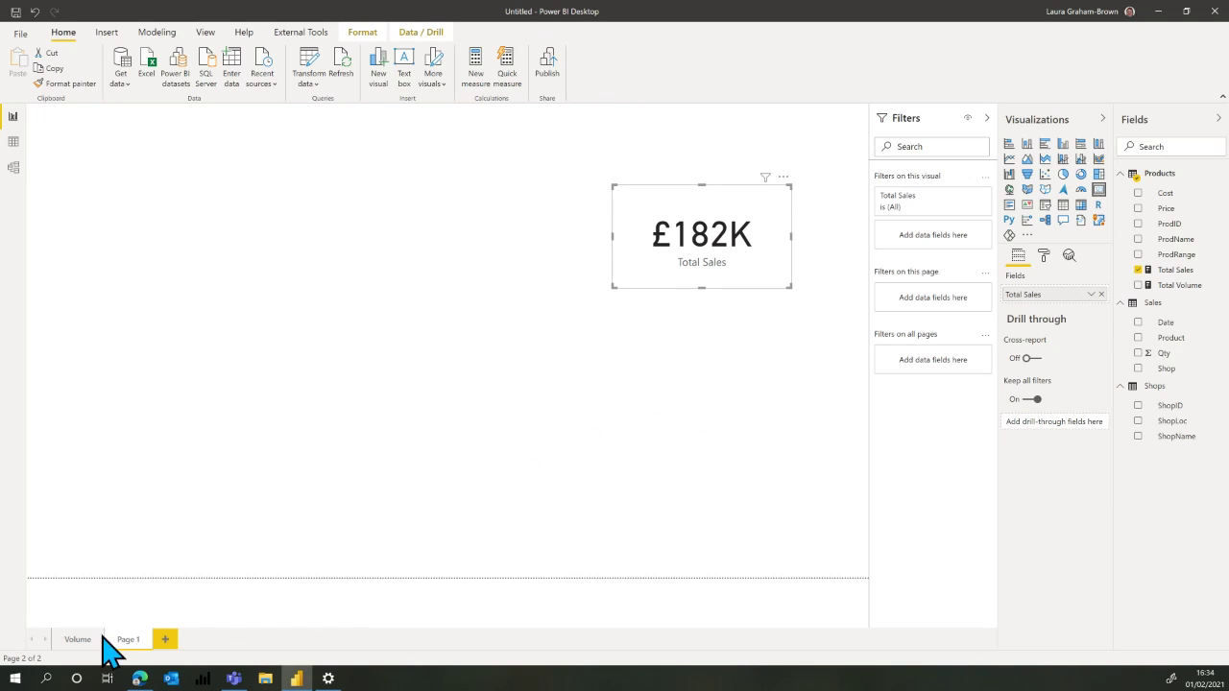
left_click(78, 640)
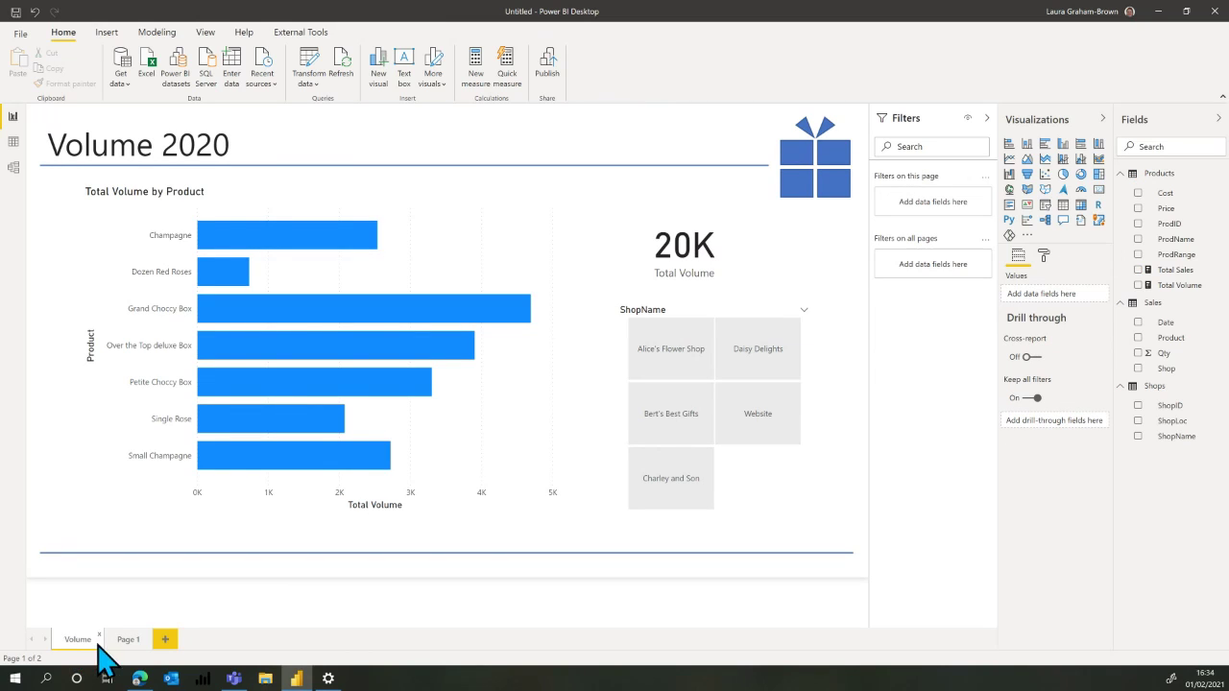
left_click(127, 640)
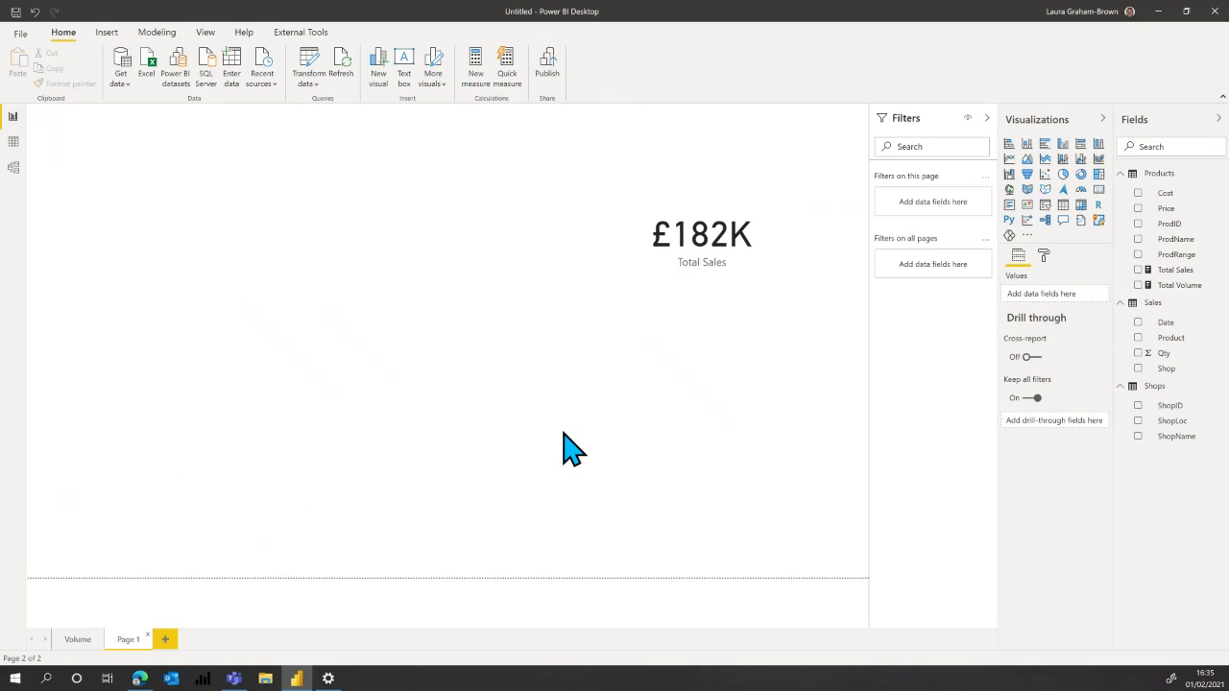
- Add a treemap directly below the Total Sales card on Page 1, with Total Sales as its values
left_click(1099, 176)
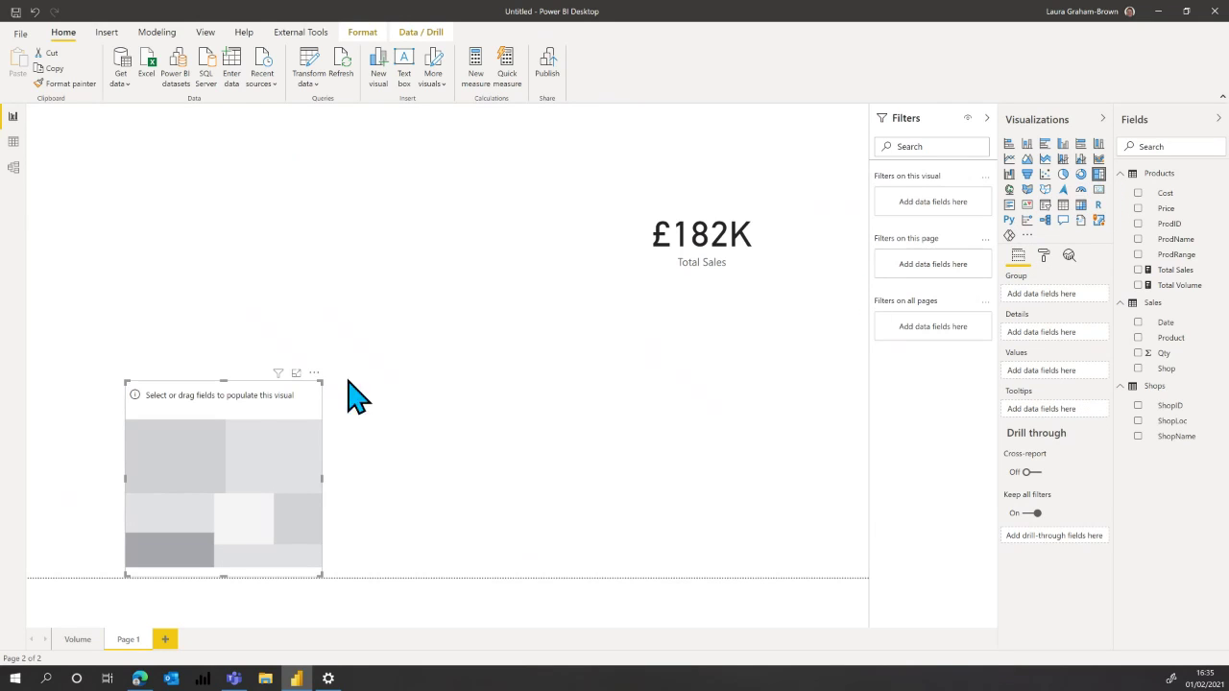
left_click_drag(254, 391, 728, 315)
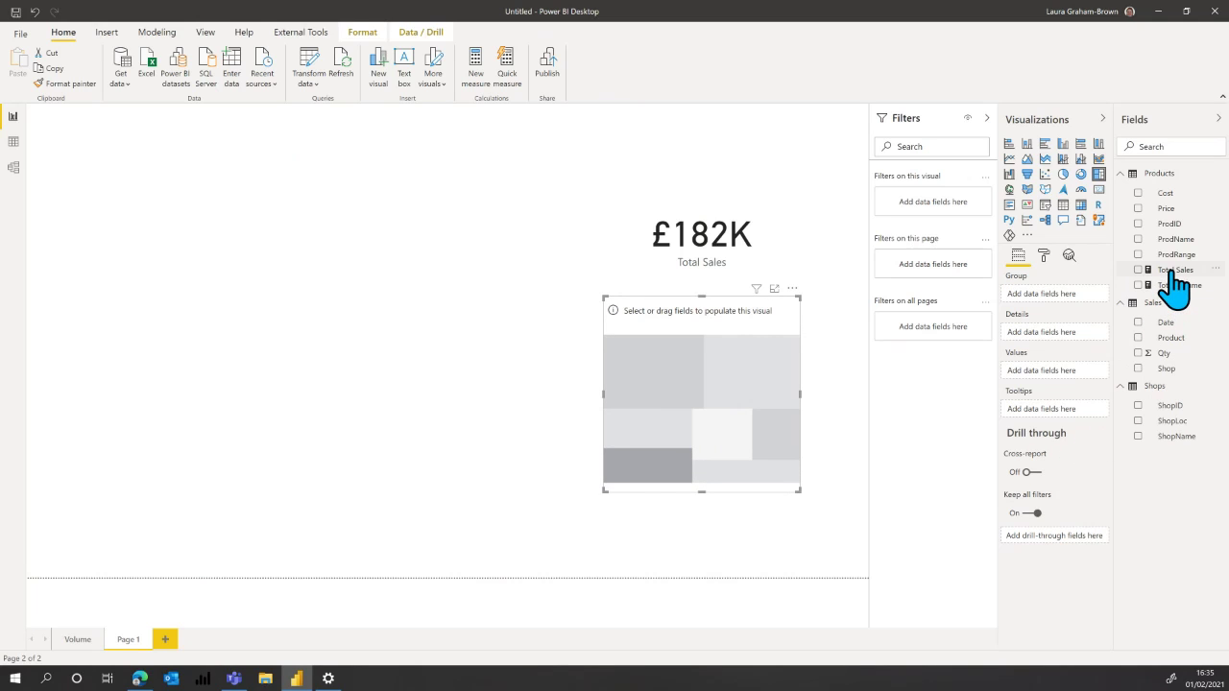
left_click_drag(1172, 271, 1083, 373)
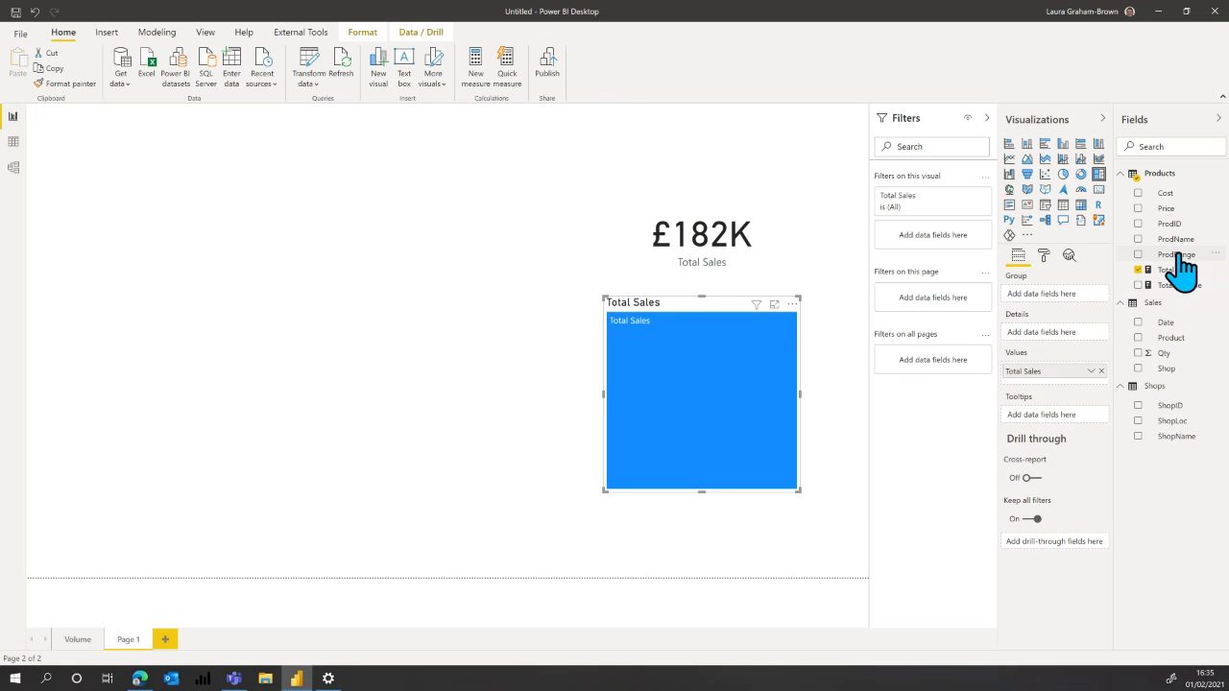
- Group the Total Sales treemap by ProdRange with ProdName as details, then enlarge and position it beneath the Total Sales card
left_click_drag(1177, 256, 1075, 296)
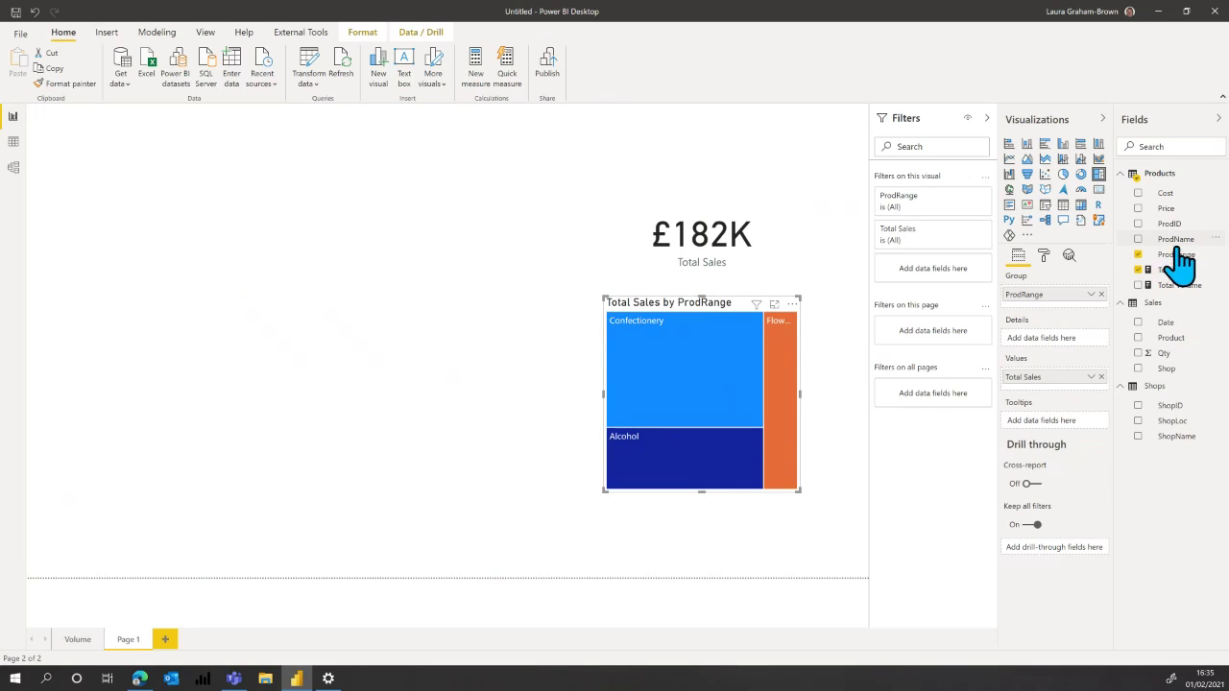
left_click_drag(1175, 239, 1066, 369)
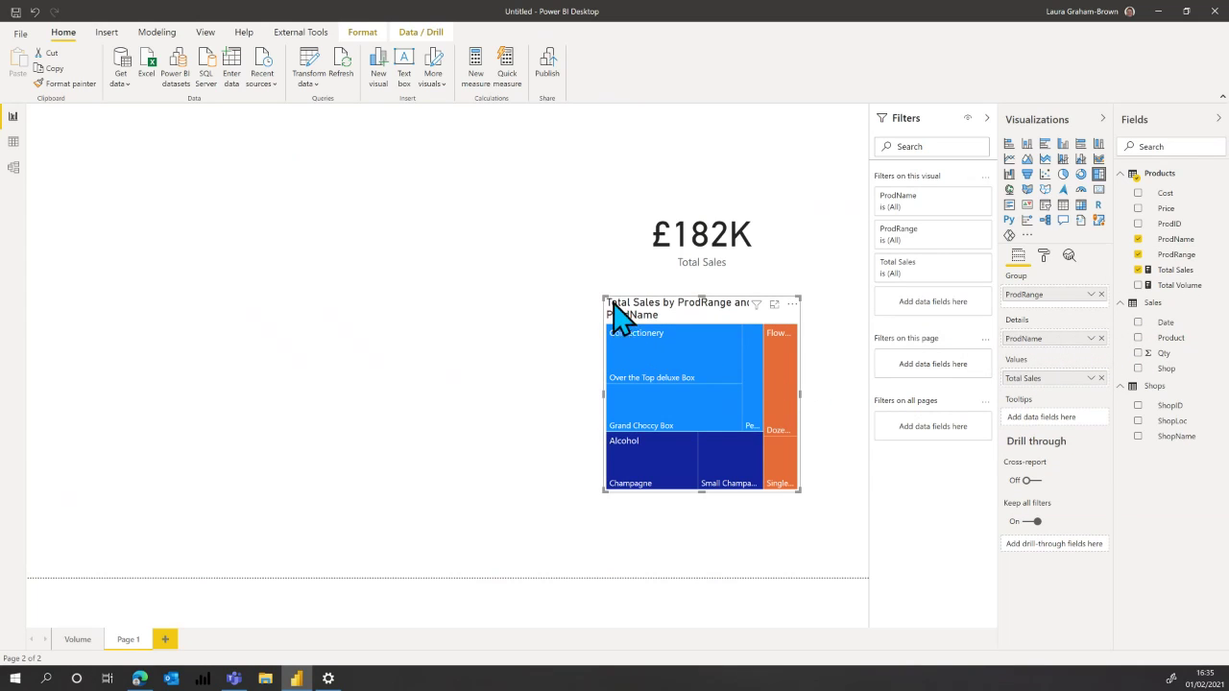
left_click_drag(605, 296, 521, 279)
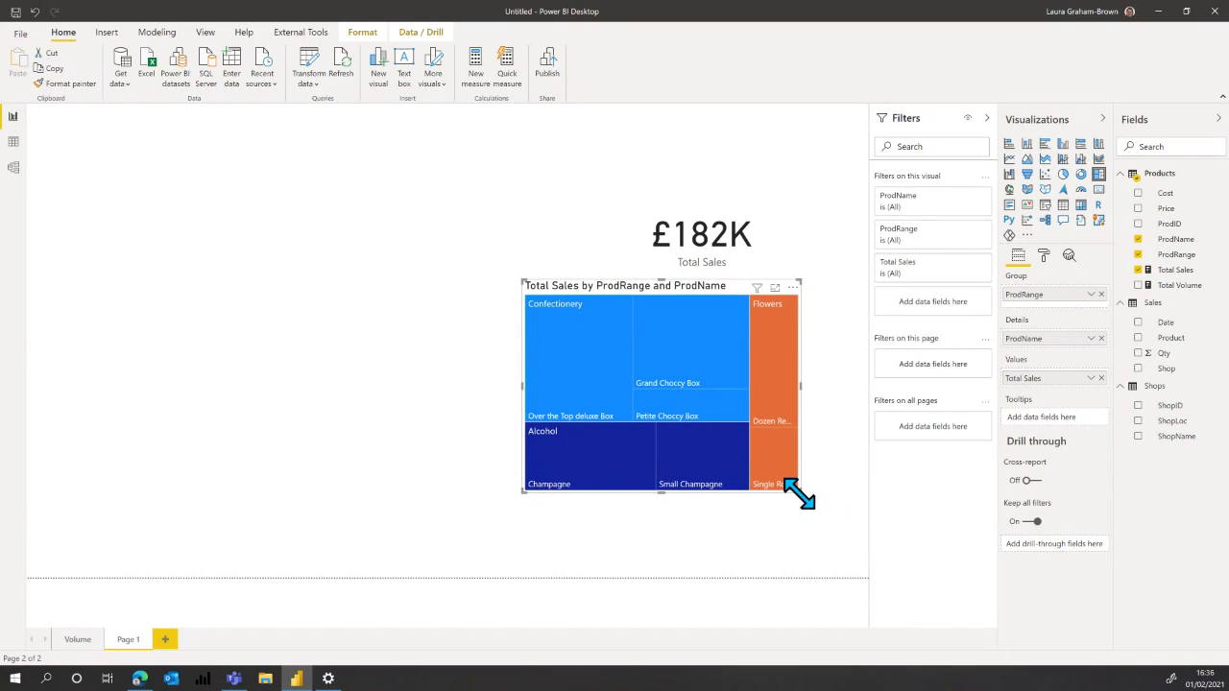
left_click_drag(800, 494, 852, 550)
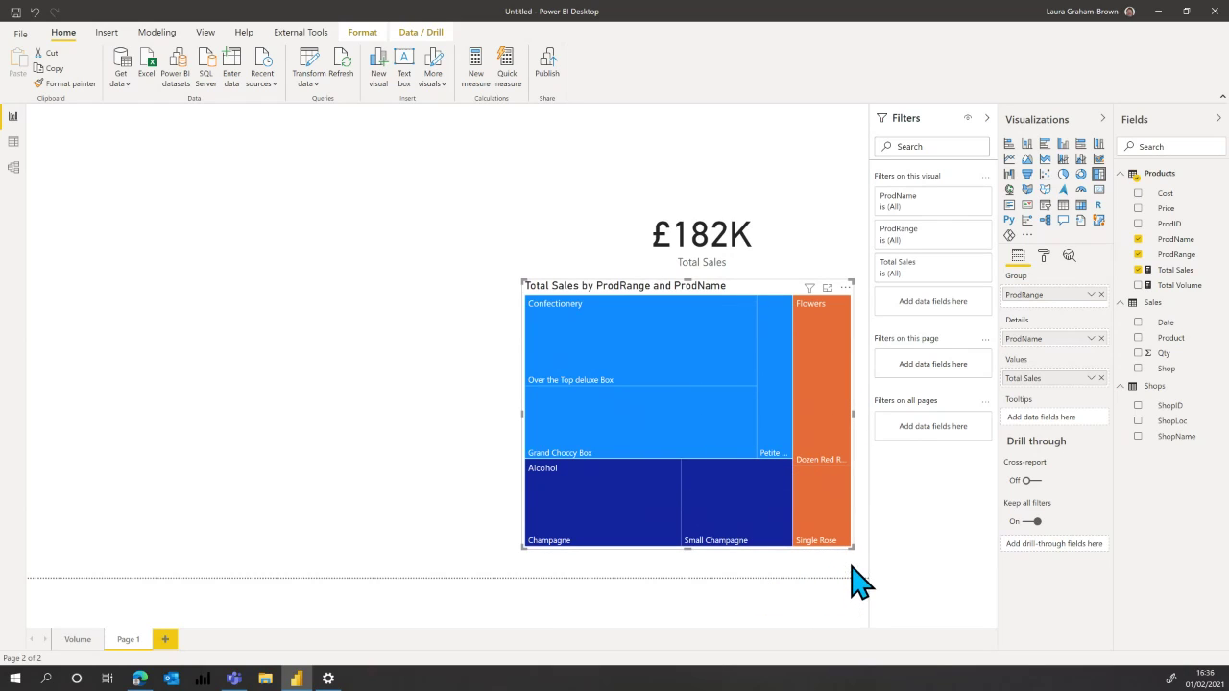
mouse_move(860, 564)
left_mouse_down()
mouse_move(861, 578)
mouse_move(841, 567)
left_mouse_up()
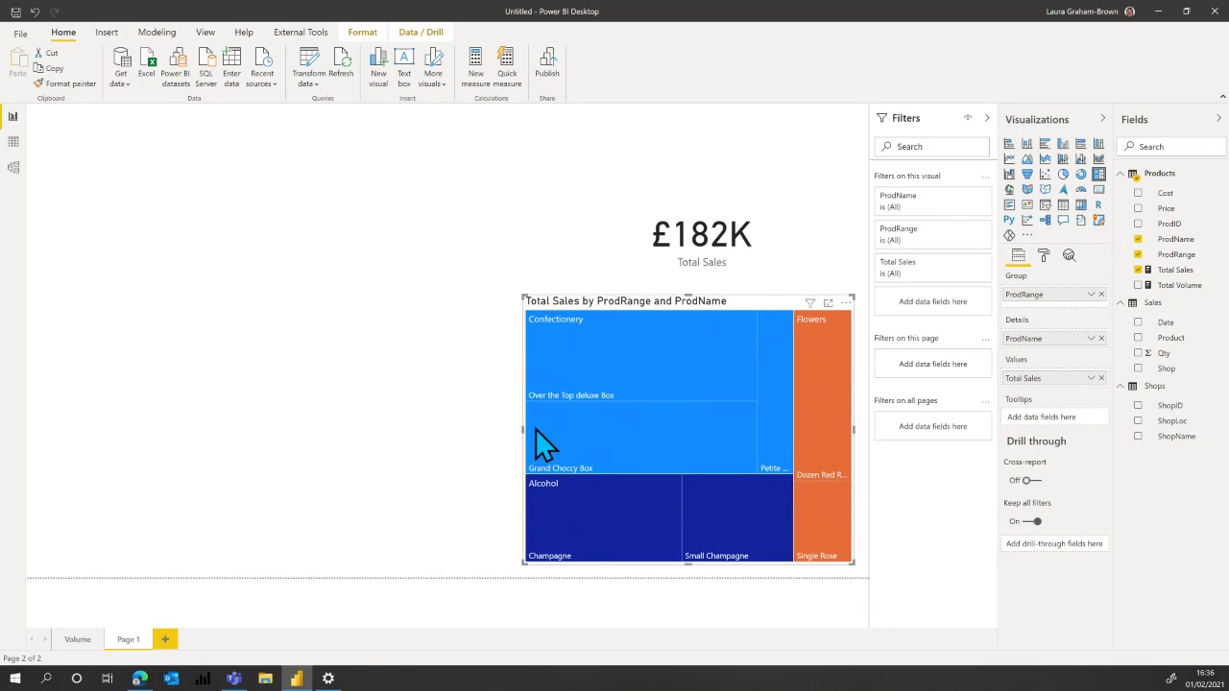
left_click_drag(535, 430, 563, 428)
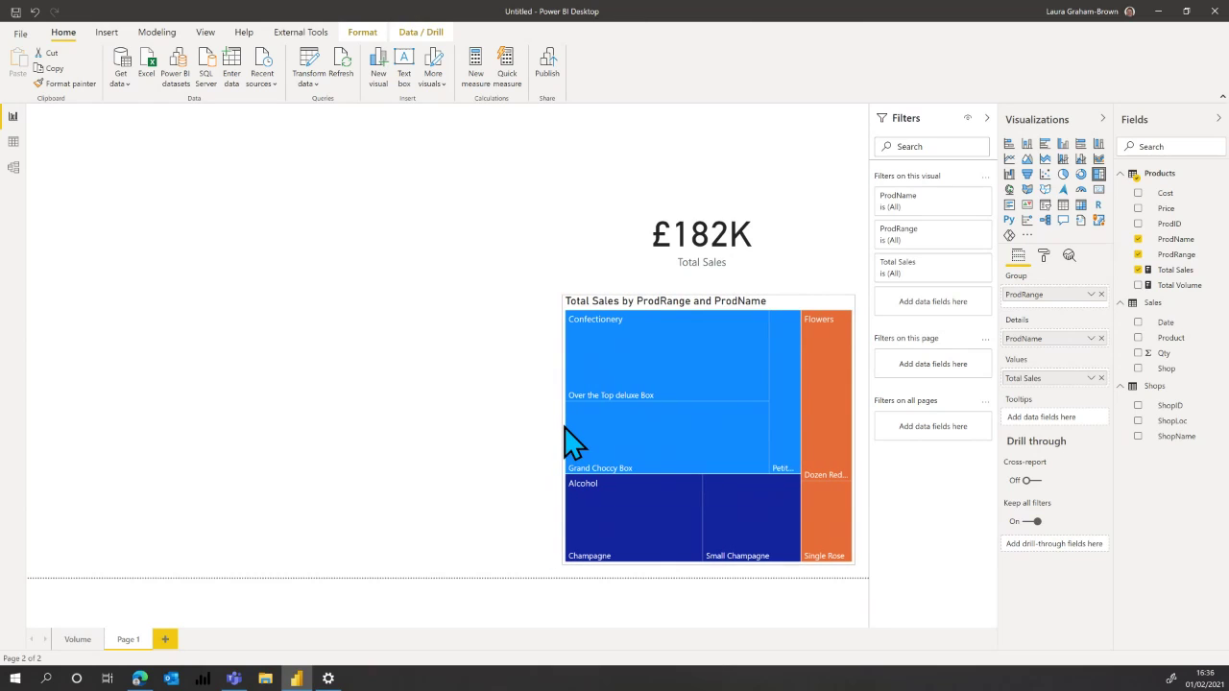
left_click(488, 456)
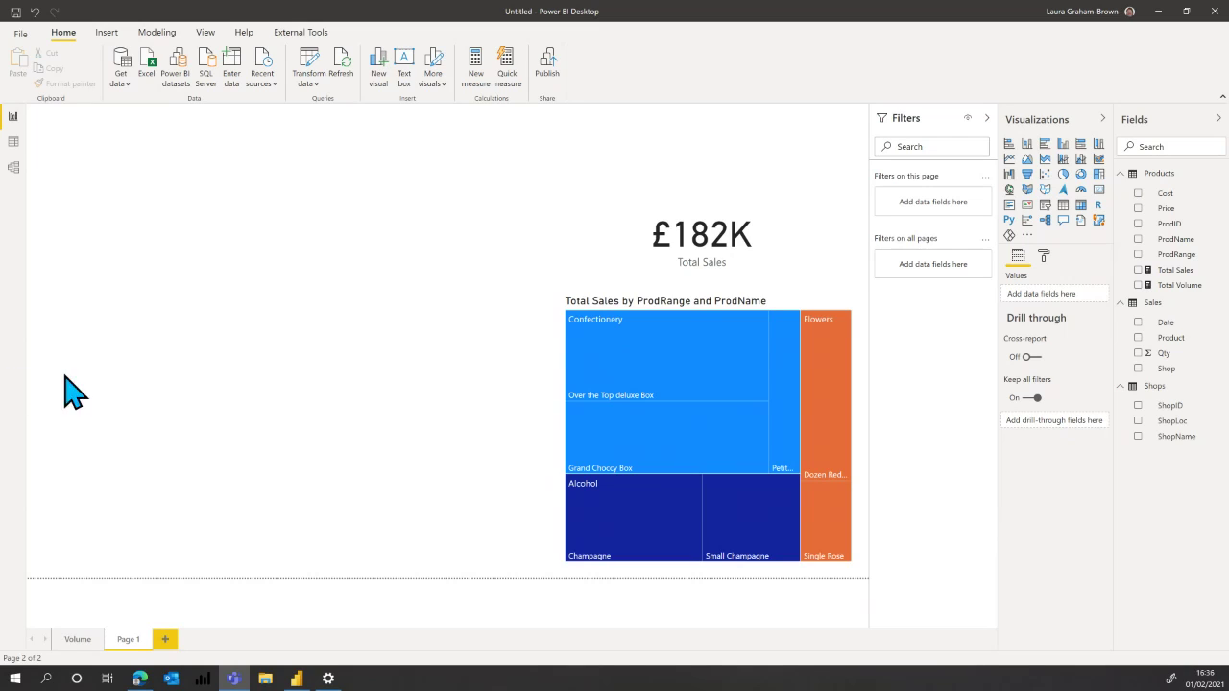
left_click(455, 381)
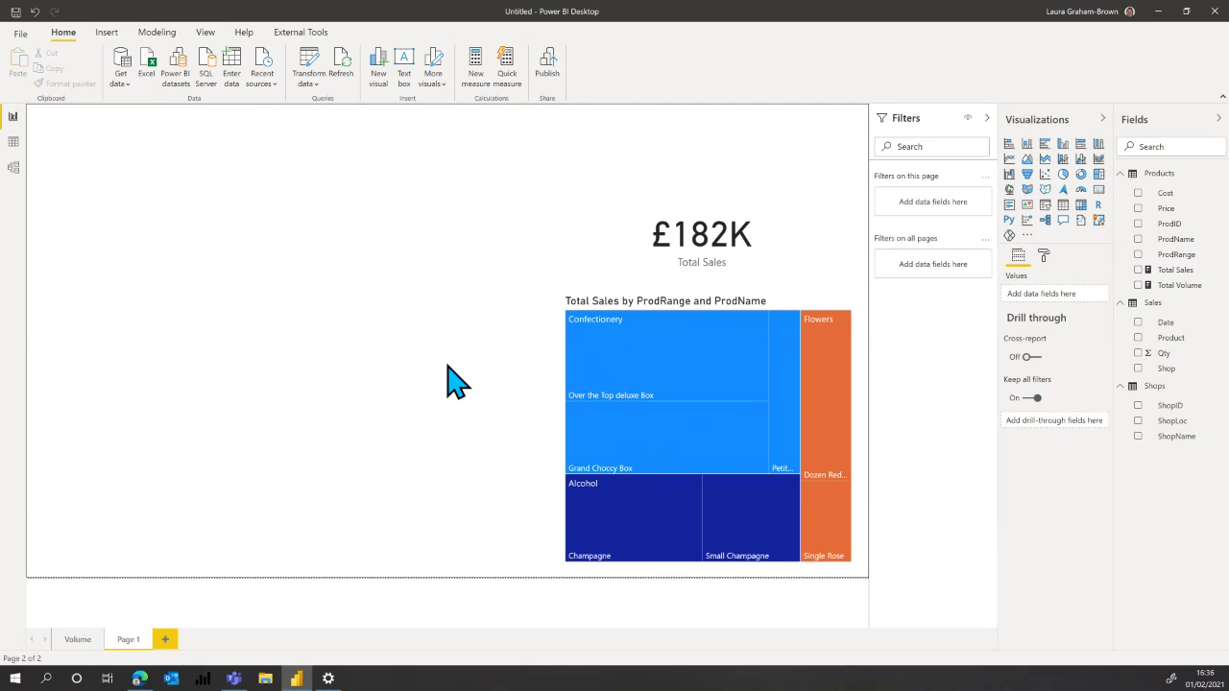
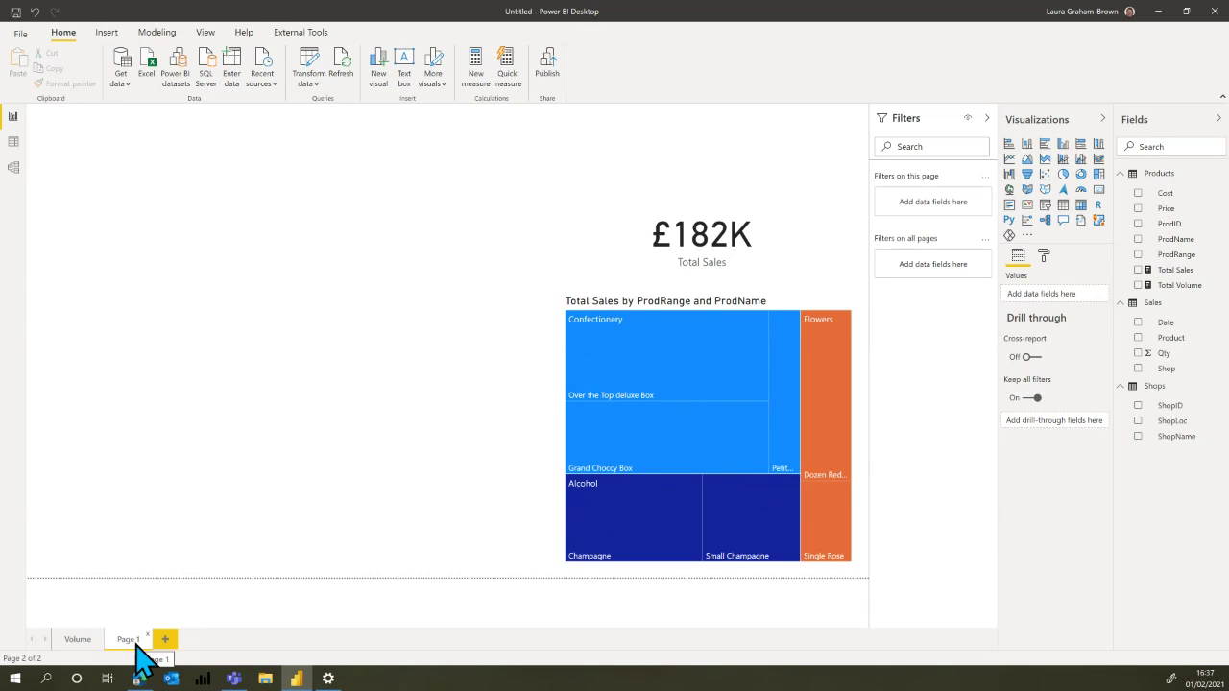
- Switch to the Edge browser and open the SQLBI article on creating a simple date table from the blog post's Resources section
left_click(141, 679)
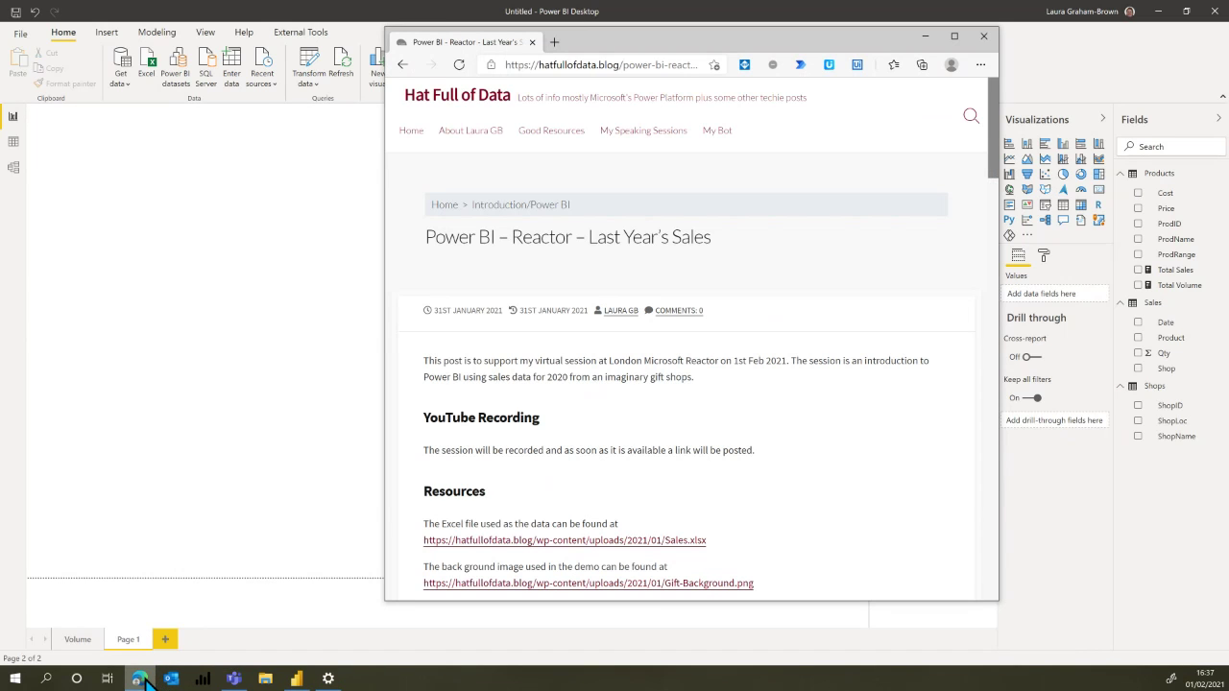
scroll(720, 446, "down", 1)
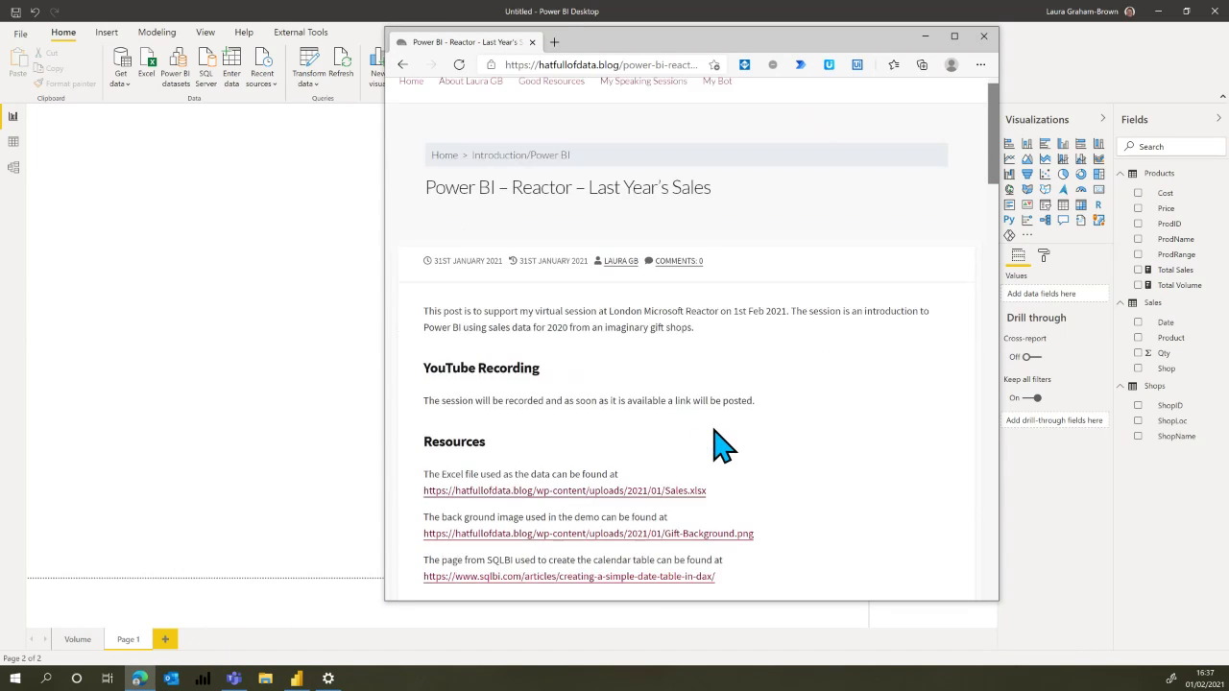
scroll(720, 446, "down", 3)
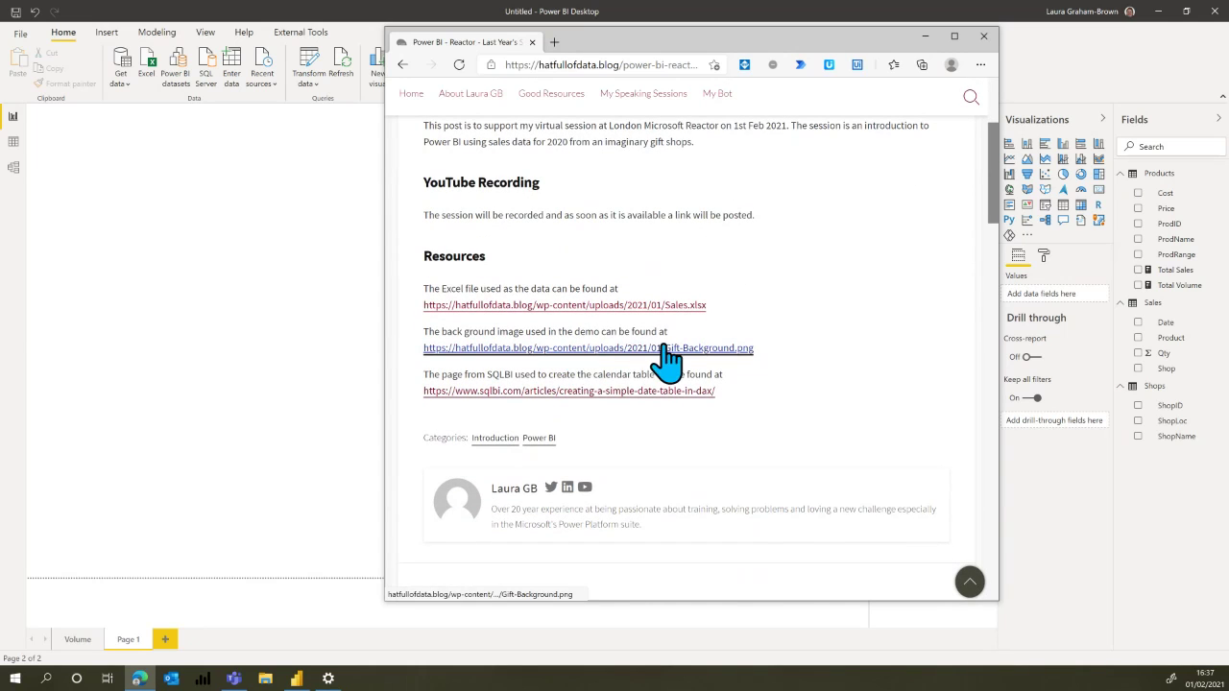
left_click(477, 392)
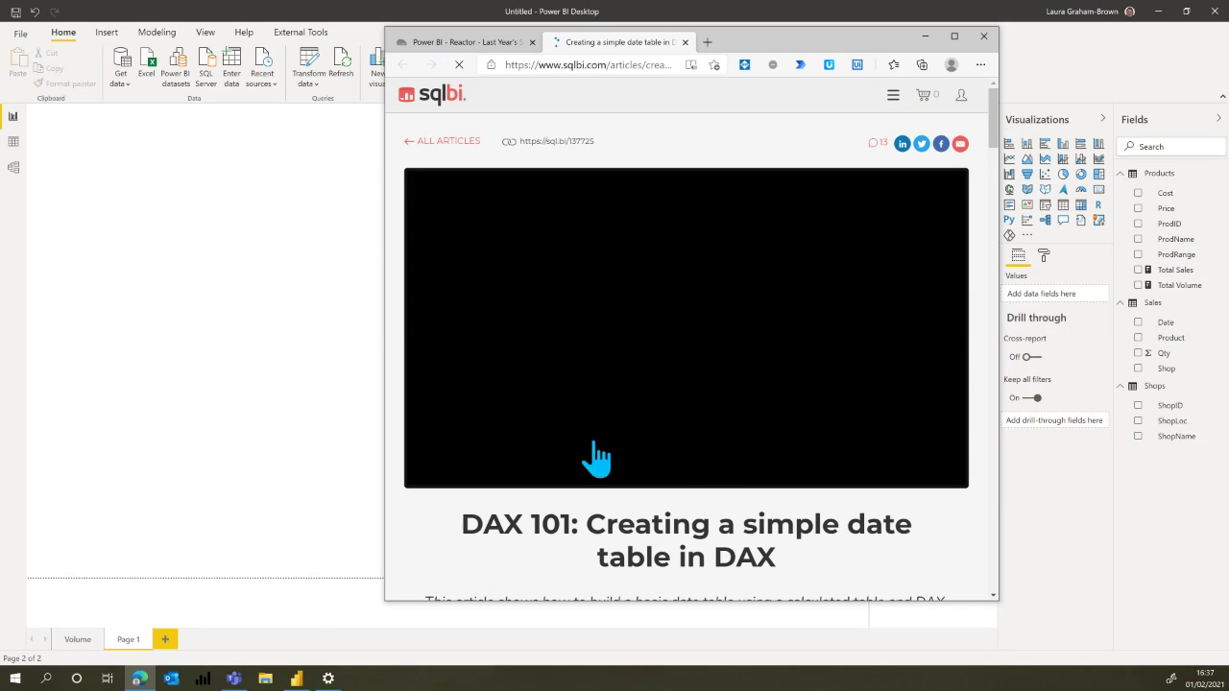
- Find the Date table expression that uses CALENDARAUTO in the SQLBI article and copy its DAX code
scroll(712, 450, "down", 3)
scroll(712, 449, "down", 2)
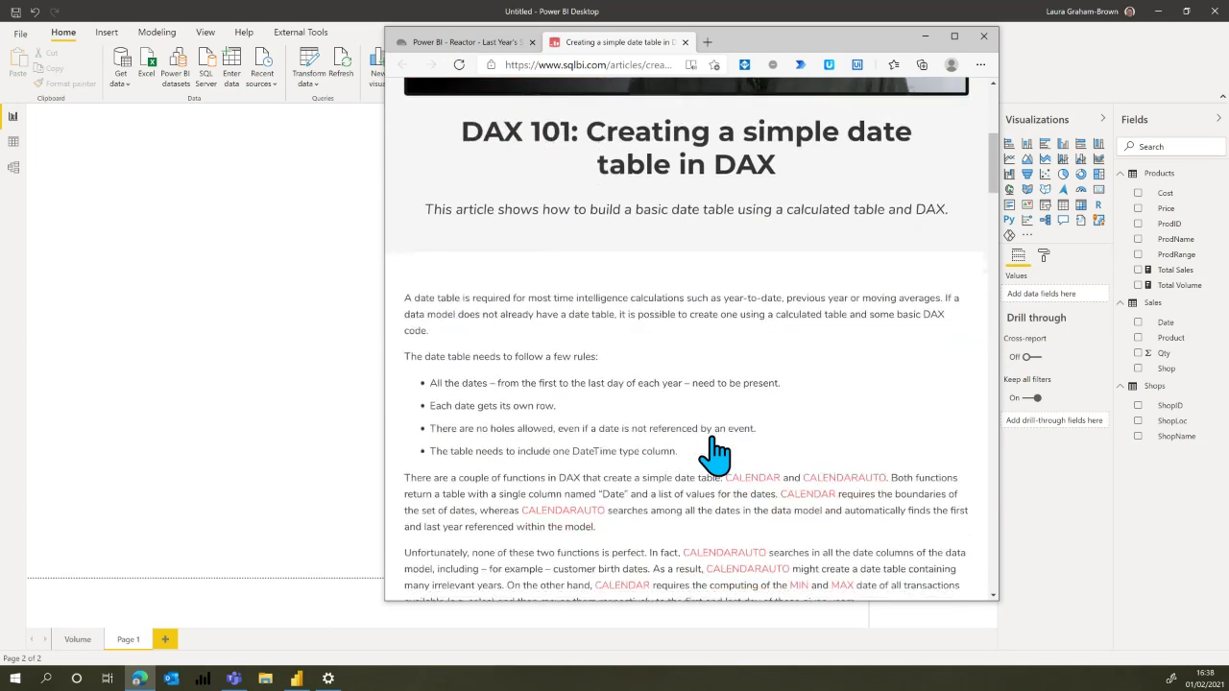
scroll(711, 448, "up", 4)
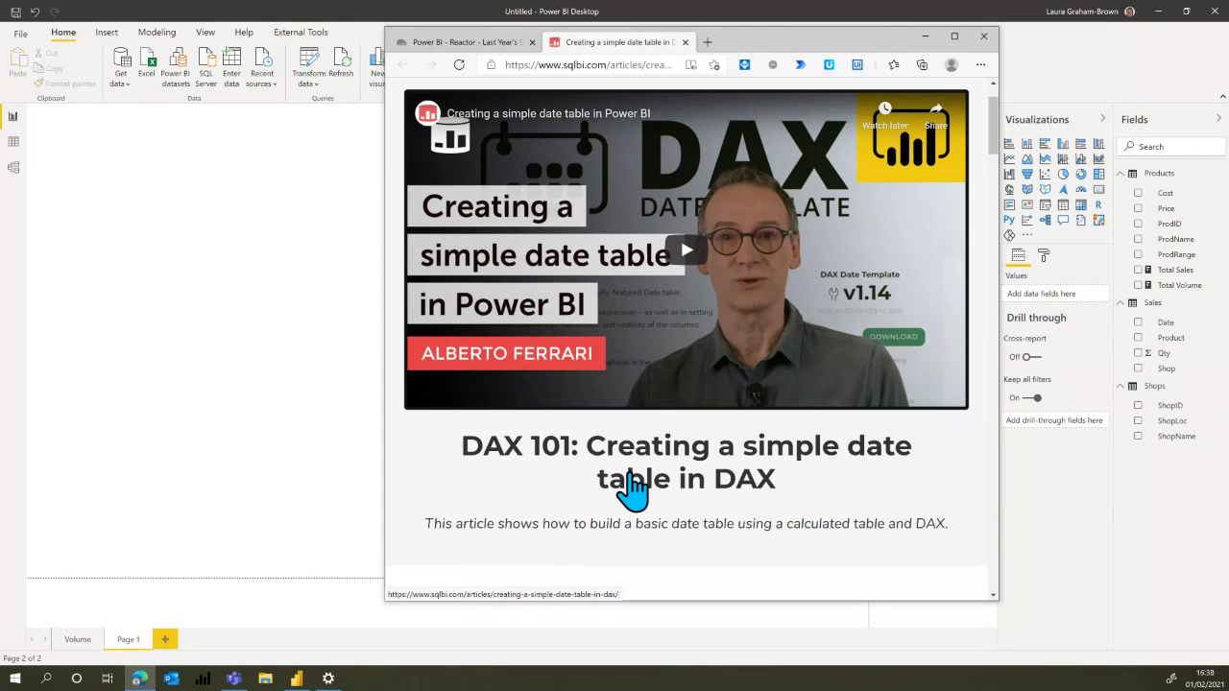
scroll(633, 490, "down", 3)
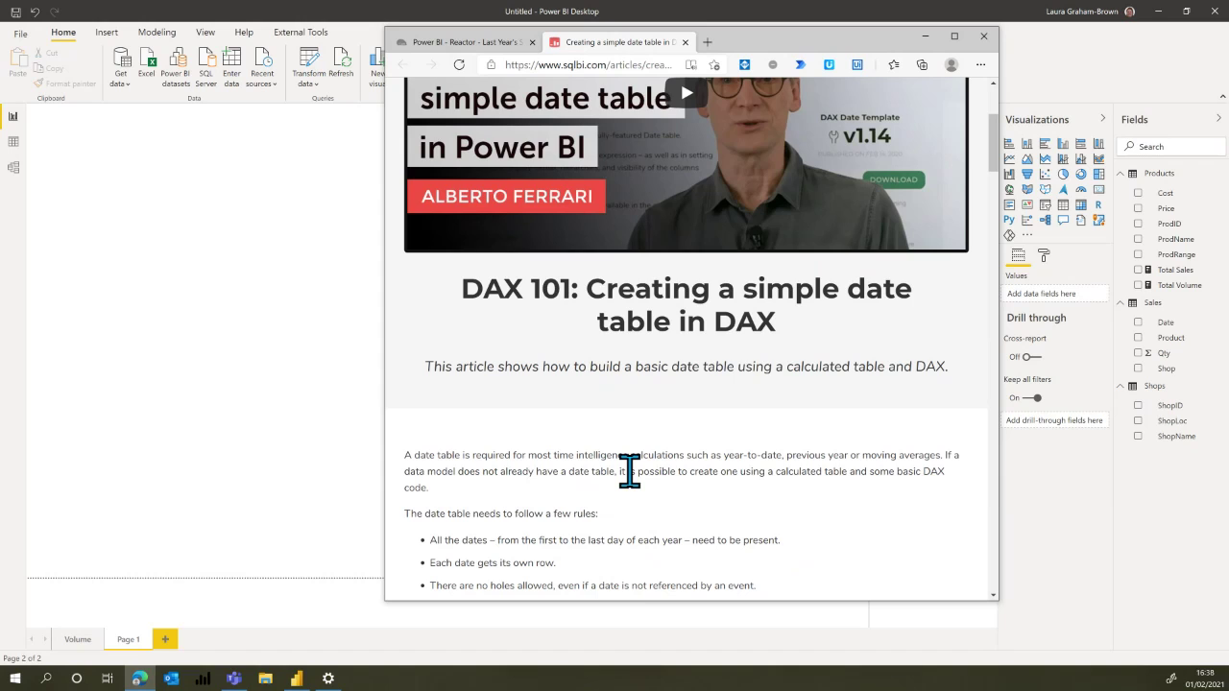
scroll(629, 470, "down", 10)
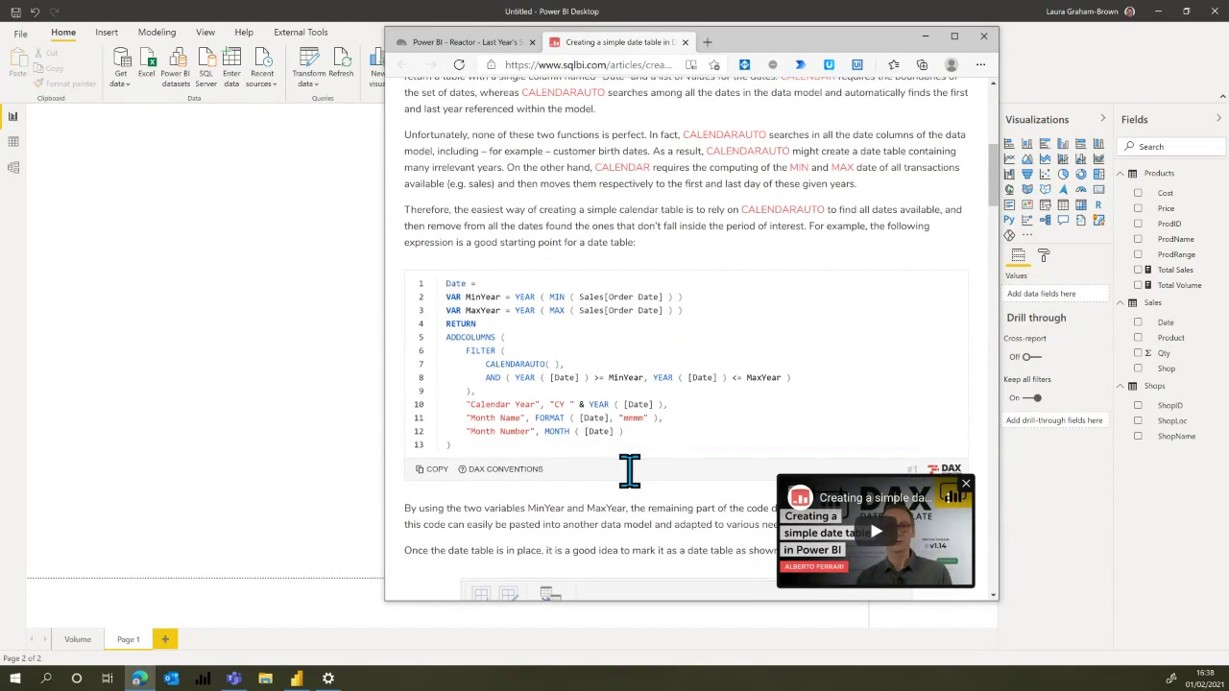
scroll(647, 452, "up", 10)
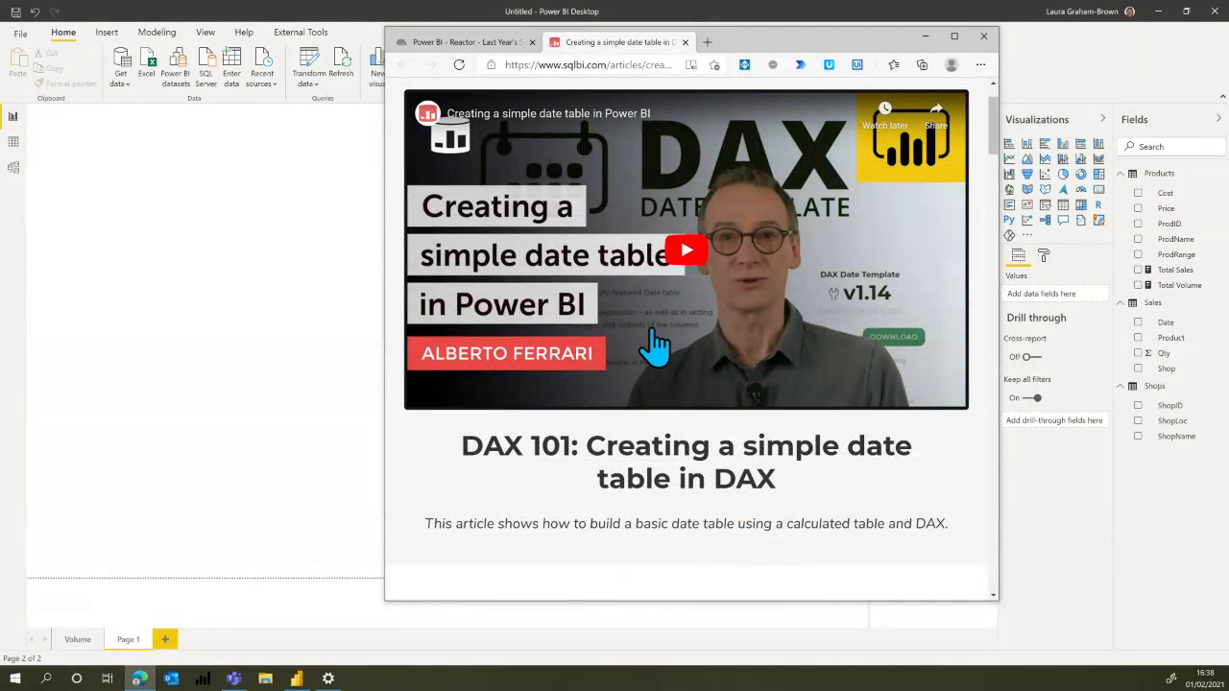
scroll(683, 492, "down", 10)
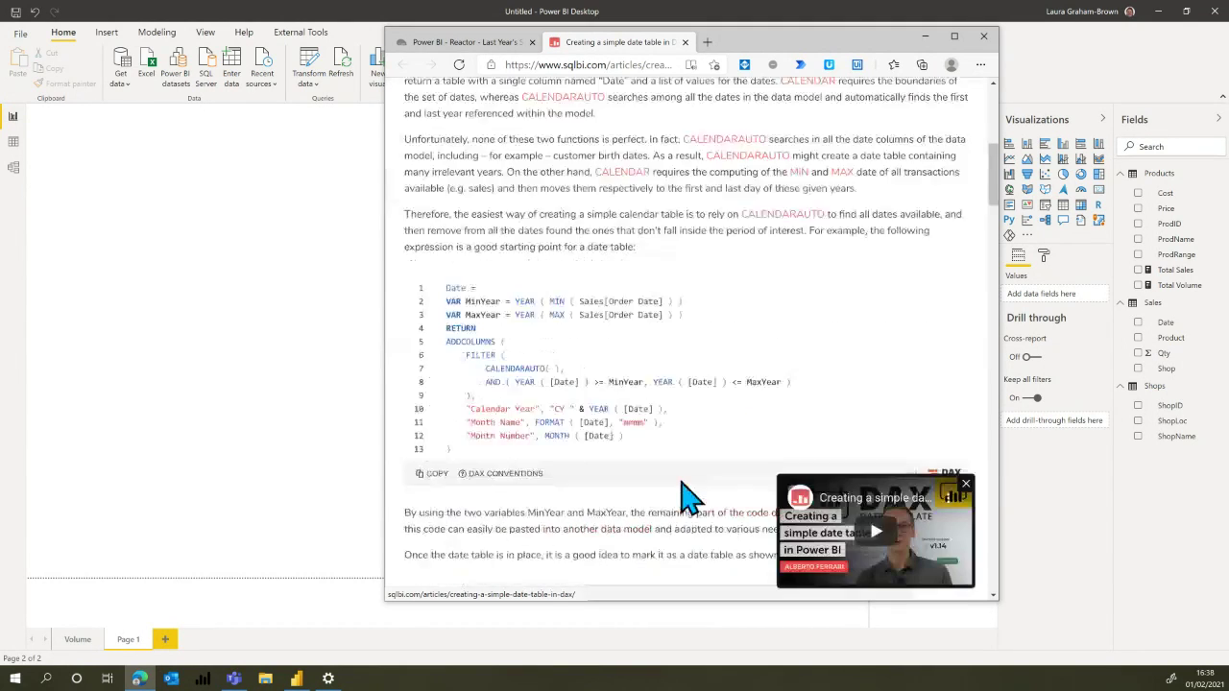
scroll(683, 494, "down", 1)
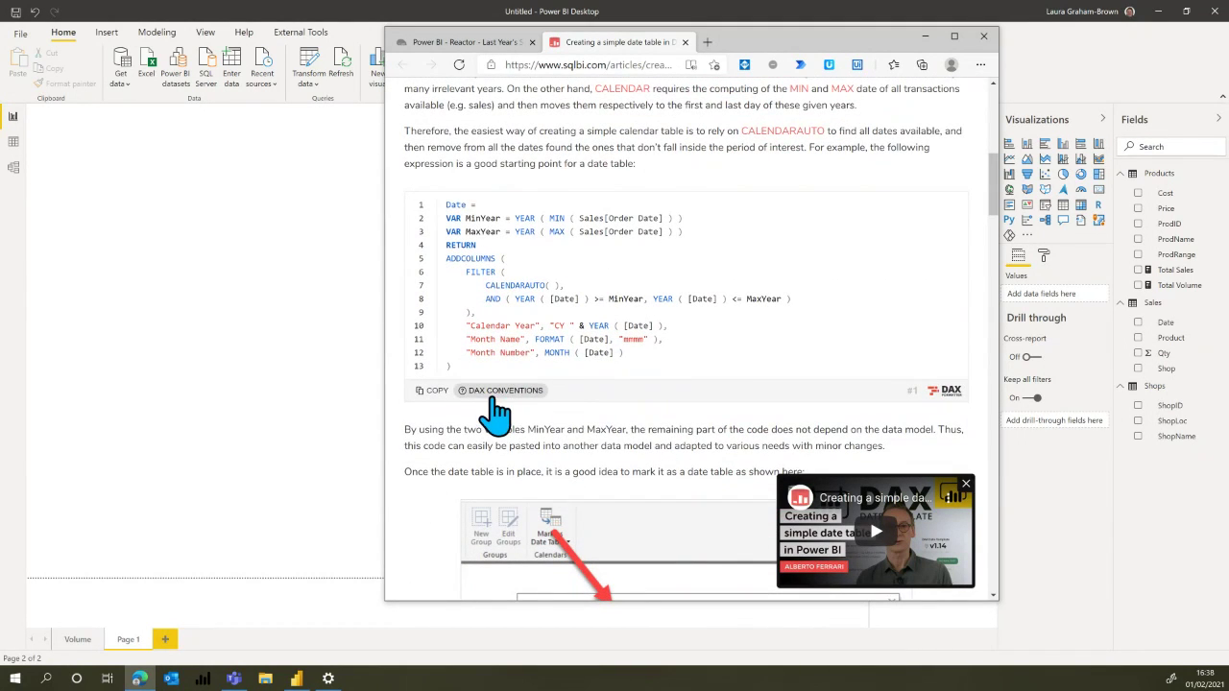
left_click(432, 391)
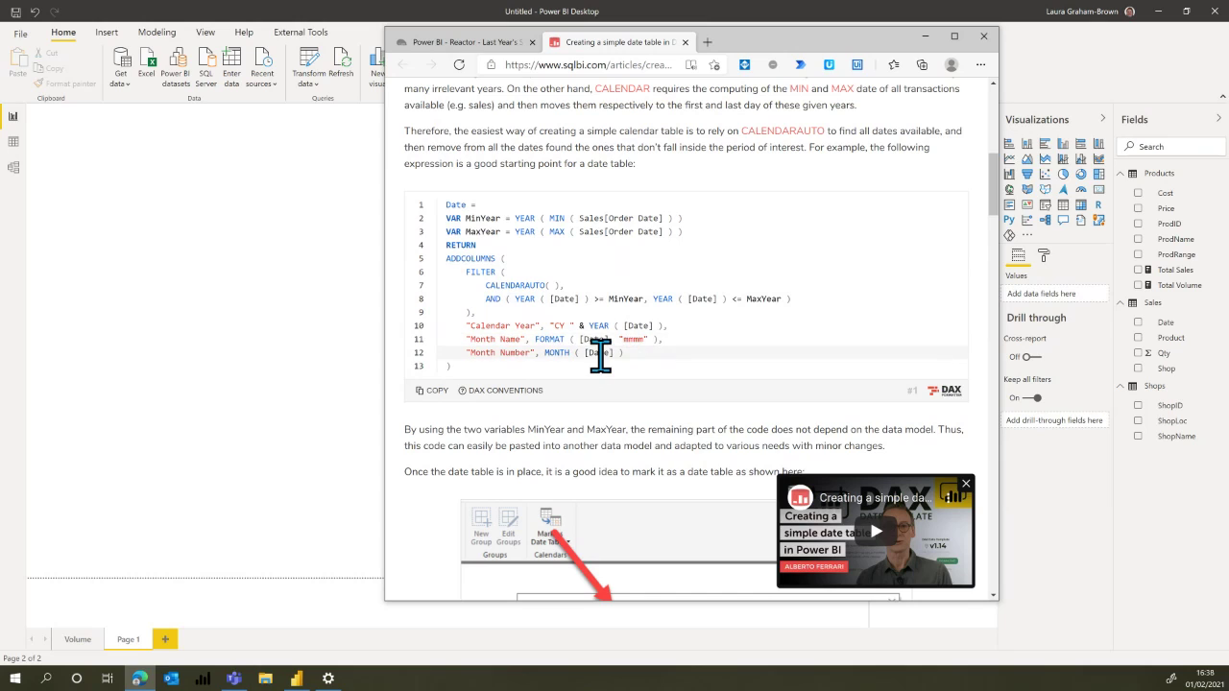
- Return to Power BI Desktop and create a calculated table in Data view, replacing its default formula with the copied Date table code
left_click(326, 471)
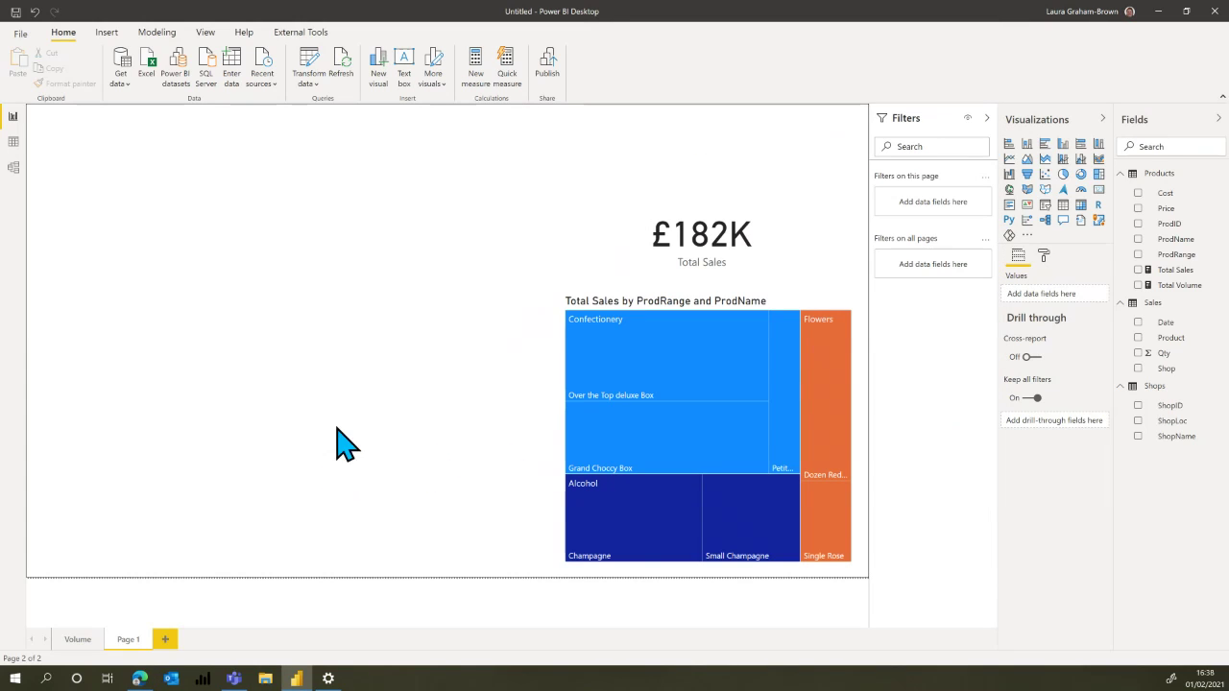
left_click(15, 142)
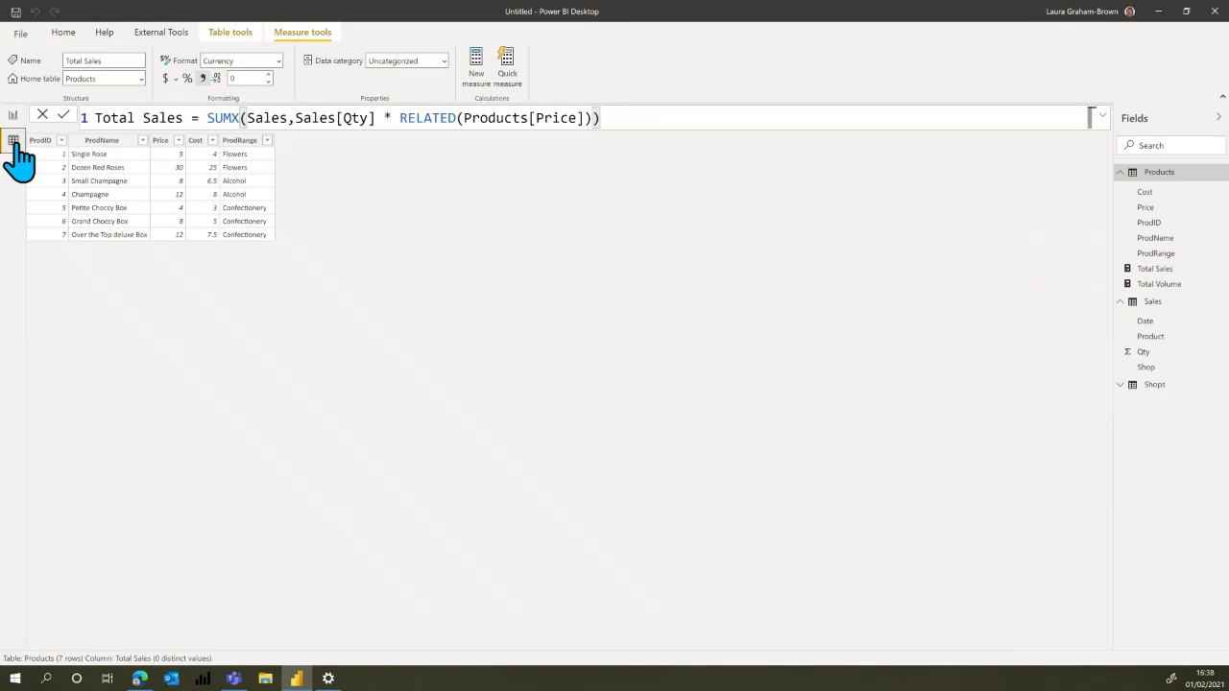
left_click(63, 37)
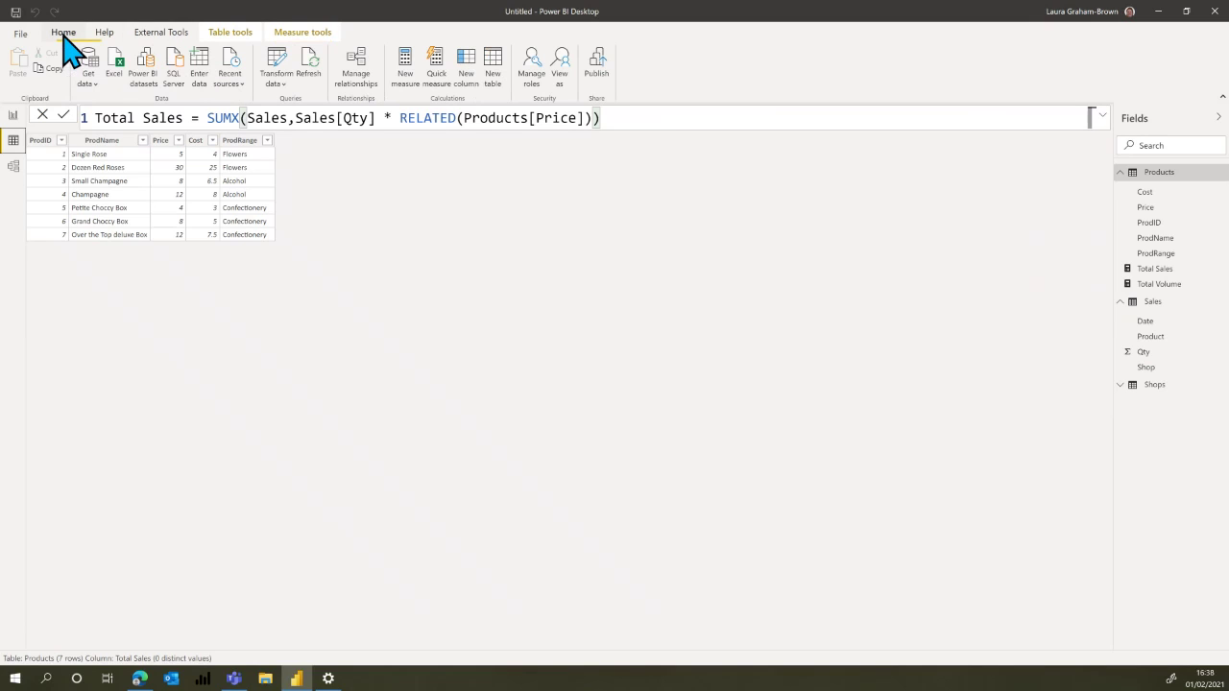
left_click(493, 82)
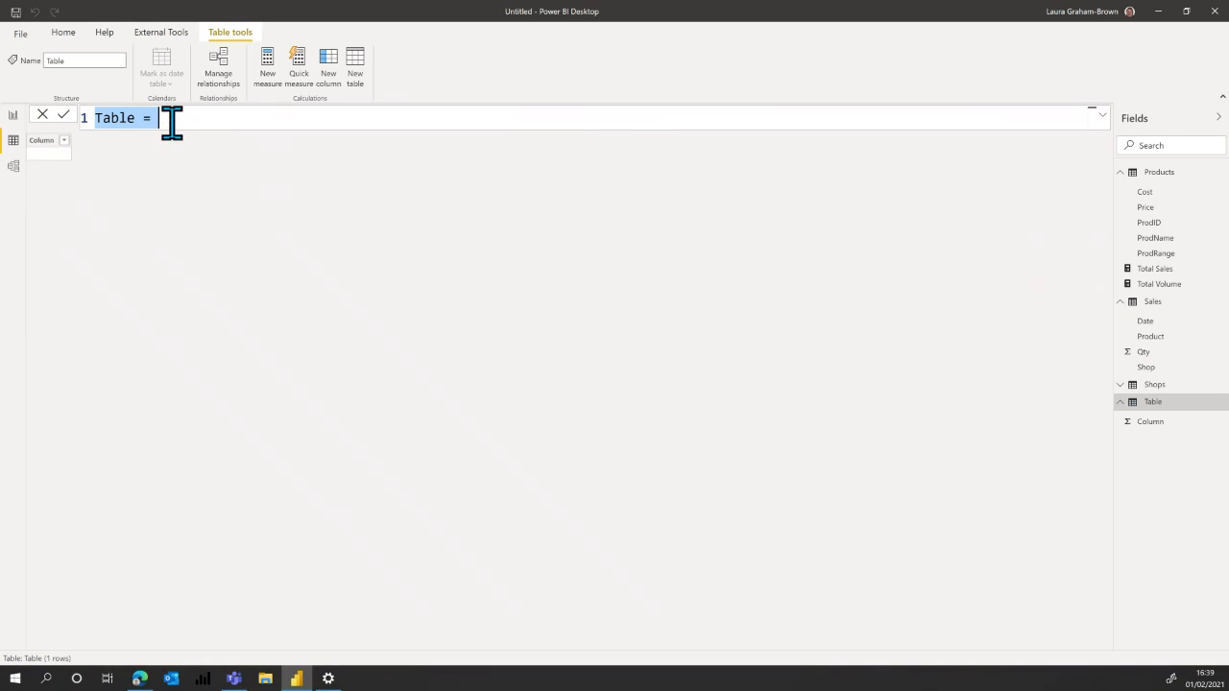
key("BackSpace")
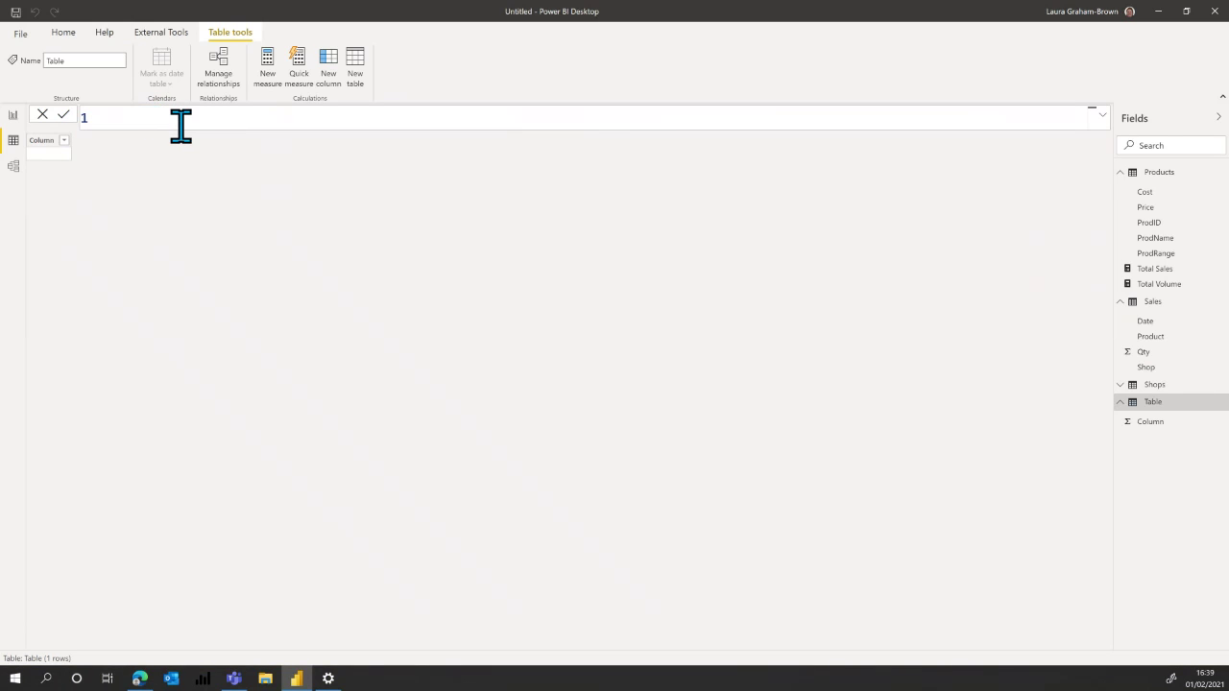
key("ctrl+v")
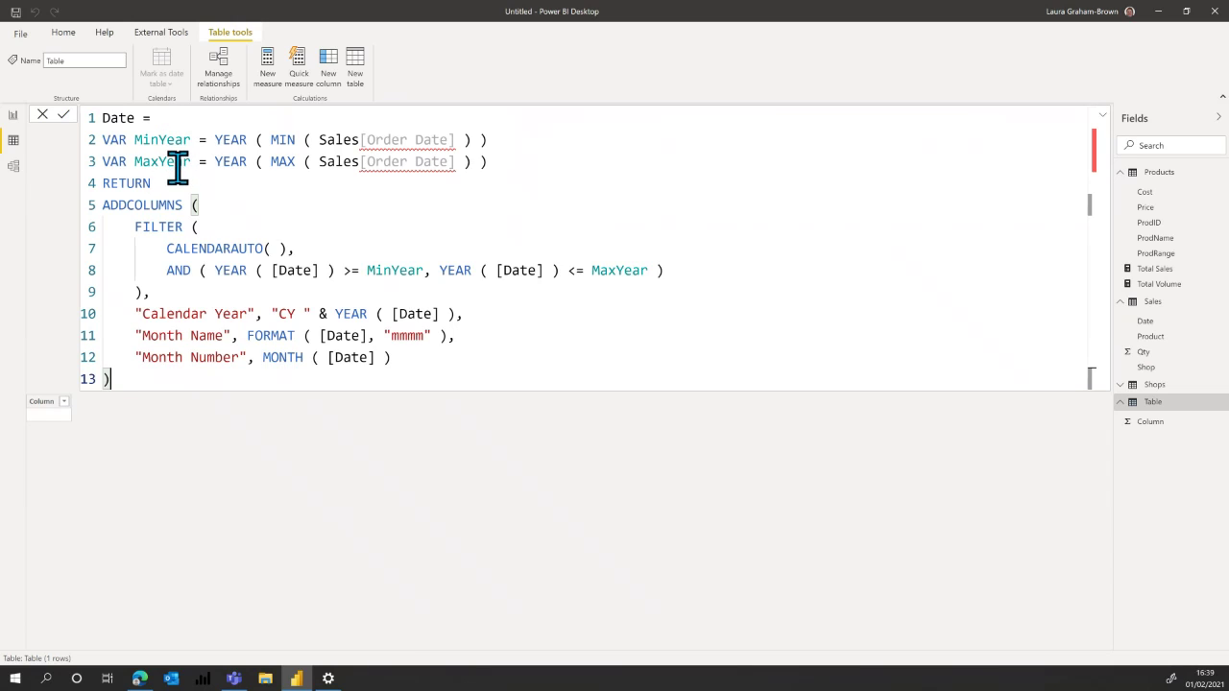
- Change the column reference in the MinYear variable from Sales[Order Date] to Sales[Date]
left_click(343, 148)
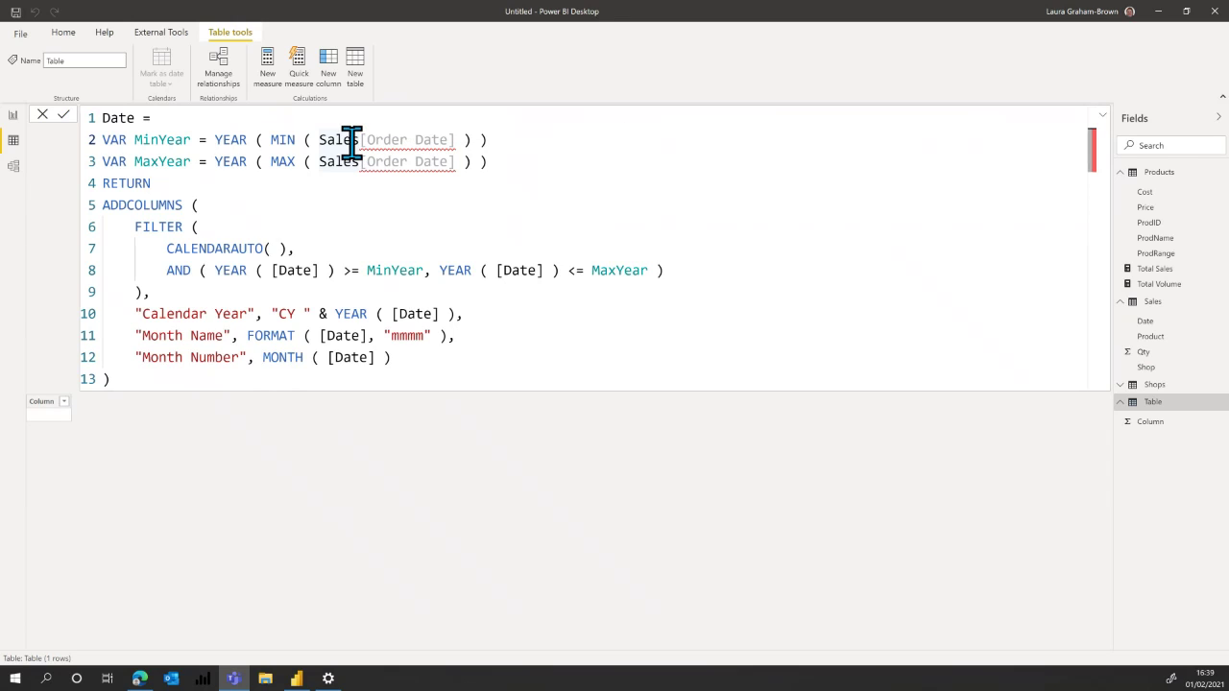
left_click(455, 141)
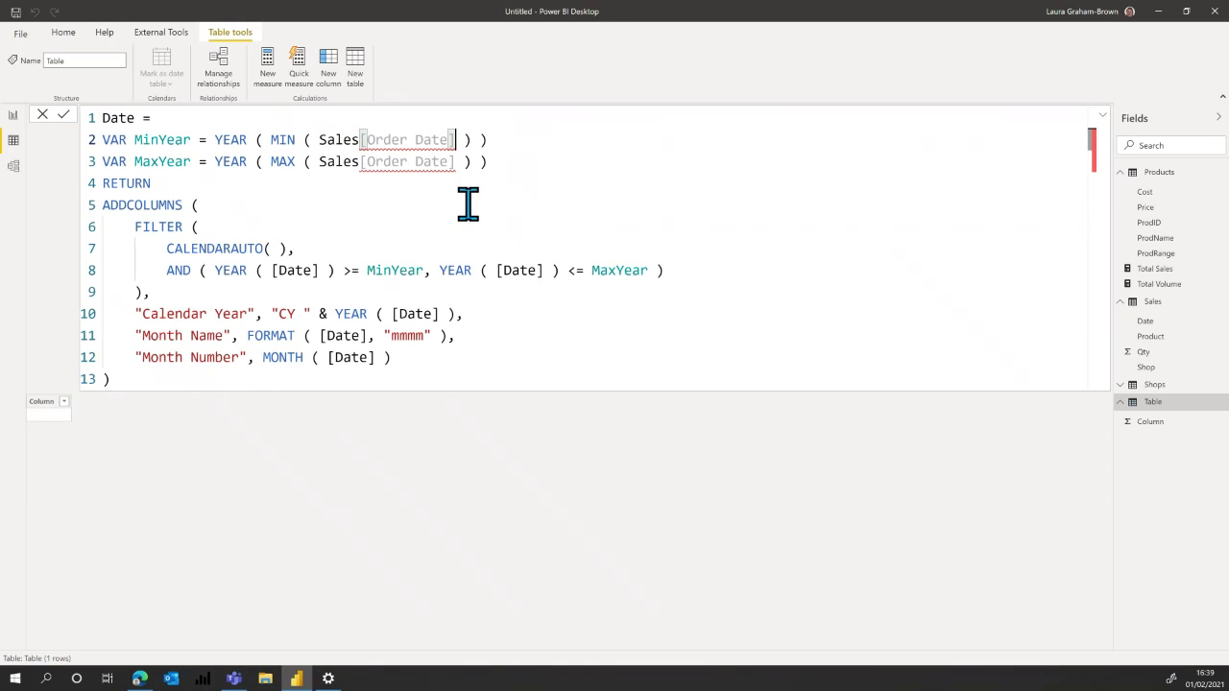
key("BackSpace")
key("BackSpace")
key("BackSpace")
key("BackSpace")
key("BackSpace")
key("BackSpace")
key("BackSpace")
key("BackSpace")
key("BackSpace")
key("BackSpace")
key("BackSpace")
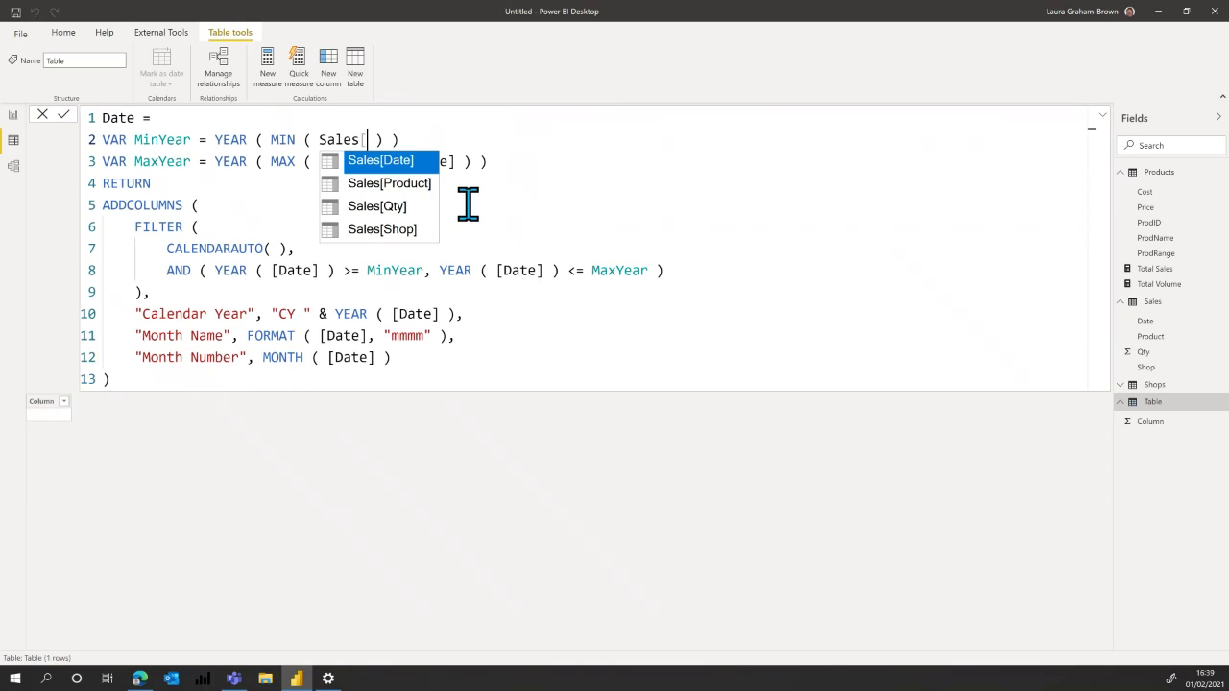
key("Tab")
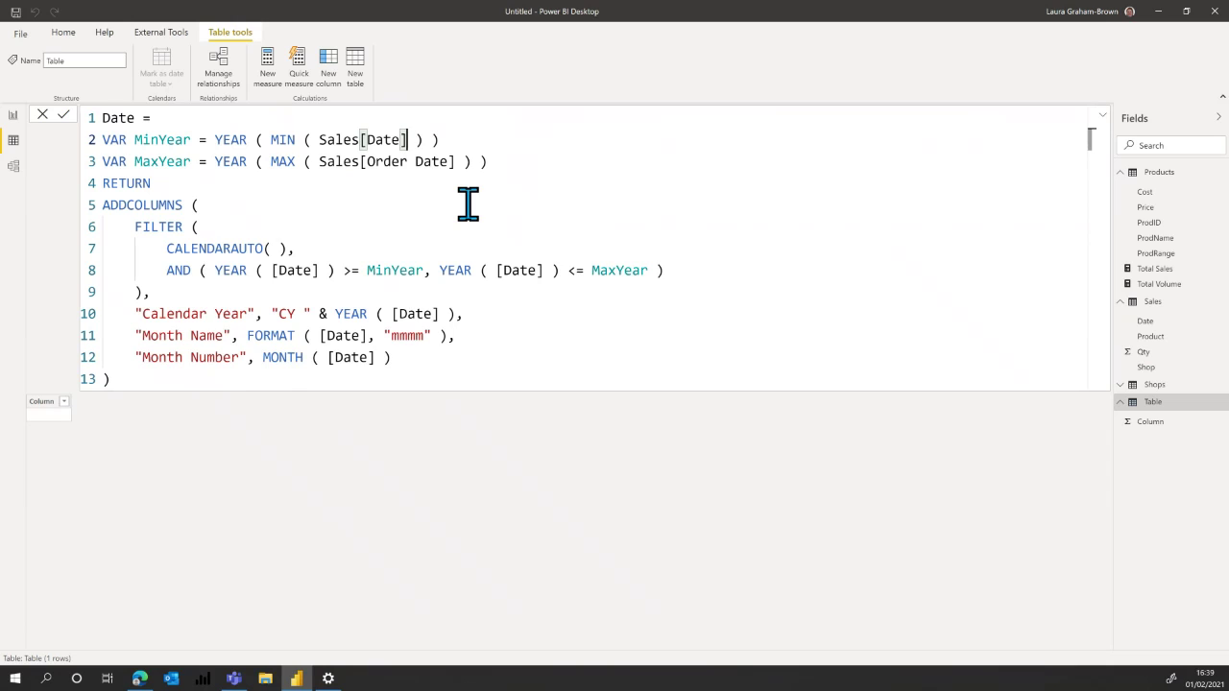
- Change the column reference in the MaxYear variable to Sales[Date] and dismiss the formula suggestions
left_click(416, 163)
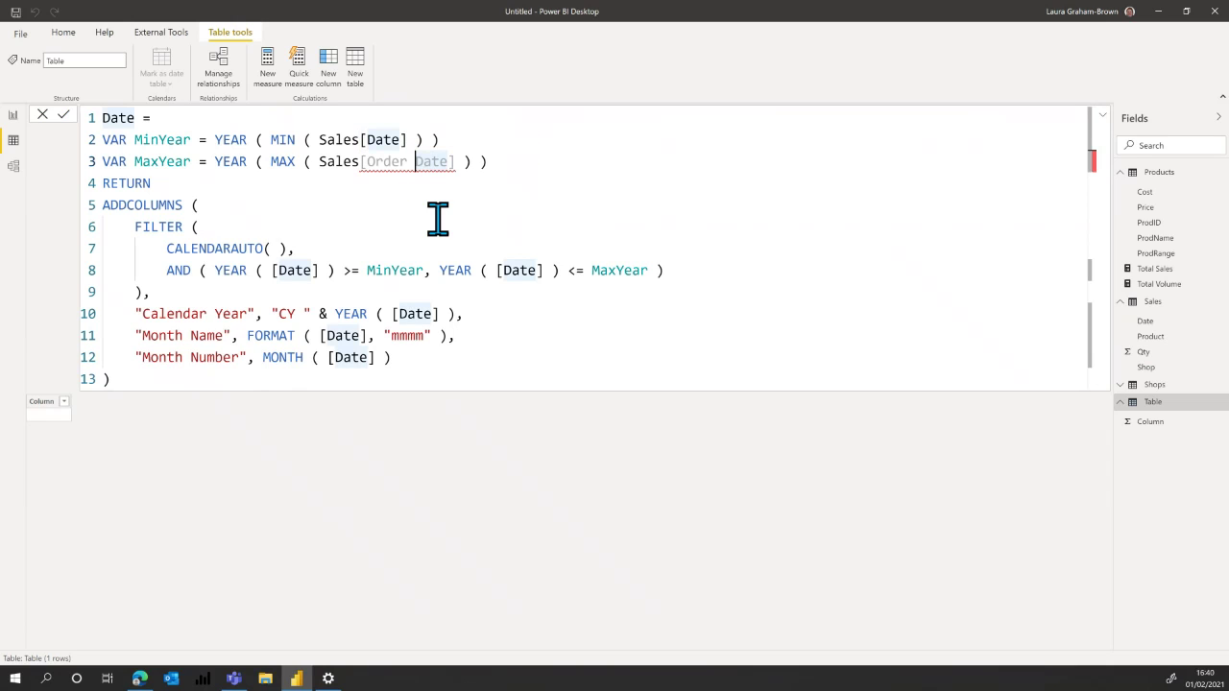
key("BackSpace")
key("BackSpace")
key("BackSpace")
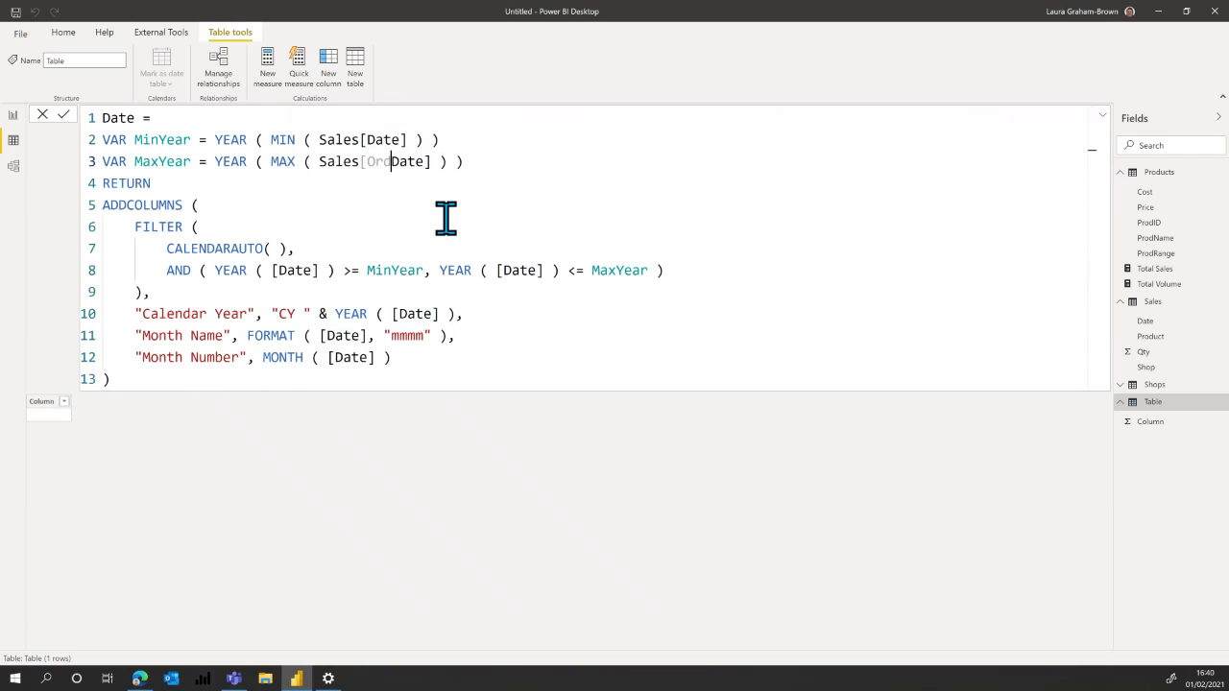
key("BackSpace")
key("BackSpace")
key("BackSpace")
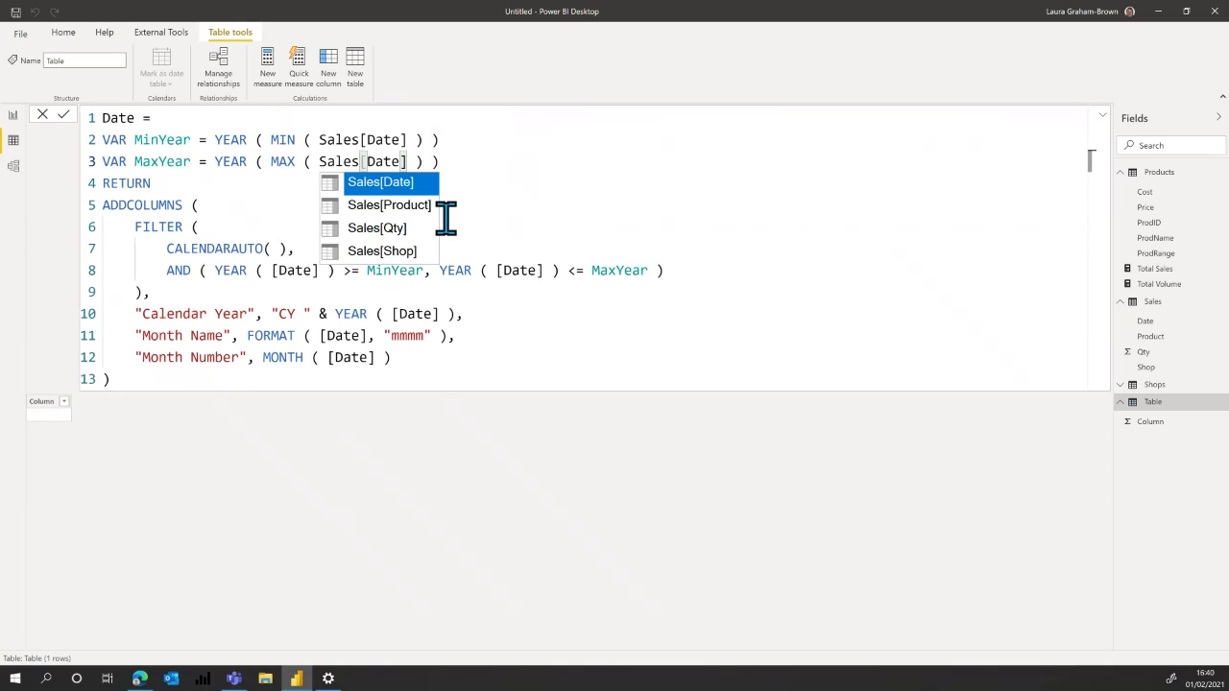
left_click(509, 188)
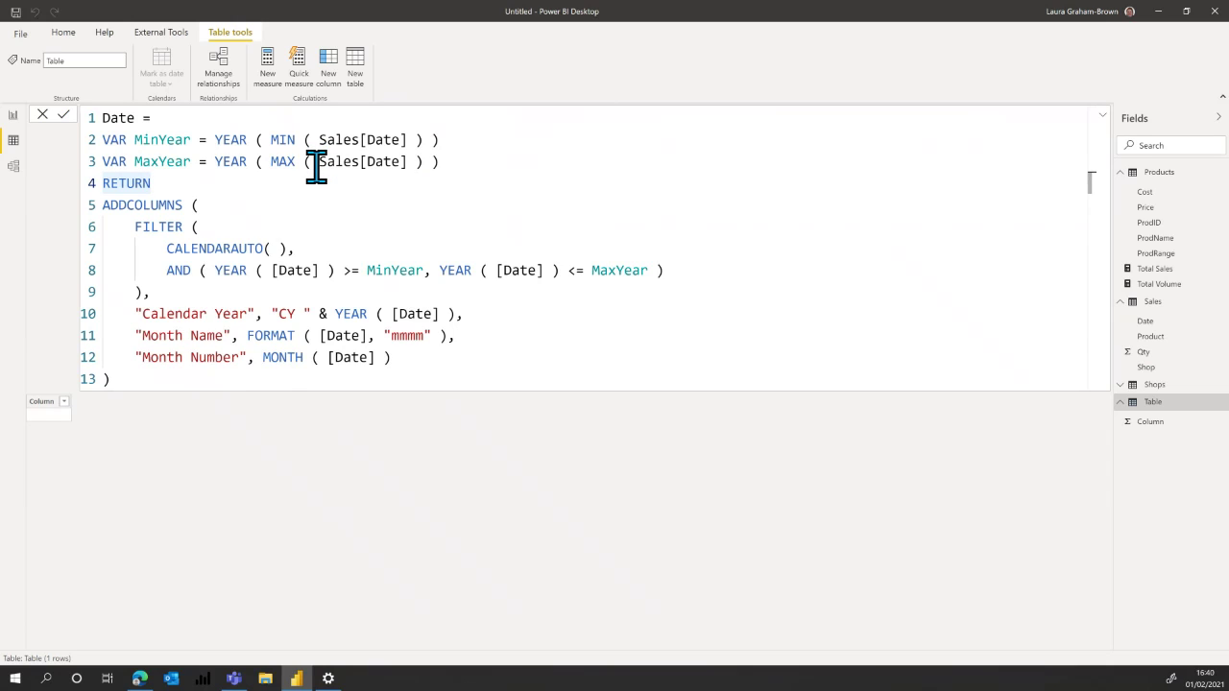
- Commit the edited DAX formula to create the calculated Date table
left_click(159, 227)
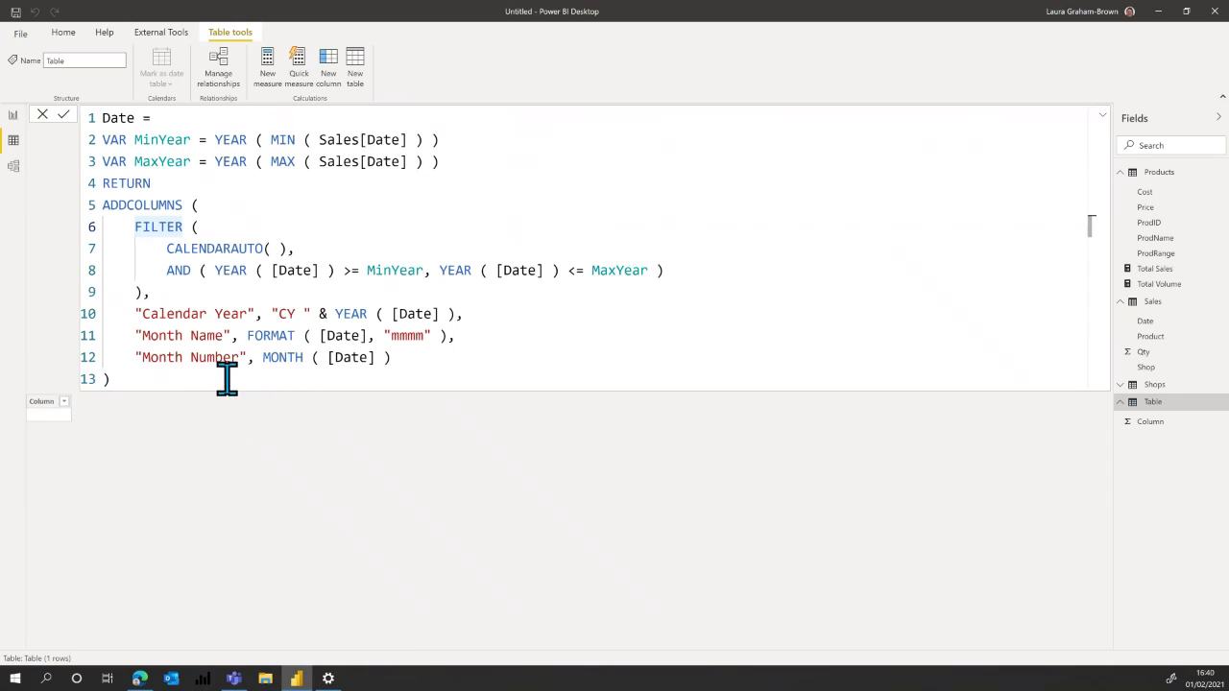
left_click(166, 380)
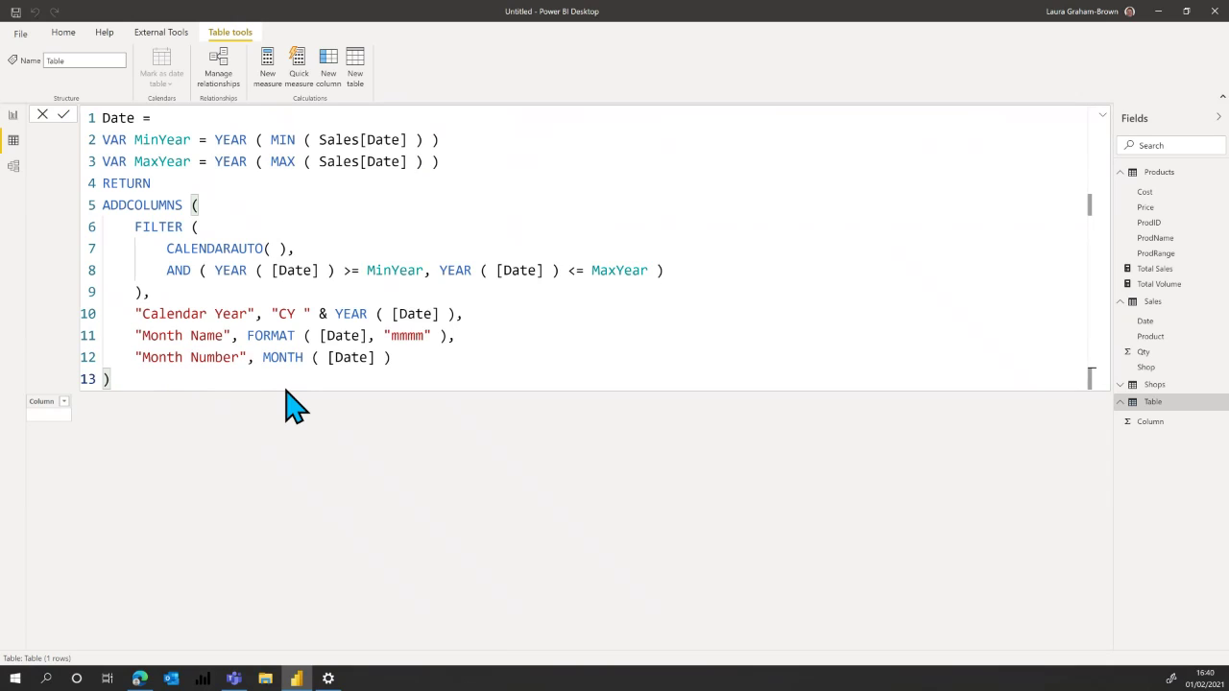
key("Return")
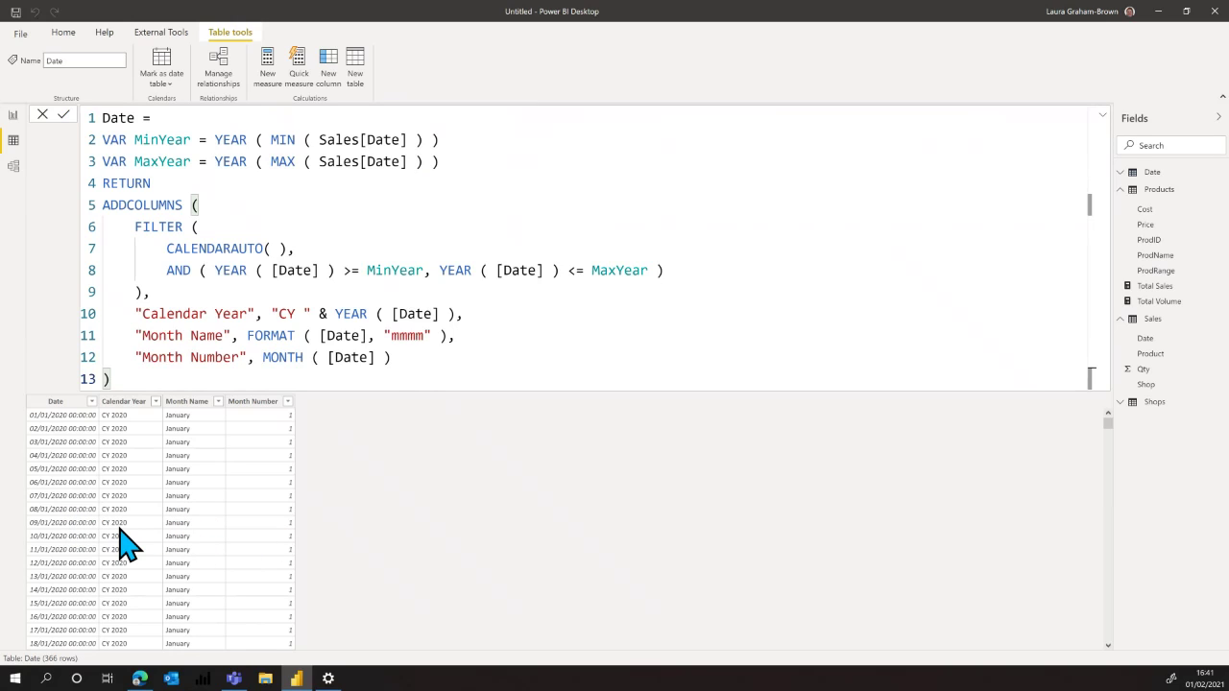
- Add a stacked column chart to report Page 1, enlarge it and position it beside the treemap
left_click(13, 118)
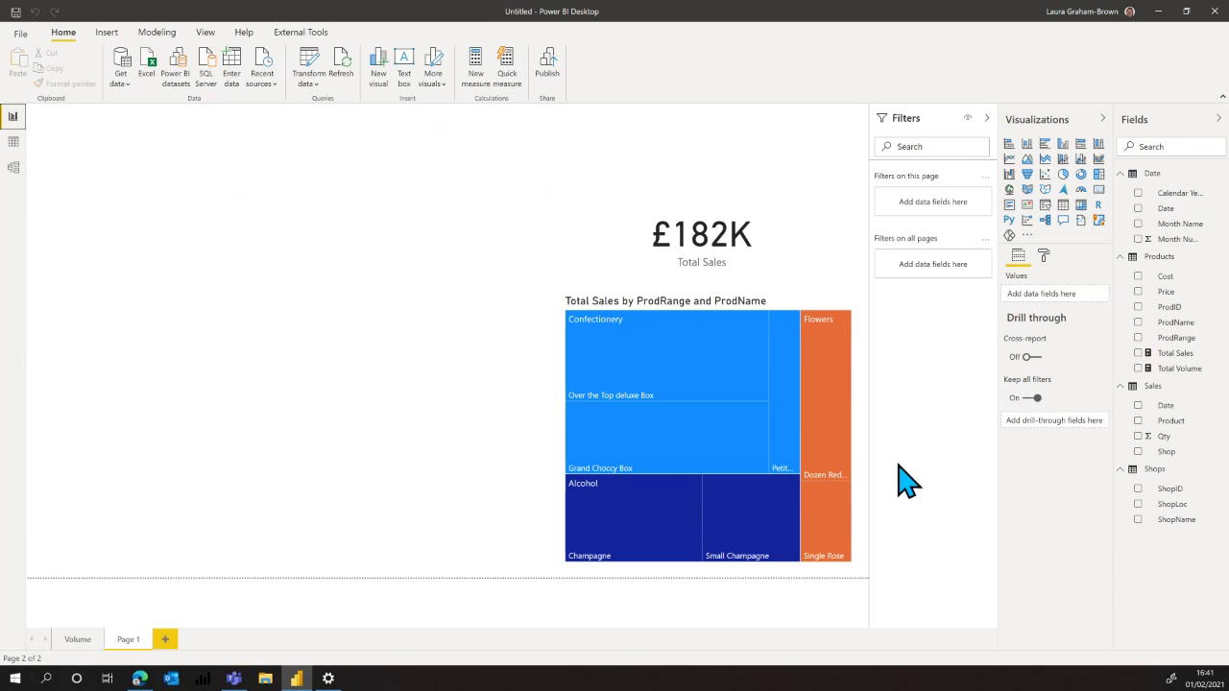
left_click(1027, 144)
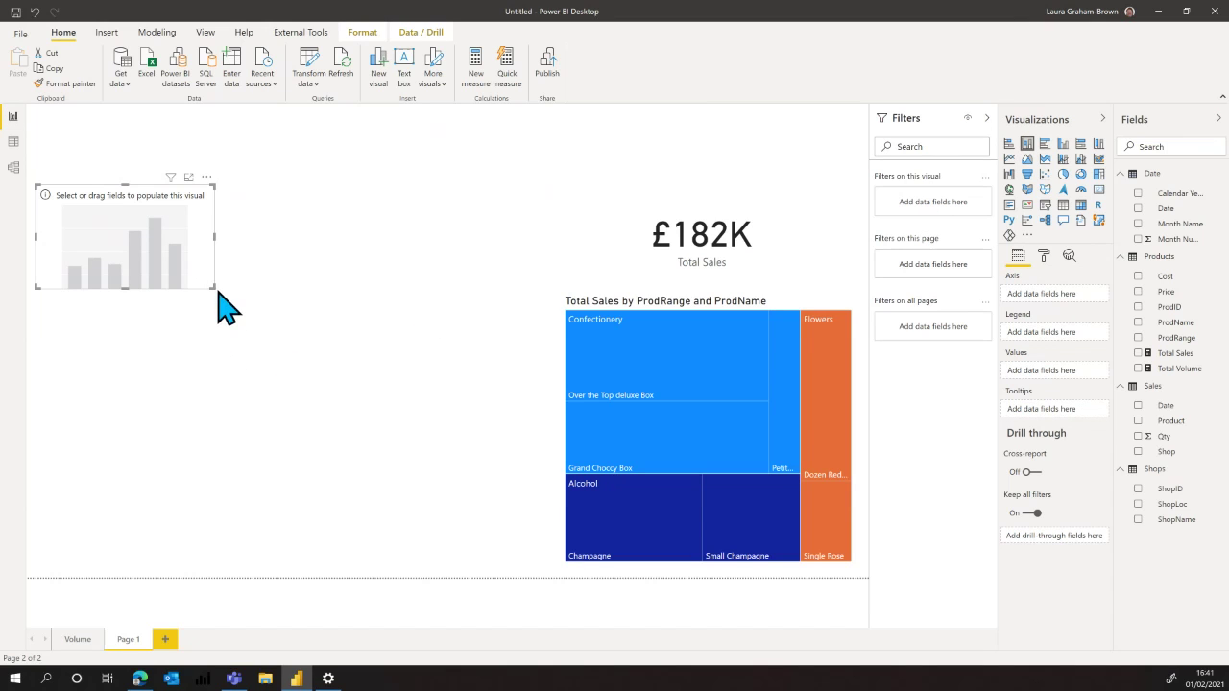
left_click_drag(212, 286, 489, 422)
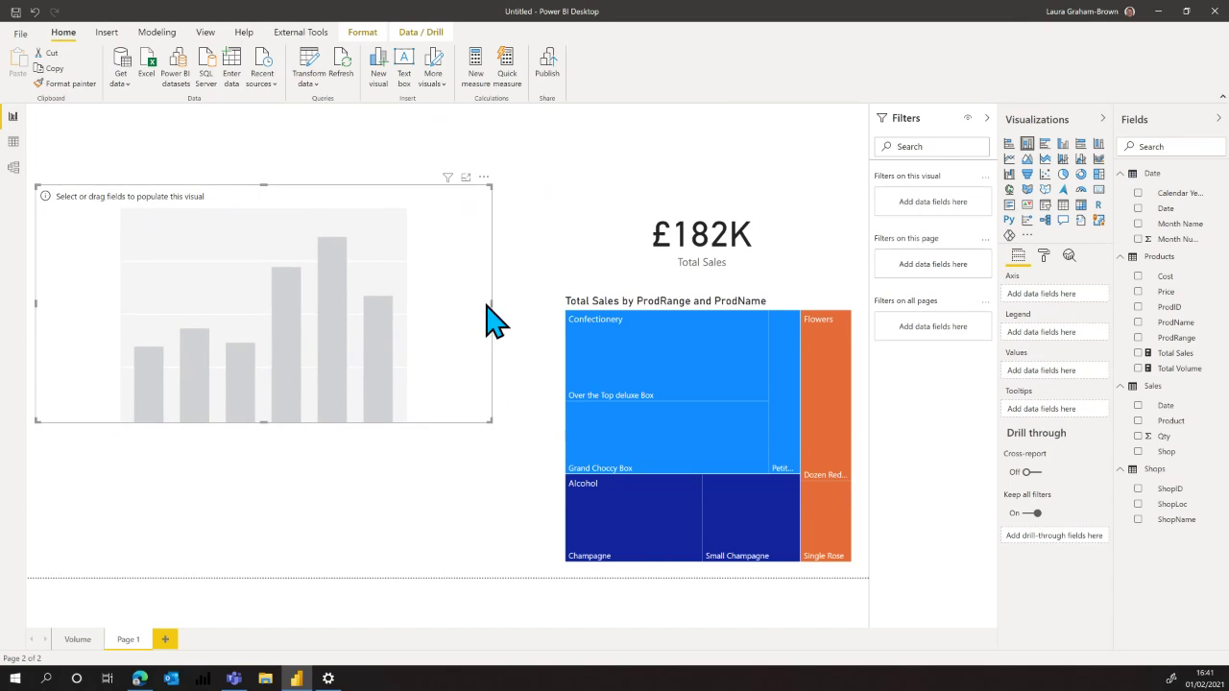
left_click_drag(444, 208, 467, 256)
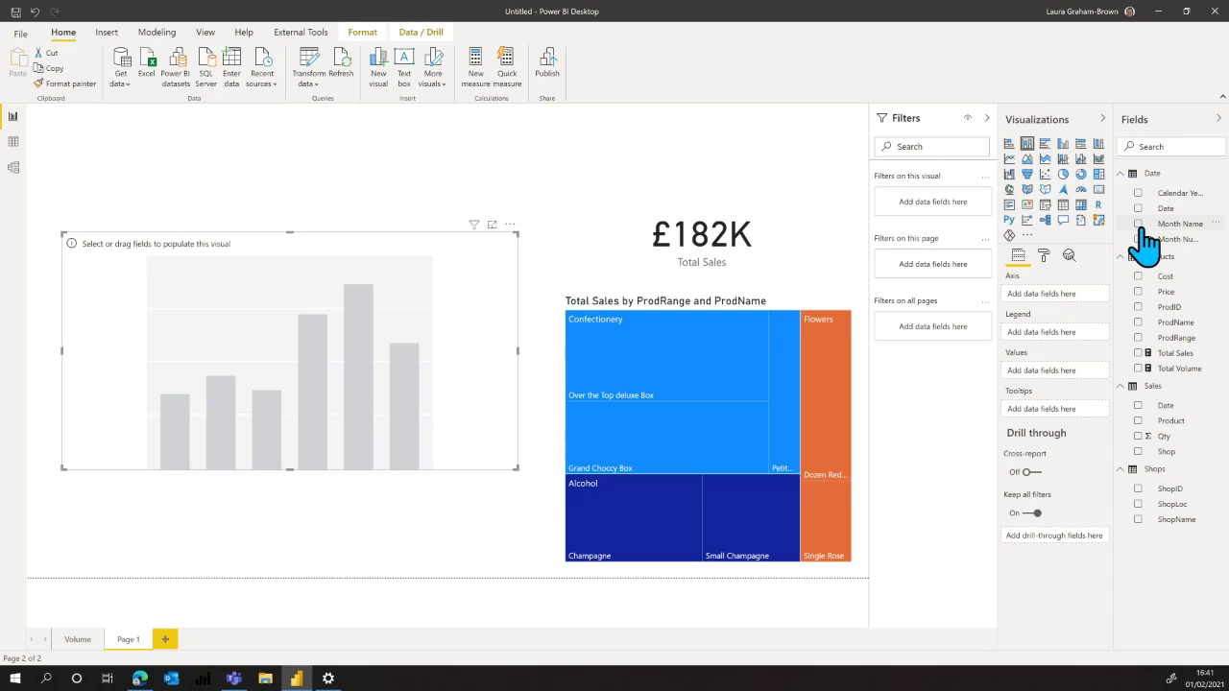
- Set the column chart's axis to Month Name from the Date table and its values to Total Sales
left_click_drag(1143, 229, 1075, 294)
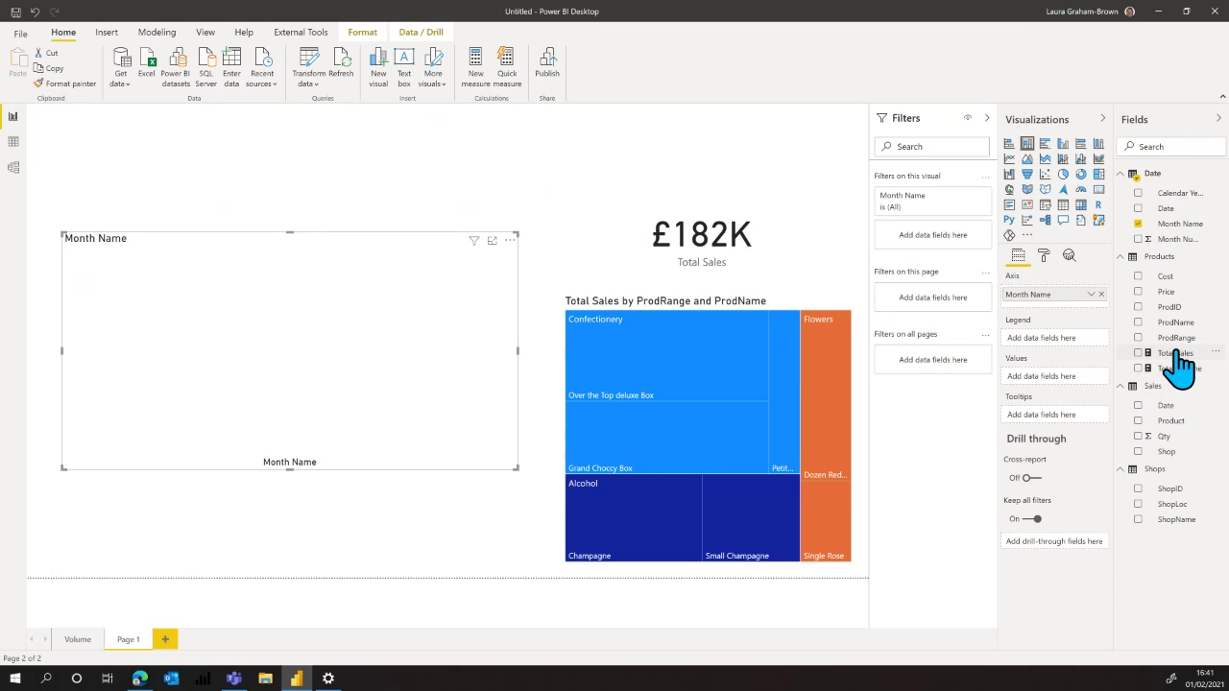
left_click_drag(1174, 355, 1074, 380)
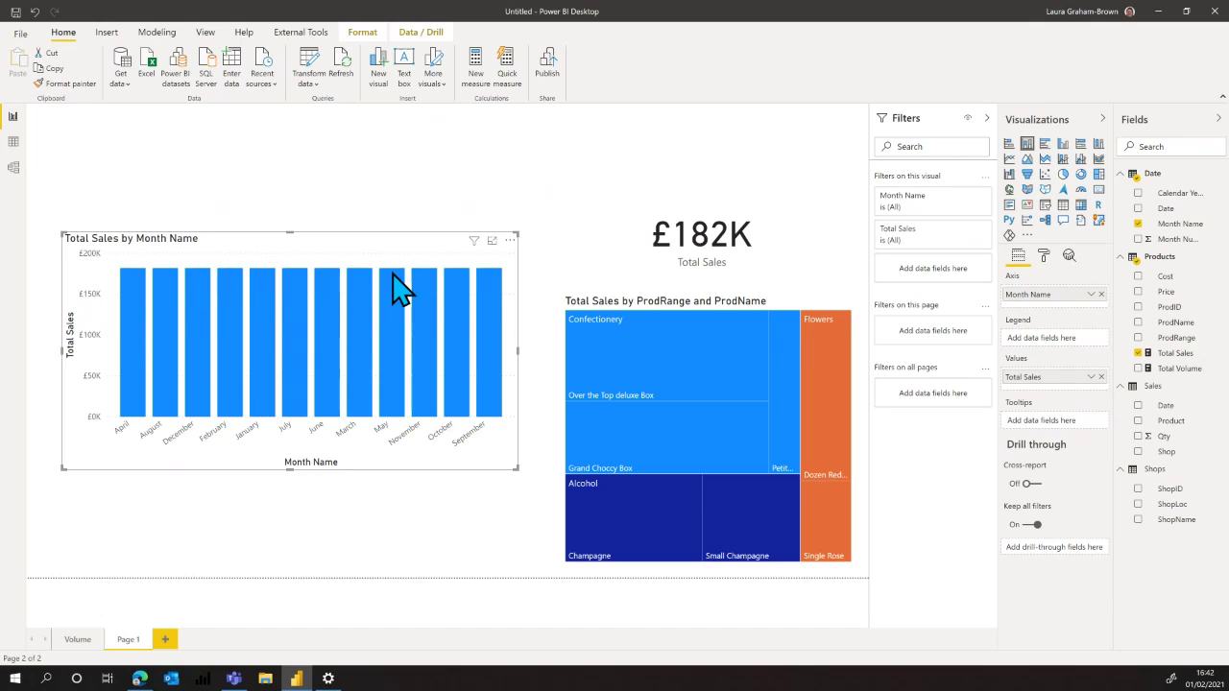
mouse_move(485, 273)
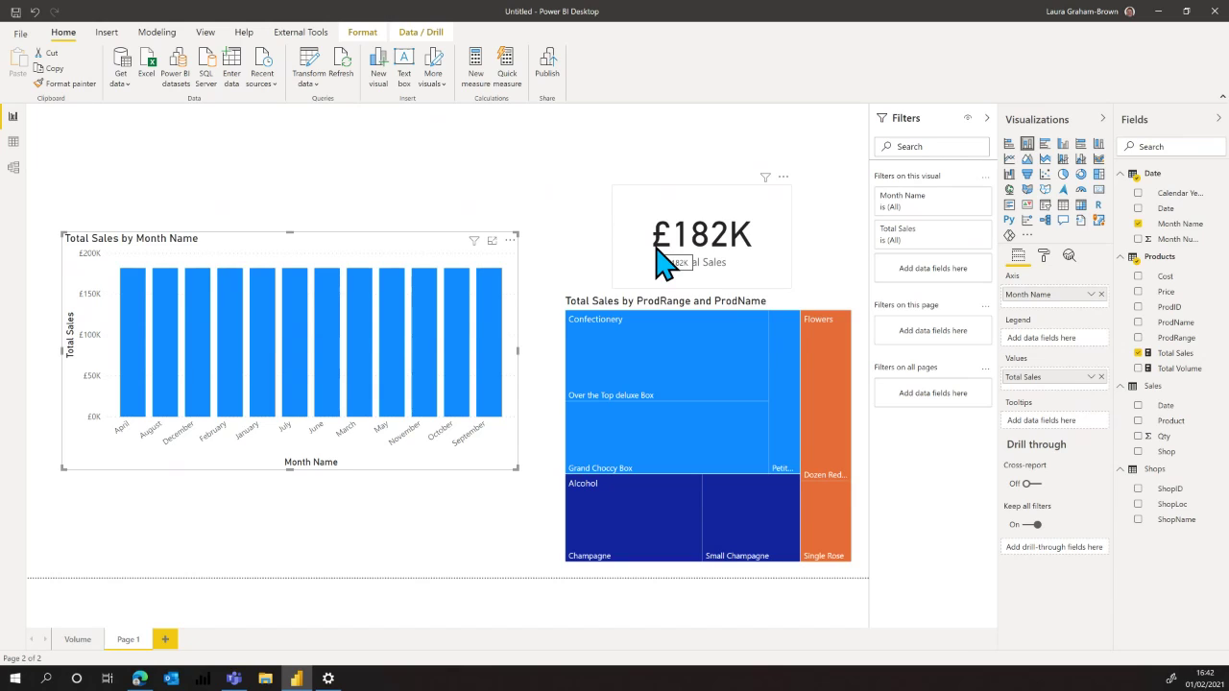
- Place the Date table beneath Products in the model diagram and relate its Date column to the Date column in Sales
left_click(13, 168)
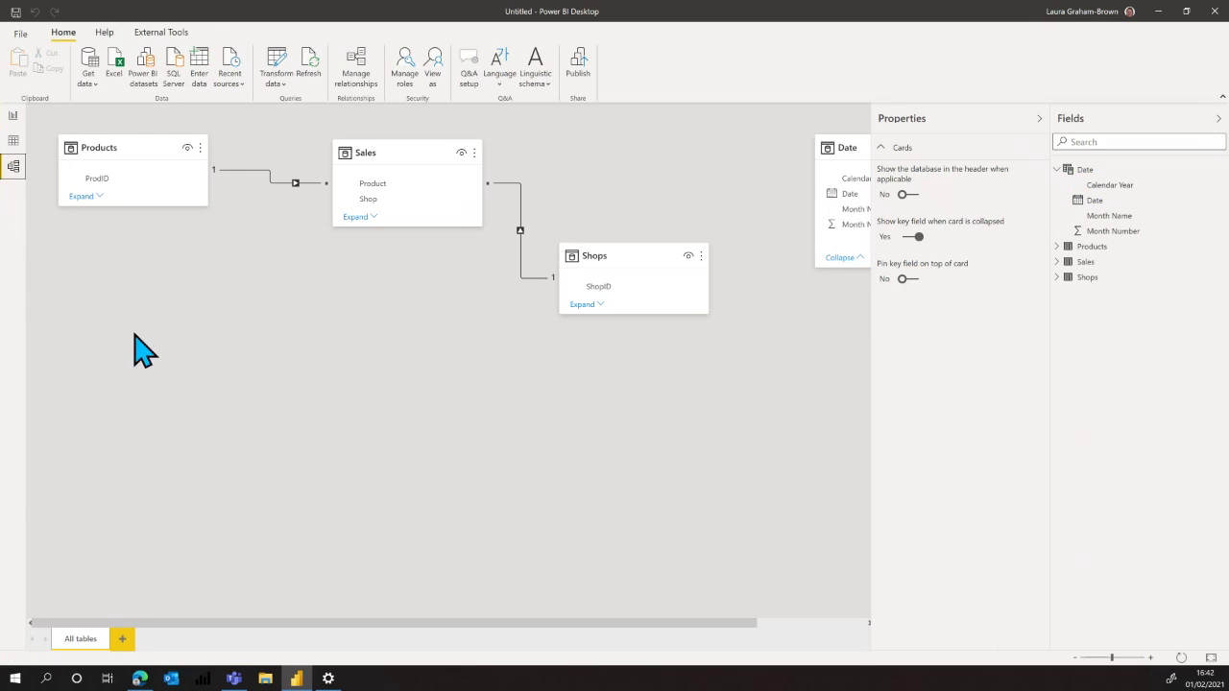
left_click_drag(843, 144, 144, 321)
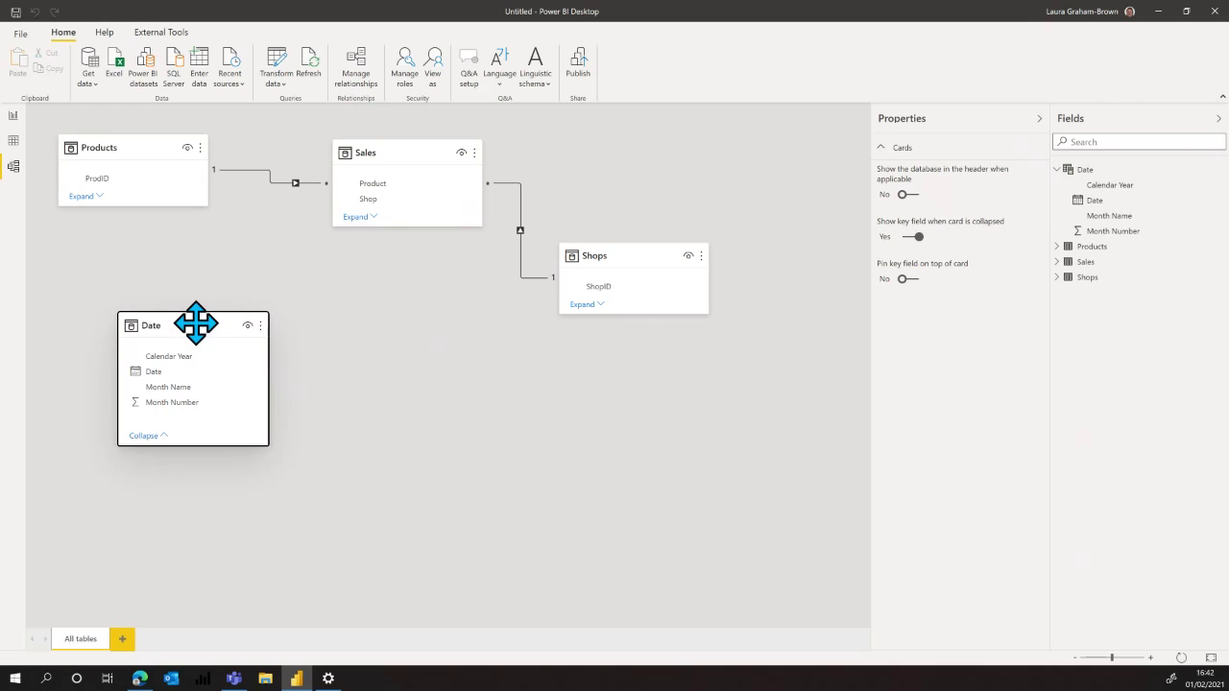
left_click_drag(195, 321, 136, 296)
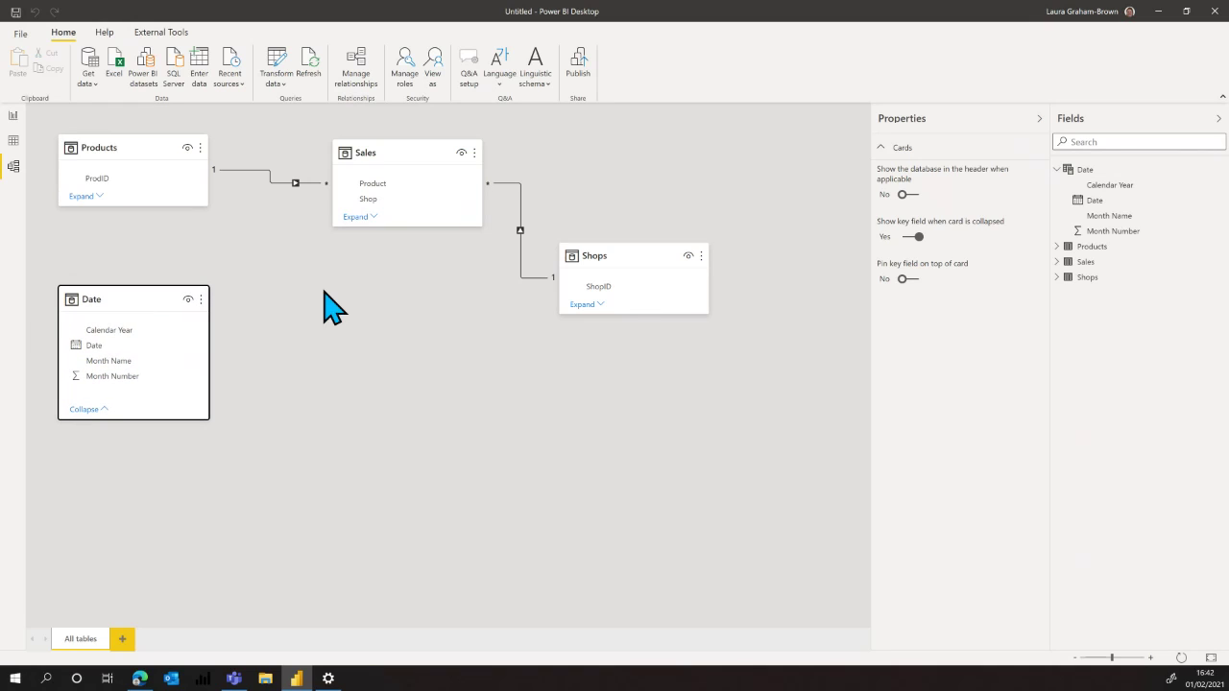
left_click(372, 218)
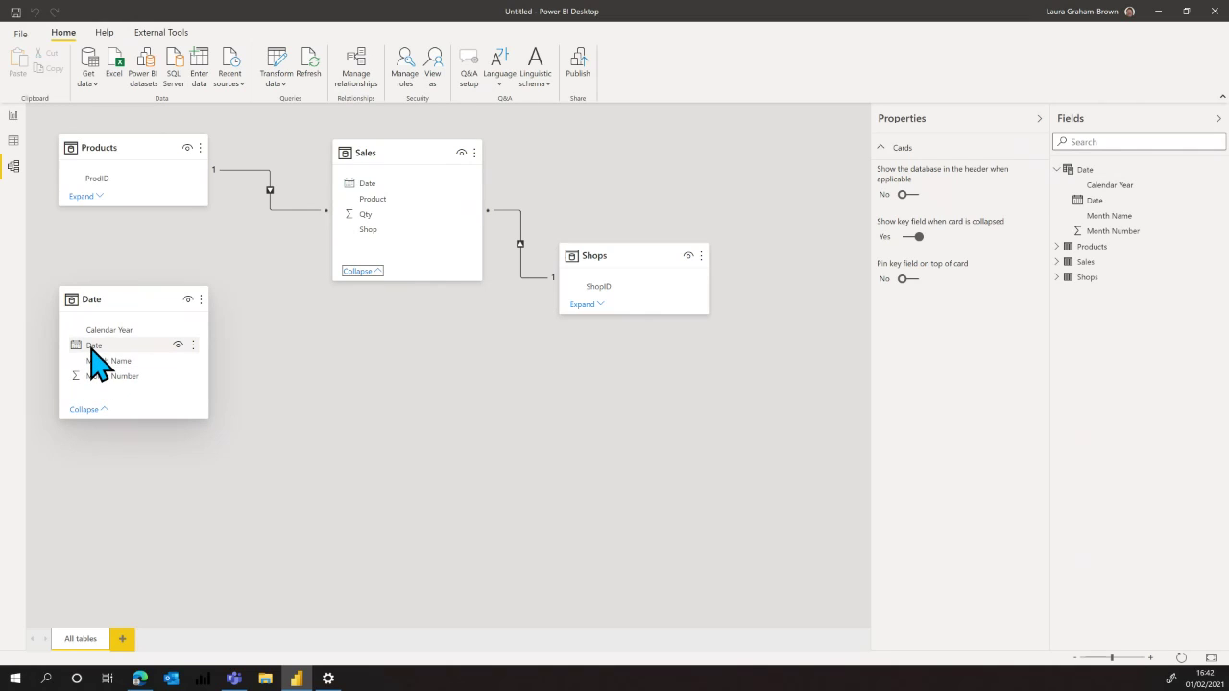
left_click_drag(91, 348, 376, 198)
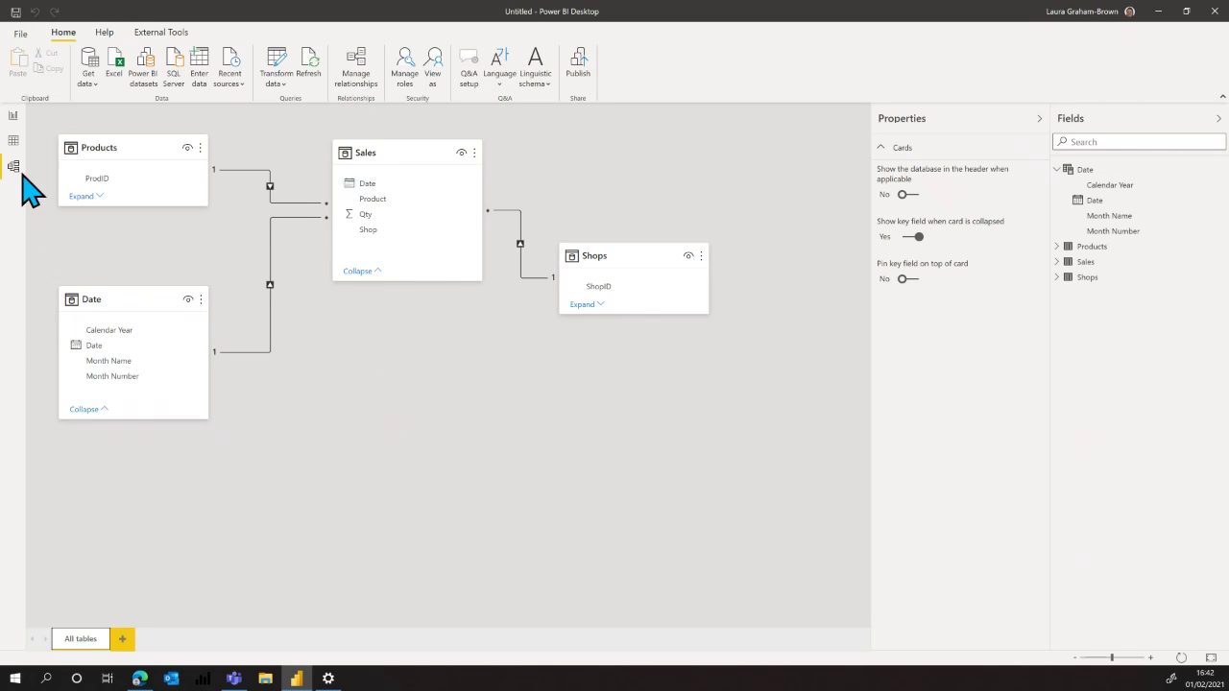
- Sort the report's Total Sales by Month Name chart by Month Name in ascending order
left_click(12, 116)
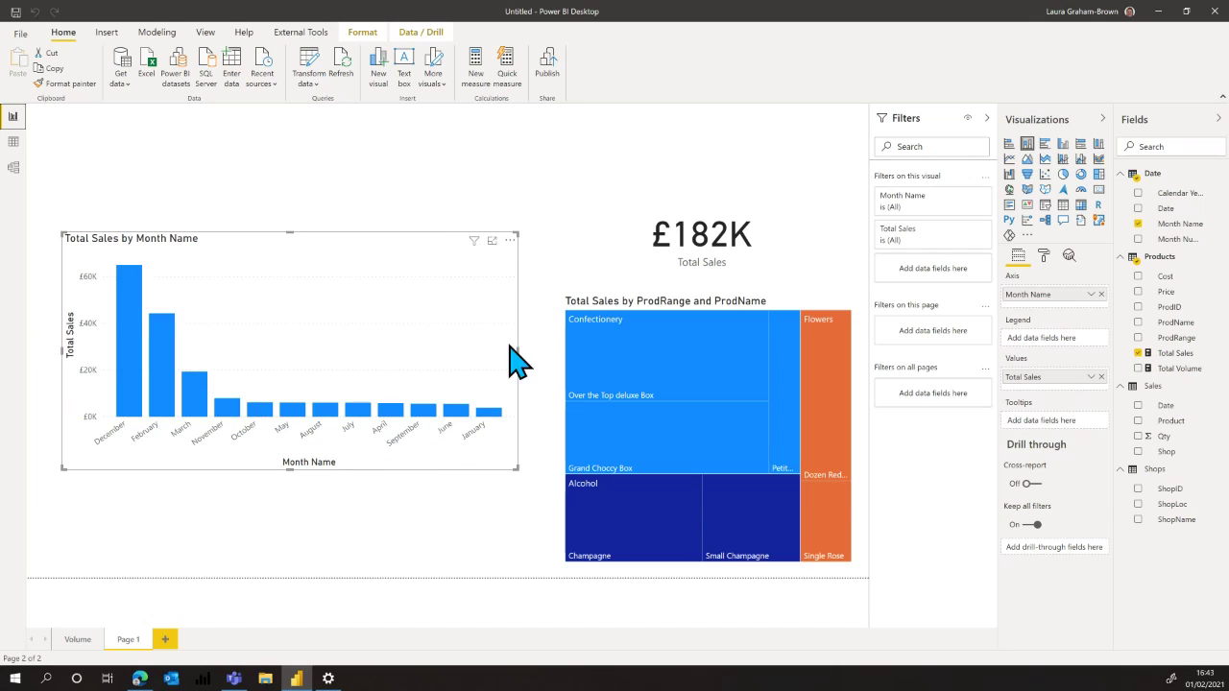
left_click(509, 241)
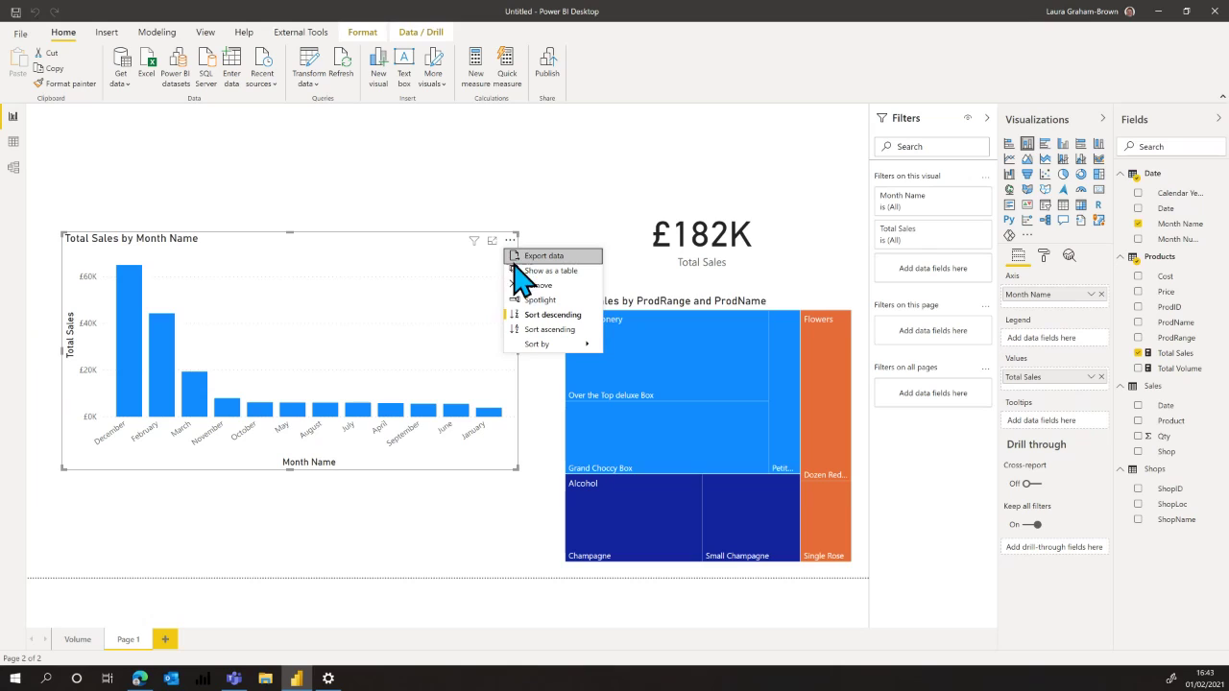
mouse_move(534, 346)
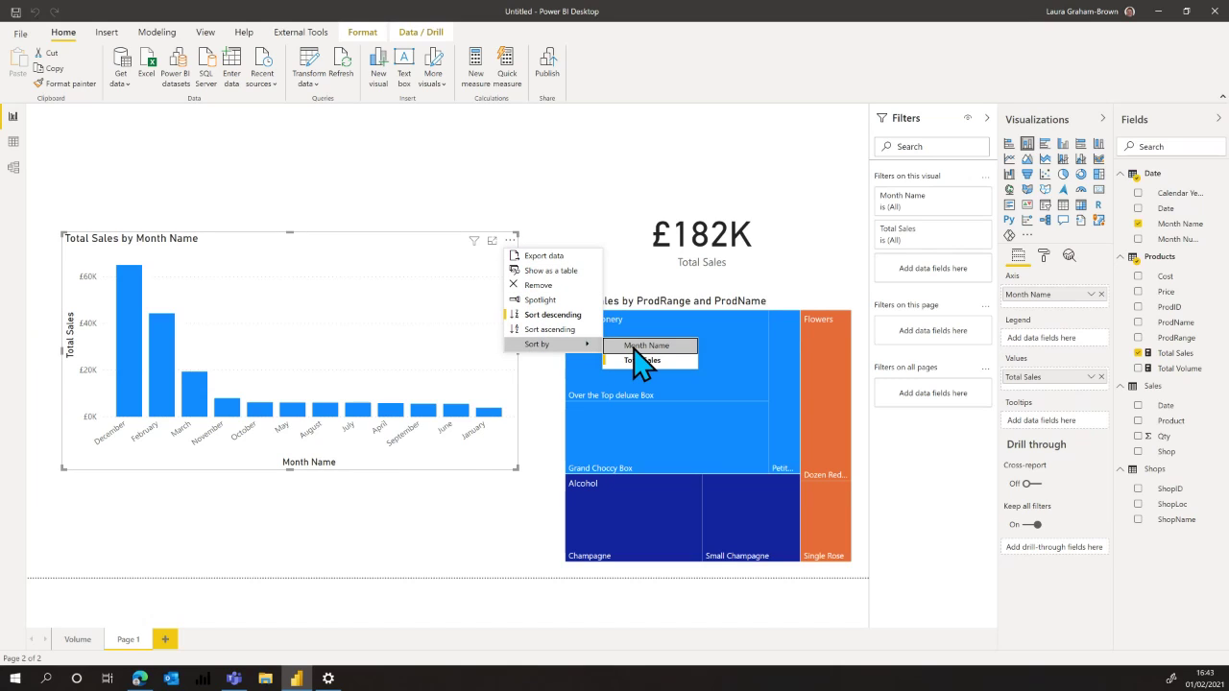
left_click(632, 348)
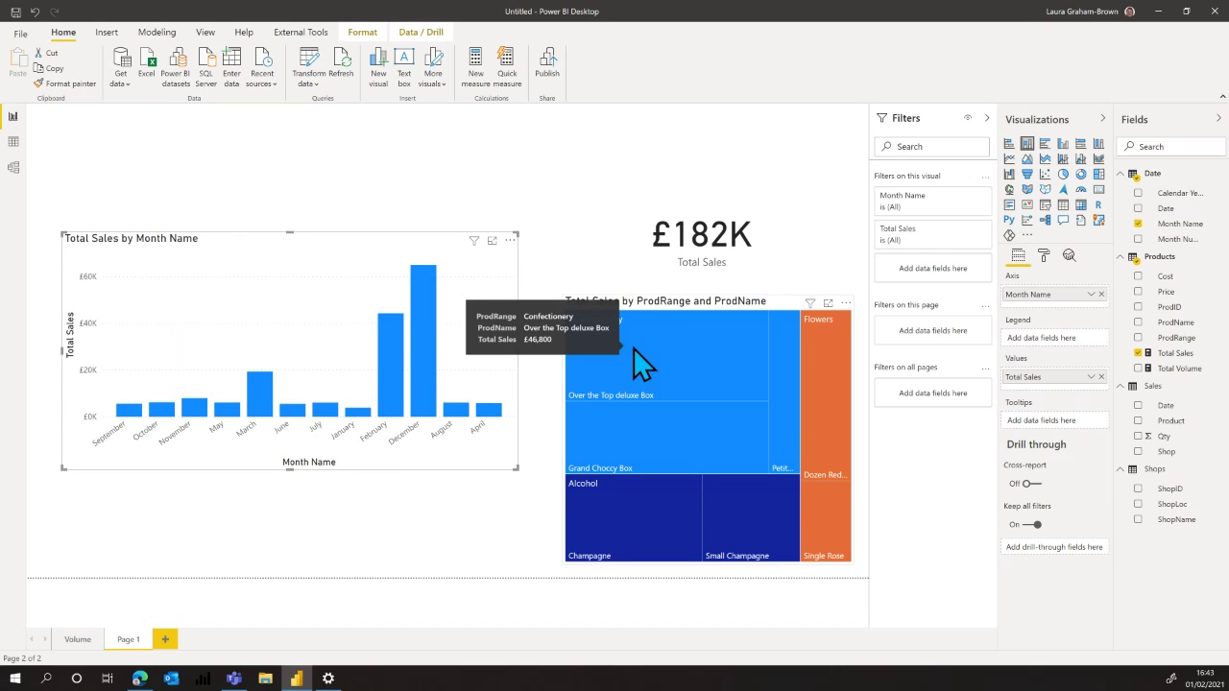
left_click(510, 240)
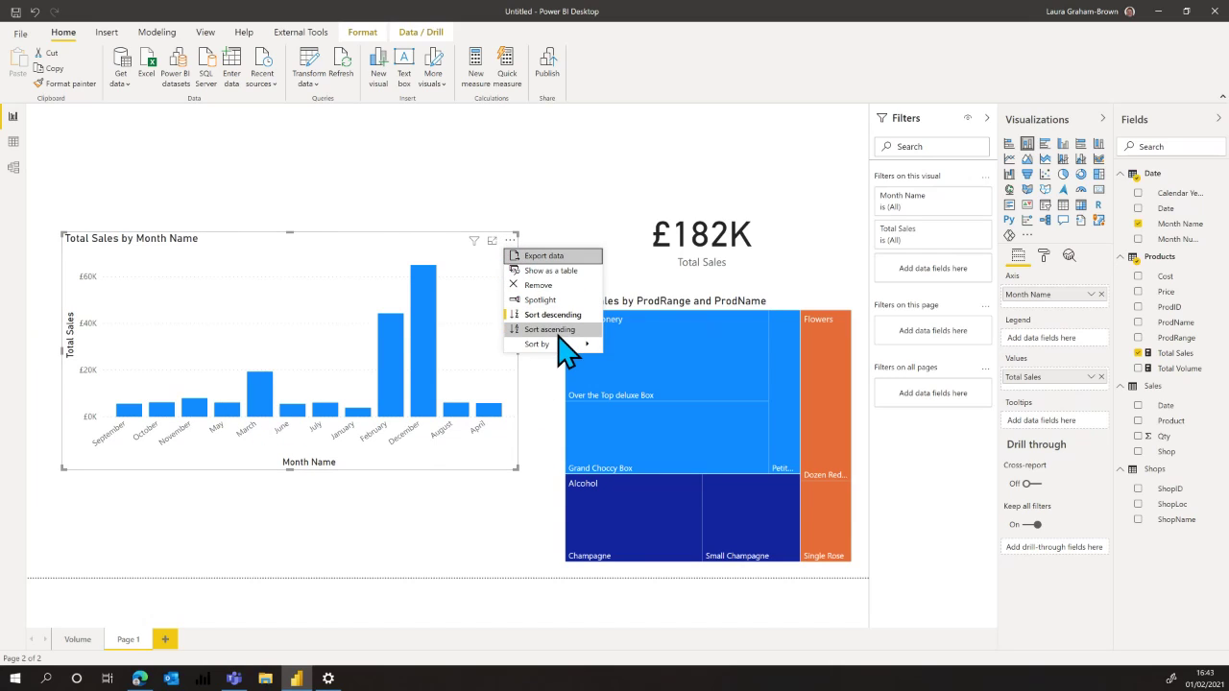
key("Escape")
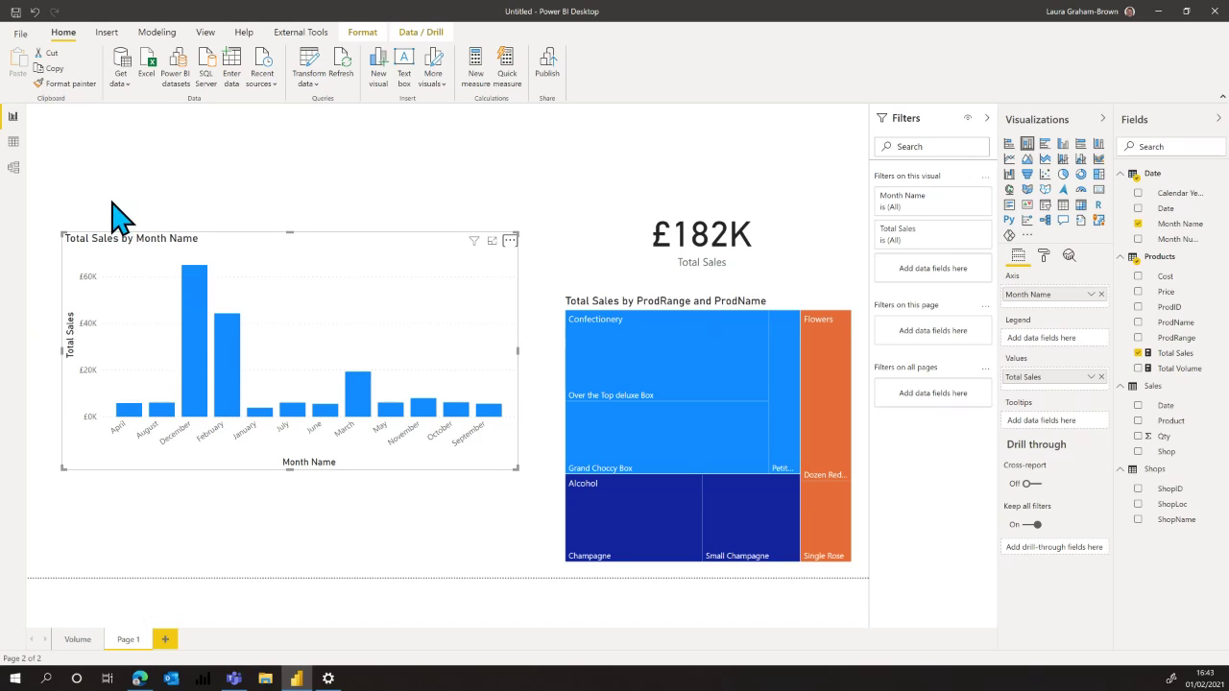
- Set the Date table's Month Name column to sort by Month Number
left_click(14, 143)
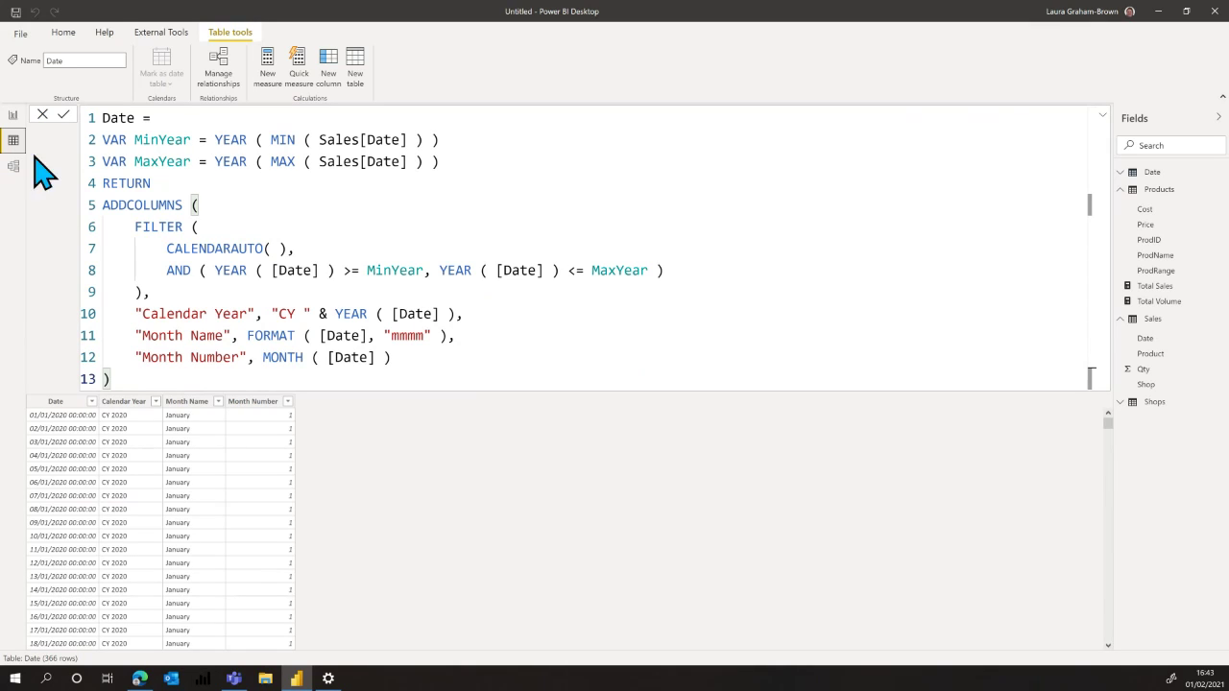
left_click(190, 405)
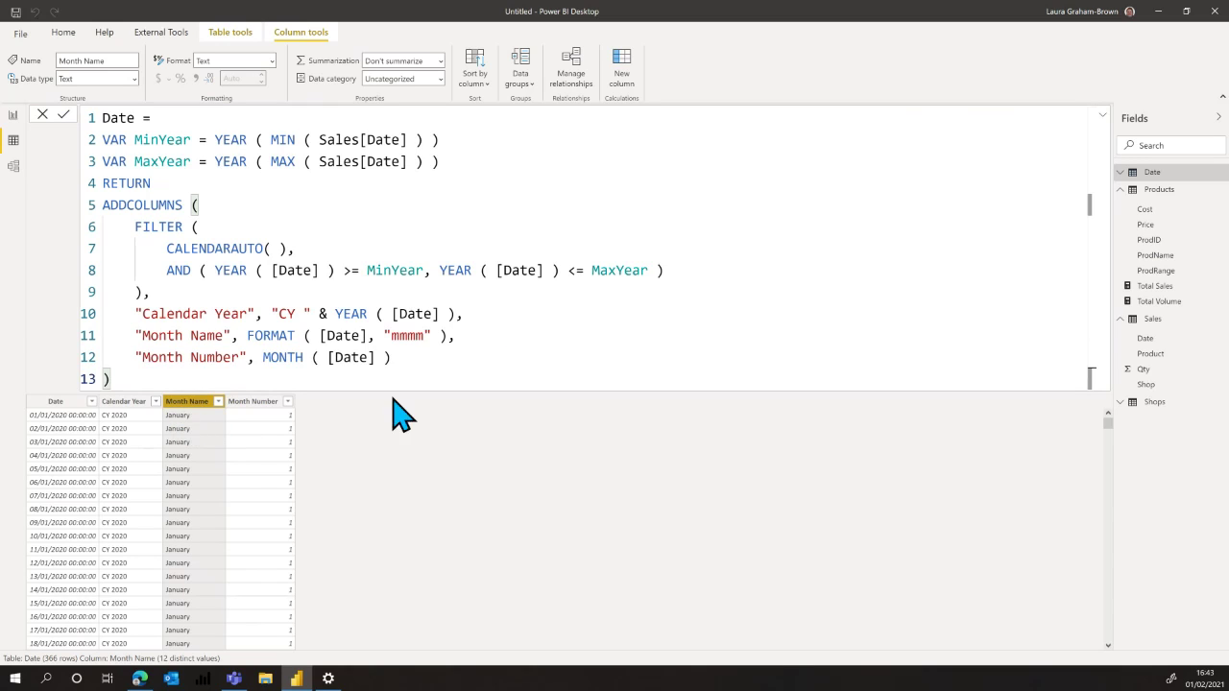
left_click(485, 88)
- Check cross-highlighting on the report using the Grand Choccy Box, Champagne, Small Champagne and smallest Confectionery treemap tiles, plus the December column
left_click(14, 117)
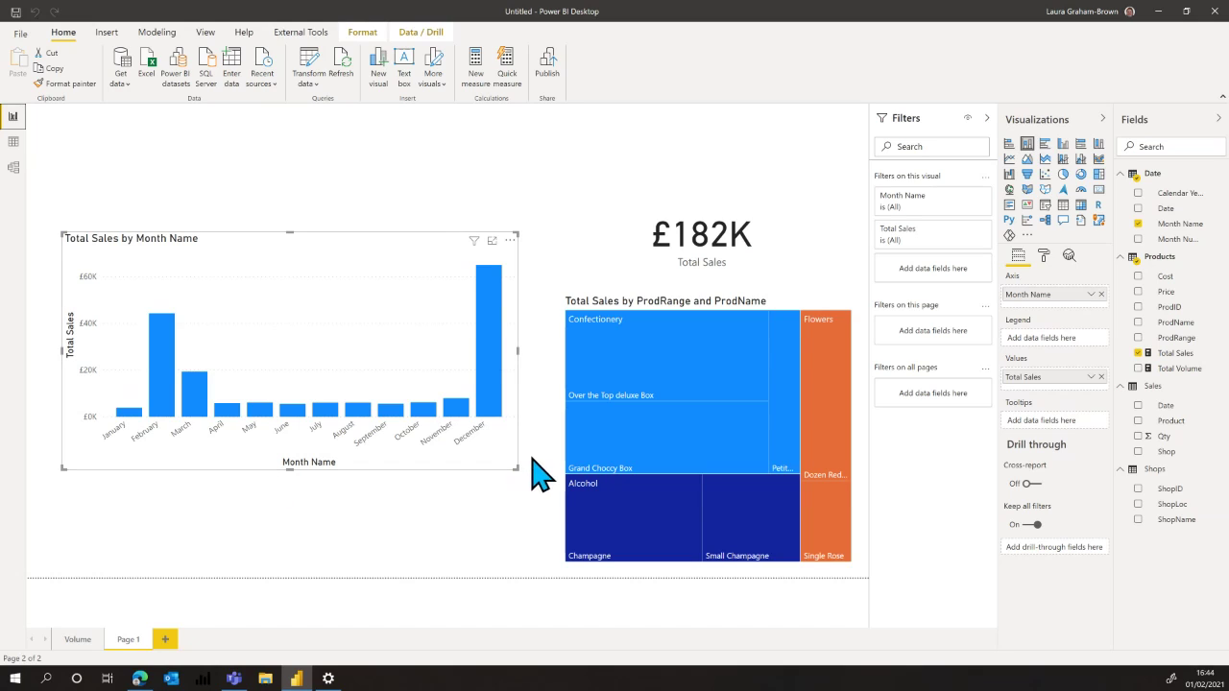
left_click(667, 448)
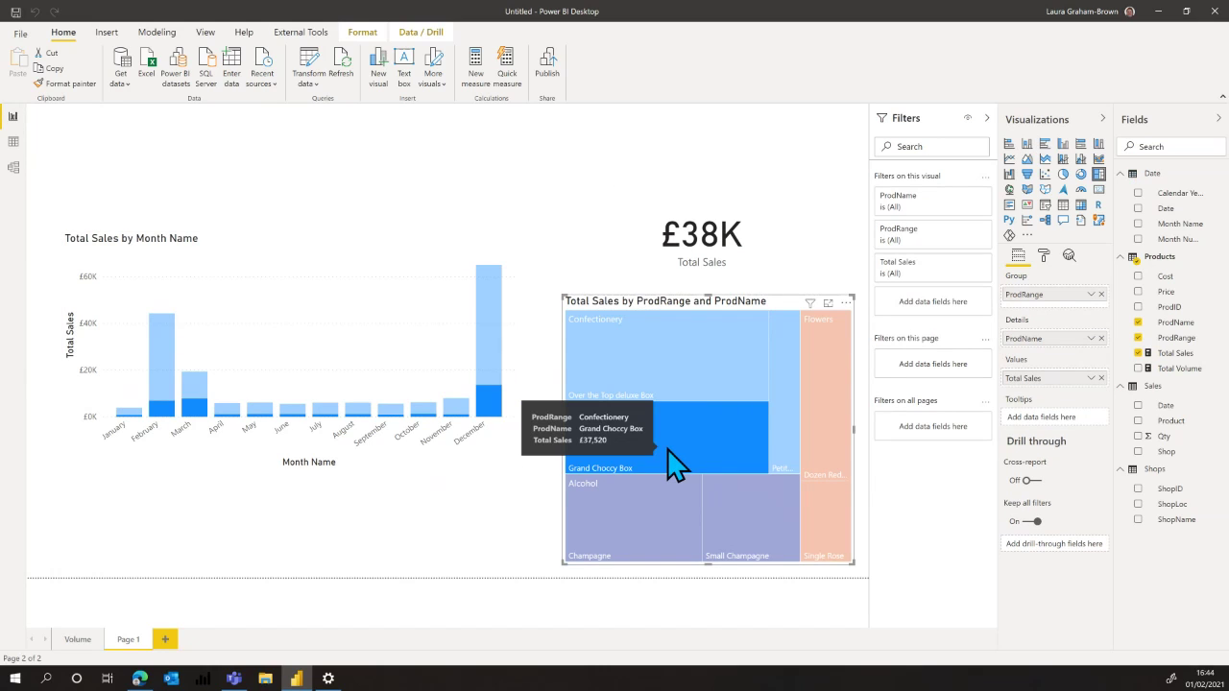
mouse_move(481, 394)
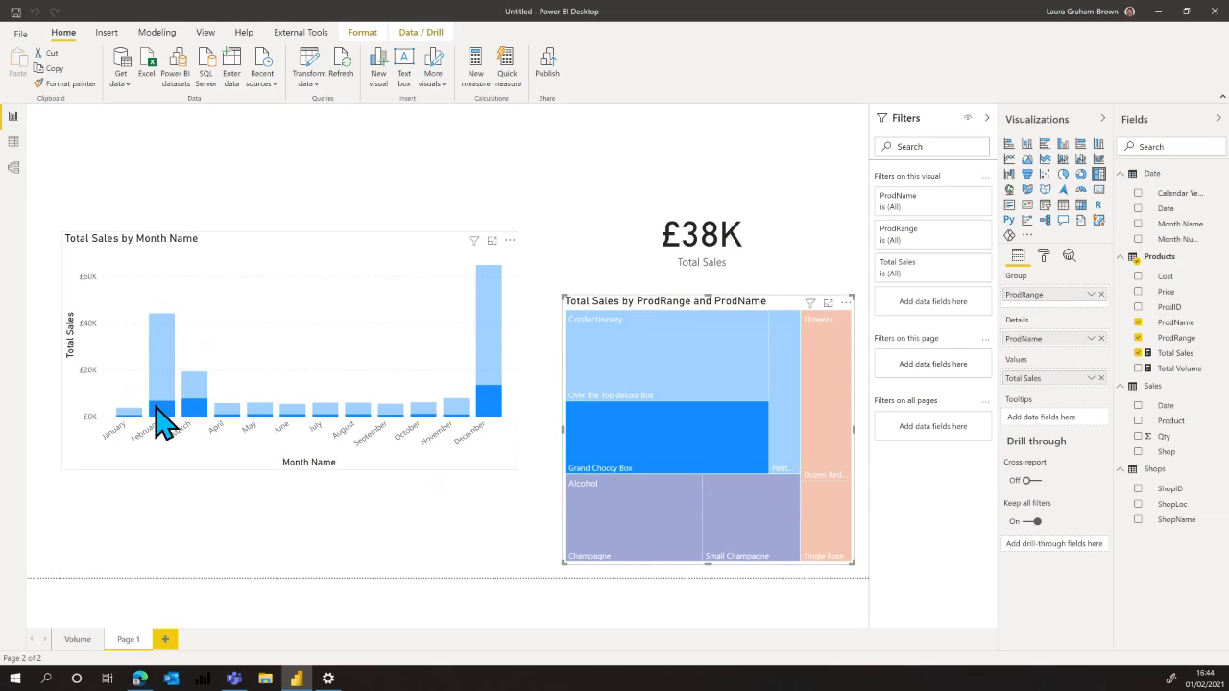
mouse_move(198, 425)
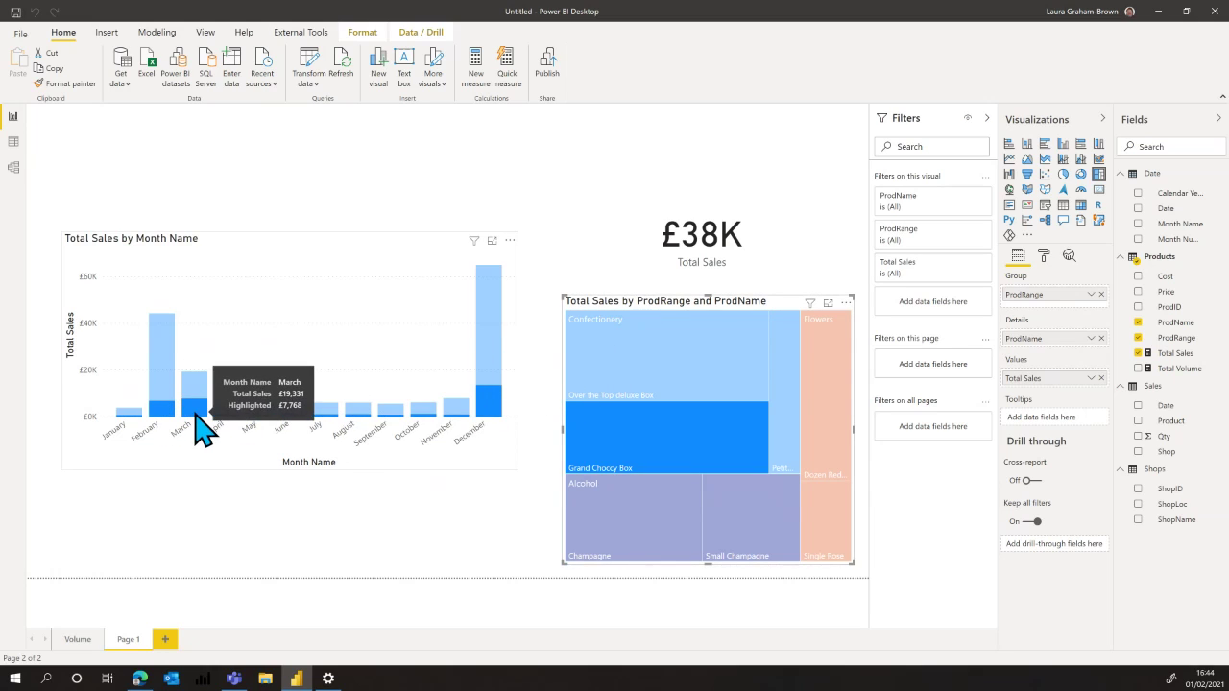
left_click(661, 513)
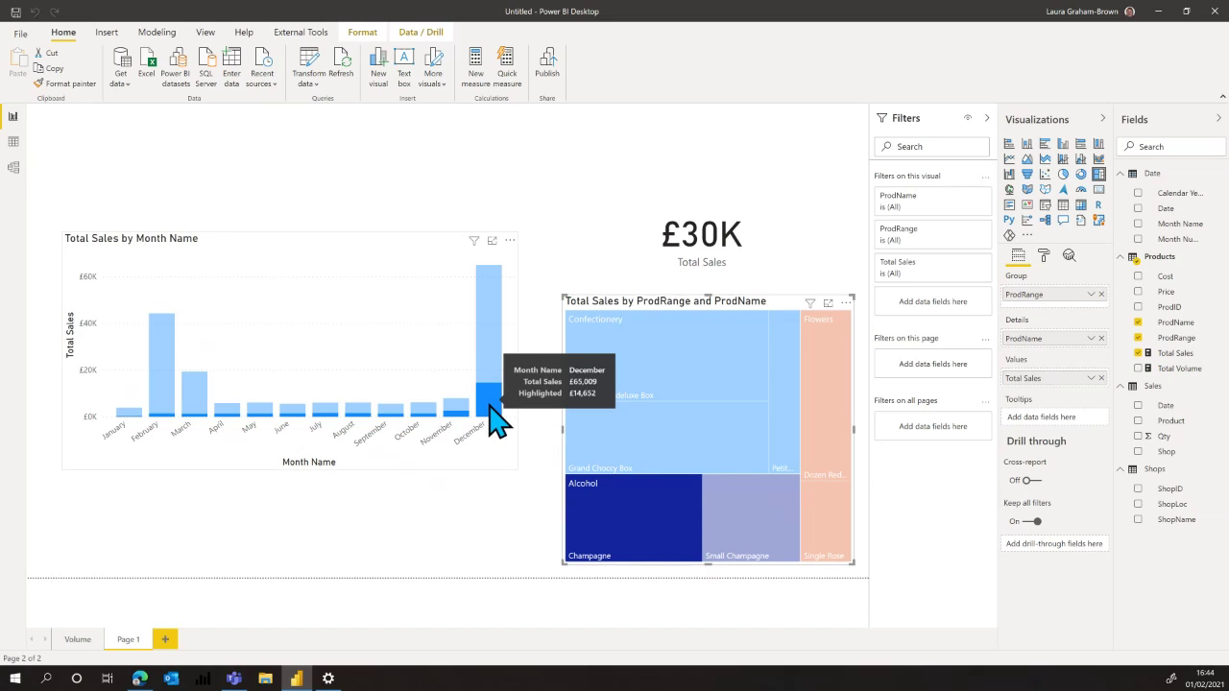
left_click(759, 523)
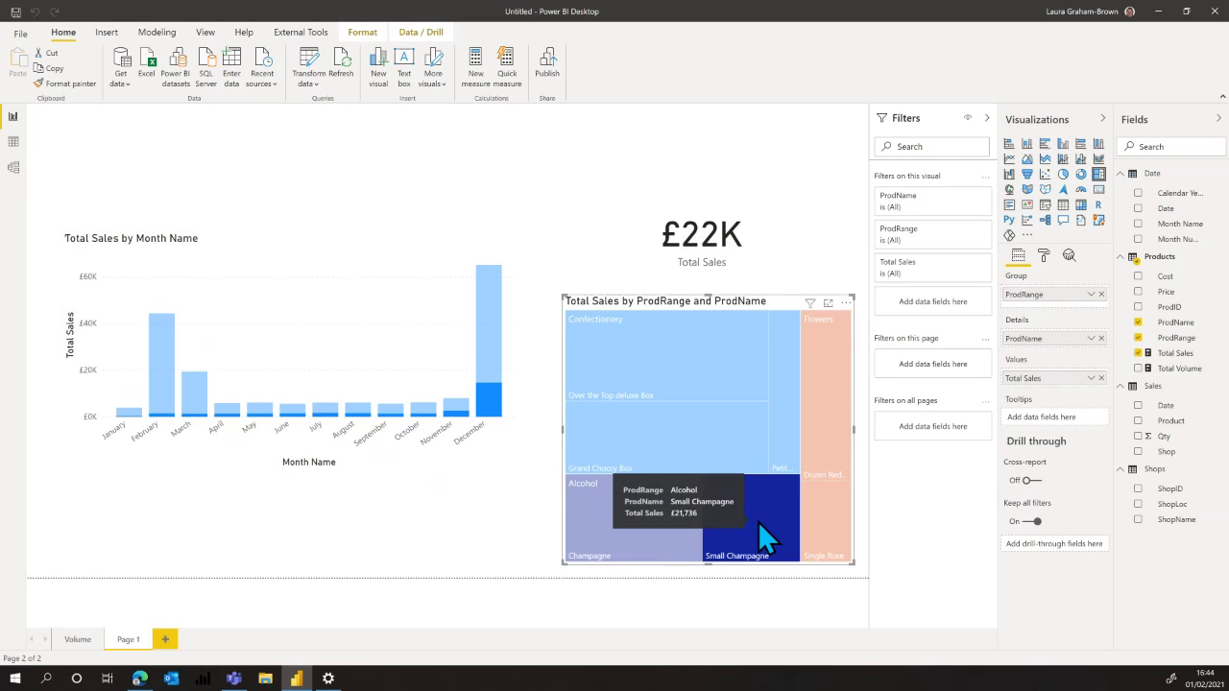
left_click(785, 444)
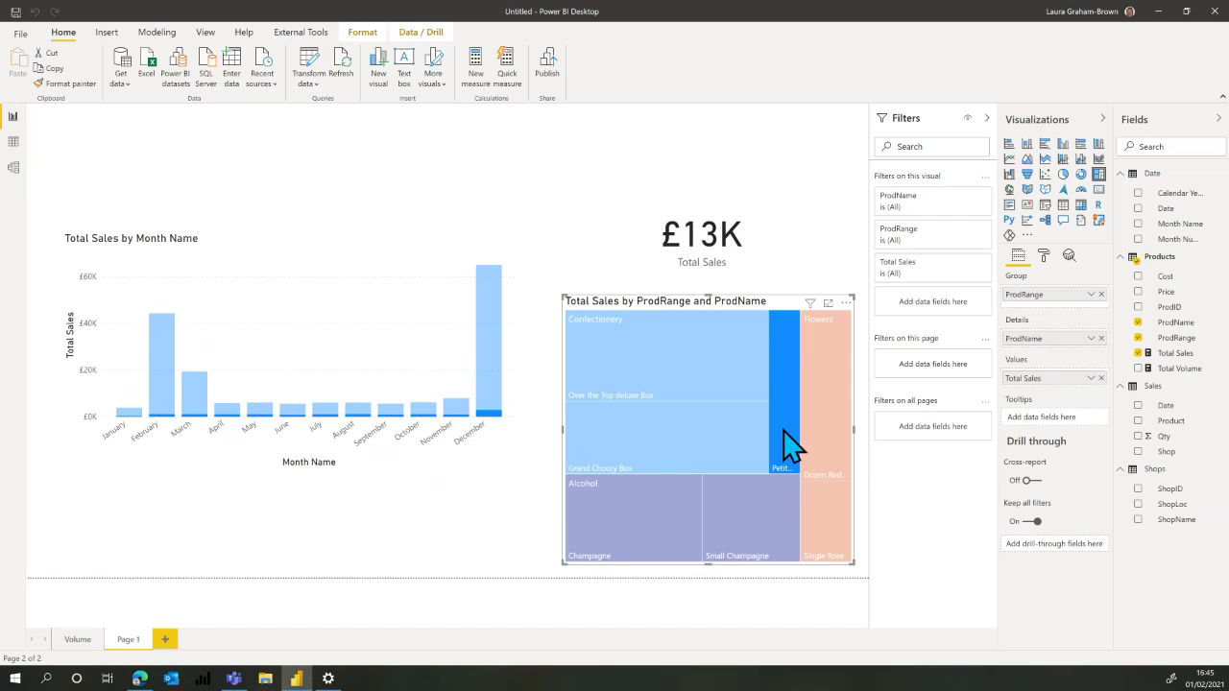
left_click(783, 447)
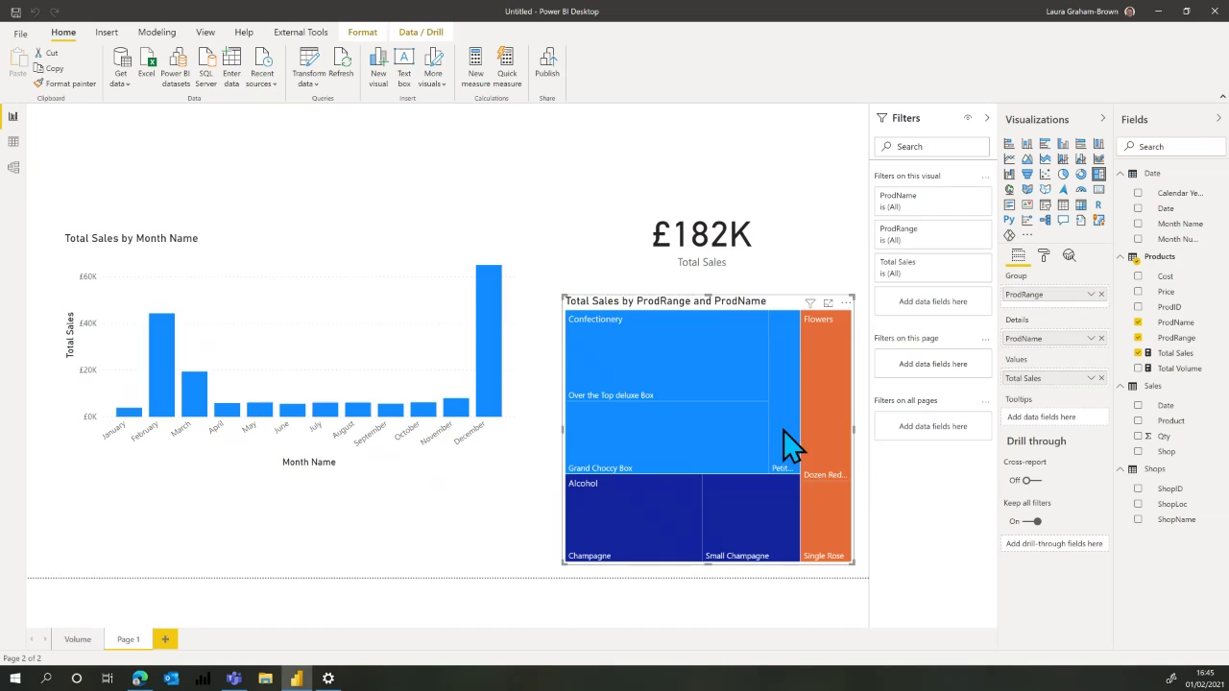
left_click(489, 369)
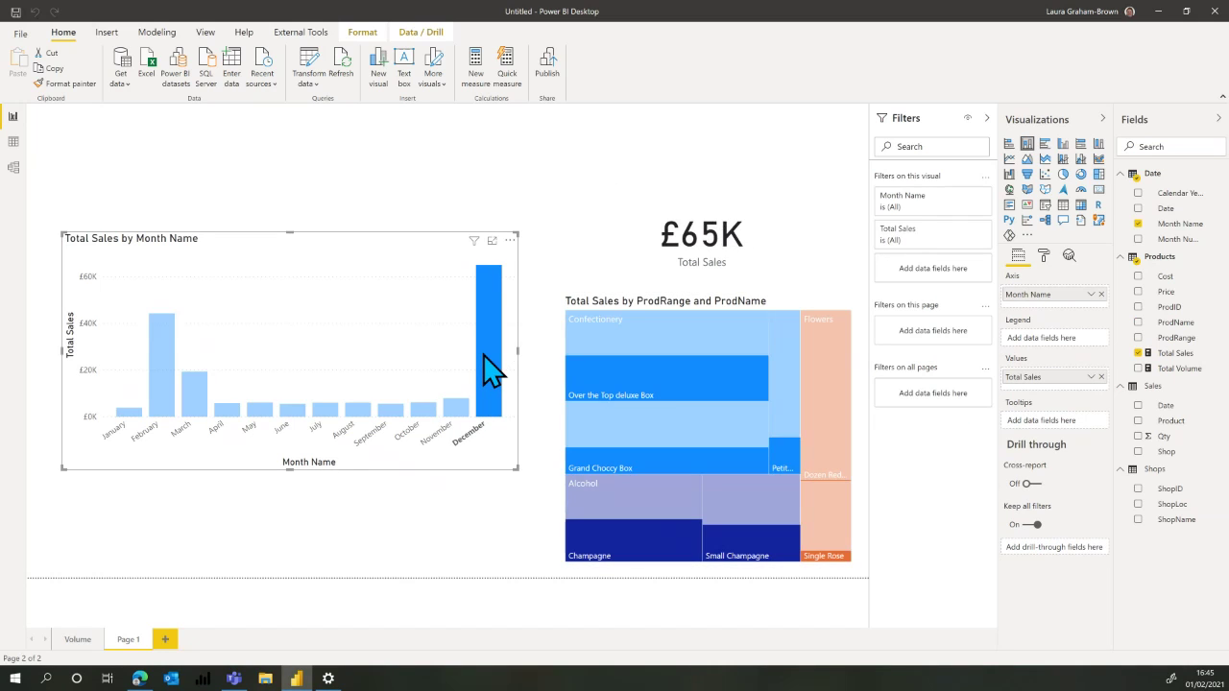
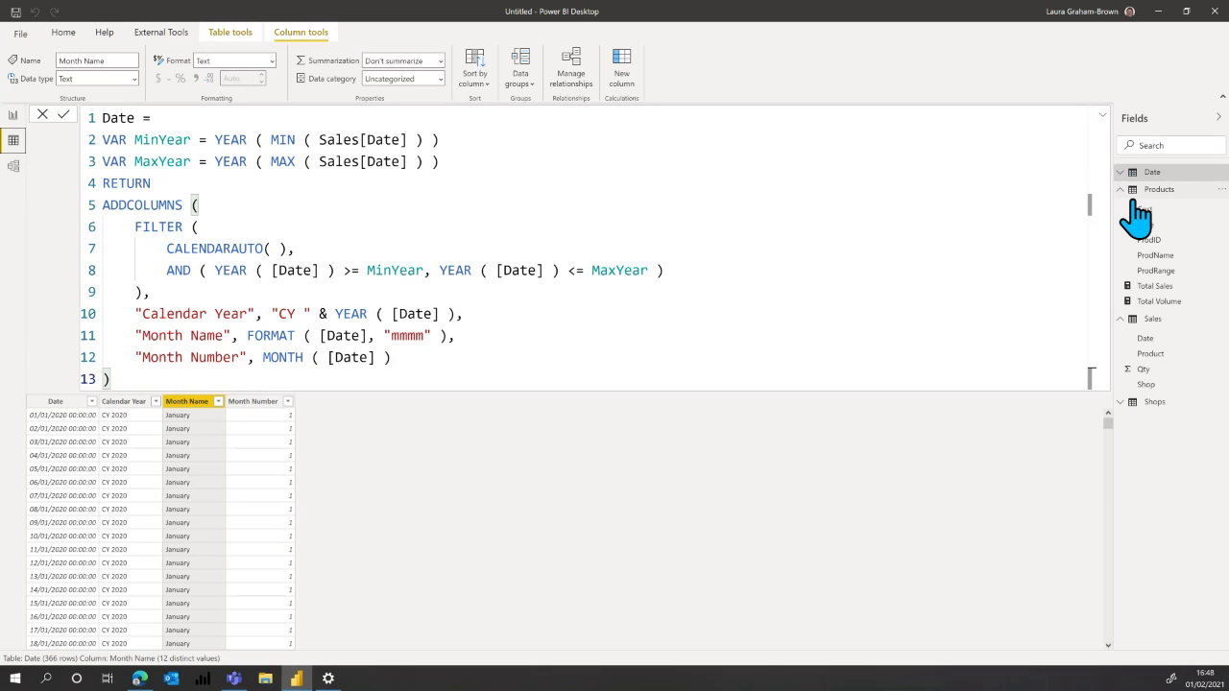
- Mark the Date table as a date table, using its Date column as the date column
left_click(1121, 174)
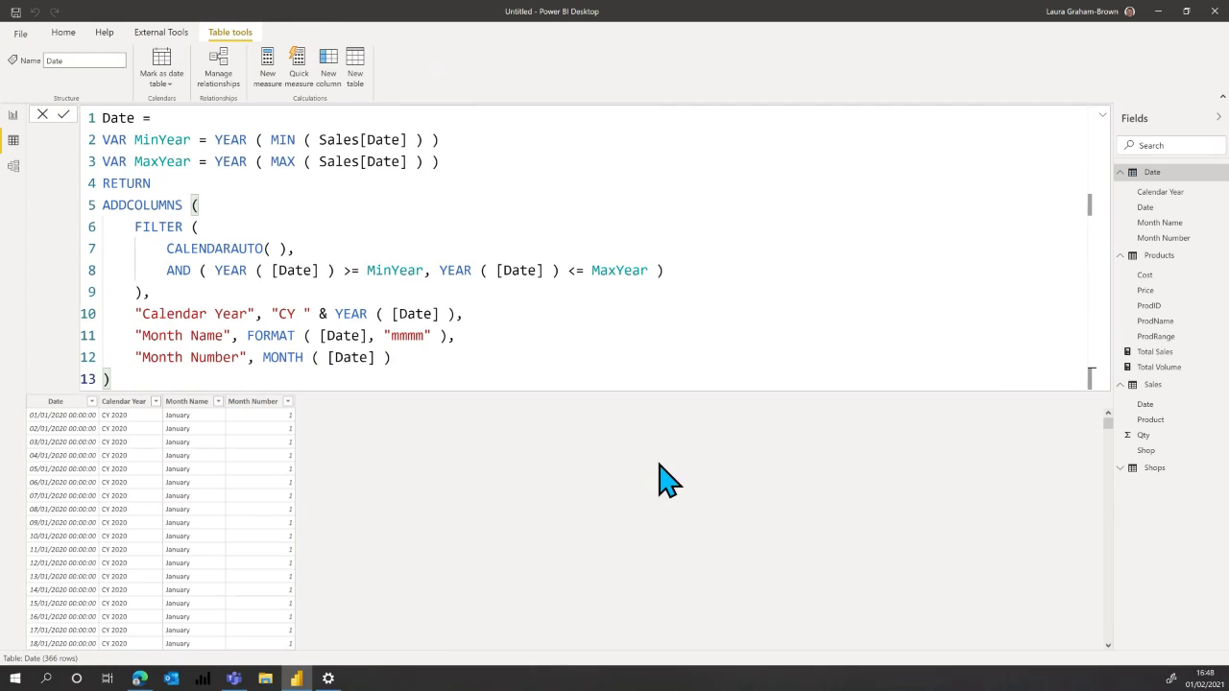
left_click(200, 508)
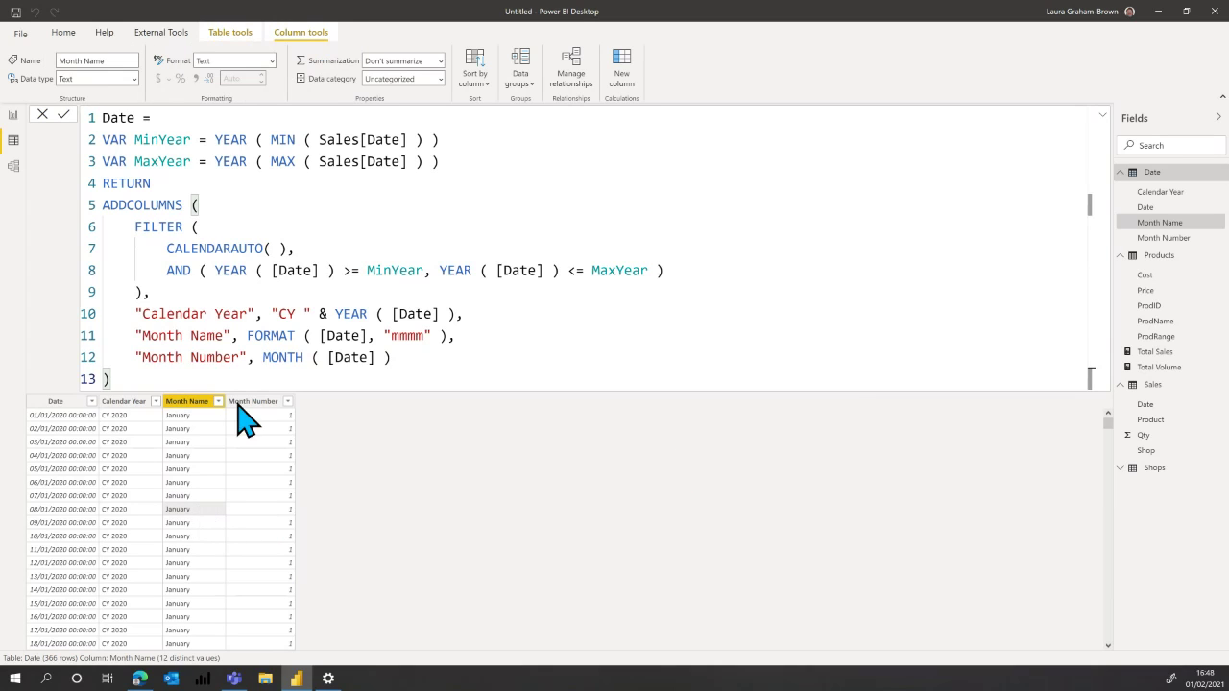
left_click(229, 32)
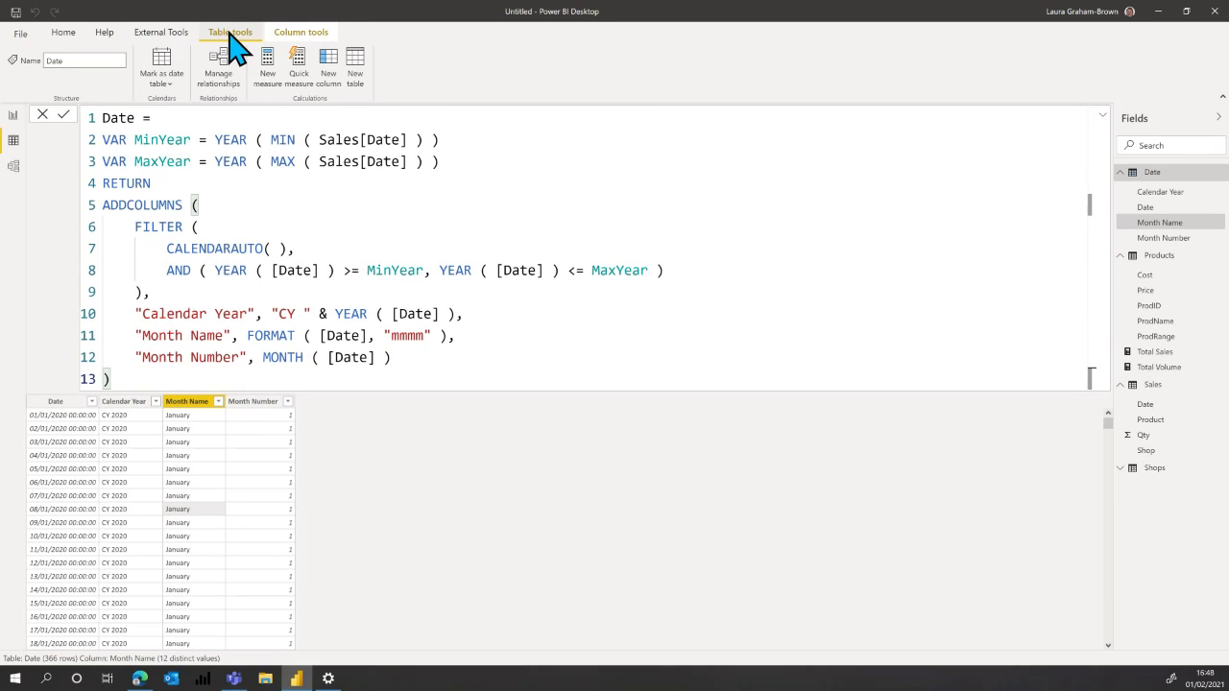
left_click(170, 82)
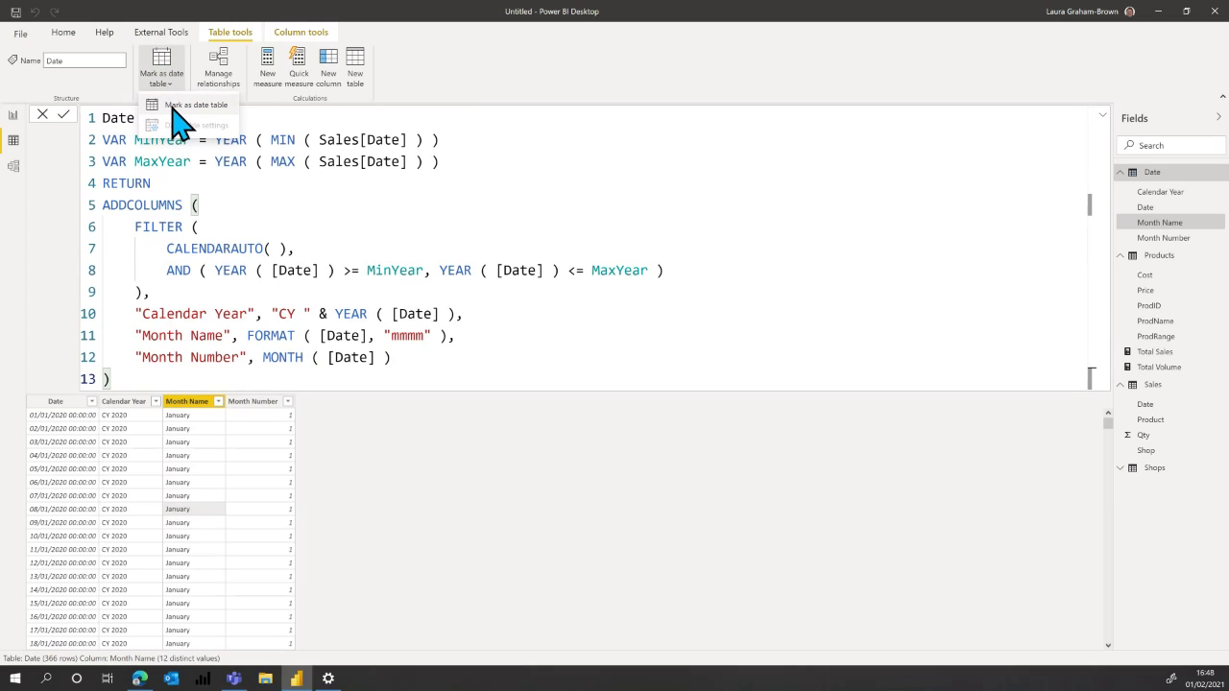
left_click(174, 108)
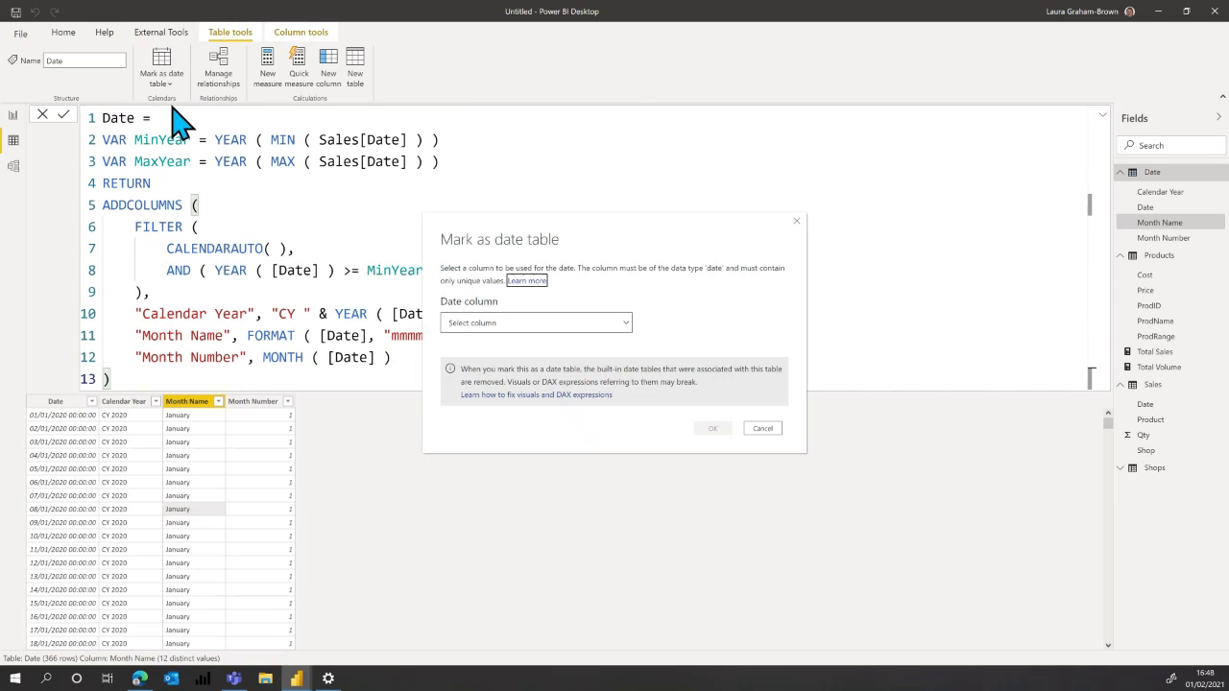
left_click(501, 325)
left_click(470, 364)
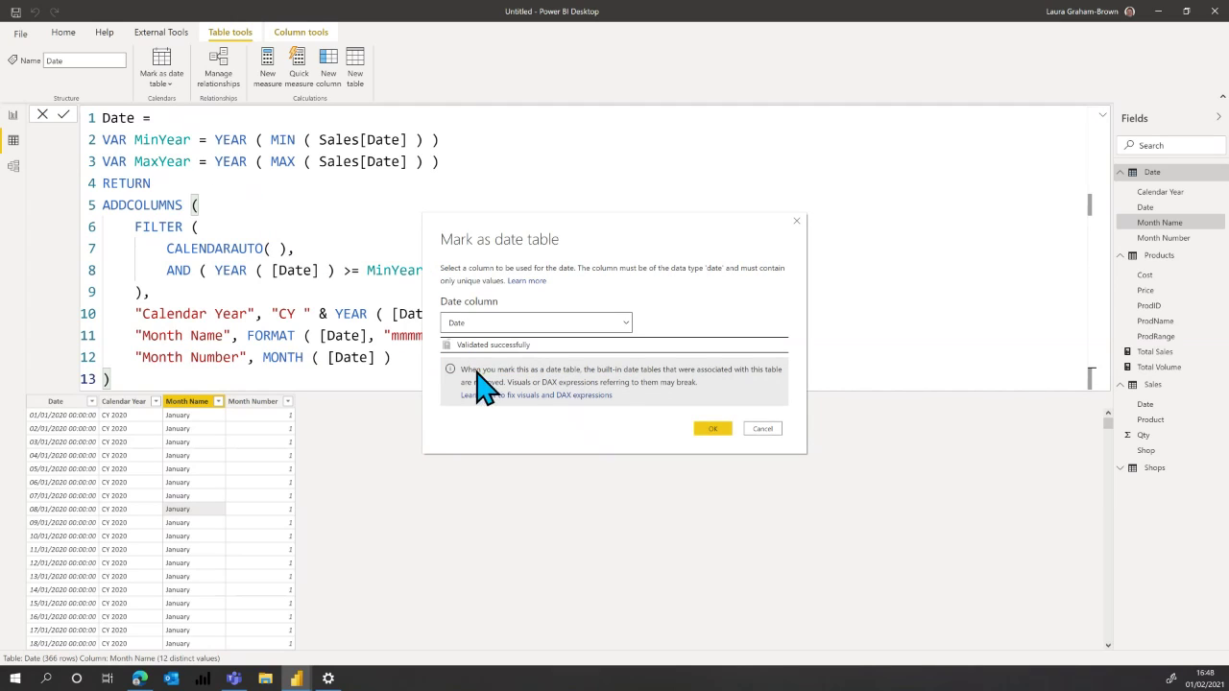
left_click(713, 429)
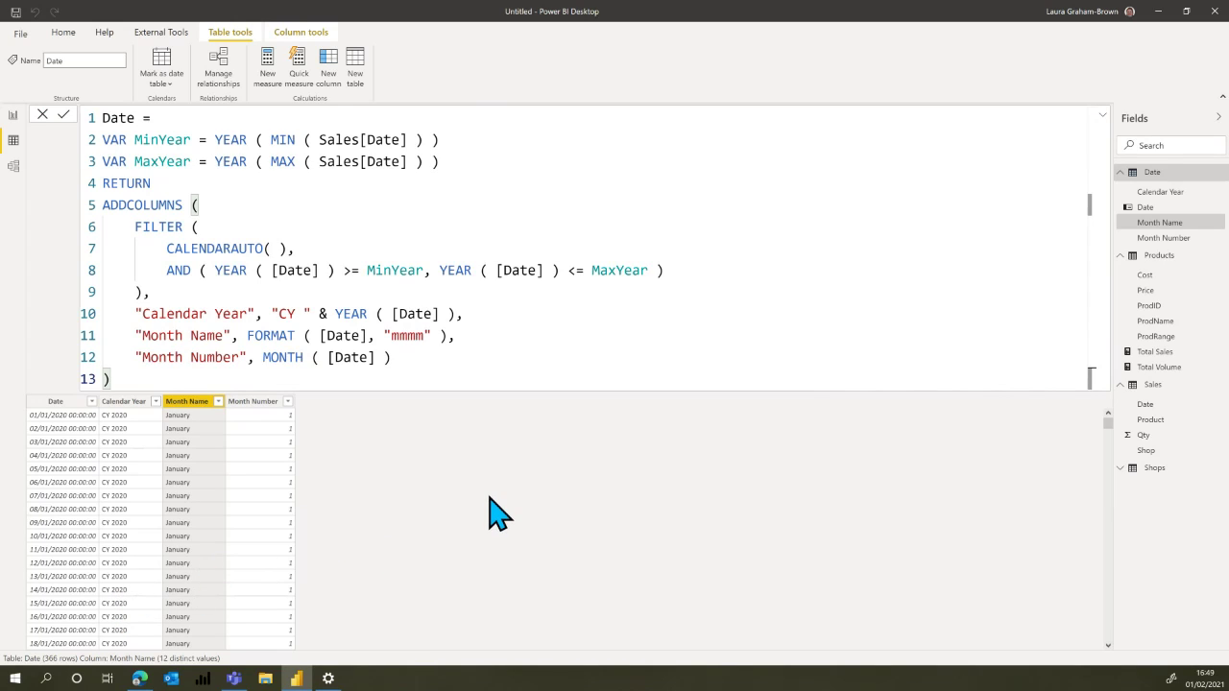
- Check the auto date/time settings in the global and current-file Data Load options, leaving the options unchanged
left_click(19, 35)
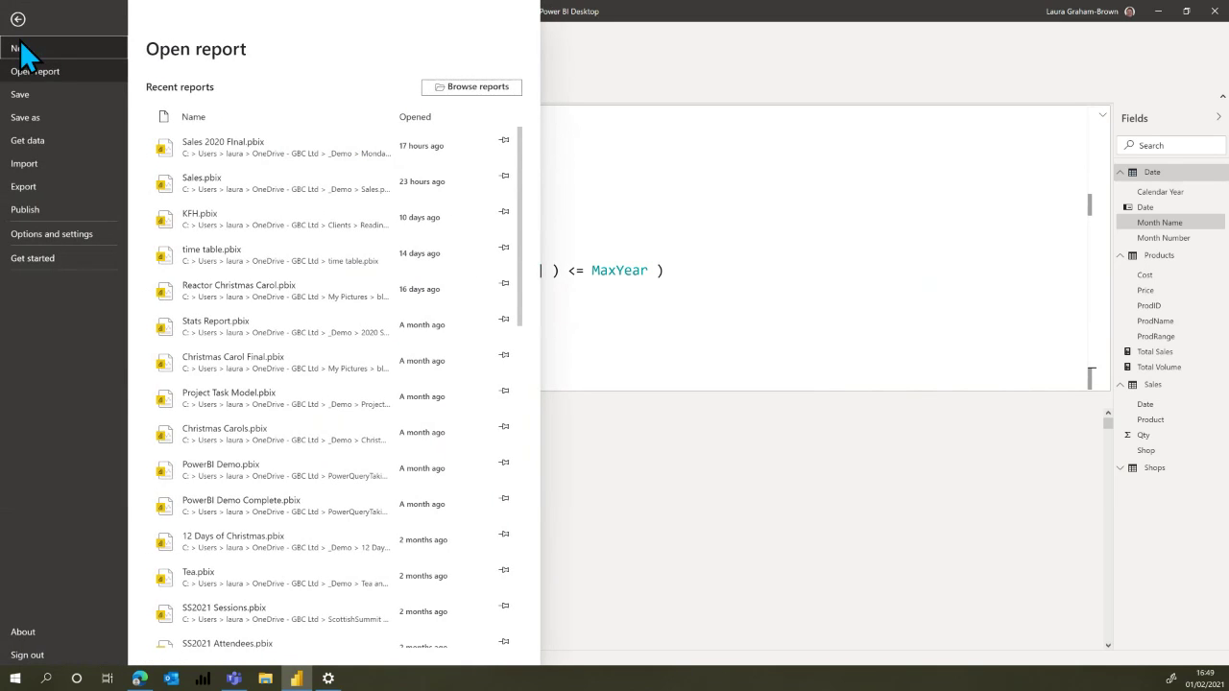
left_click(61, 238)
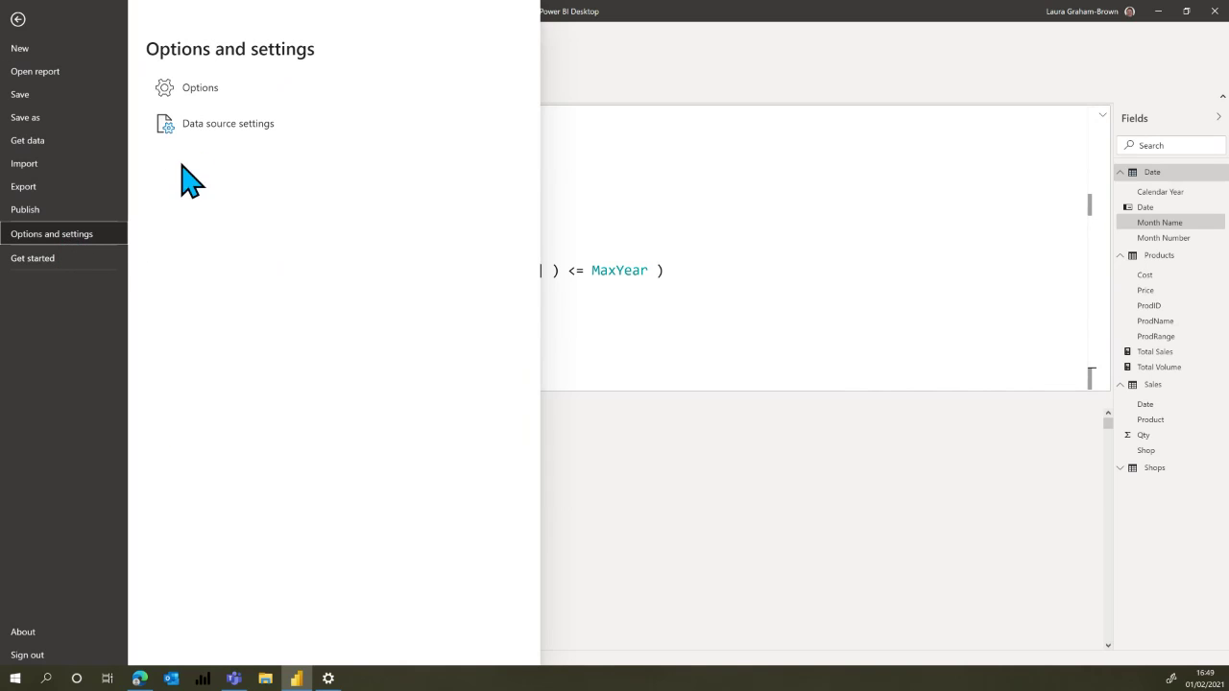
left_click(662, 94)
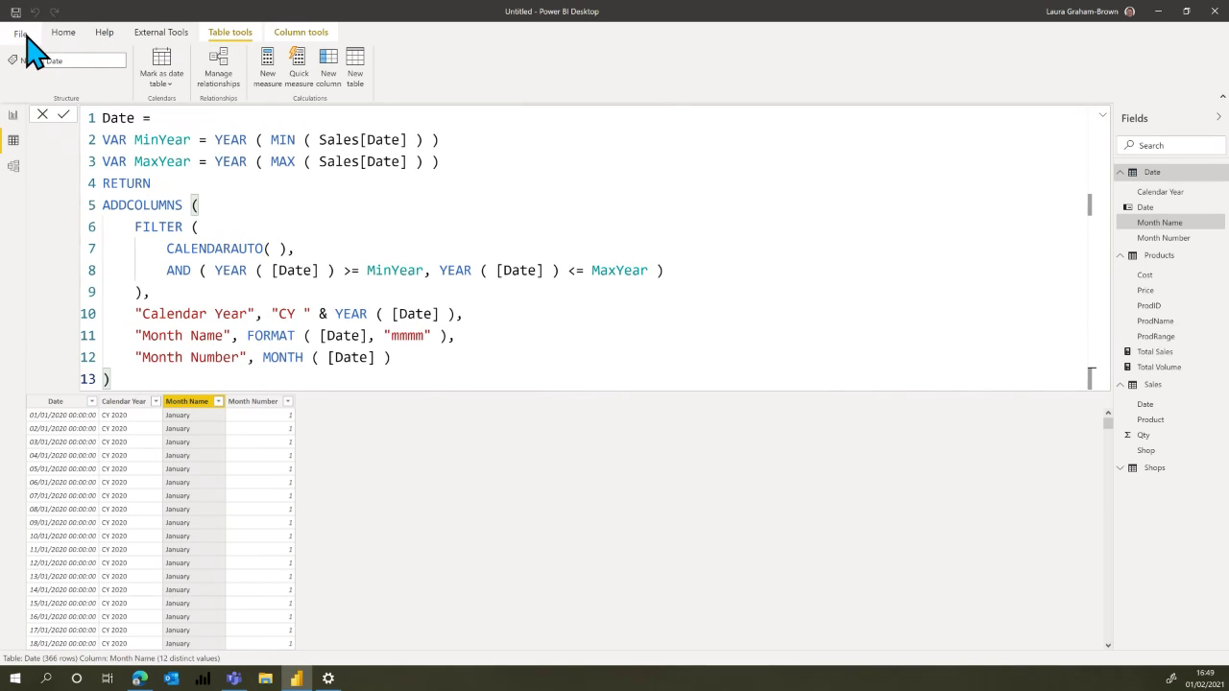
left_click(23, 32)
left_click(73, 238)
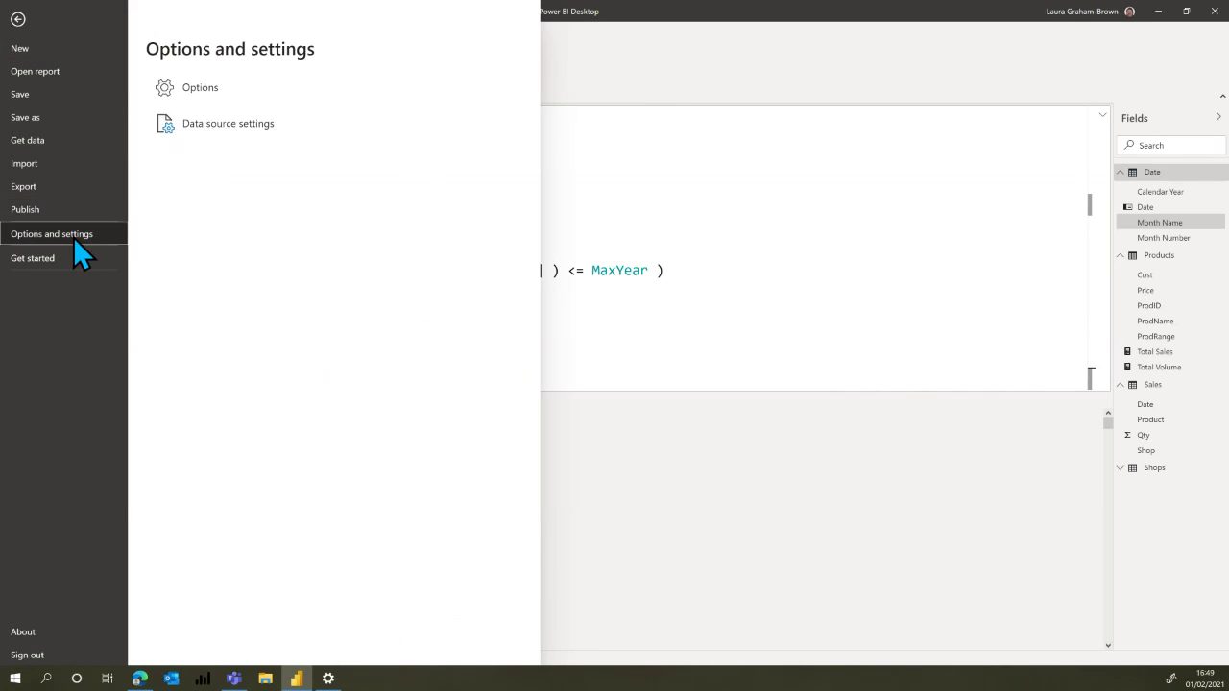
left_click(221, 95)
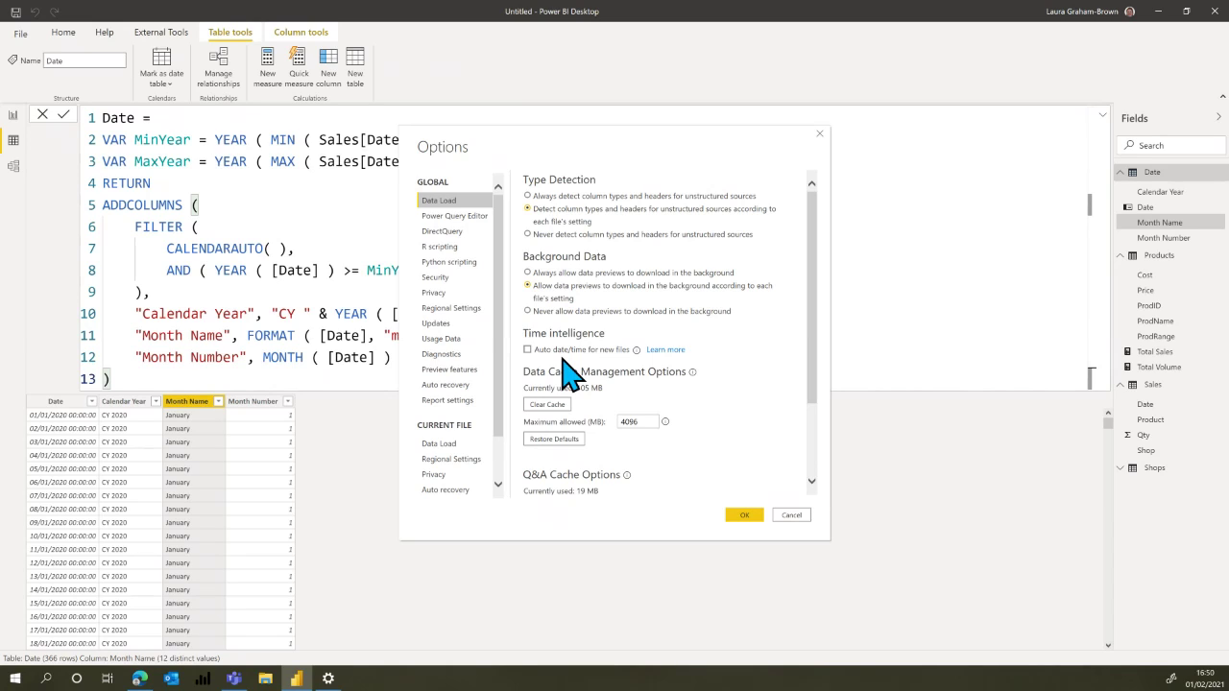
left_click(434, 444)
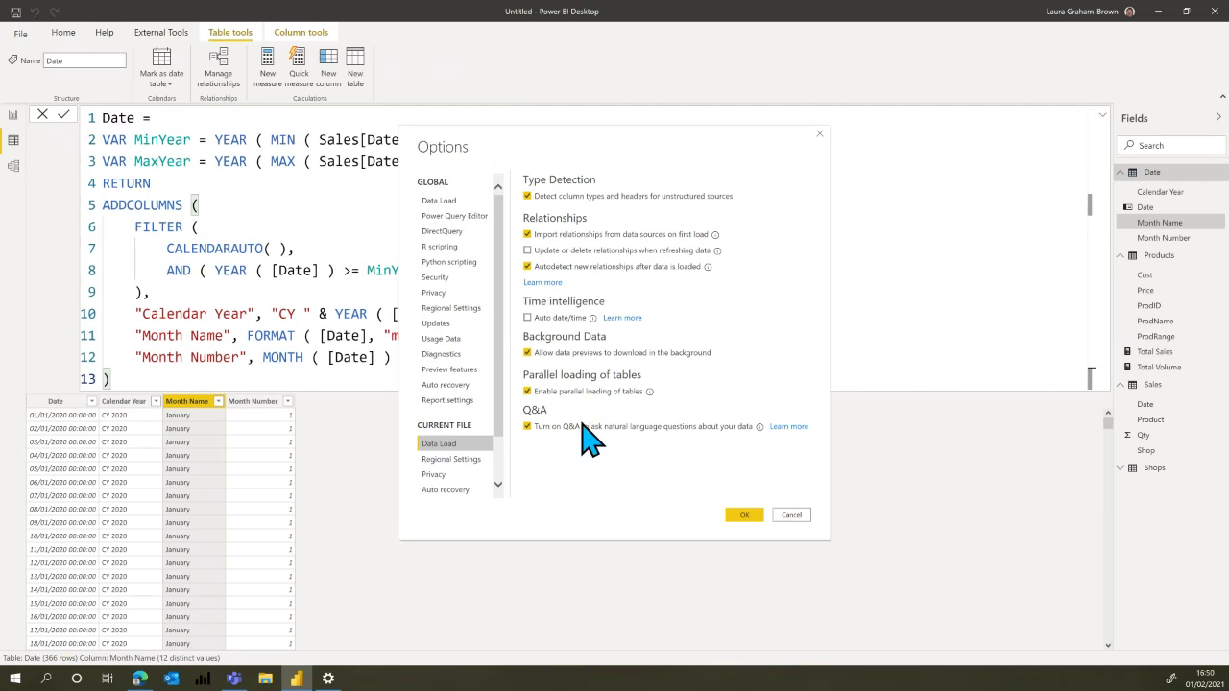
left_click(439, 200)
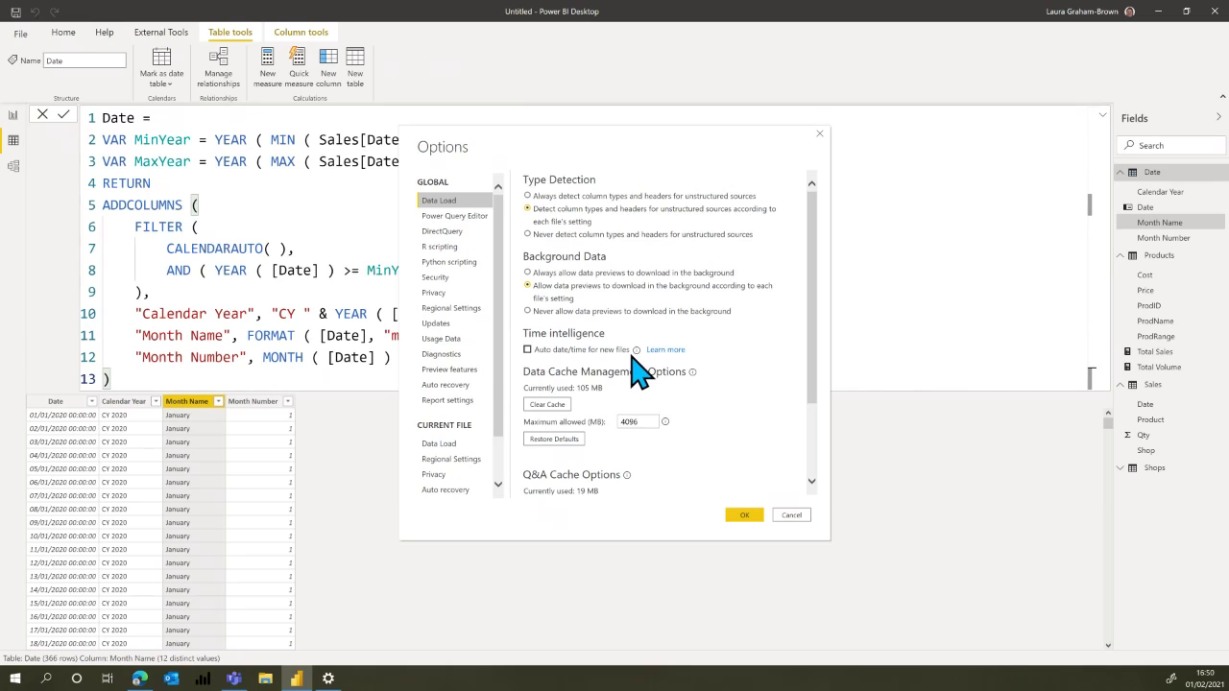
left_click(791, 516)
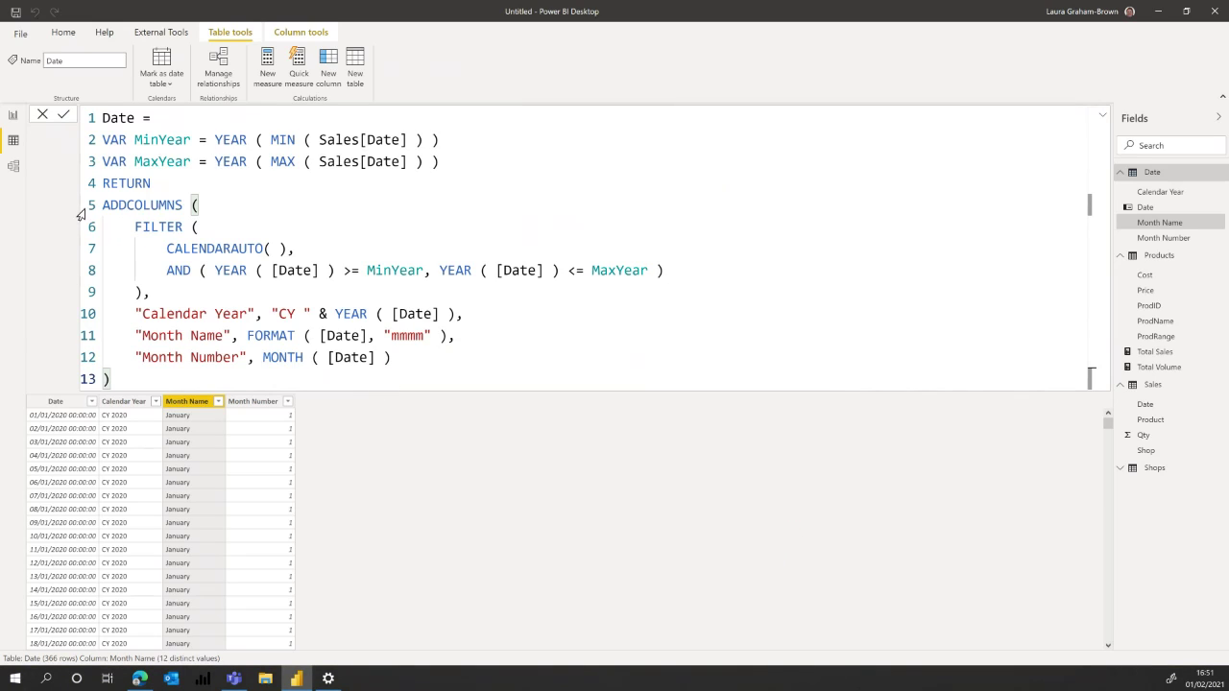
- On the report page, move the Total Sales card left so it sits above the left part of the treemap
left_click(13, 117)
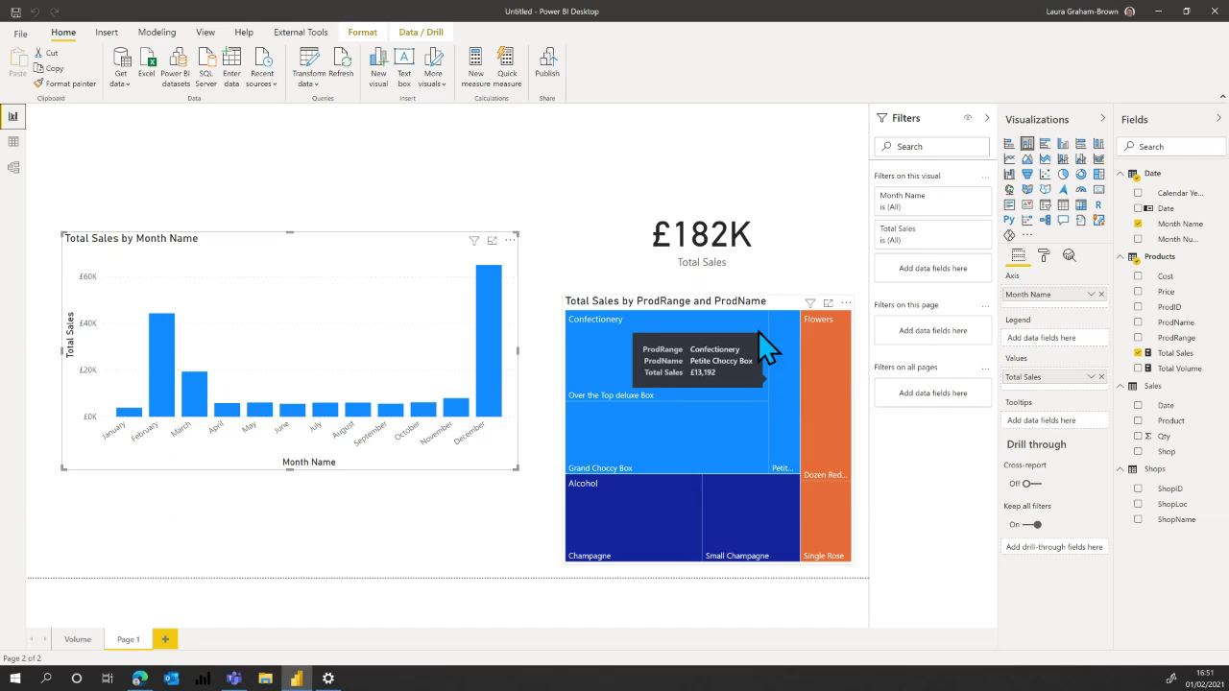
left_click(768, 246)
left_click_drag(768, 245, 695, 241)
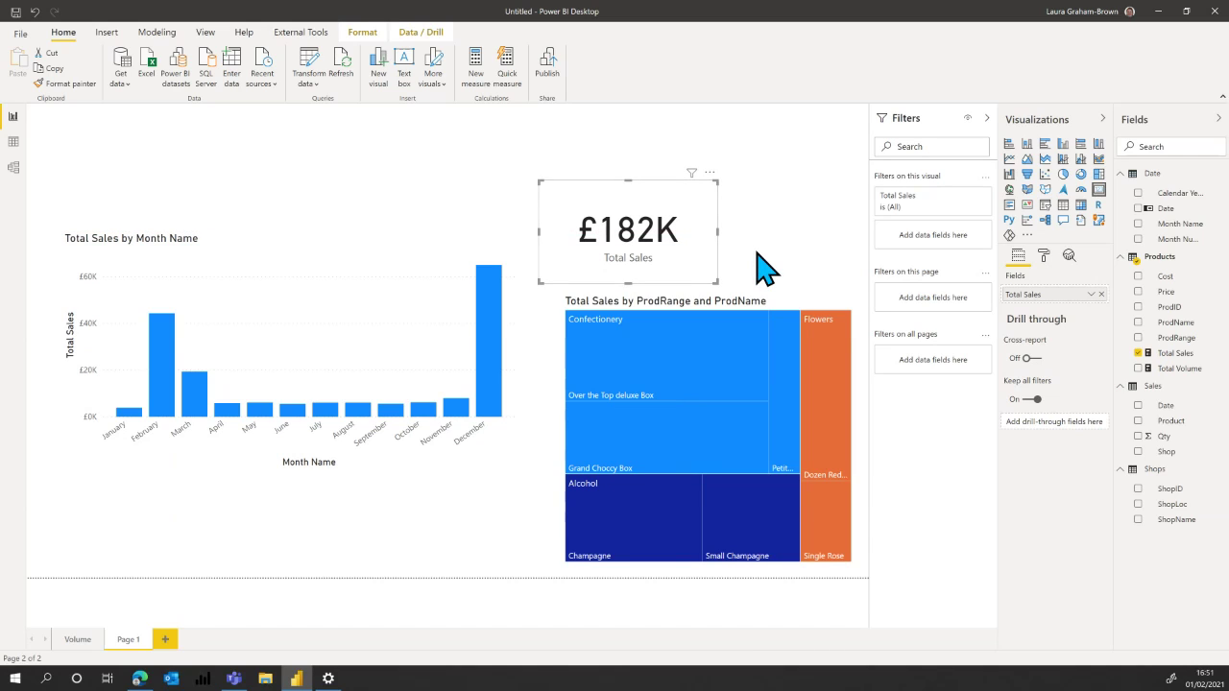
left_click(759, 255)
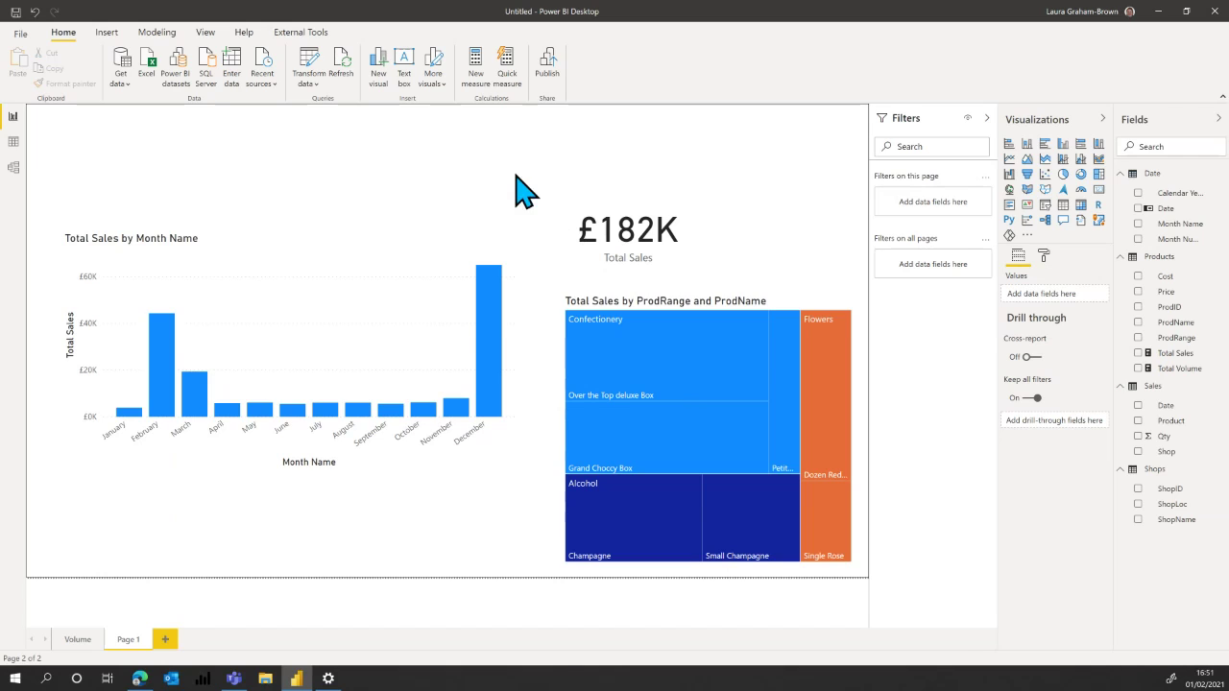
- Begin a new measure named Total Costs with a SUMX function that iterates over the Sales table
left_click(477, 80)
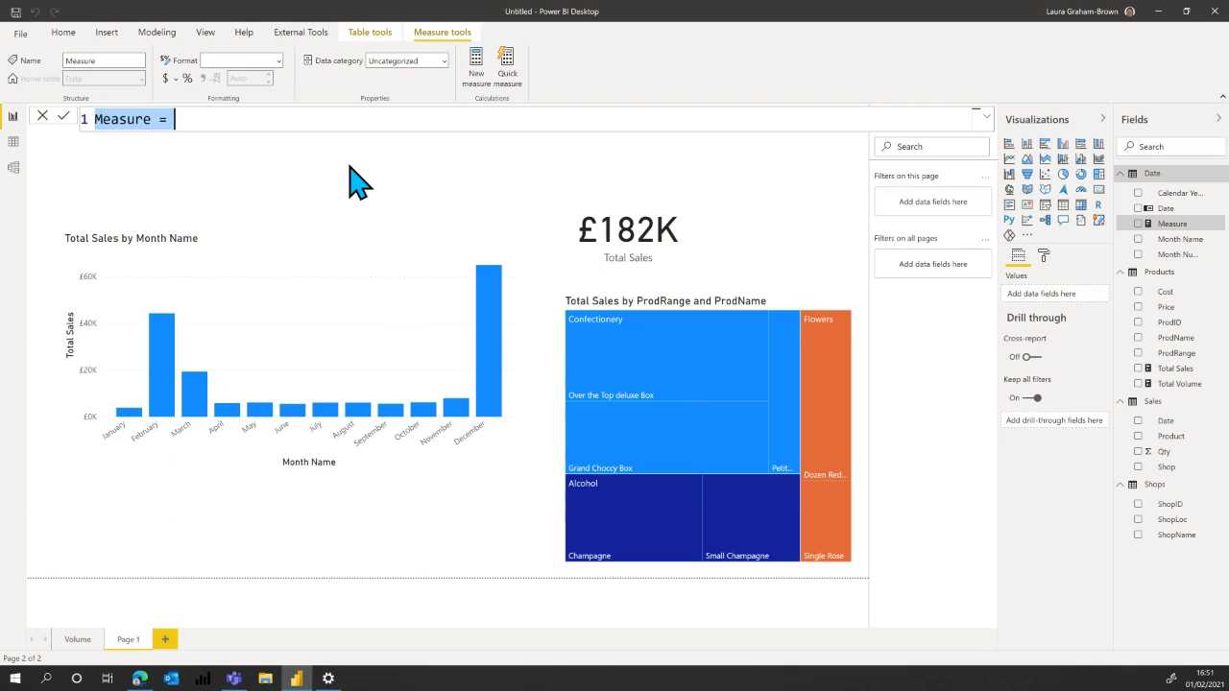
type("To")
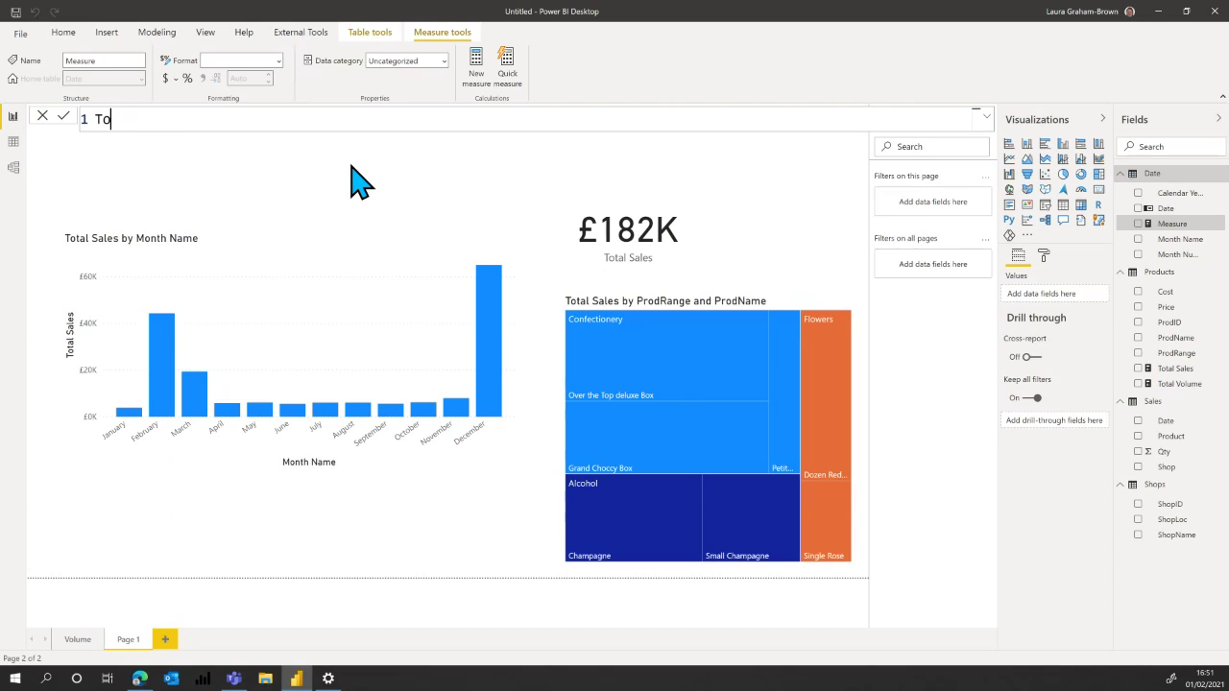
type("tal Costs =")
type("sum")
key("Down")
key("Down")
key("Down")
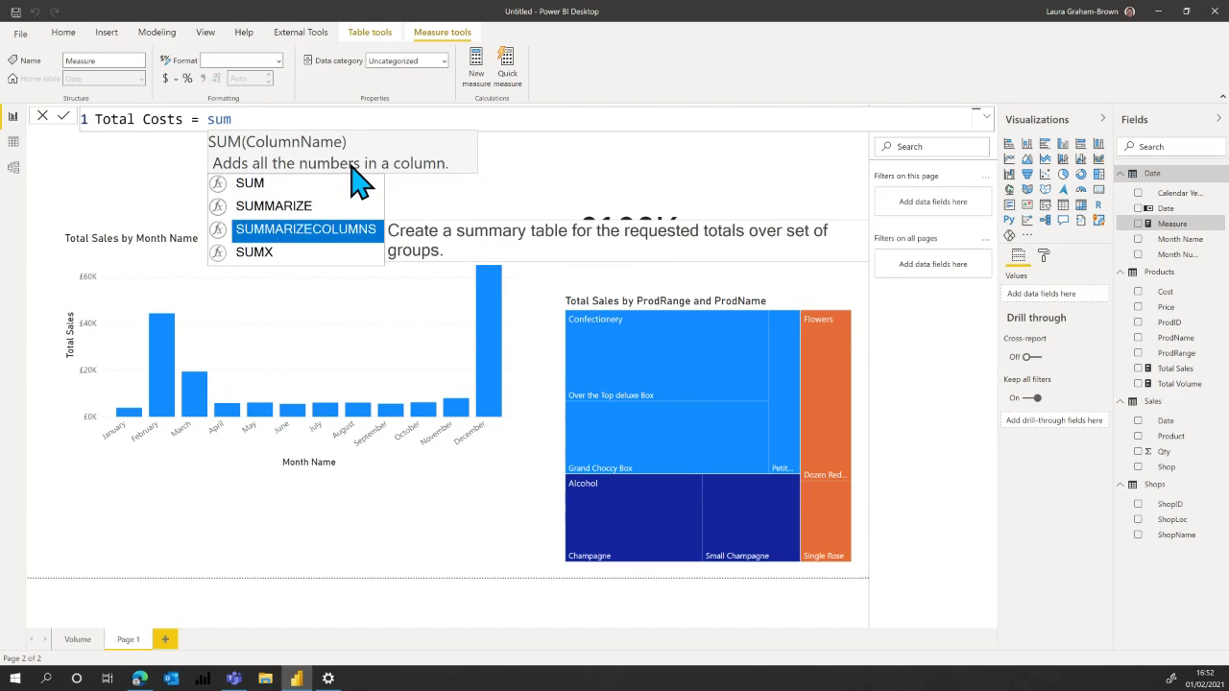
key("Tab")
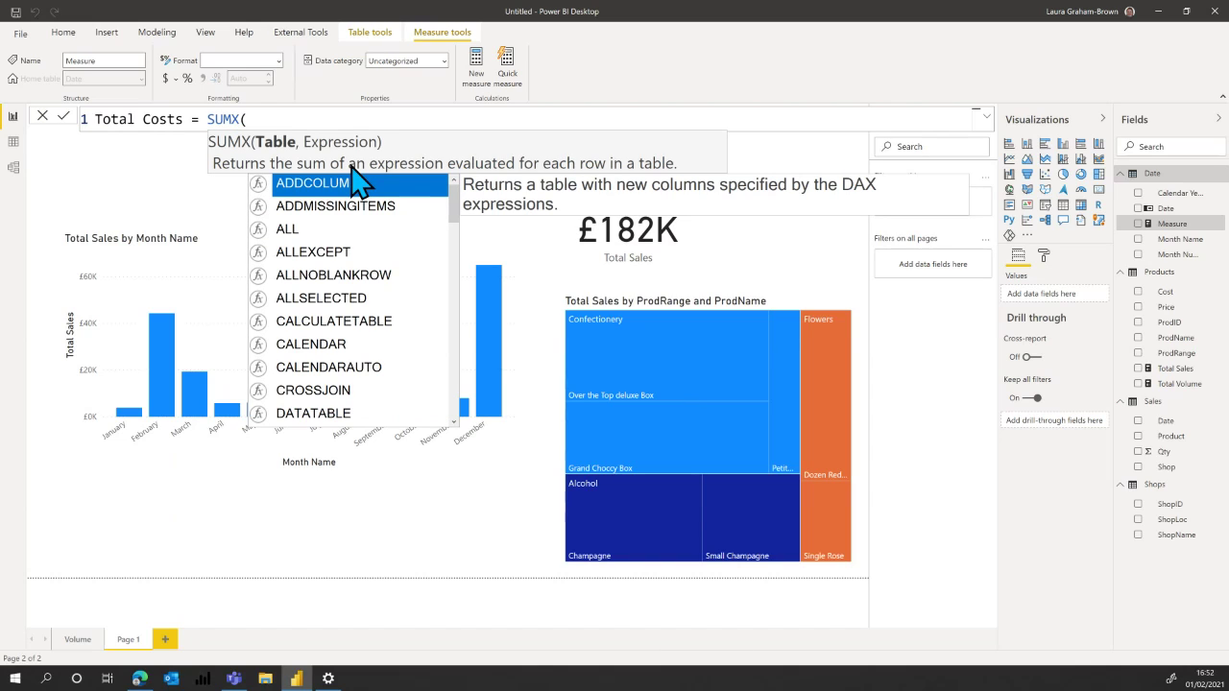
type("sal")
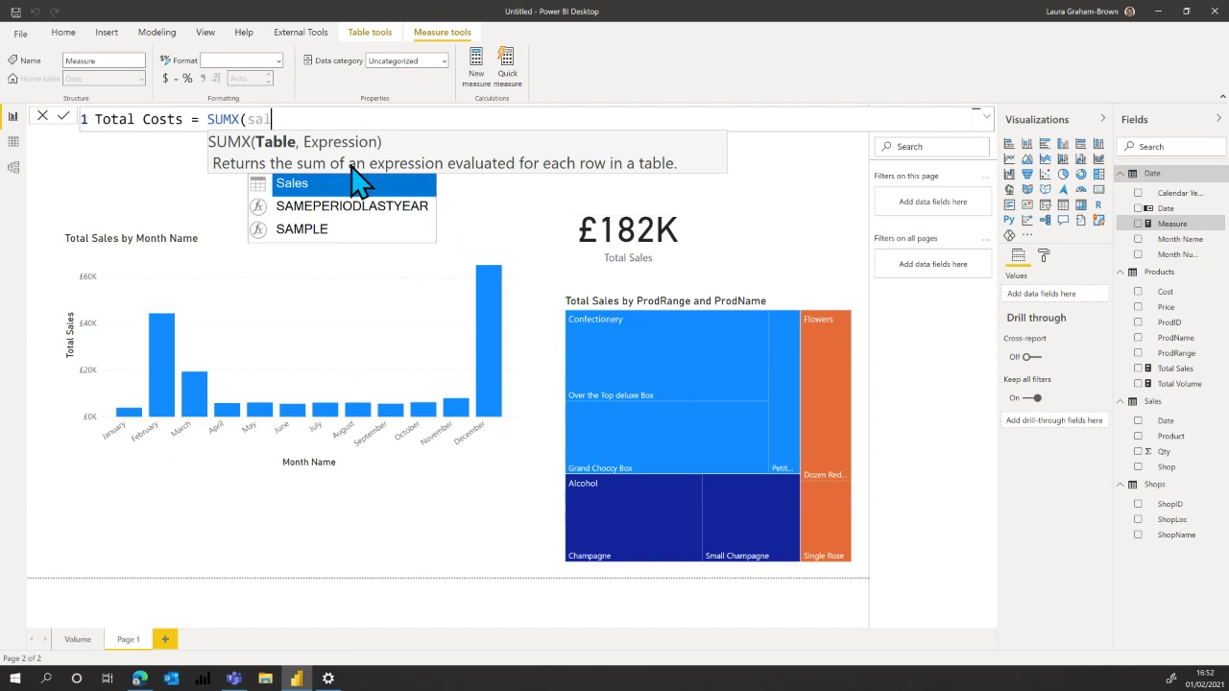
key("Tab")
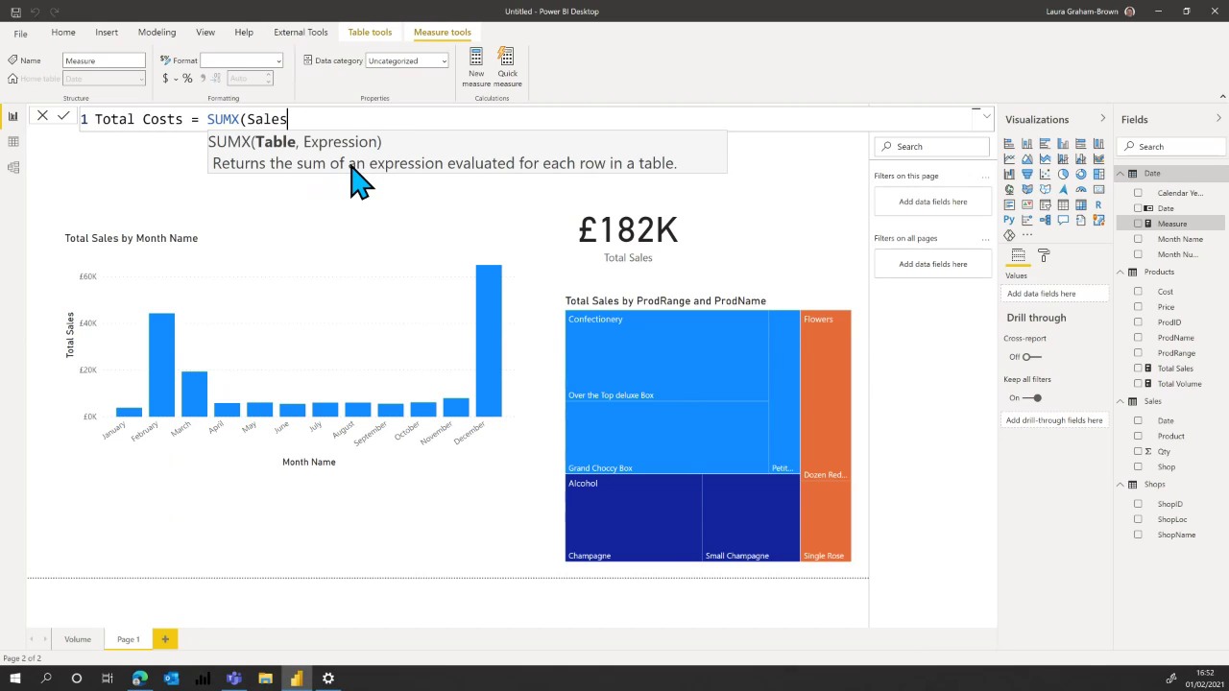
type(", ")
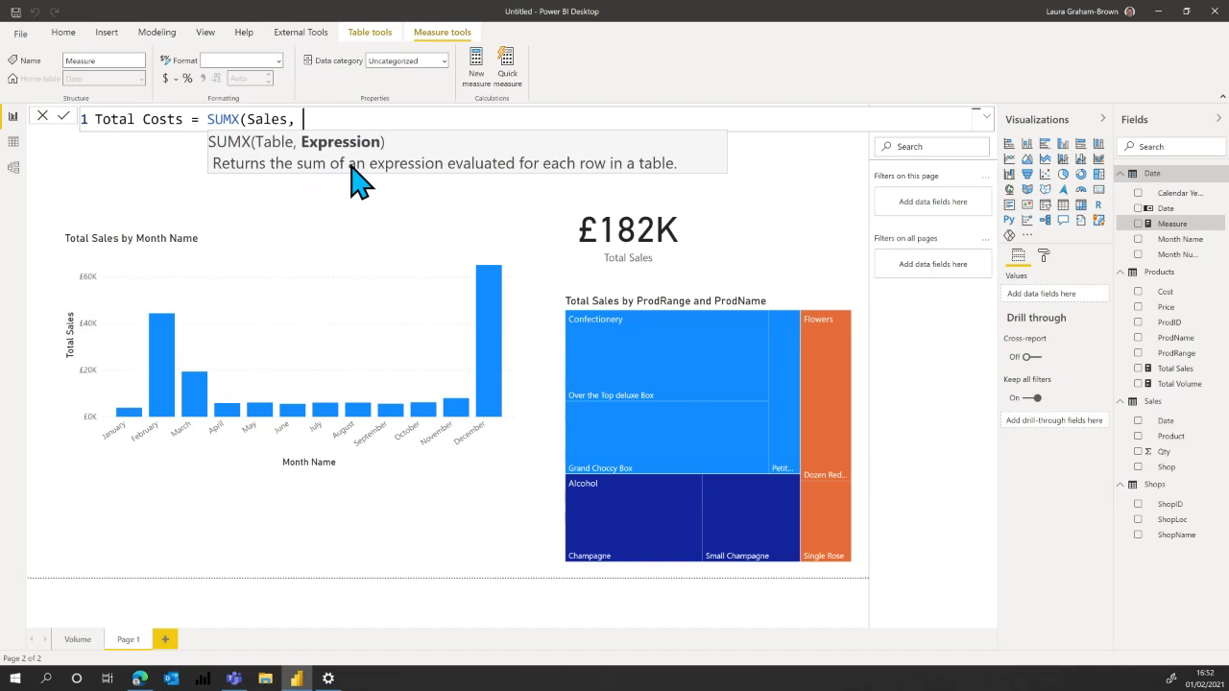
- Complete the Total Costs formula with the expression Sales[Qty] * RELATED(Products[Cost]) and commit the measure
type("Sales[Qty]")
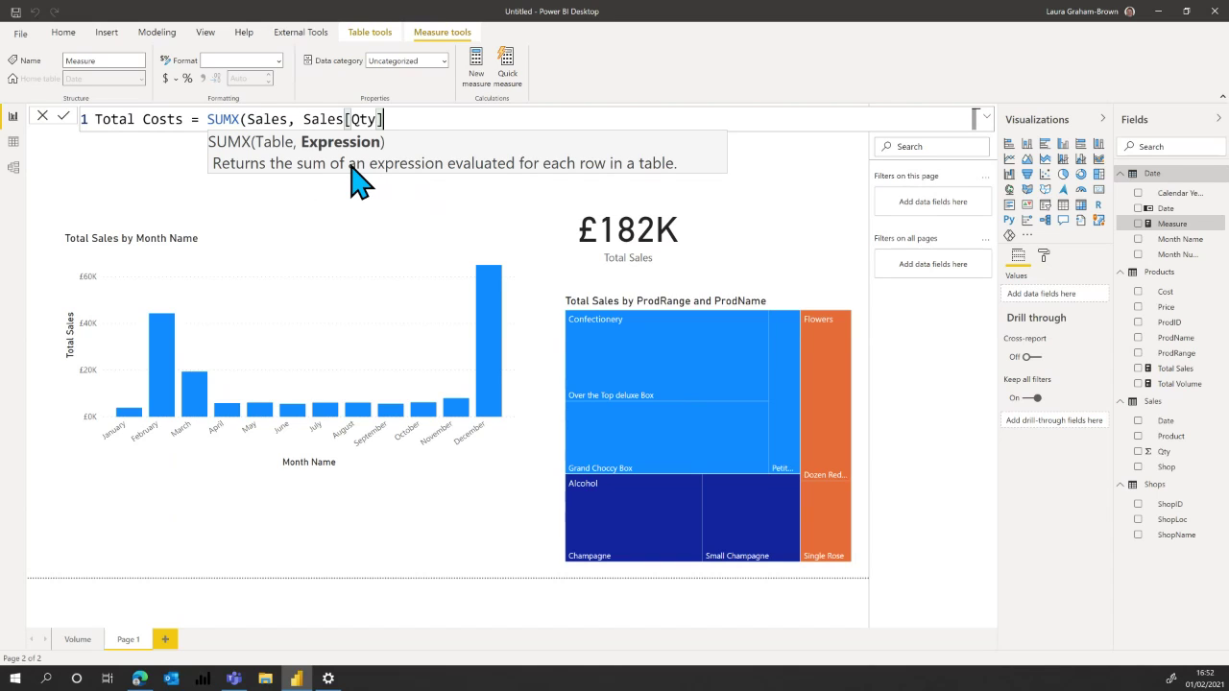
mouse_move(774, 379)
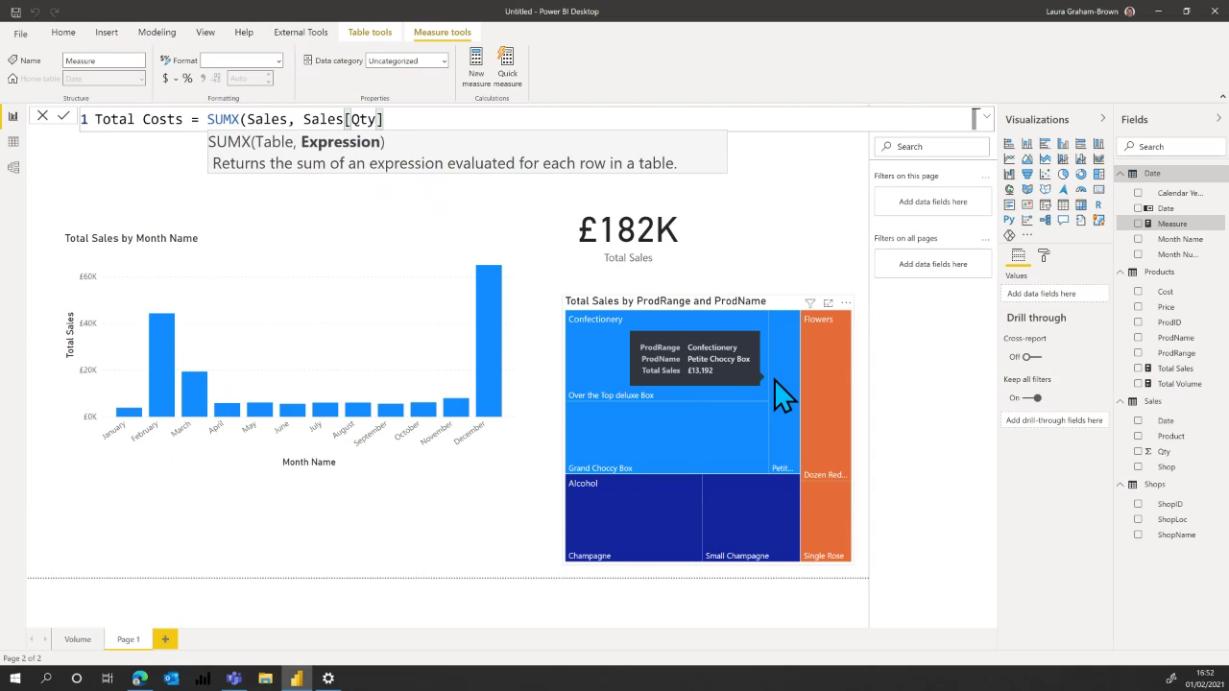
type("* re")
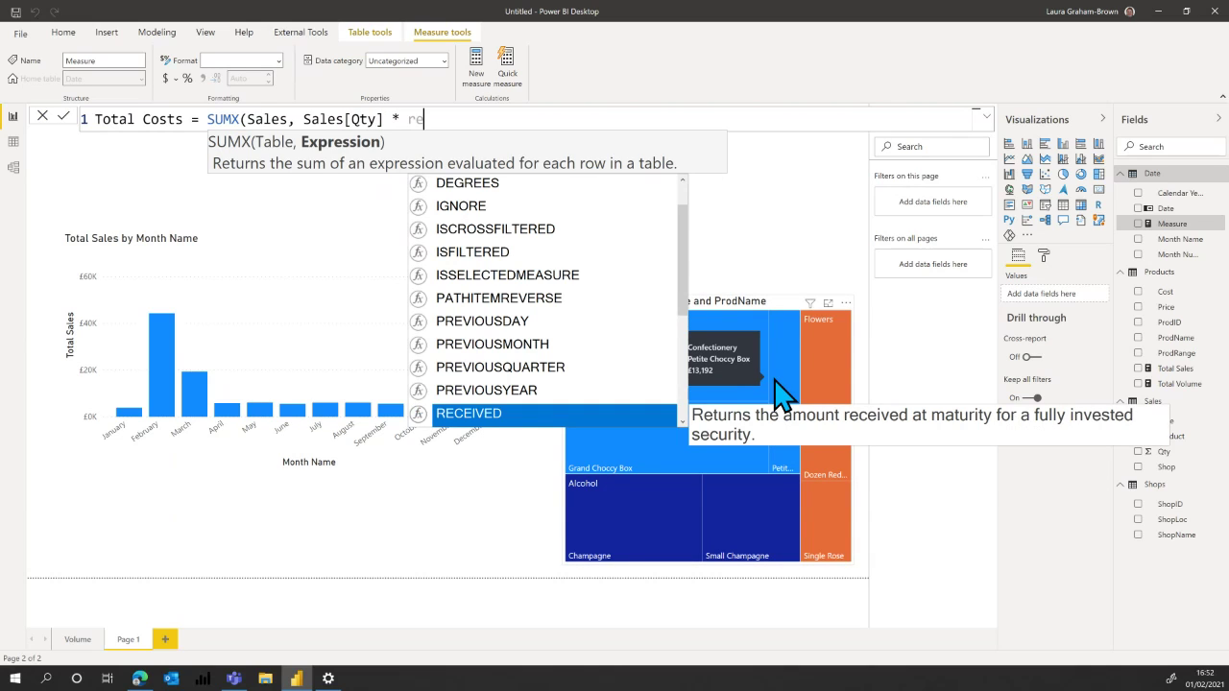
type("l")
type("a")
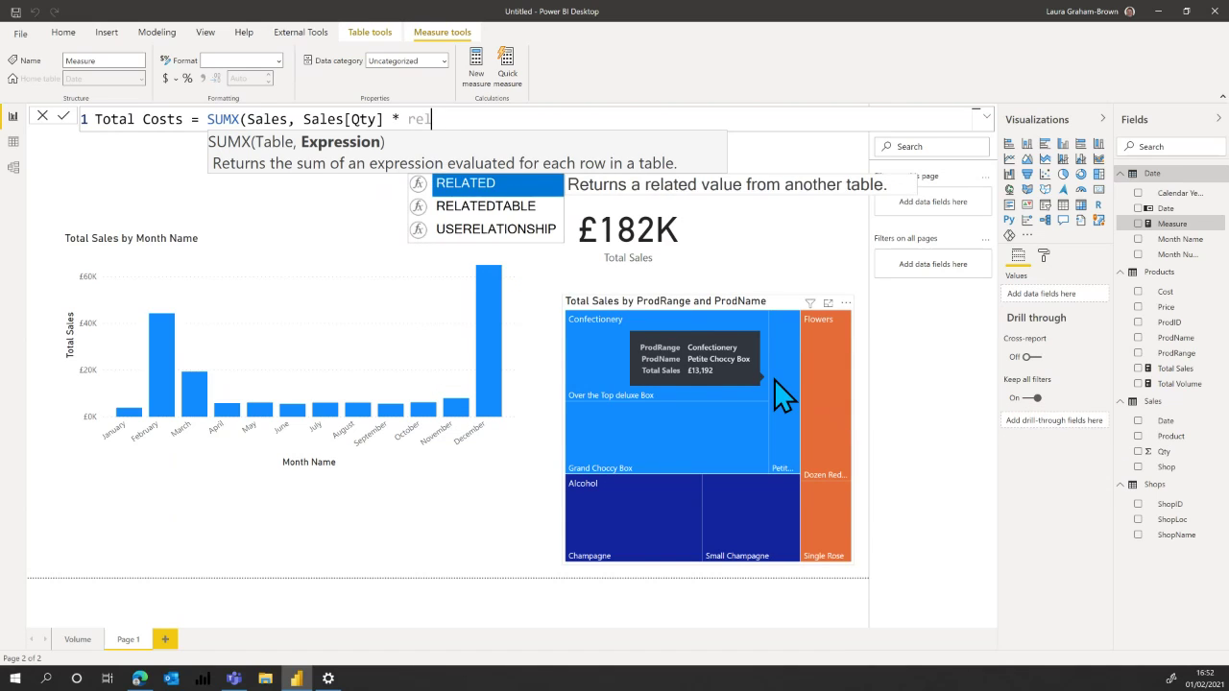
key("Tab")
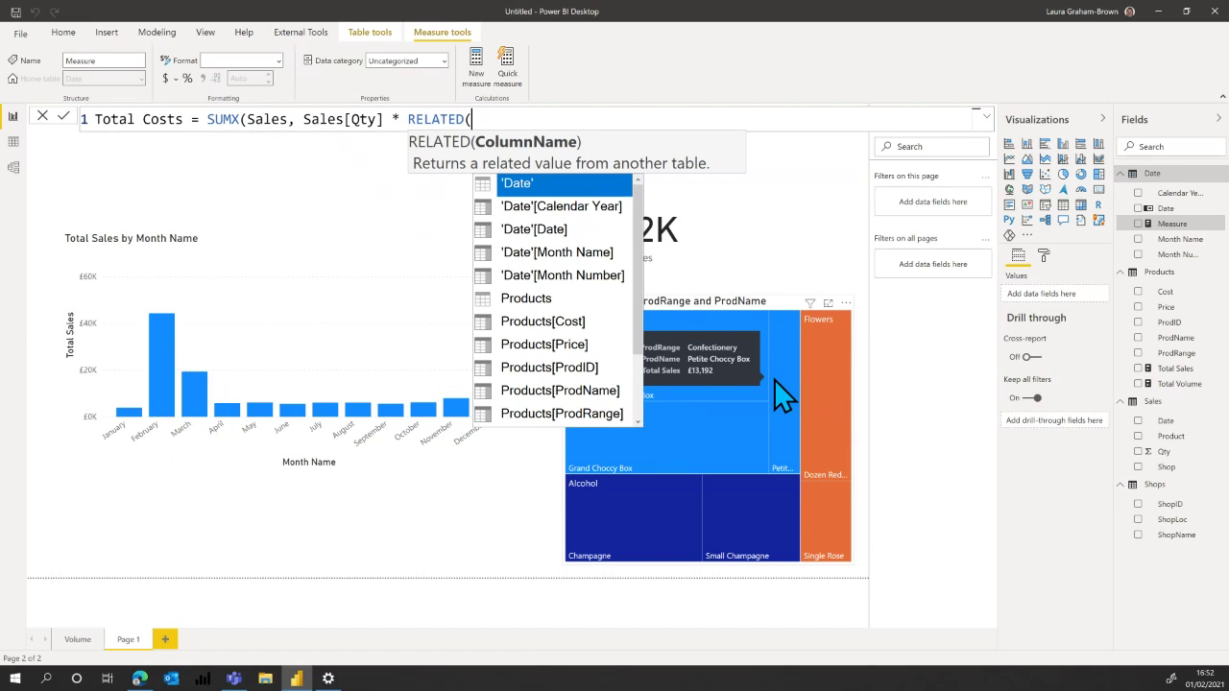
key("Down")
key("Down")
key("Down")
key("Down")
key("Down")
key("Down")
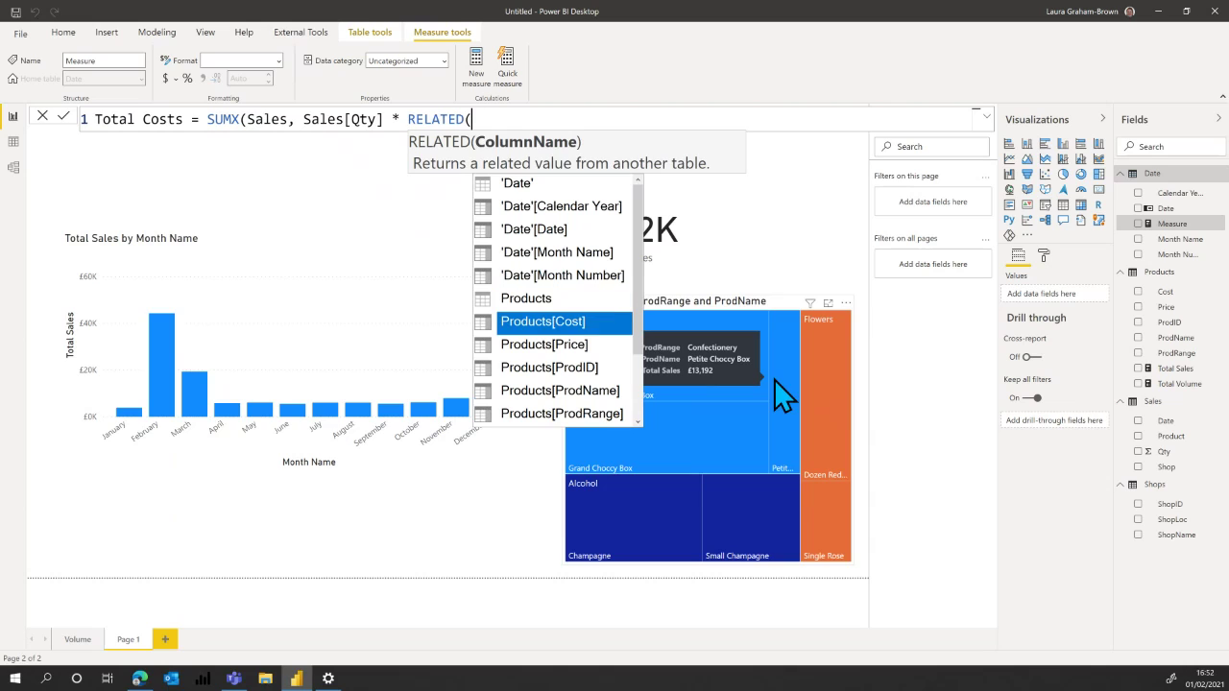
key("Tab")
type("])")
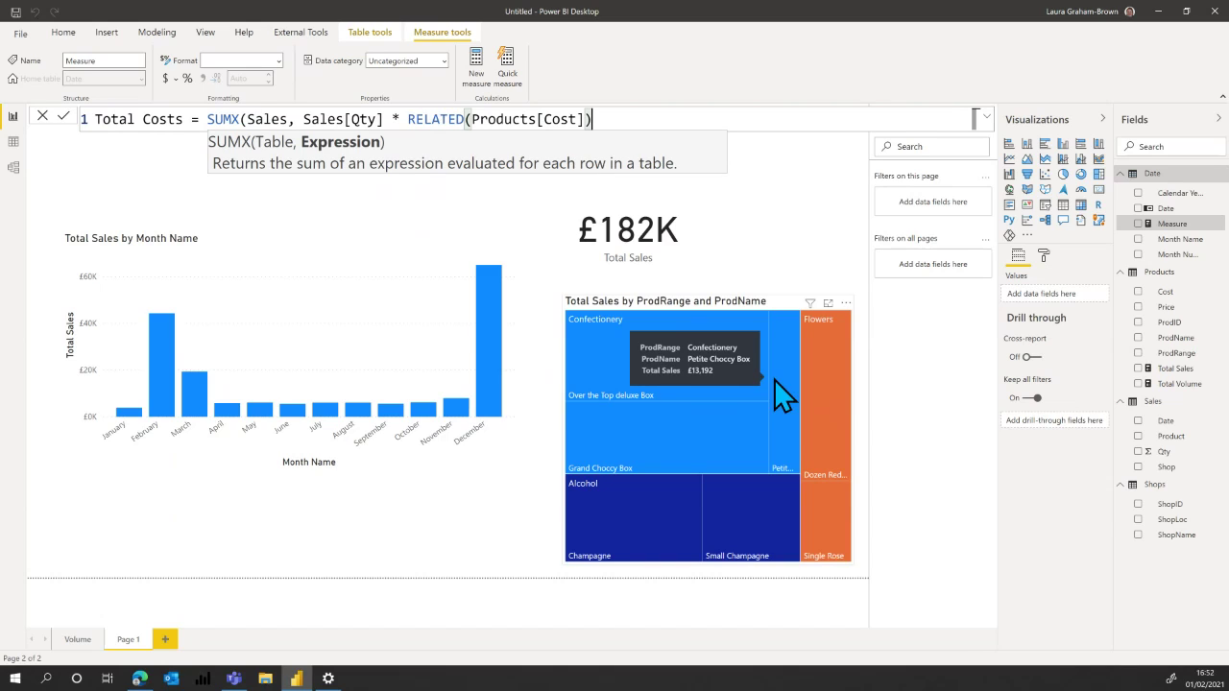
type(")")
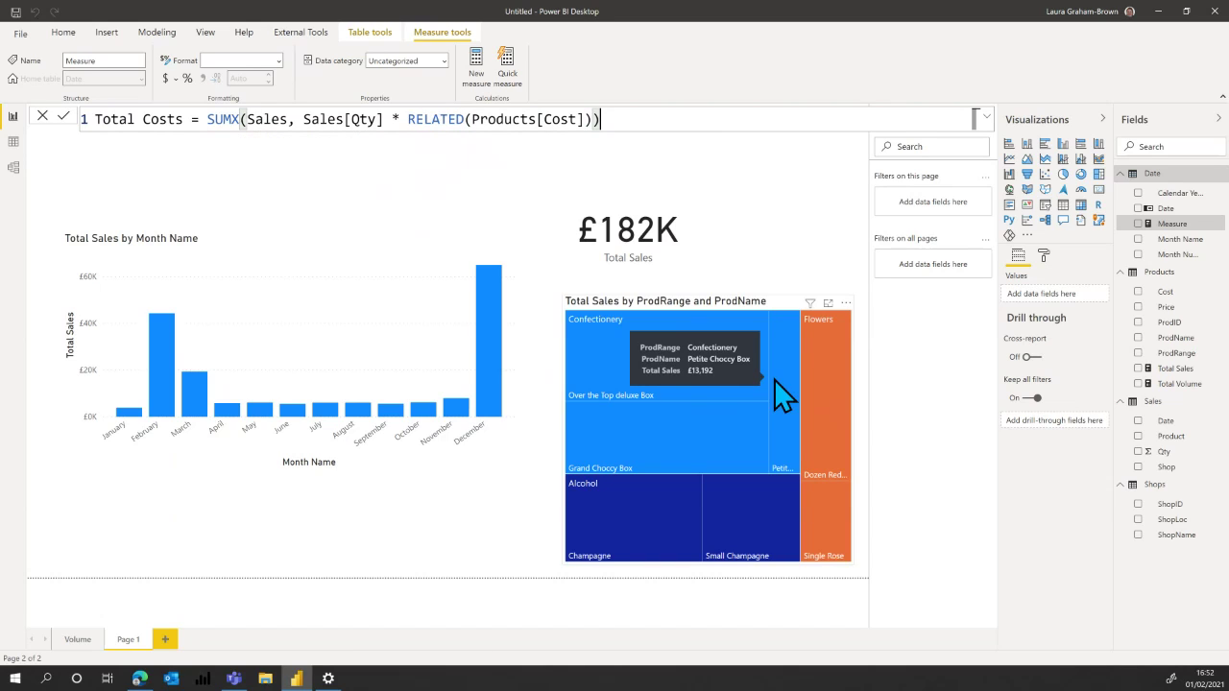
key("Return")
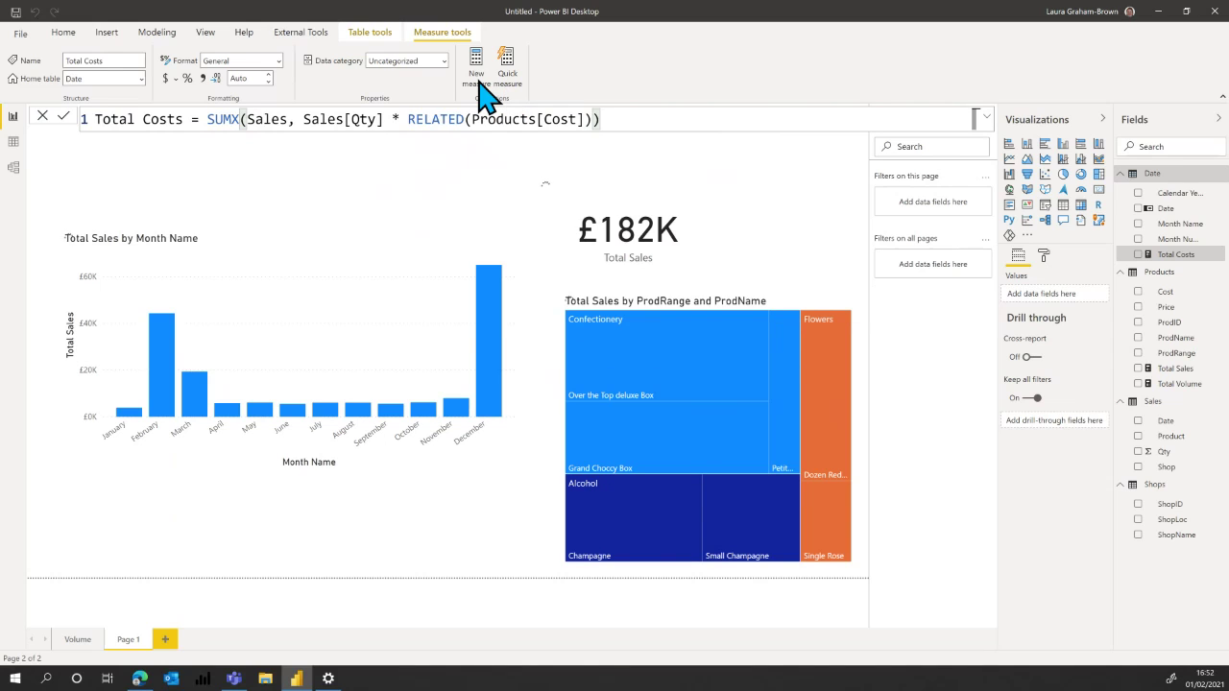
- Create a measure named Profit Margin % with the formula ( [Total Sales] - [Total Costs] ) / [Total Costs]
left_click(485, 93)
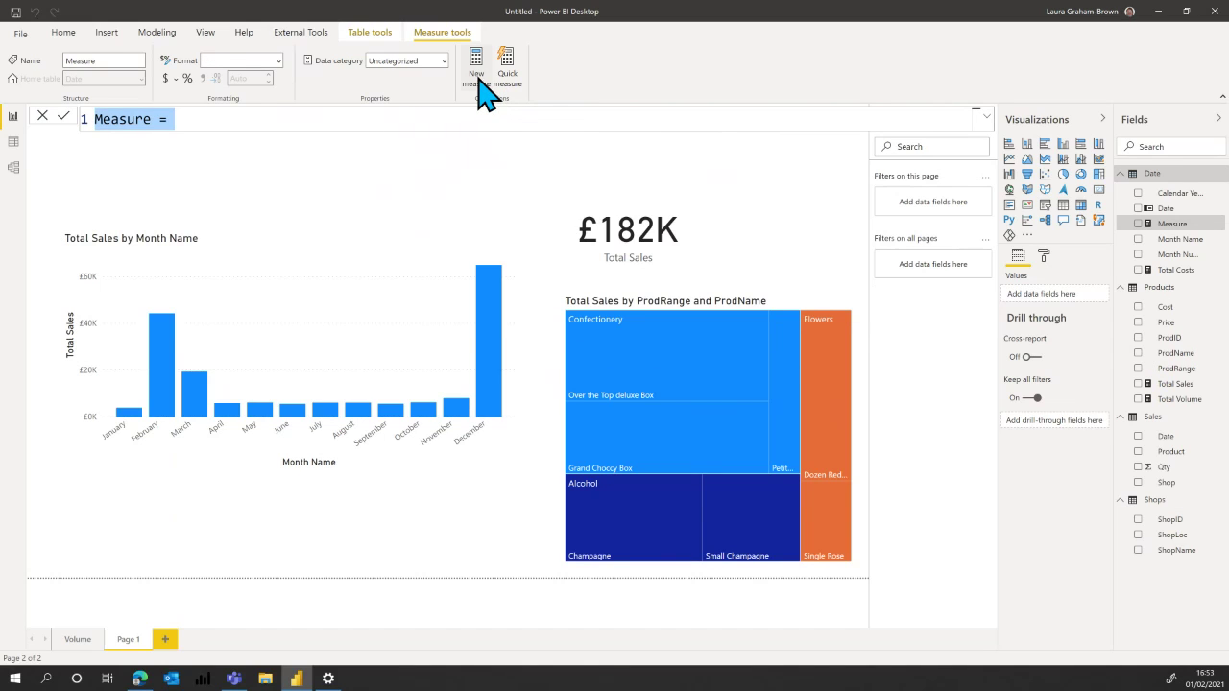
type("Profit")
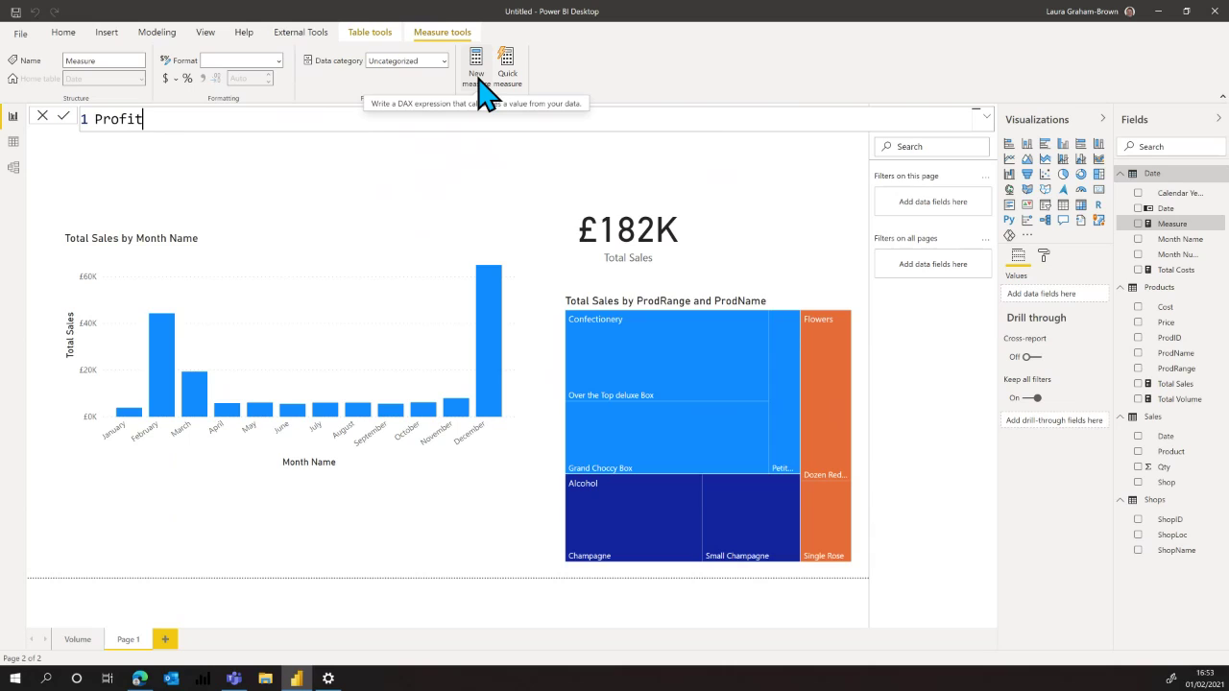
type(" Margin % =")
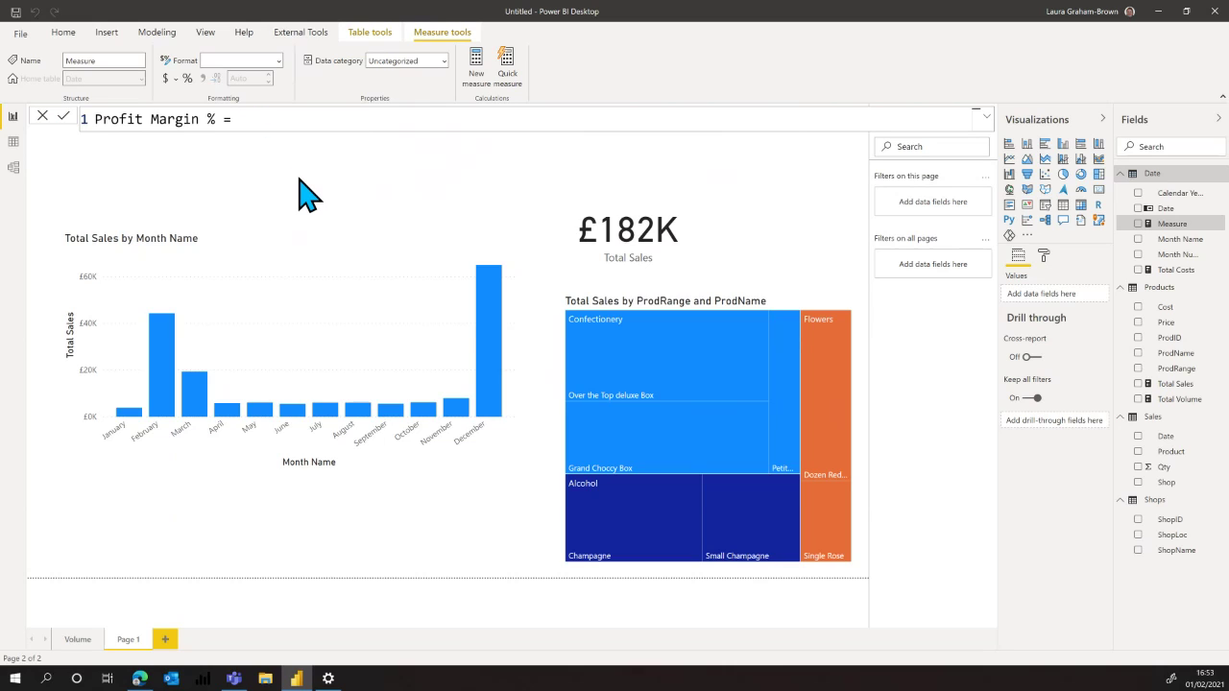
type("( [")
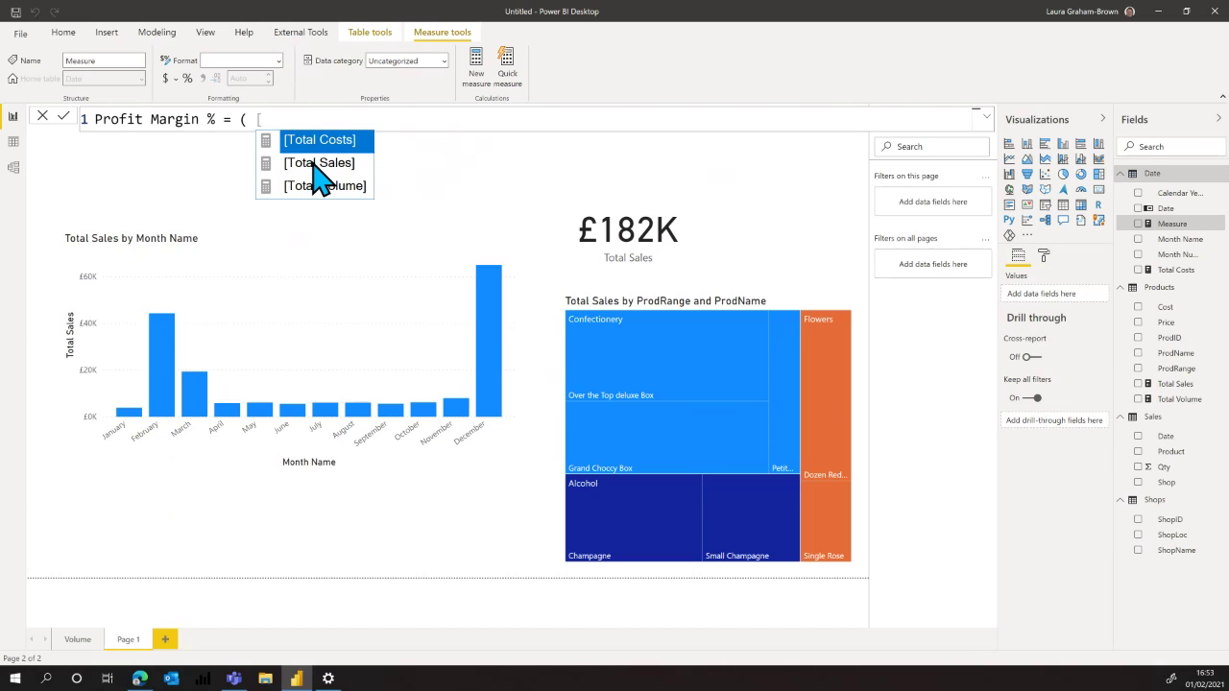
left_click(314, 165)
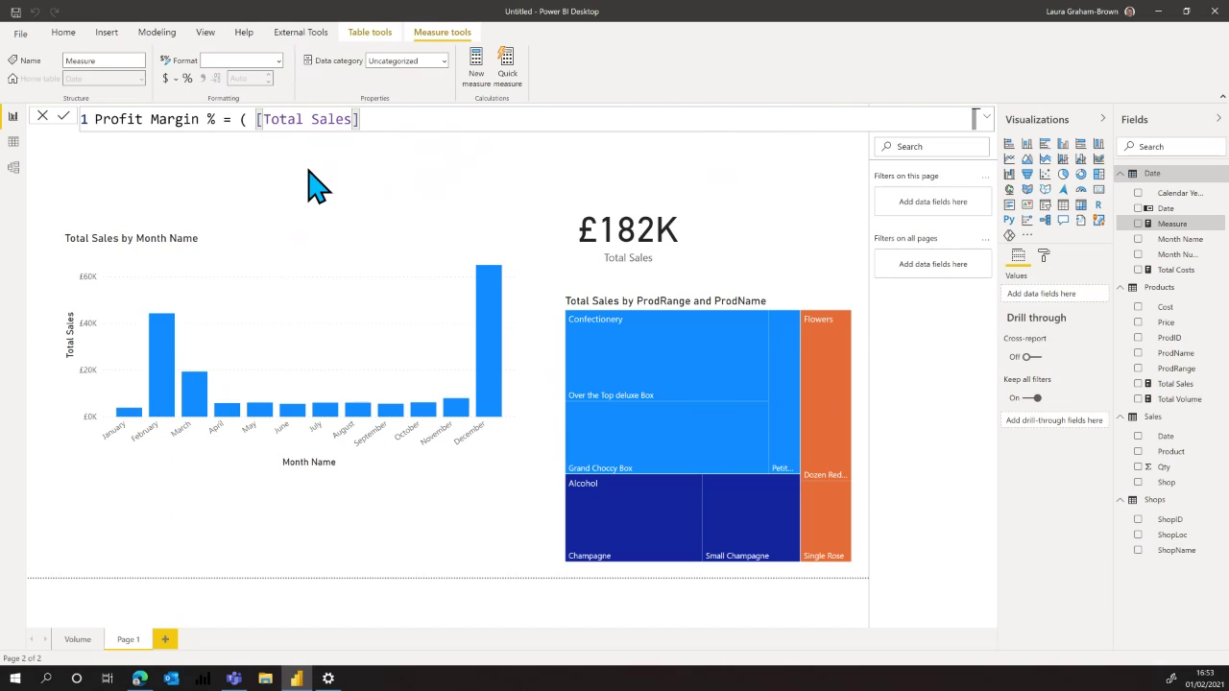
type("- [")
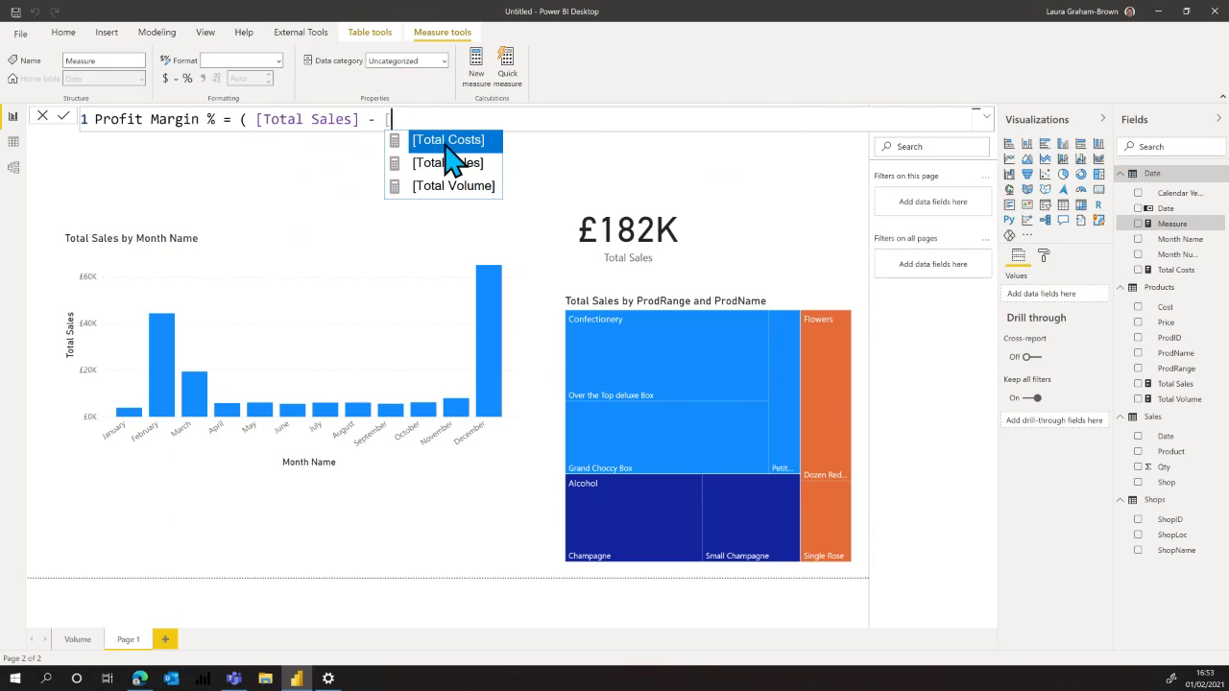
left_click(413, 144)
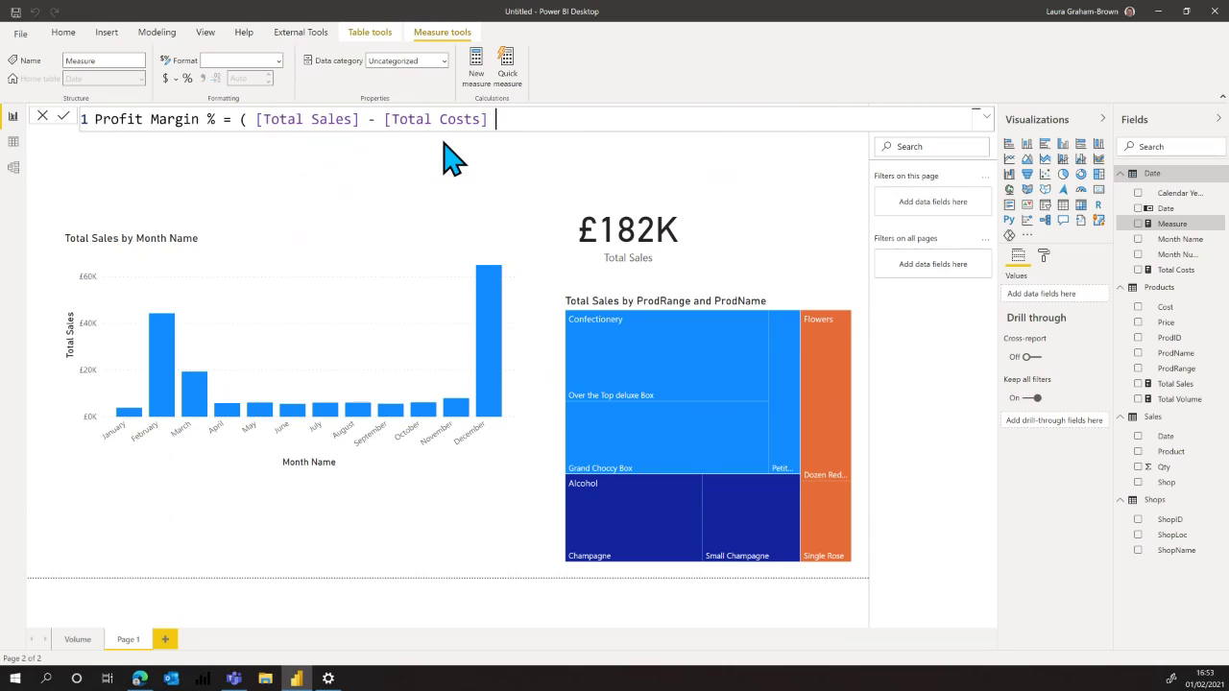
type(") /")
type("[")
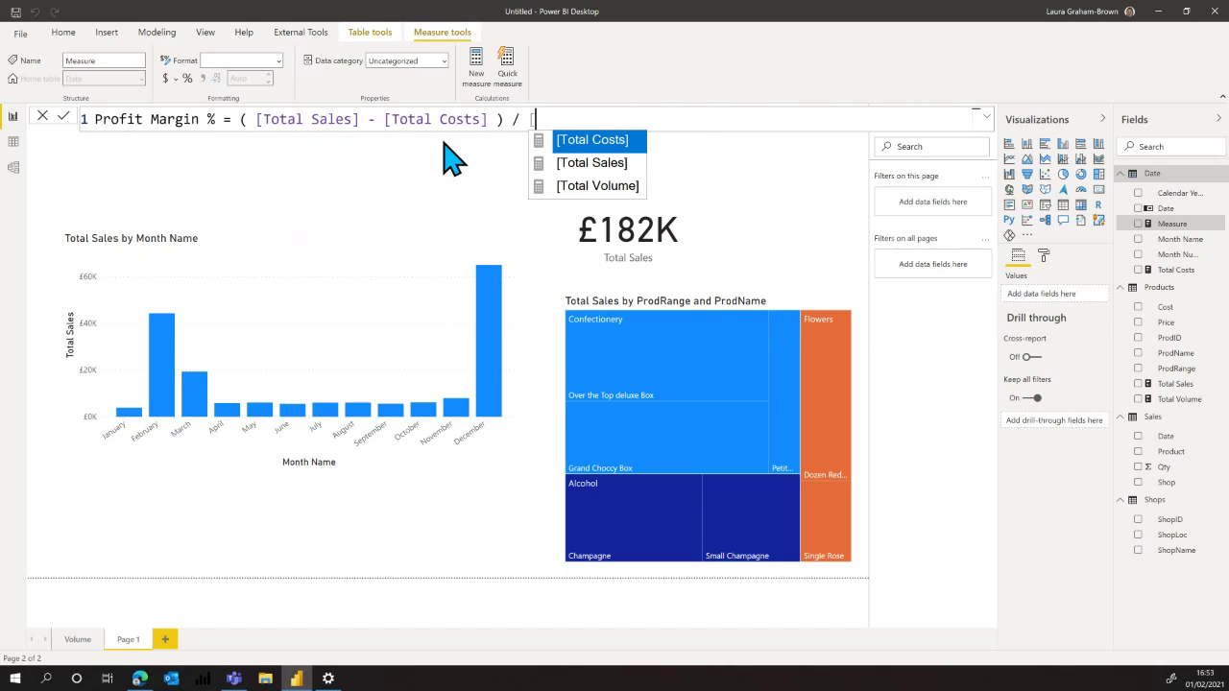
left_click(587, 142)
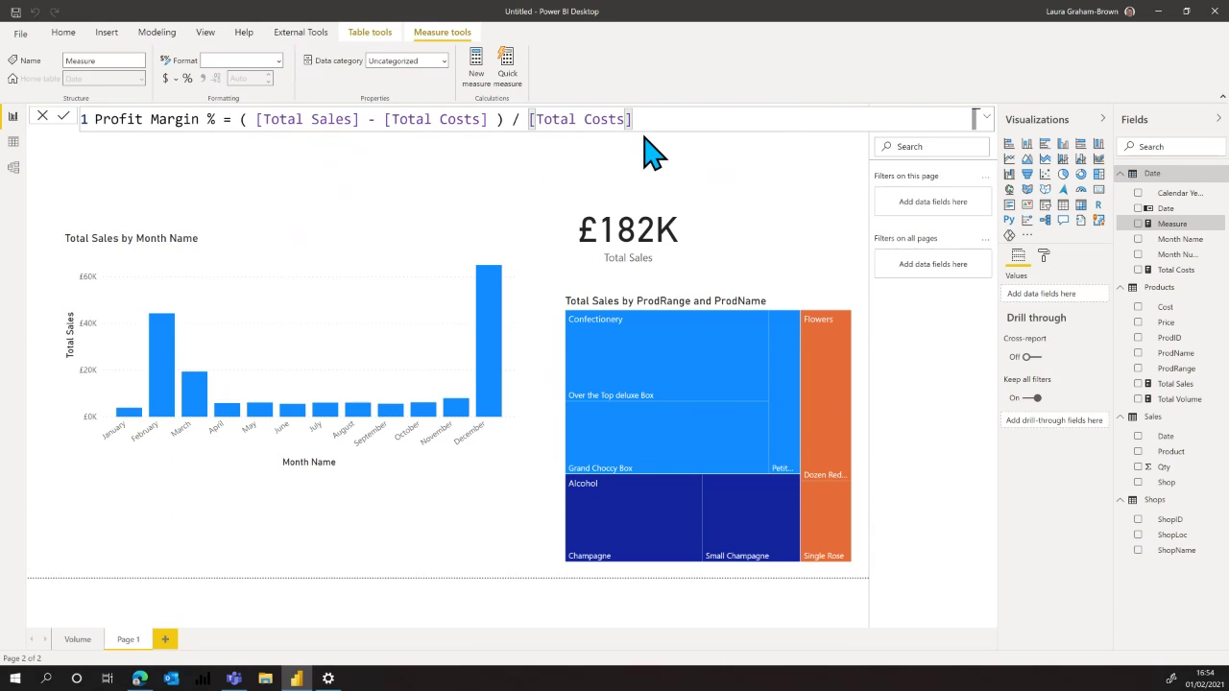
key("Return")
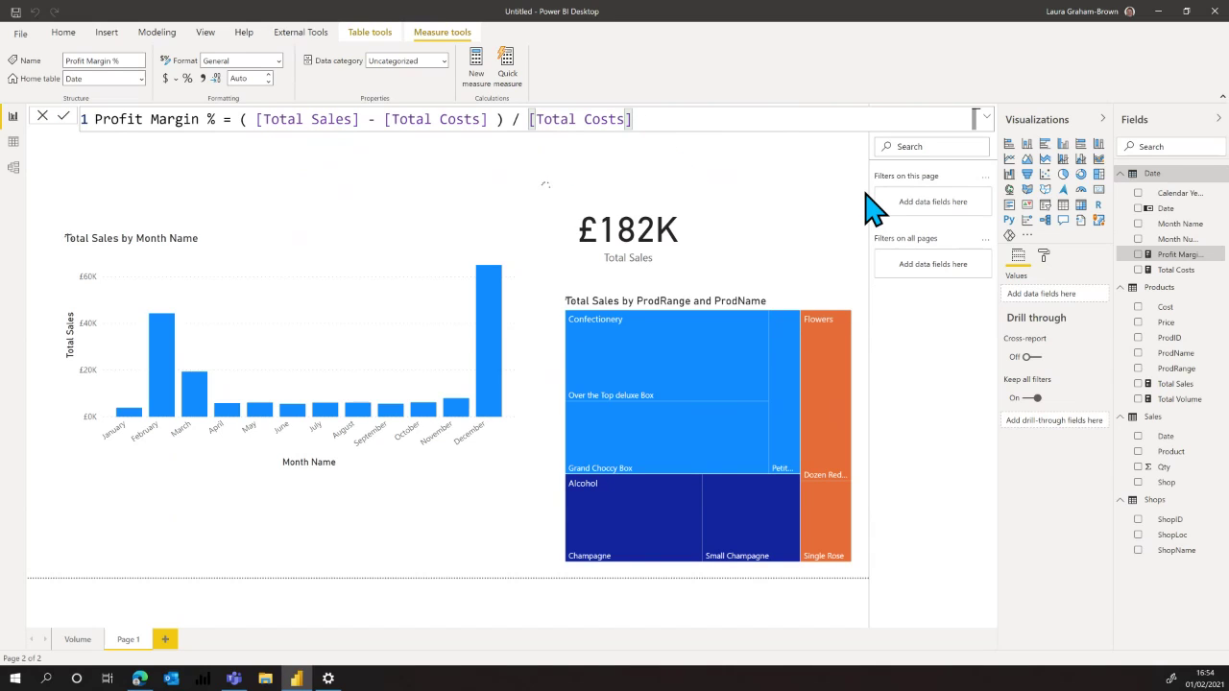
- Add a card showing Profit Margin %, placed above the treemap and narrowed to fit to the right of the Total Sales card
left_click(800, 192)
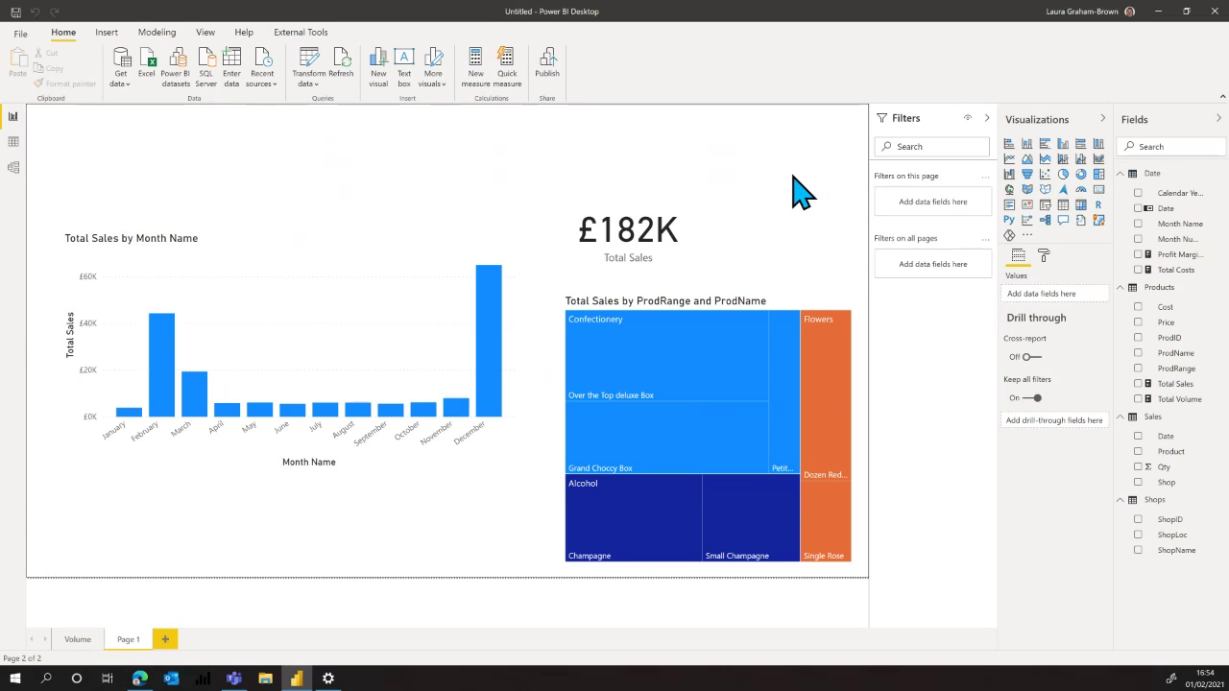
left_click(1099, 189)
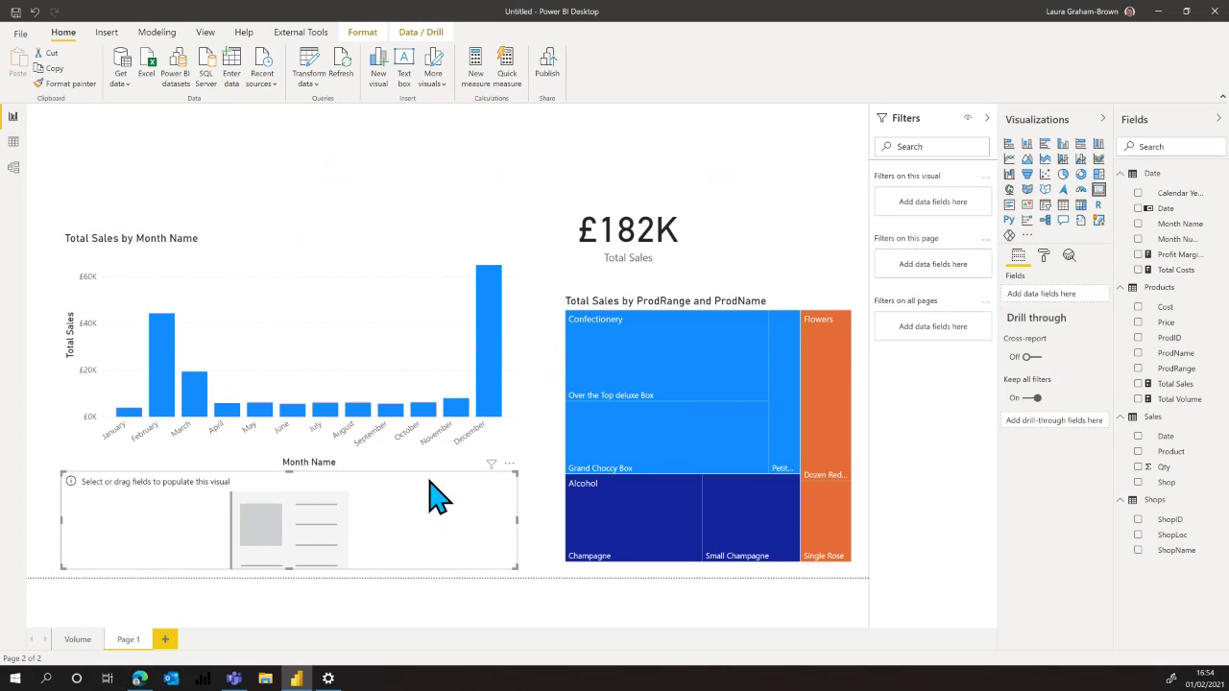
left_click_drag(430, 483, 758, 192)
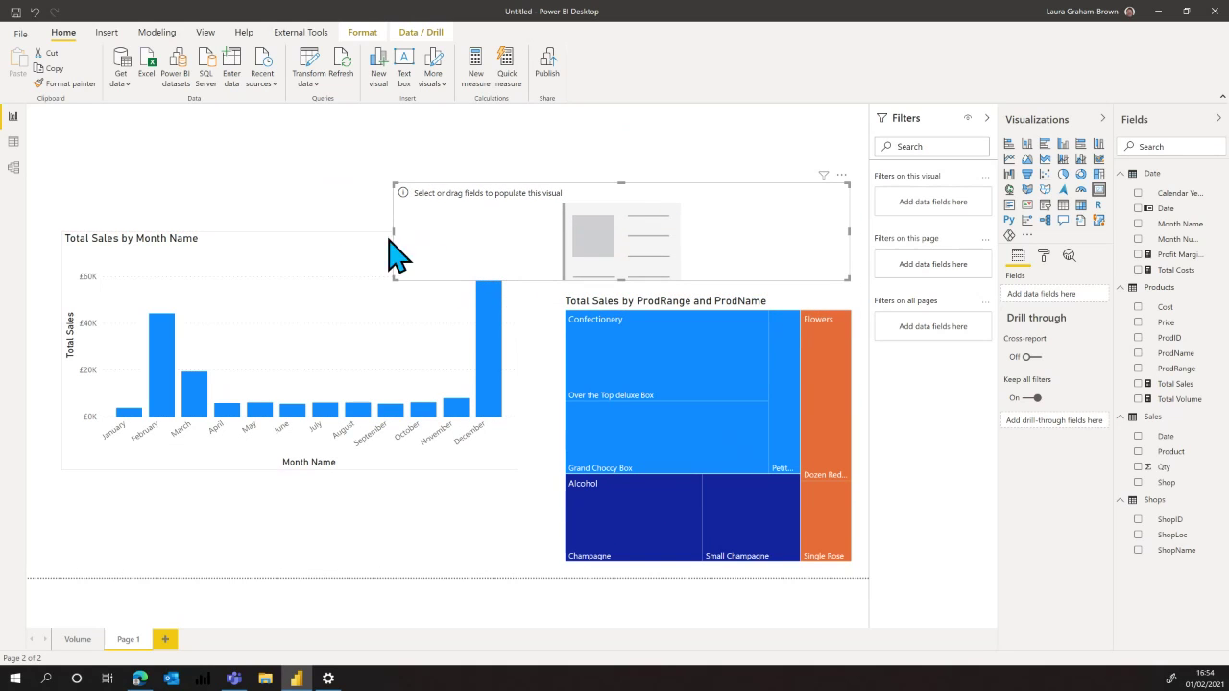
left_click_drag(397, 233, 704, 233)
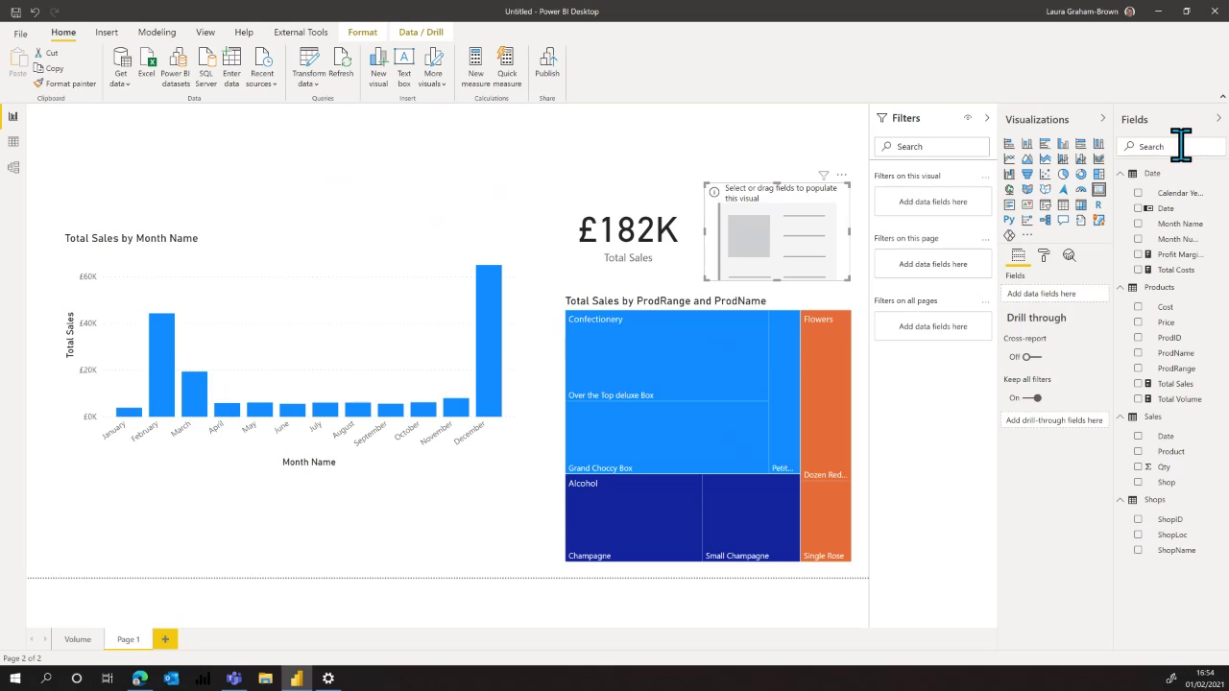
type("r")
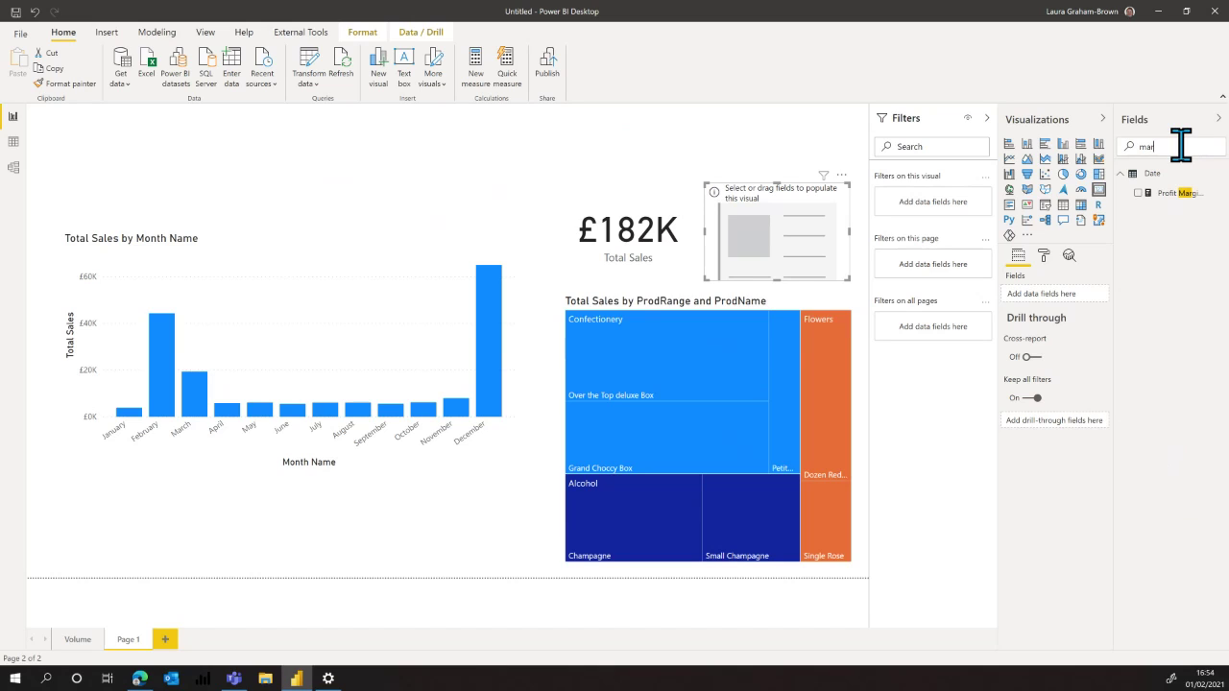
left_click(1138, 192)
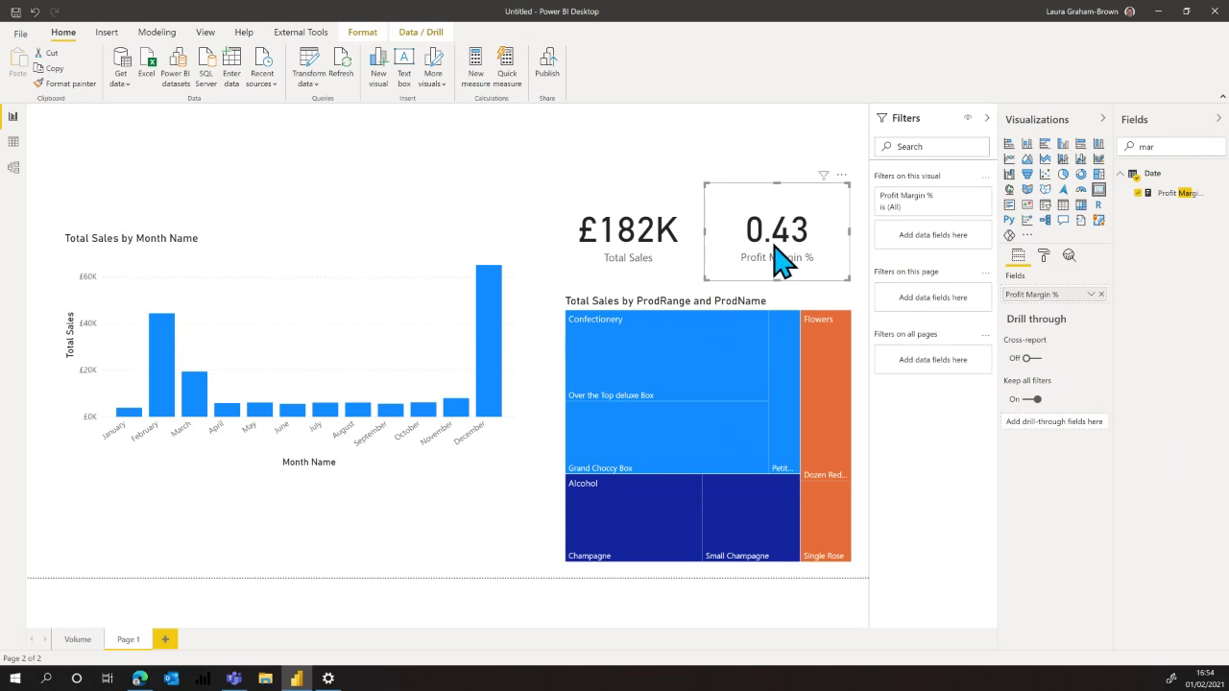
- Format the Profit Margin % measure as a percentage with 0 decimal places
left_click(1171, 195)
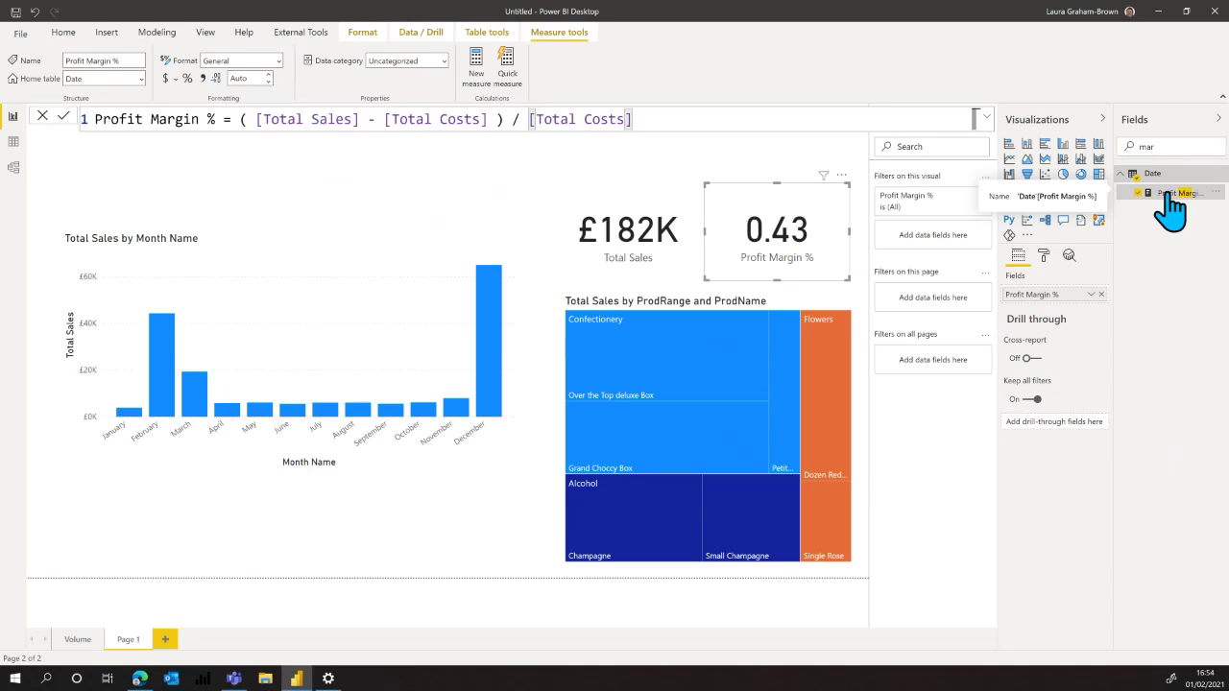
left_click(188, 79)
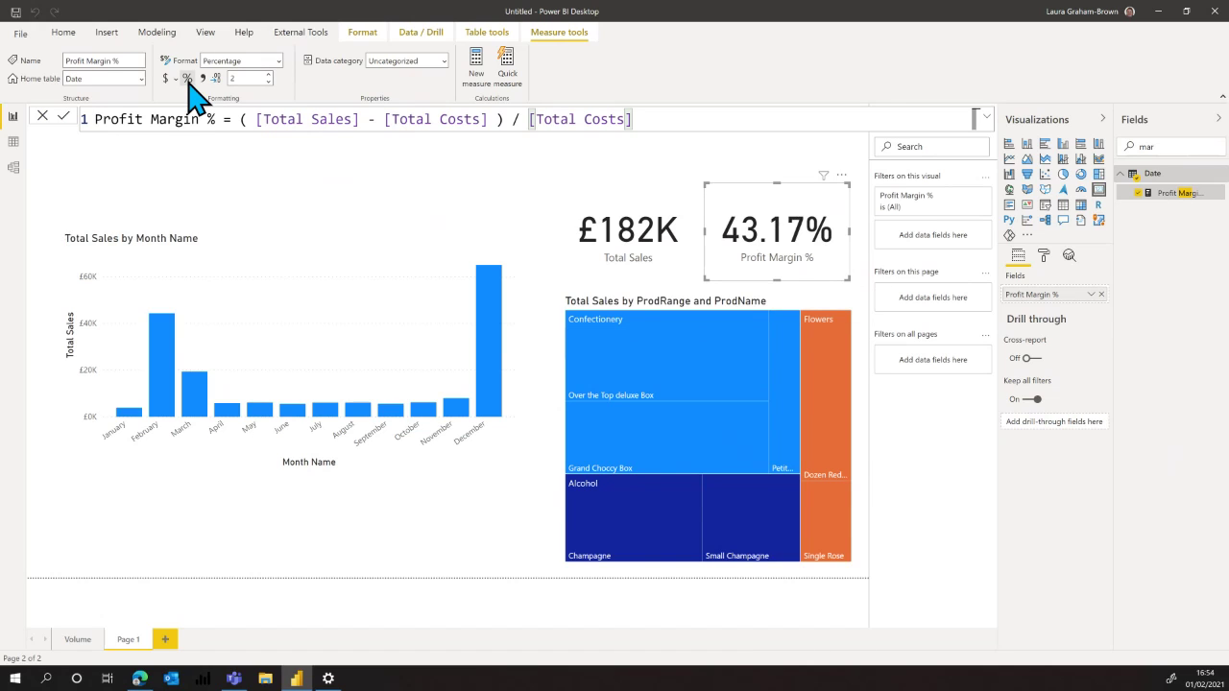
double_click(260, 81)
key("Tab")
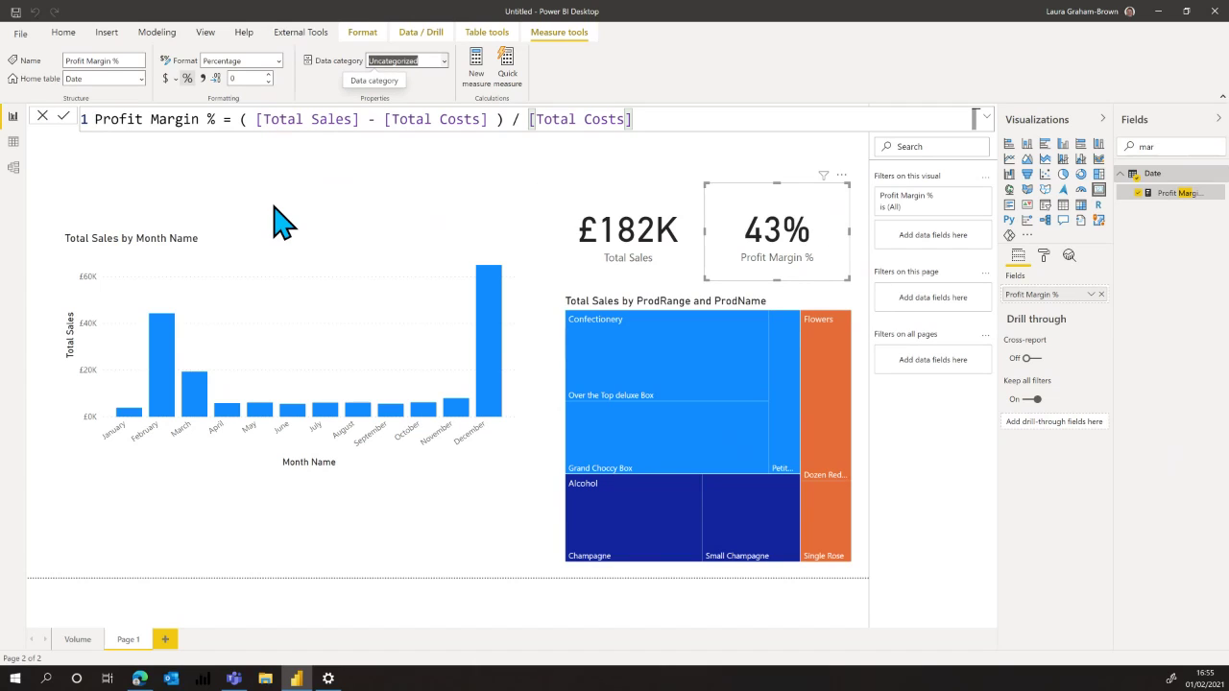
mouse_move(801, 346)
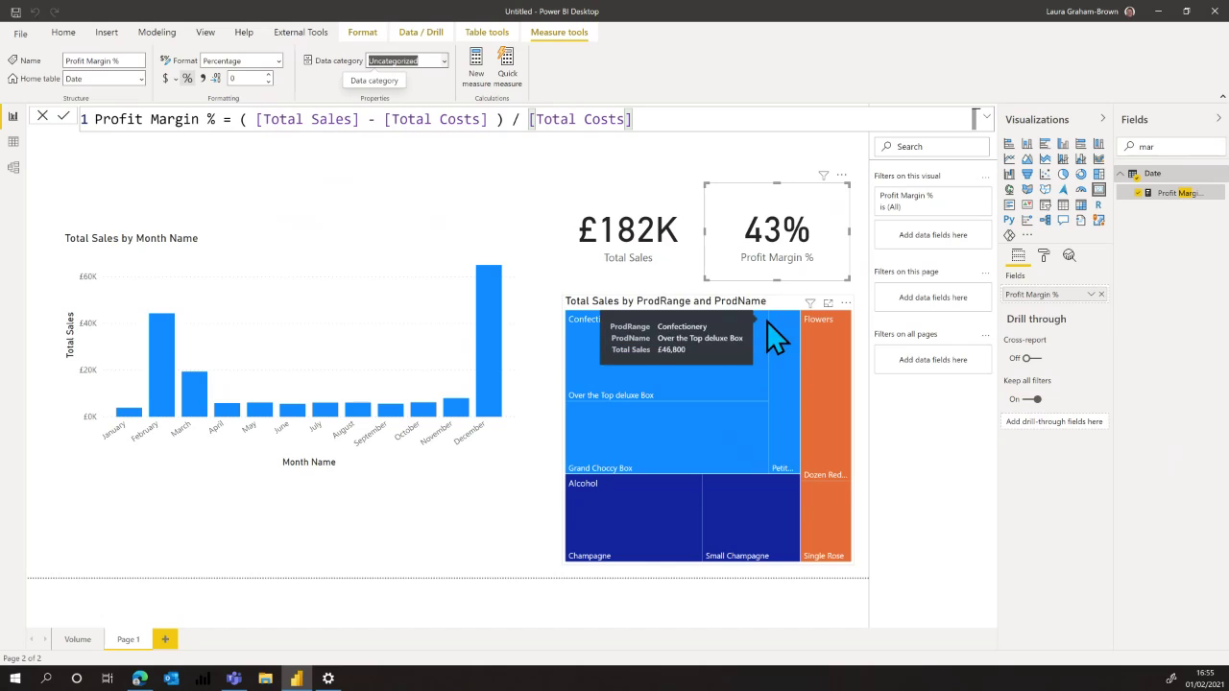
- Clear the field search and change the Profit Margin % measure's home table to Products
left_click(1172, 146)
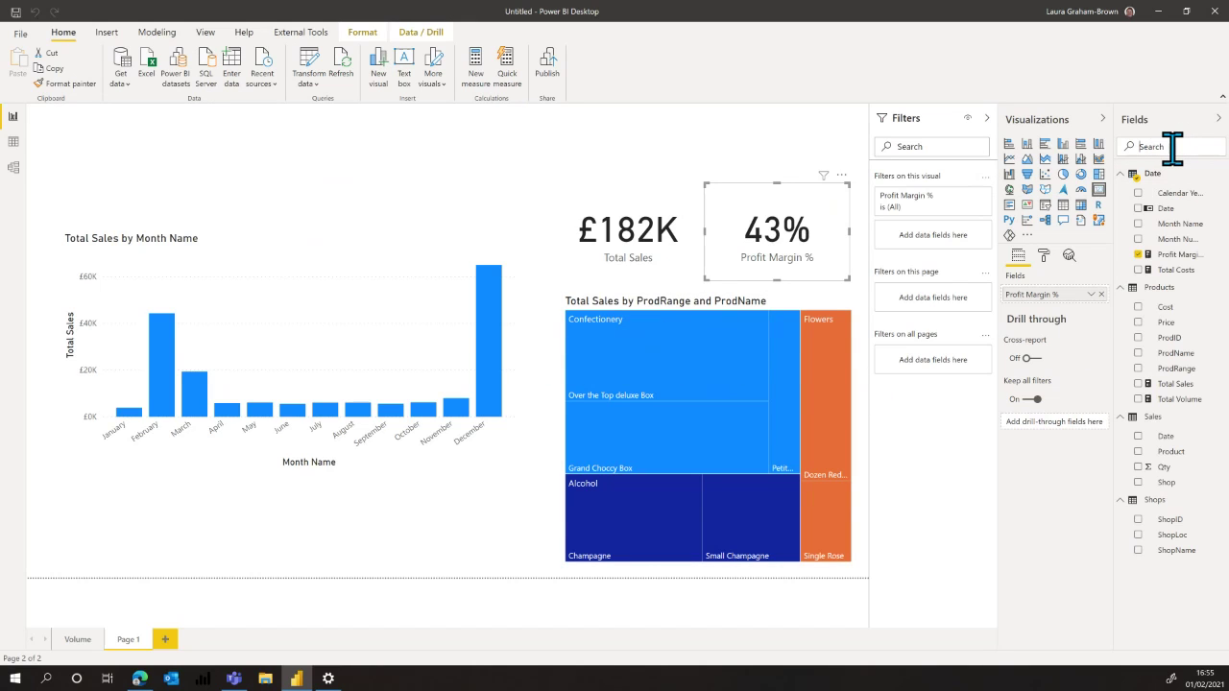
left_click(1184, 255)
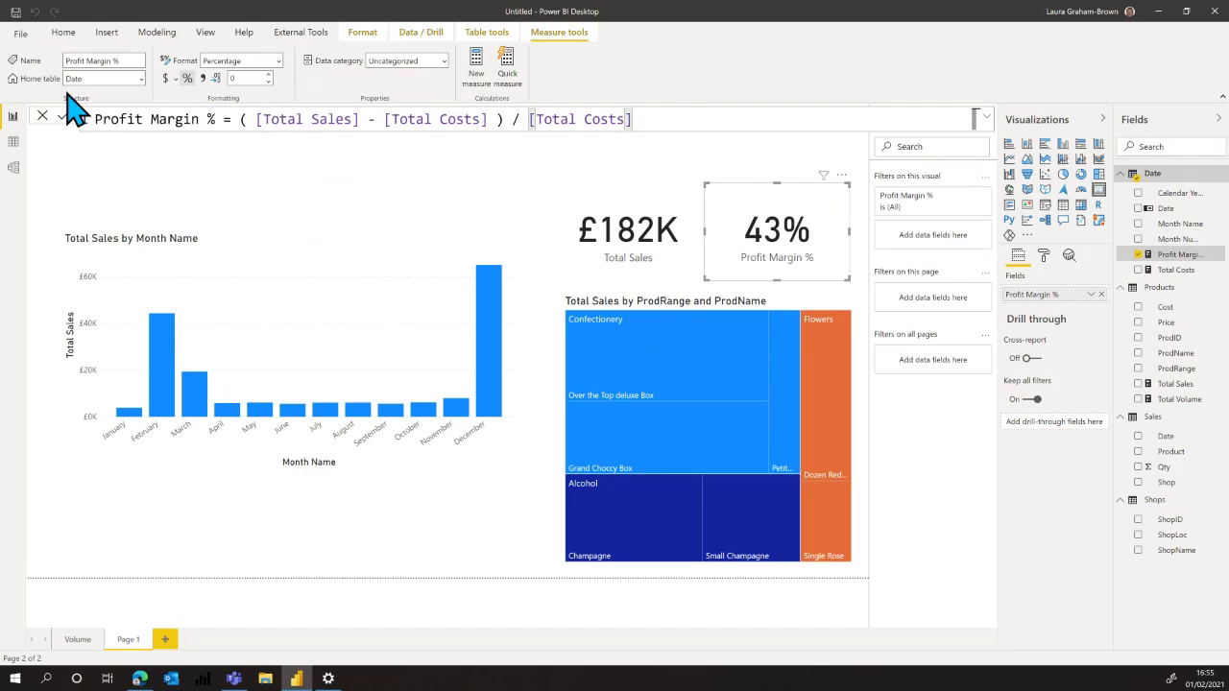
left_click(142, 78)
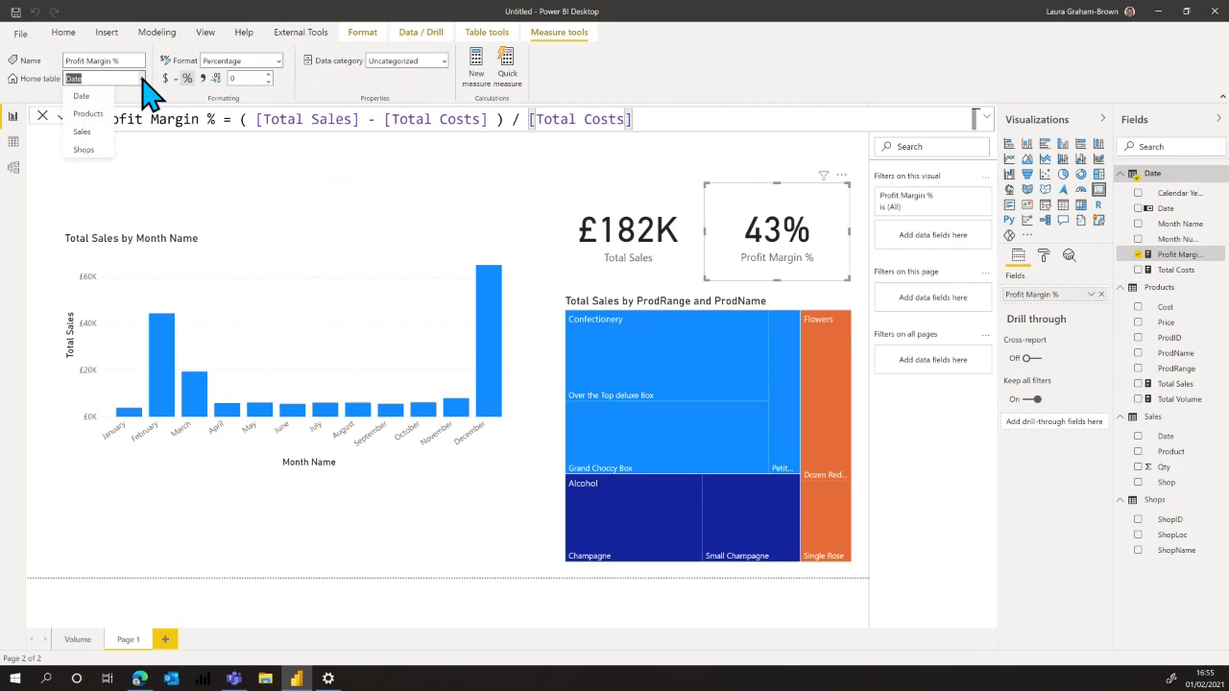
left_click(98, 120)
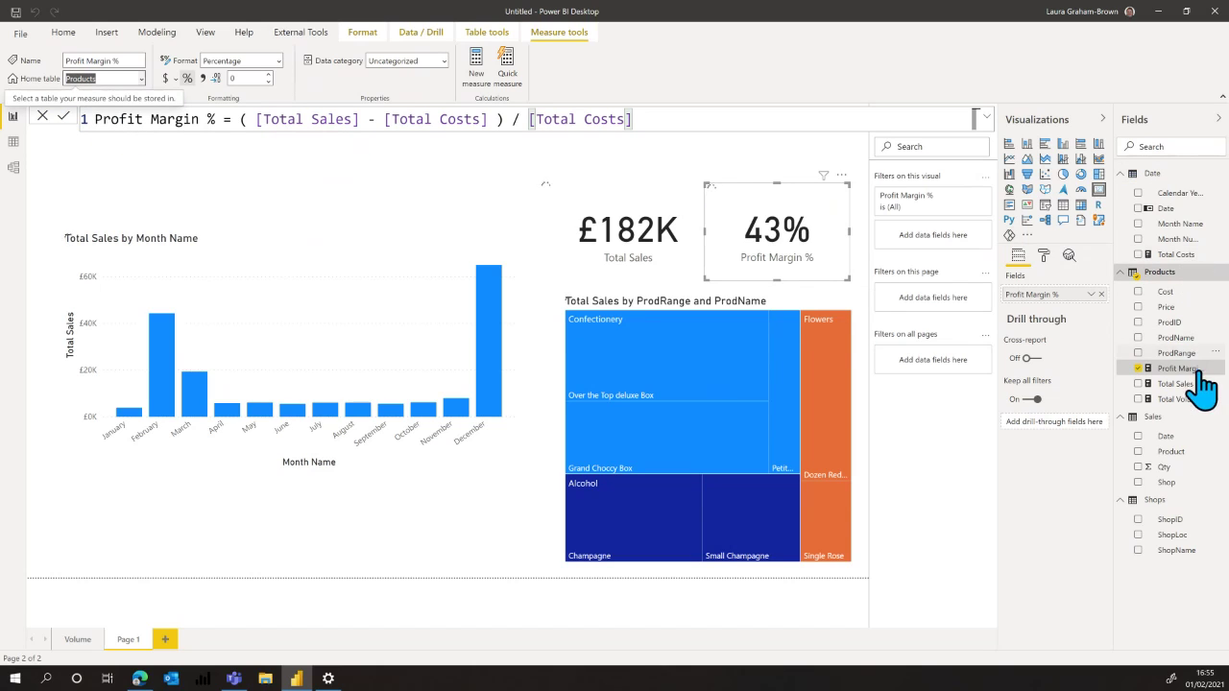
- Change the Total Costs measure's home table to Products
left_click(1191, 256)
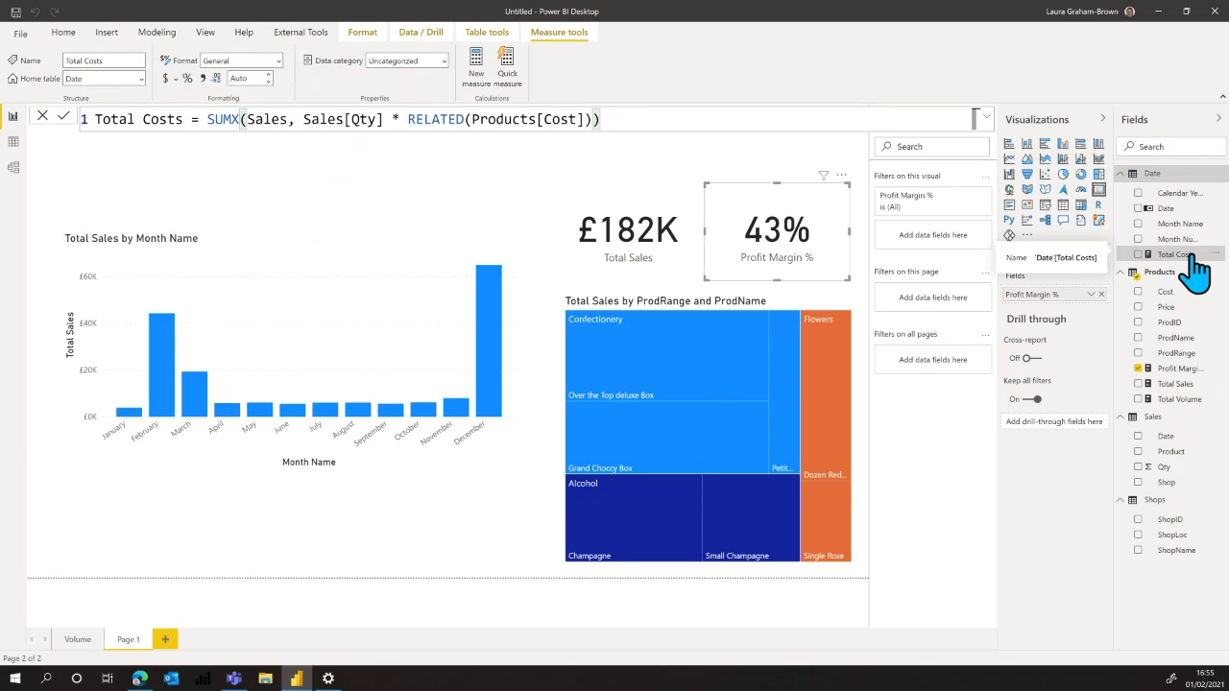
left_click(141, 78)
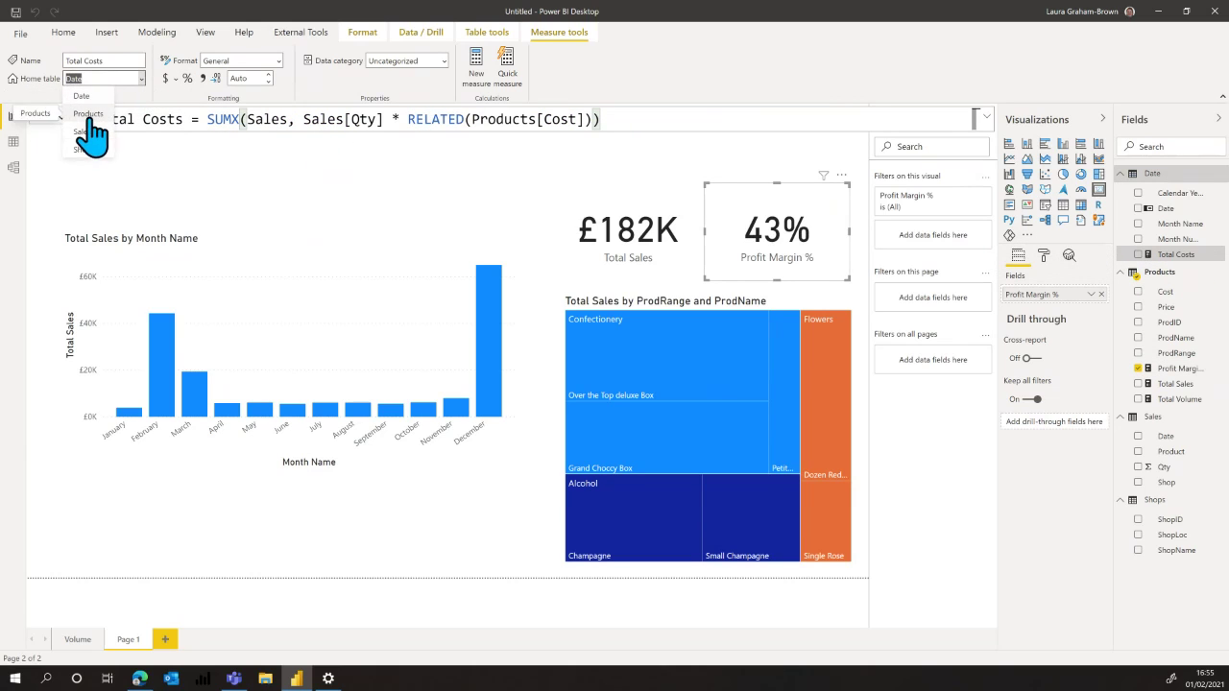
key("Escape")
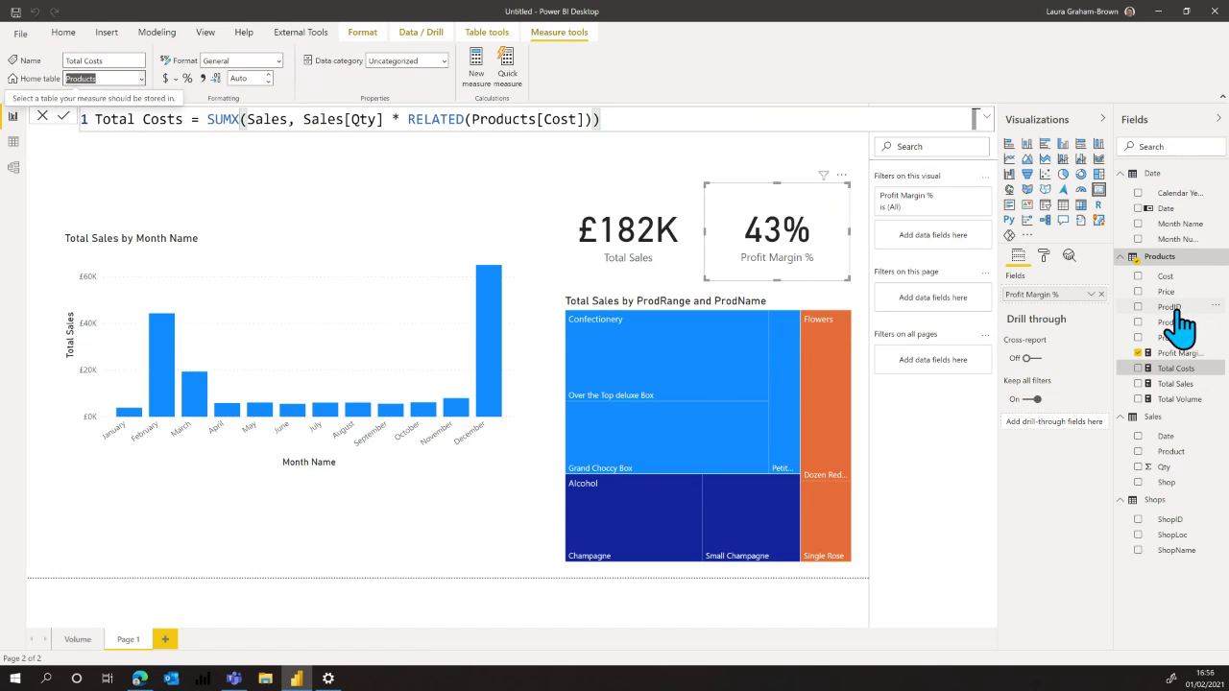
- Add the Gift Background image from the Monday Demo folder as the report page's background
left_click(413, 558)
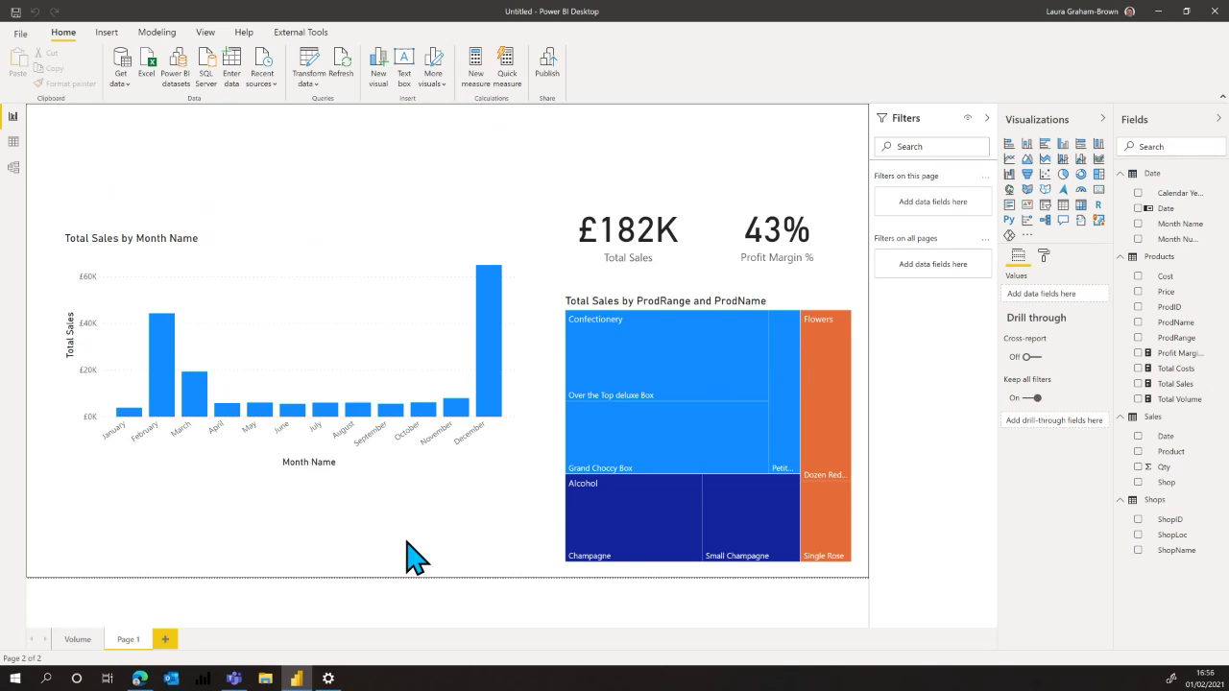
left_click(1044, 257)
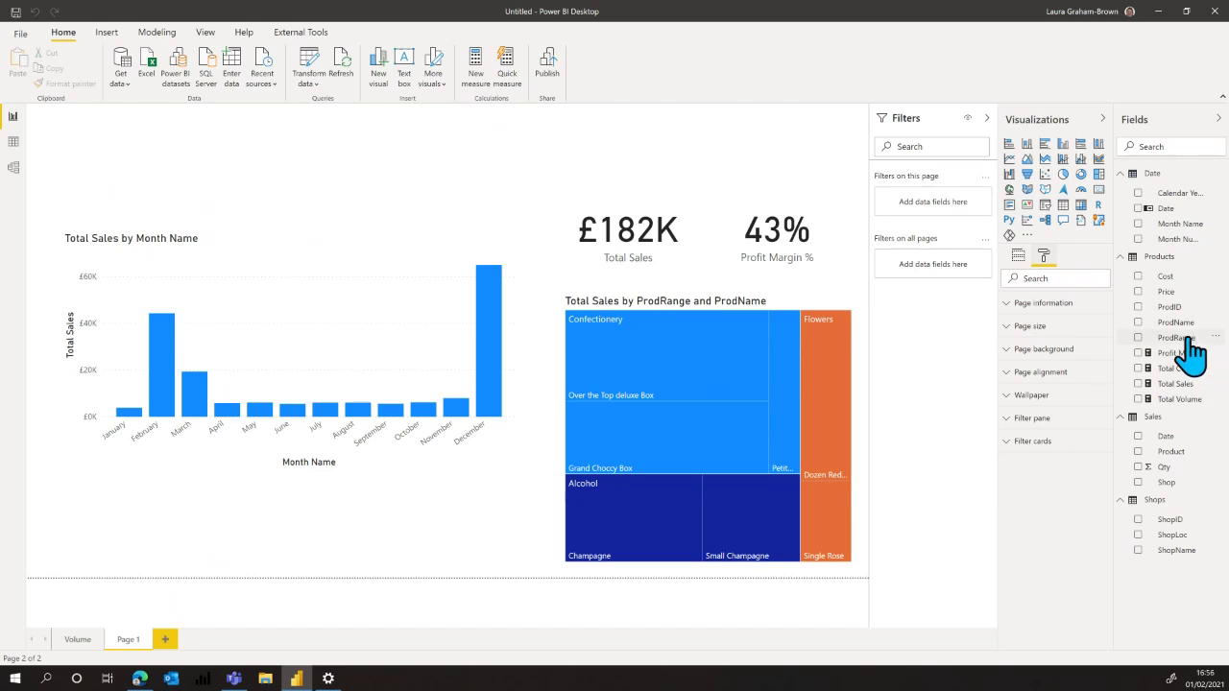
left_click(1048, 349)
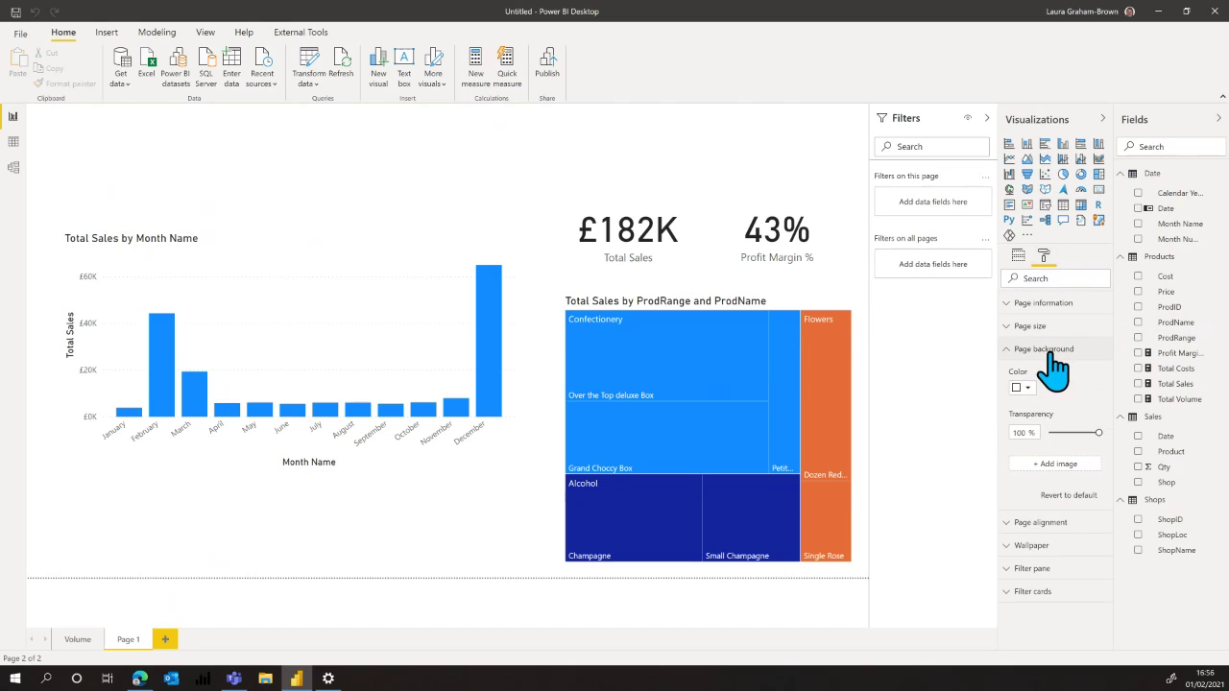
left_click(1053, 465)
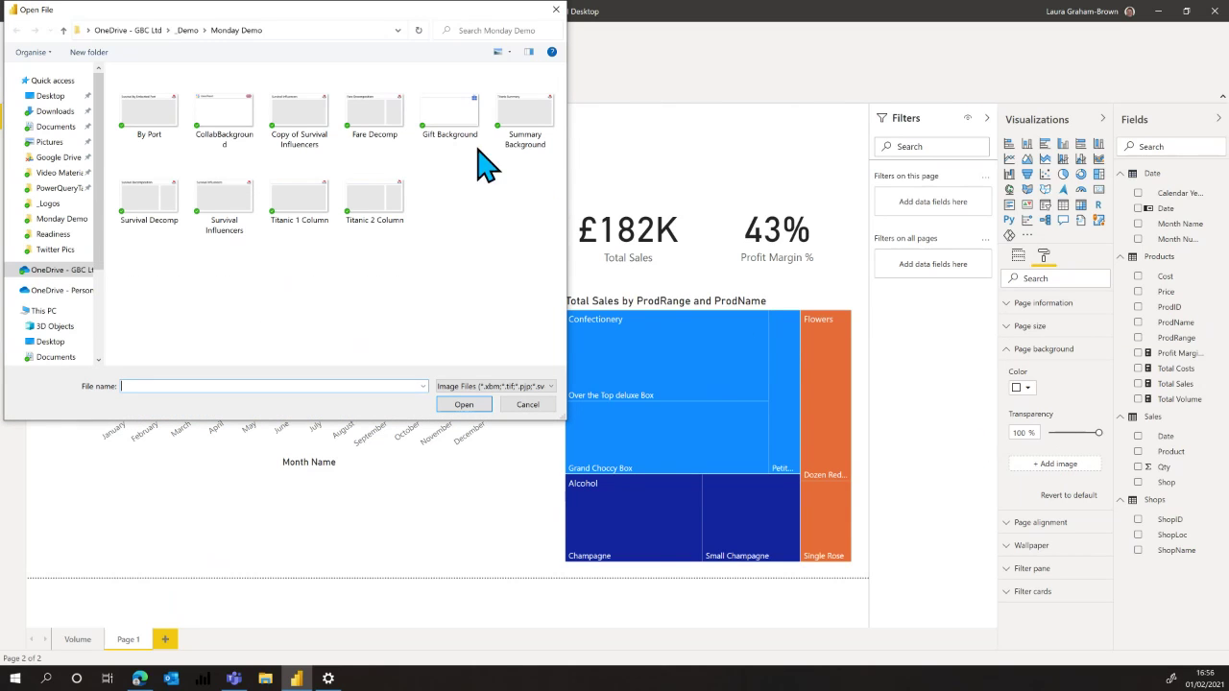
left_click(439, 123)
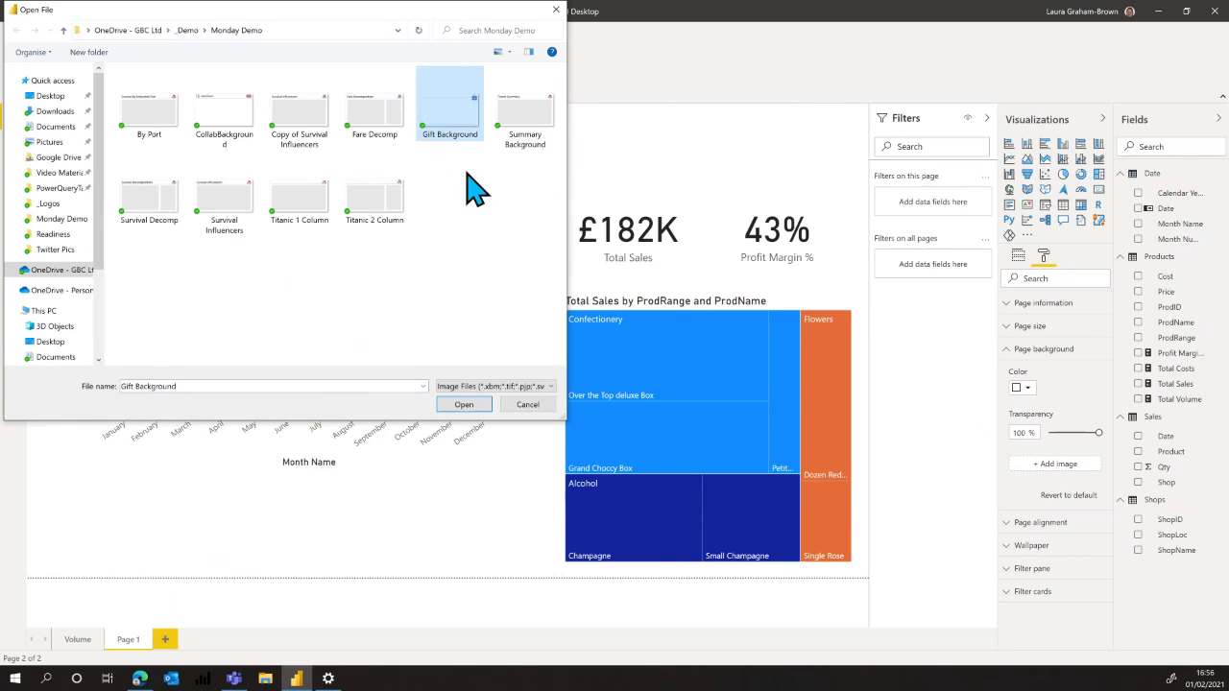
left_click(464, 404)
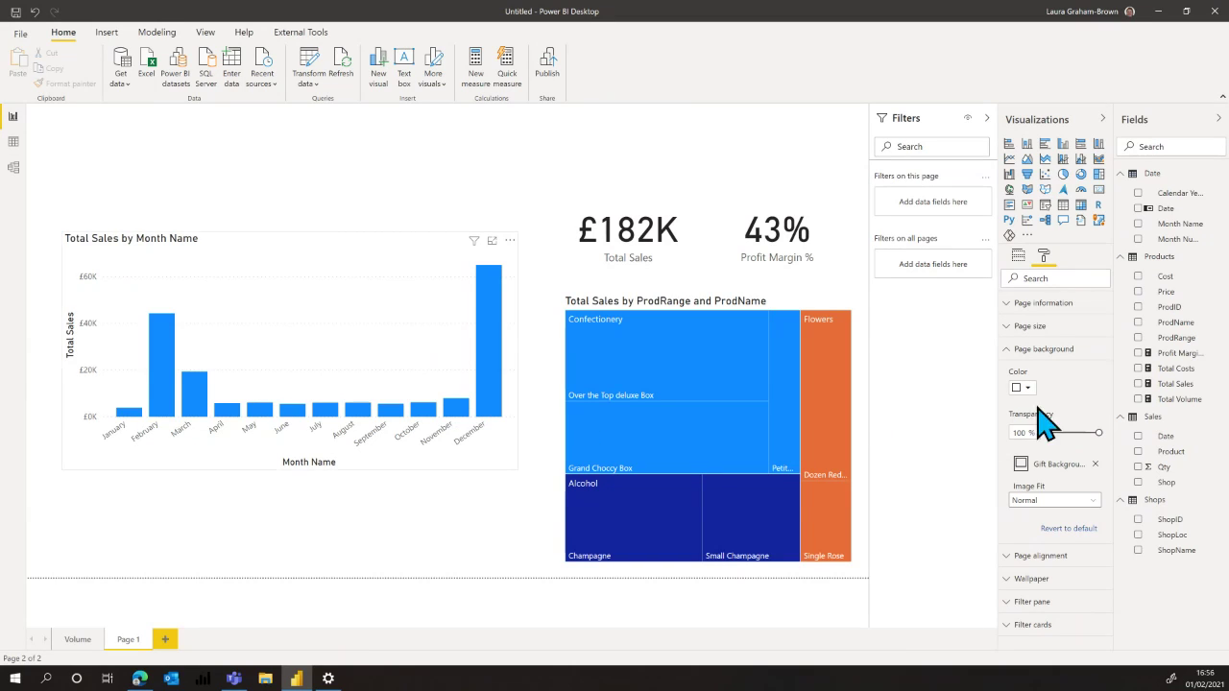
- Set the page background's transparency to 0% and its image fit to Fit
left_click_drag(1095, 432, 1010, 432)
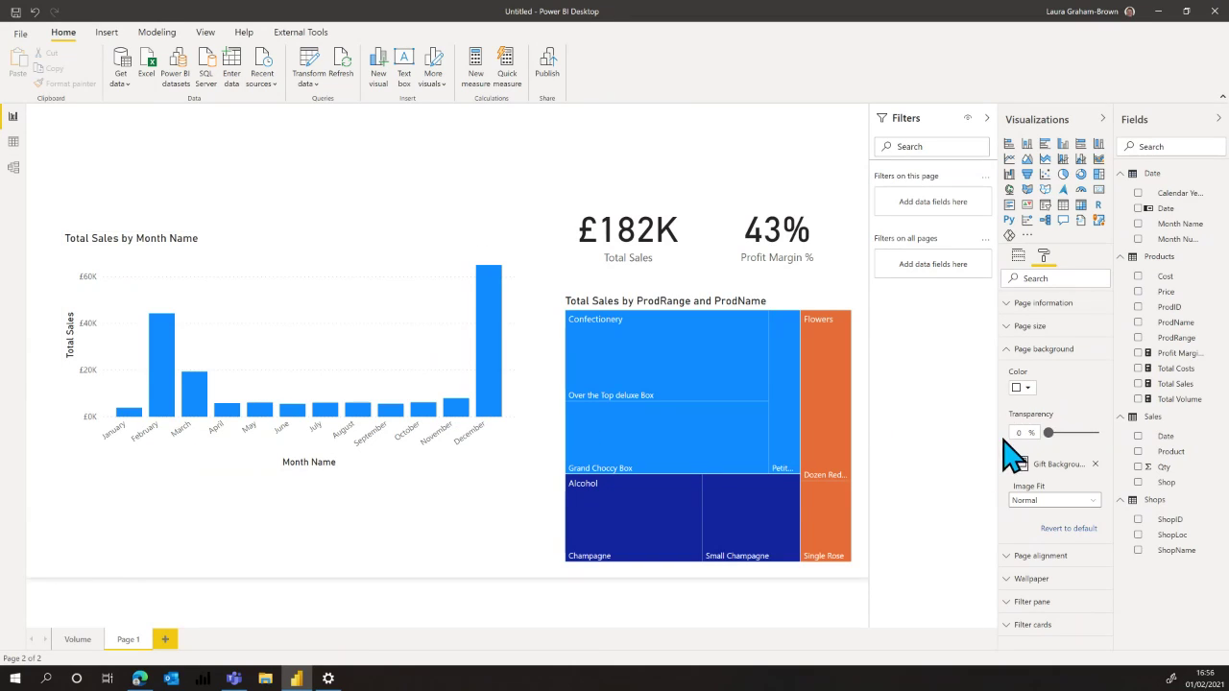
left_click(1050, 498)
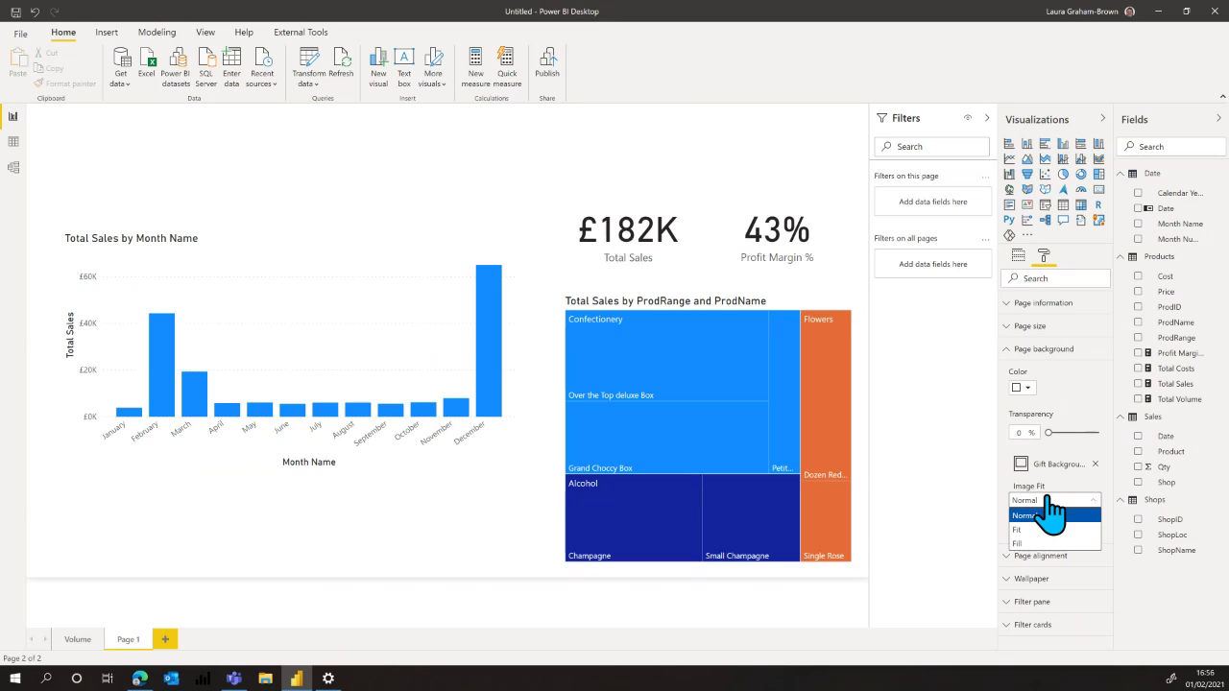
left_click(1027, 529)
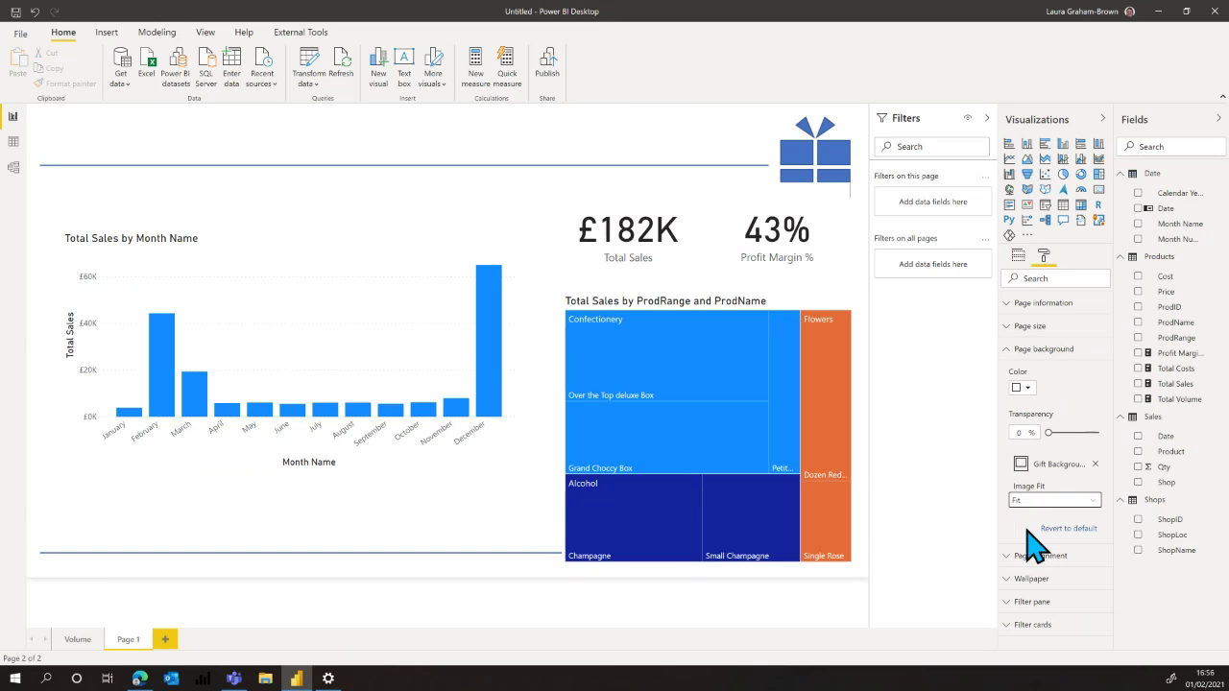
- Turn off the background of the Profit Margin % card so it does not cover the gift logo
left_click(827, 248)
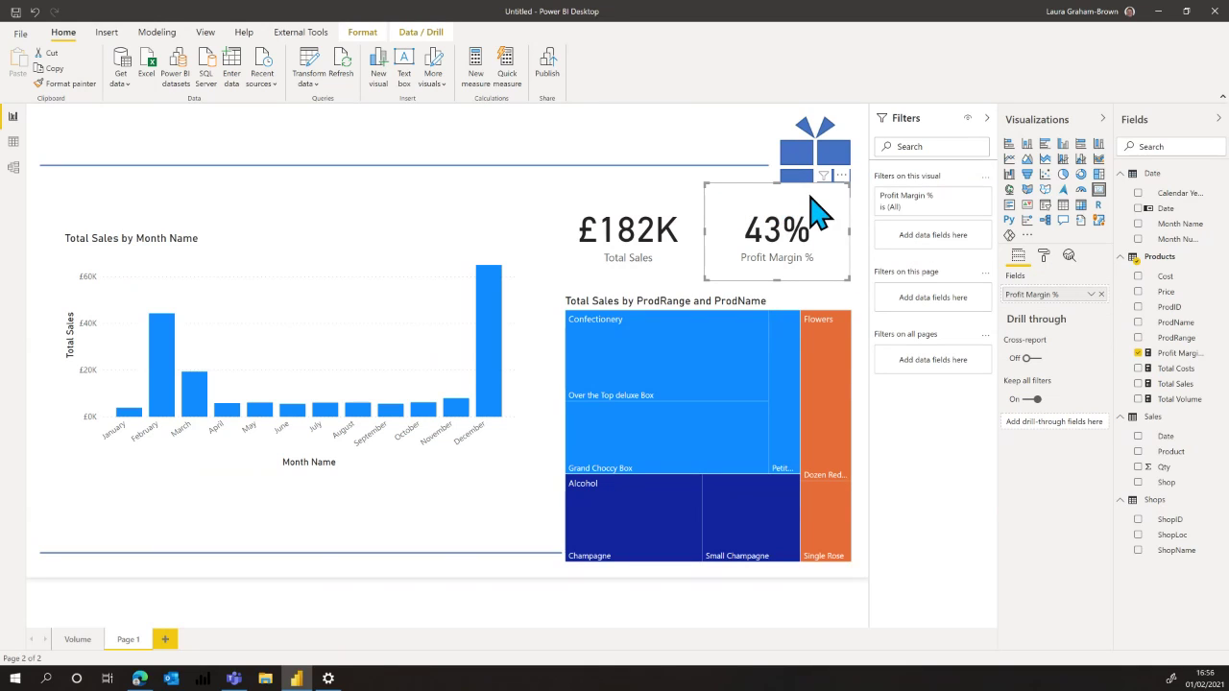
left_click(1045, 257)
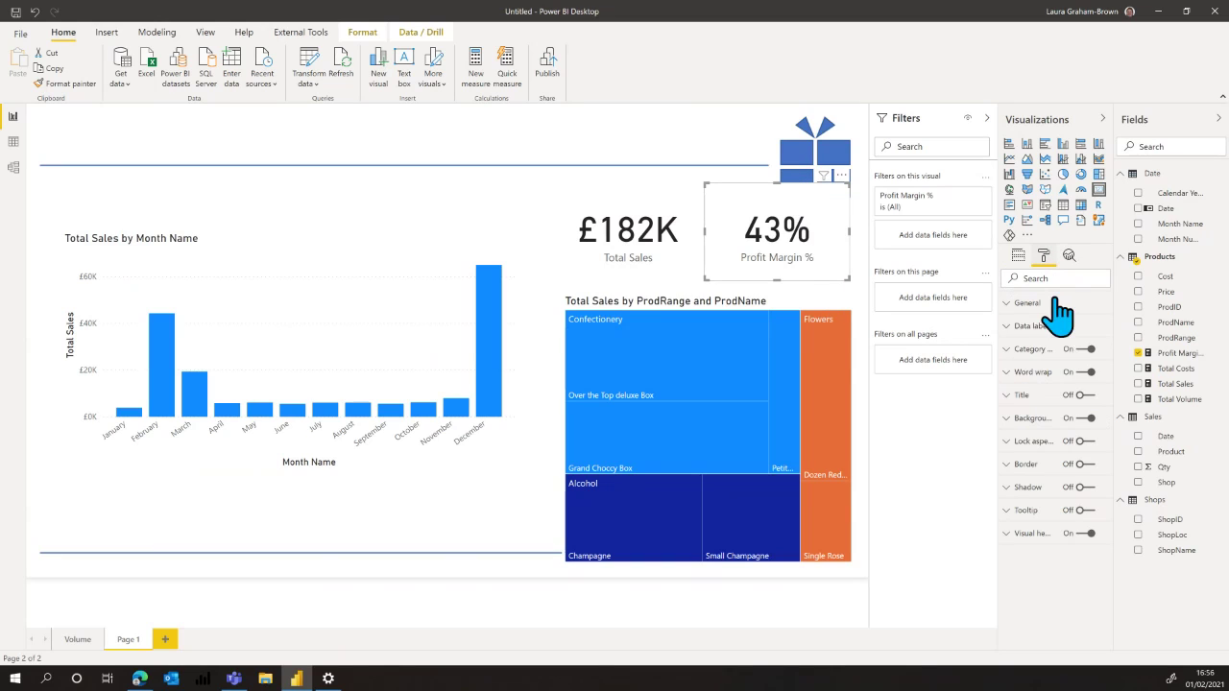
left_click(1088, 420)
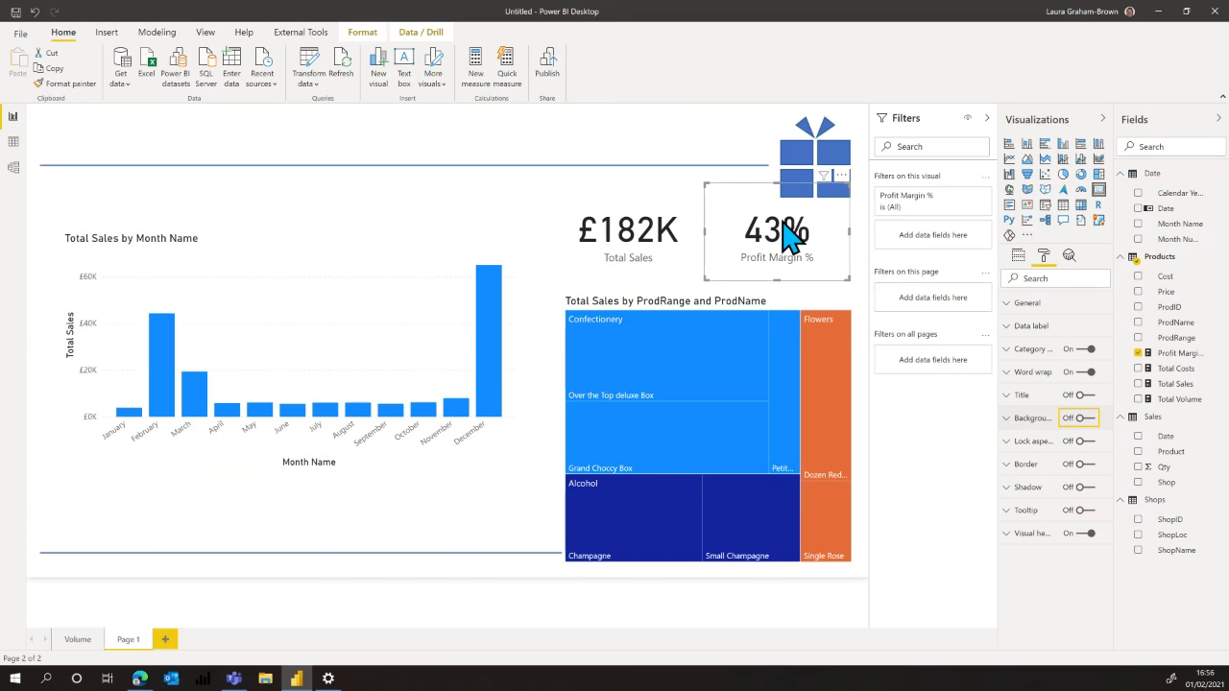
left_click(672, 279)
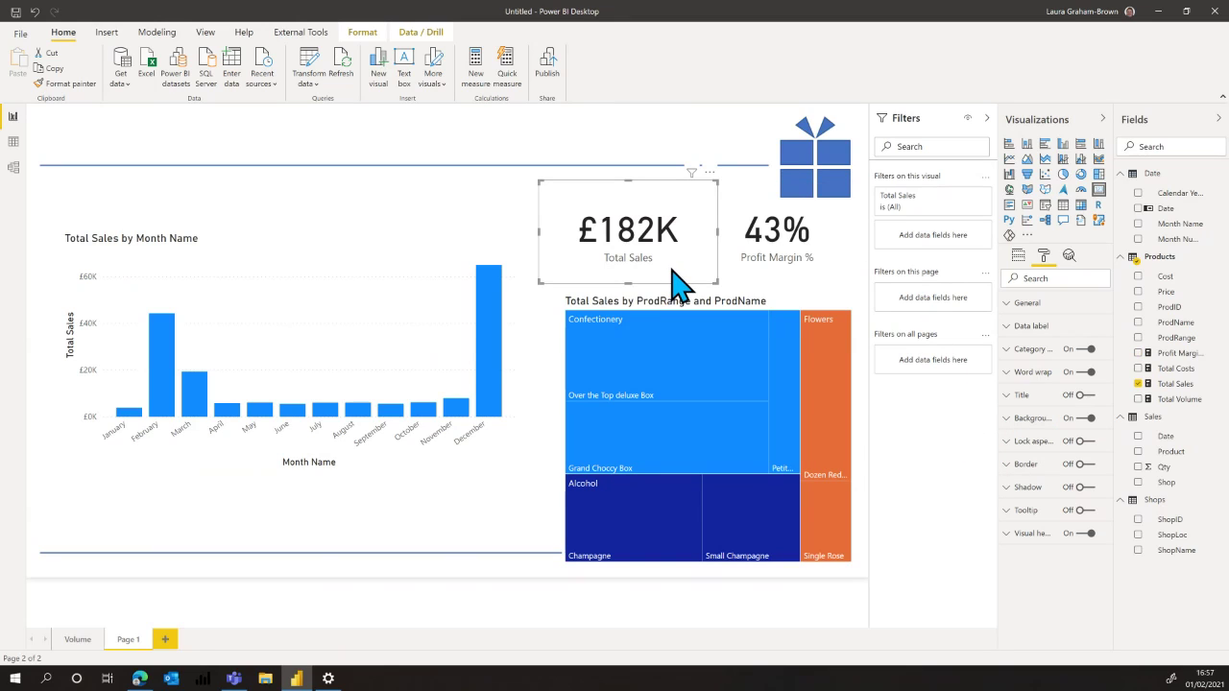
left_click(544, 379)
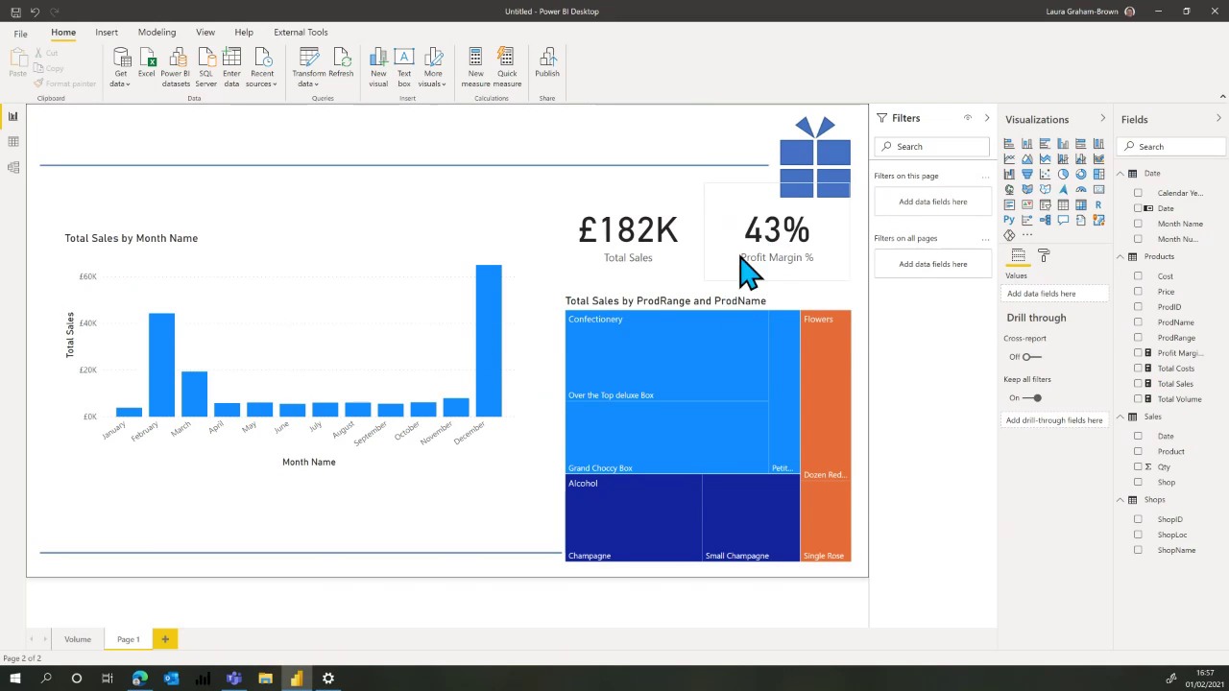
- Convert the monthly sales chart to a line and stacked column chart with Profit Margin % as the line values
left_click(346, 259)
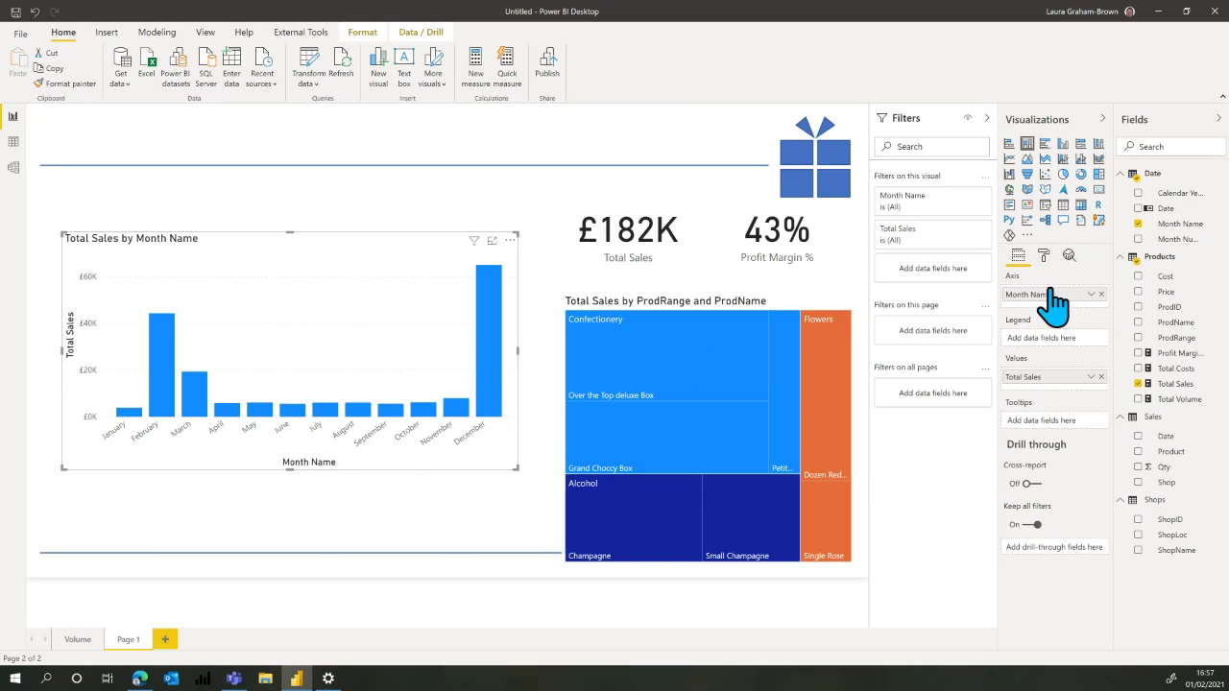
left_click(1064, 160)
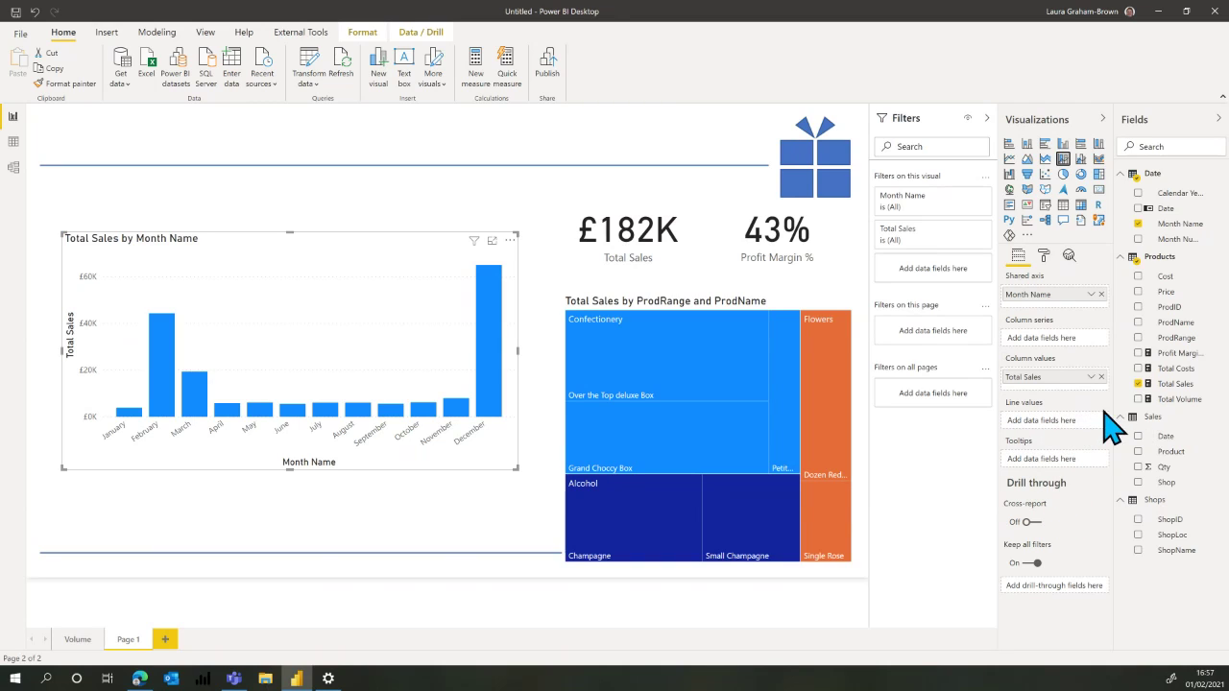
left_click_drag(1160, 363, 1044, 425)
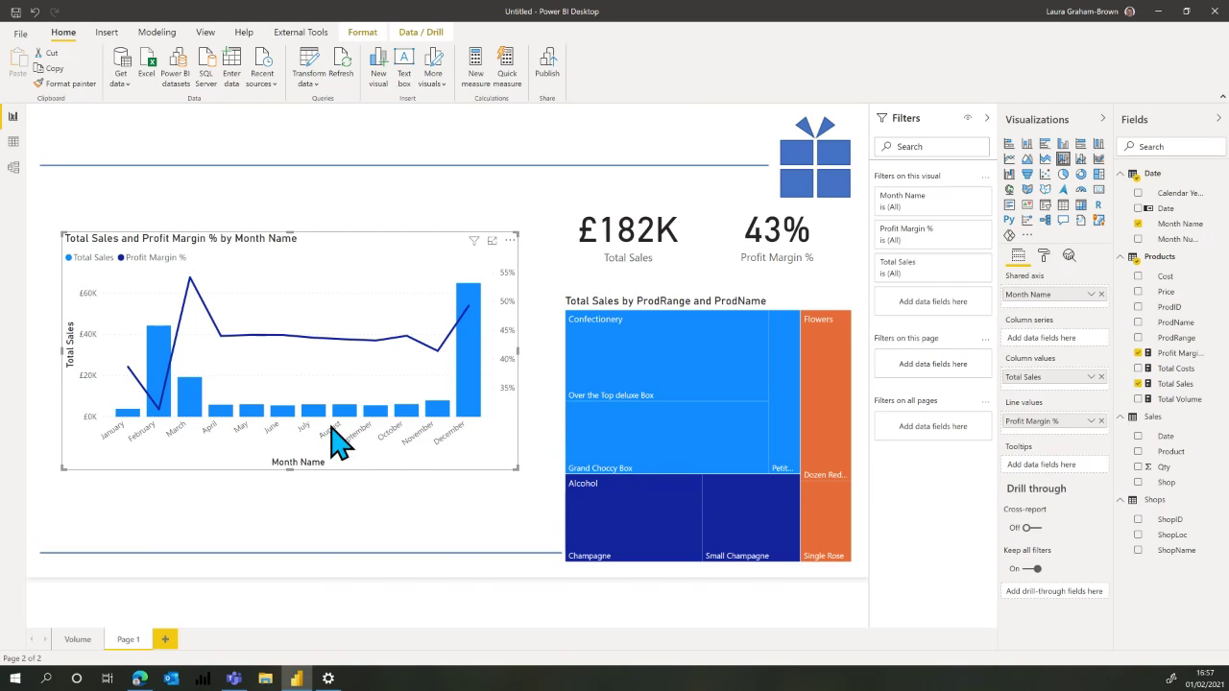
- Change the default data color of the monthly chart's Total Sales columns to a dark pink theme shade
left_click(1044, 257)
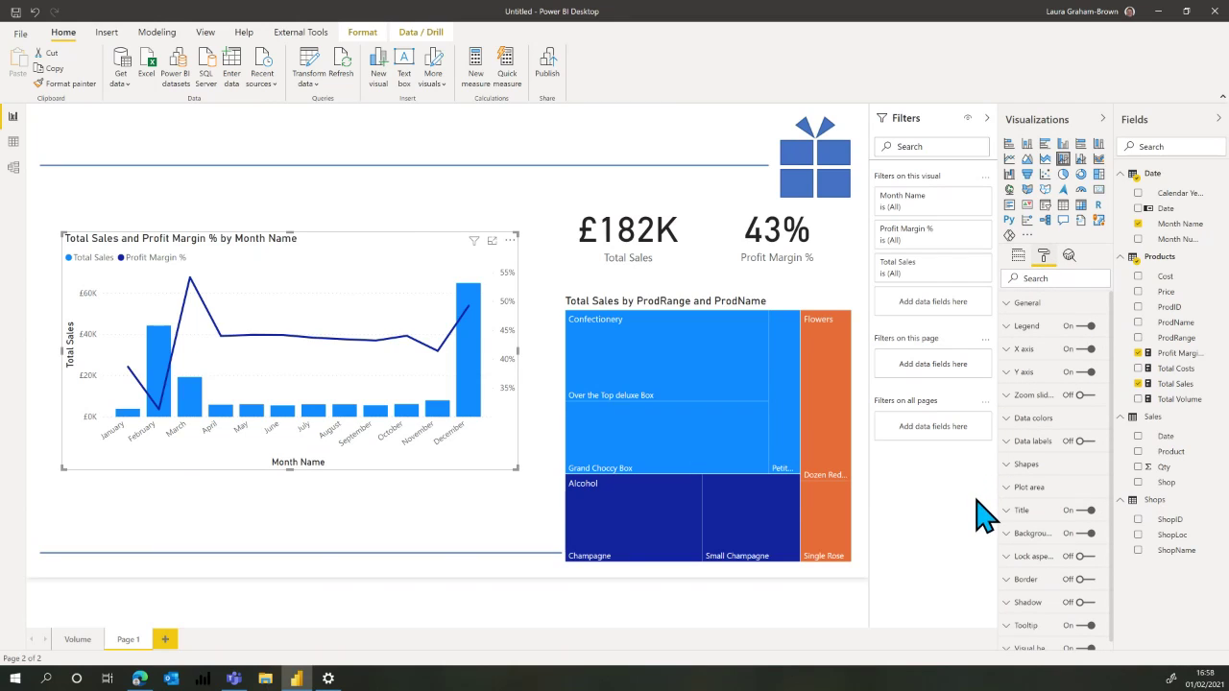
left_click(1011, 419)
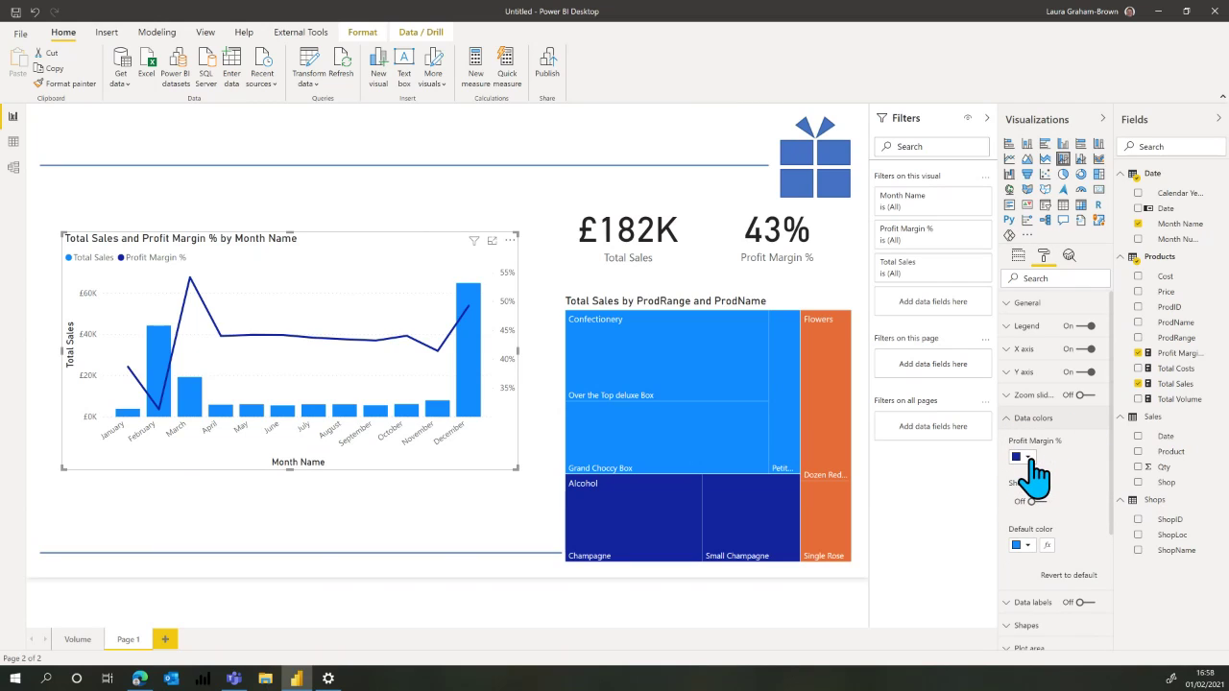
left_click(1027, 545)
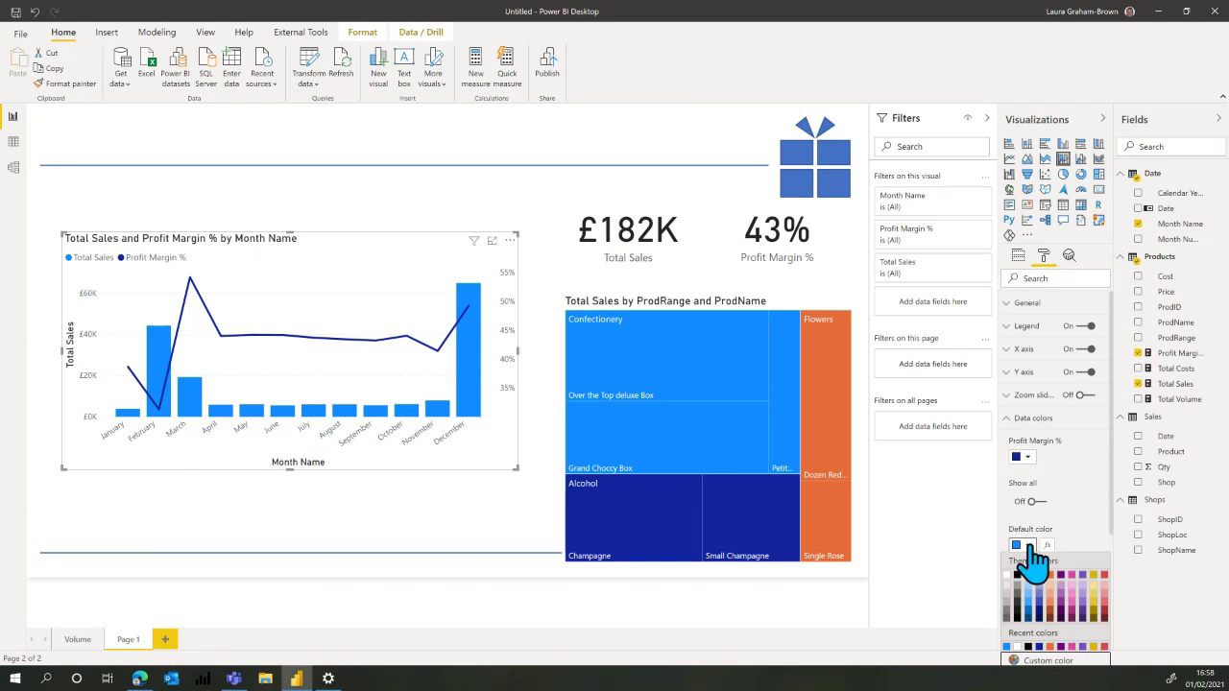
left_click(1073, 615)
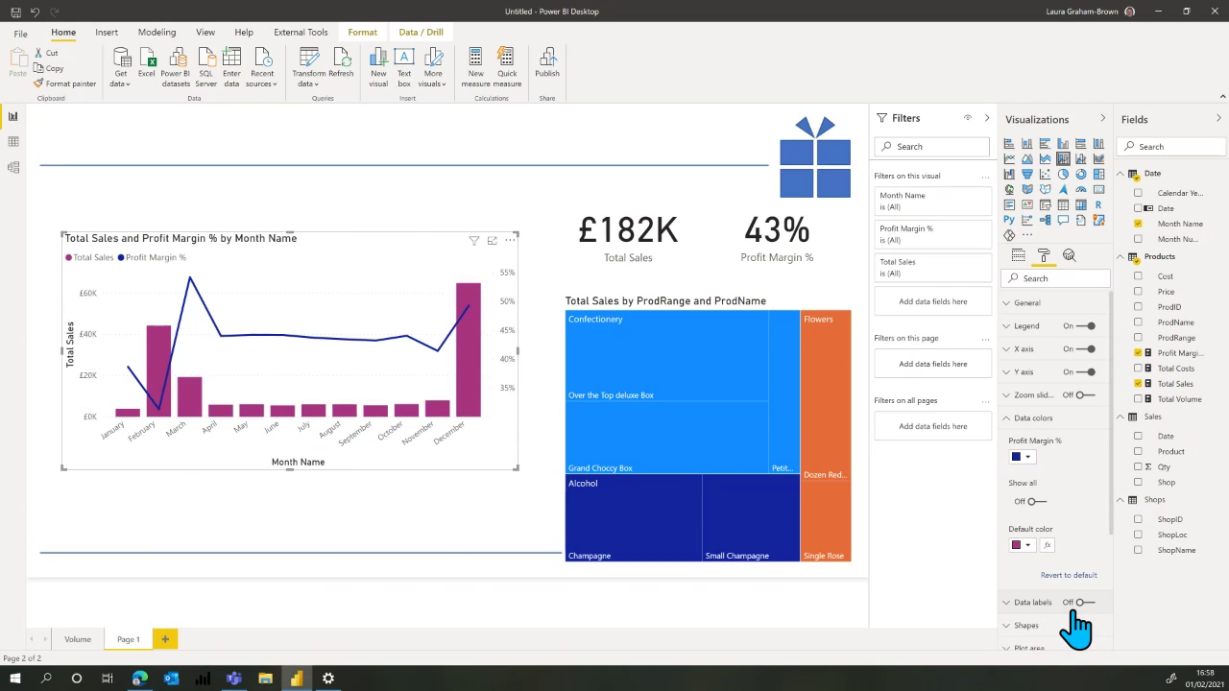
left_click(471, 528)
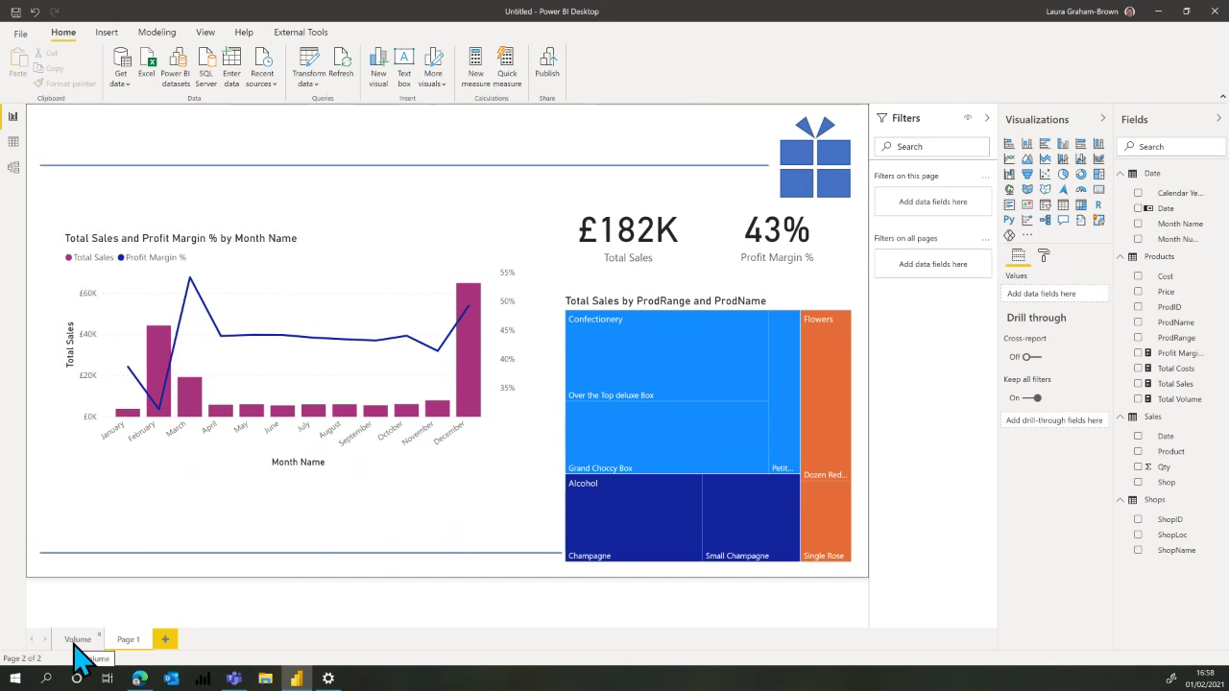
- Copy the Volume 2020 title text box from the Volume page onto Page 1 and reword it to Sales Value 2020
left_click(75, 641)
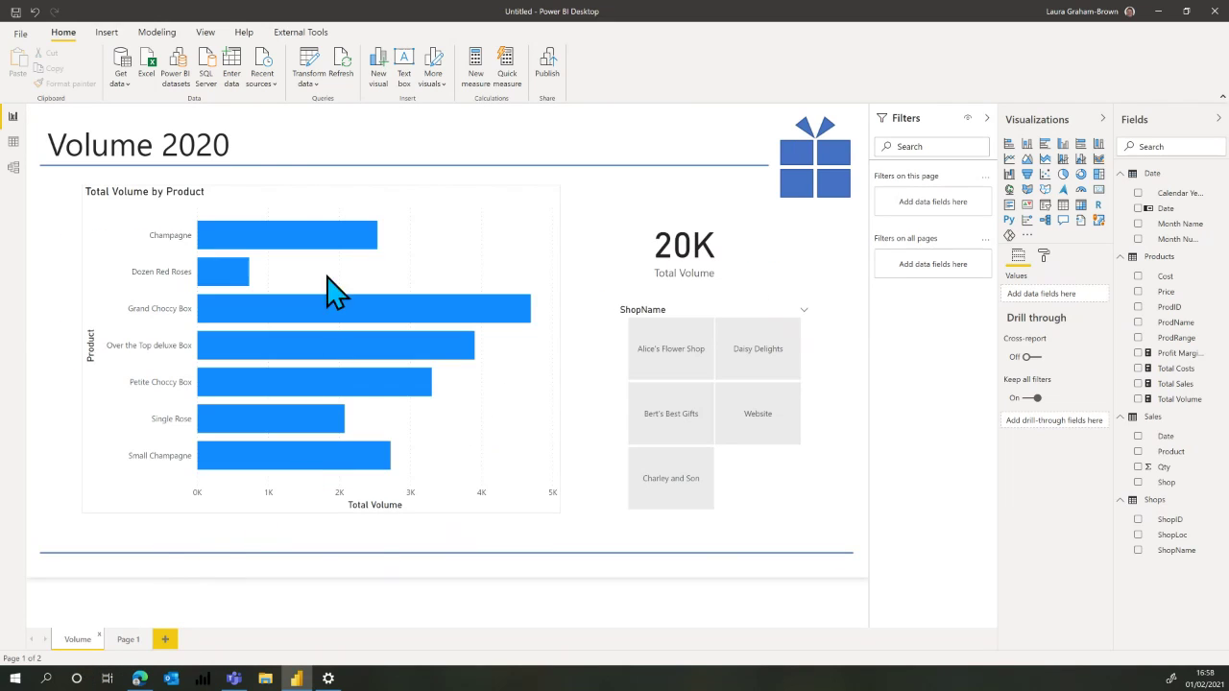
left_click(283, 122)
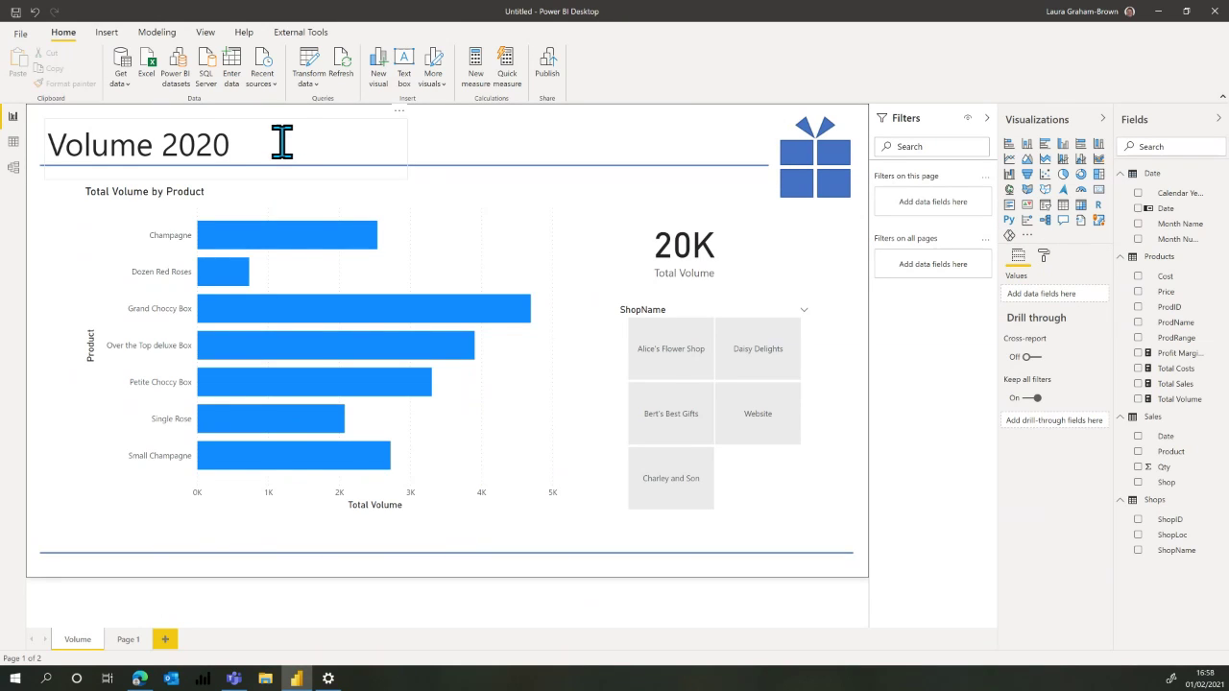
left_click(281, 142)
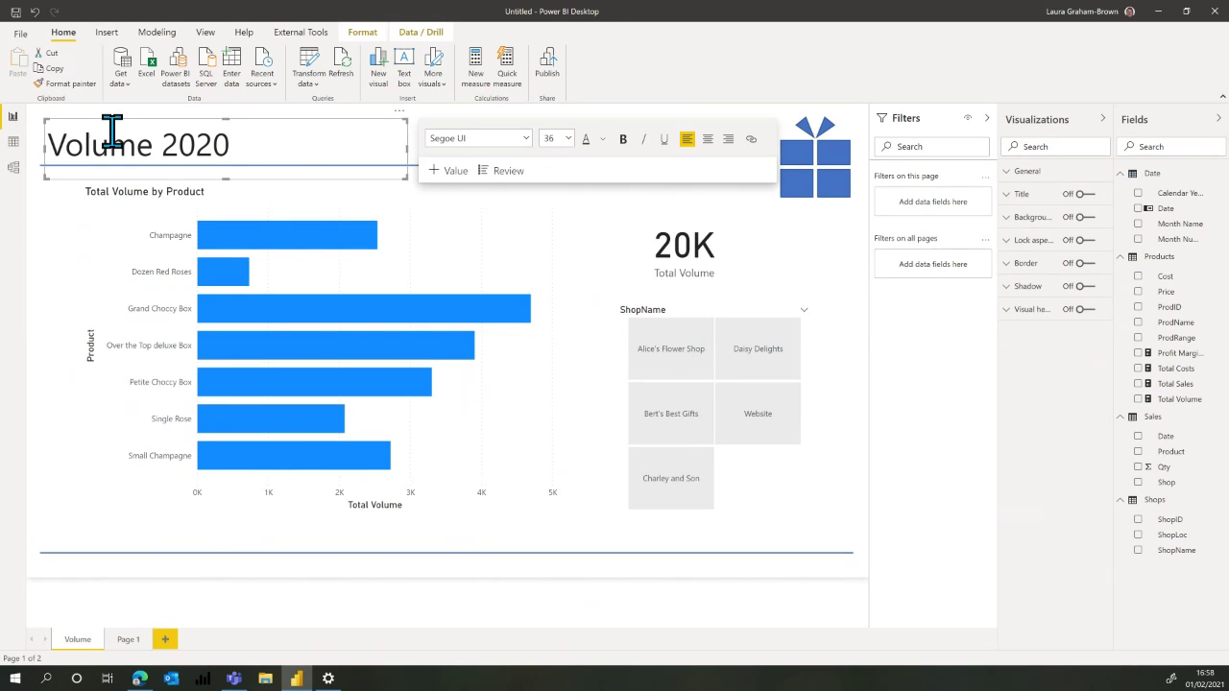
left_click(58, 70)
left_click(119, 642)
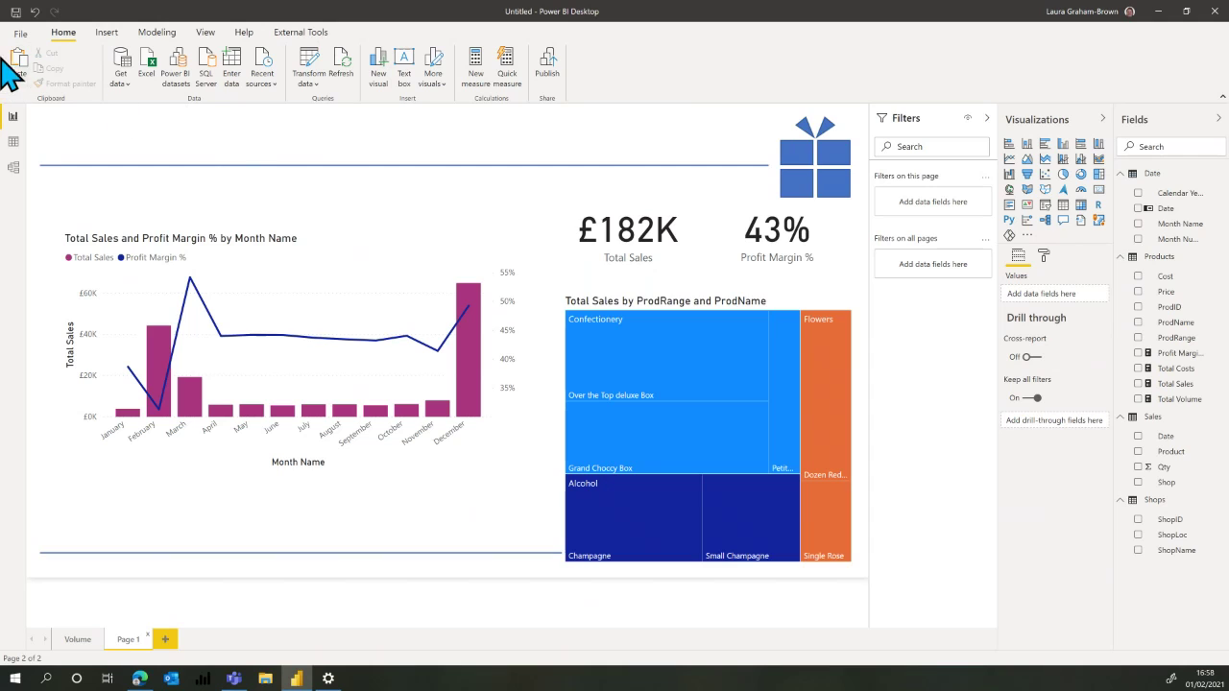
left_click(19, 63)
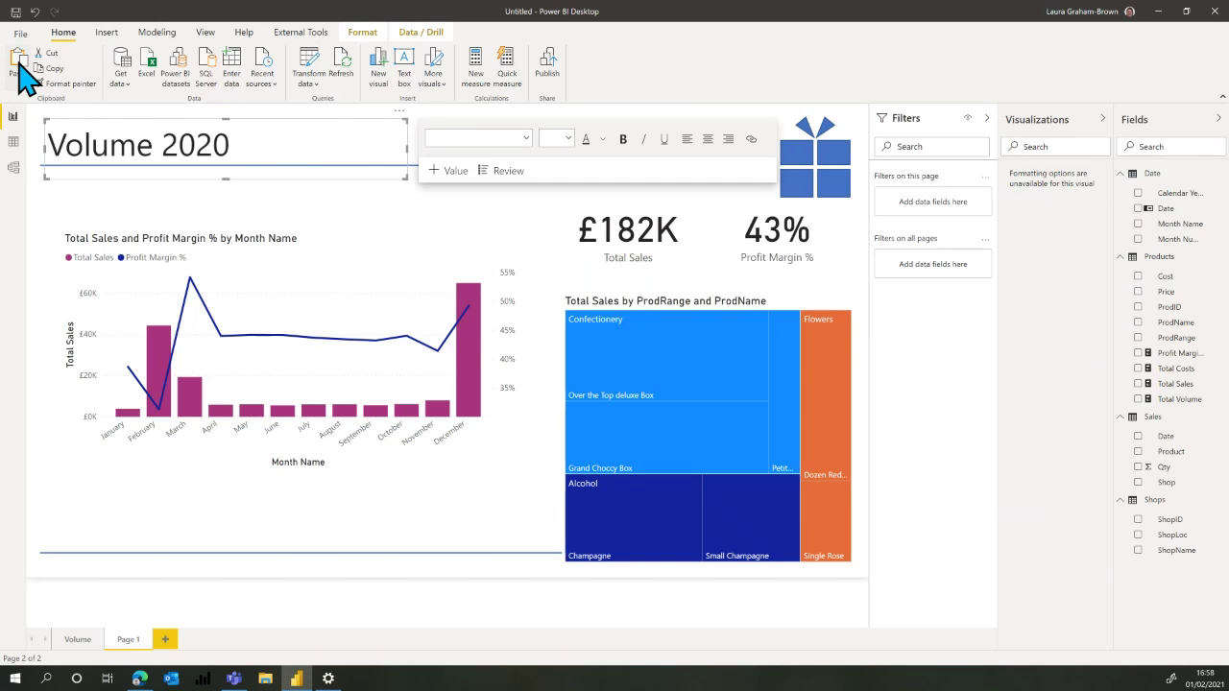
left_click_drag(152, 146, 52, 144)
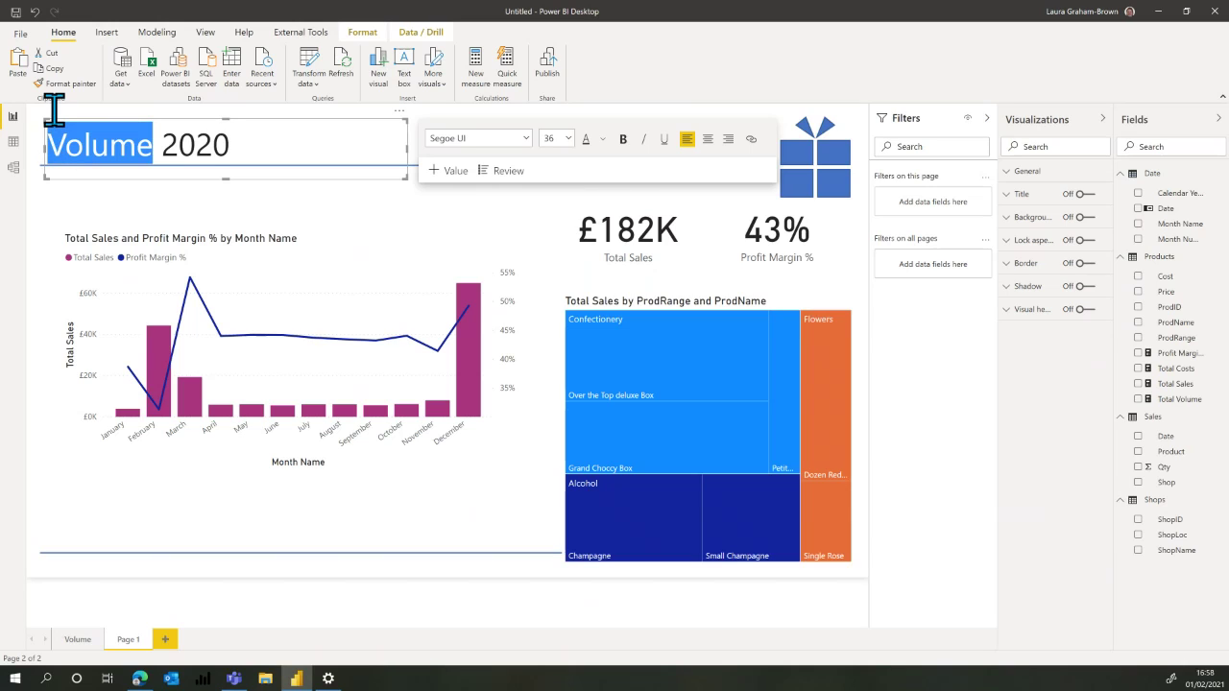
type("Sales Value")
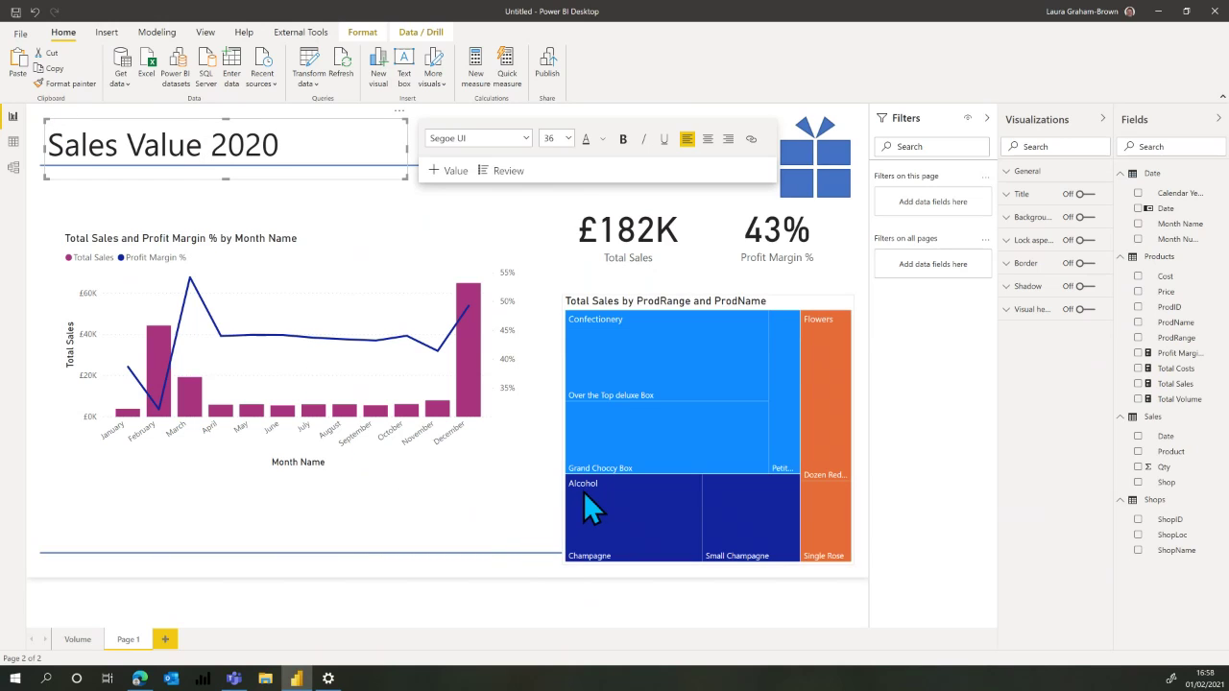
- Move the Total Sales treemap up slightly so it sits above the background's lower line
left_click(776, 298)
left_click_drag(776, 298, 776, 284)
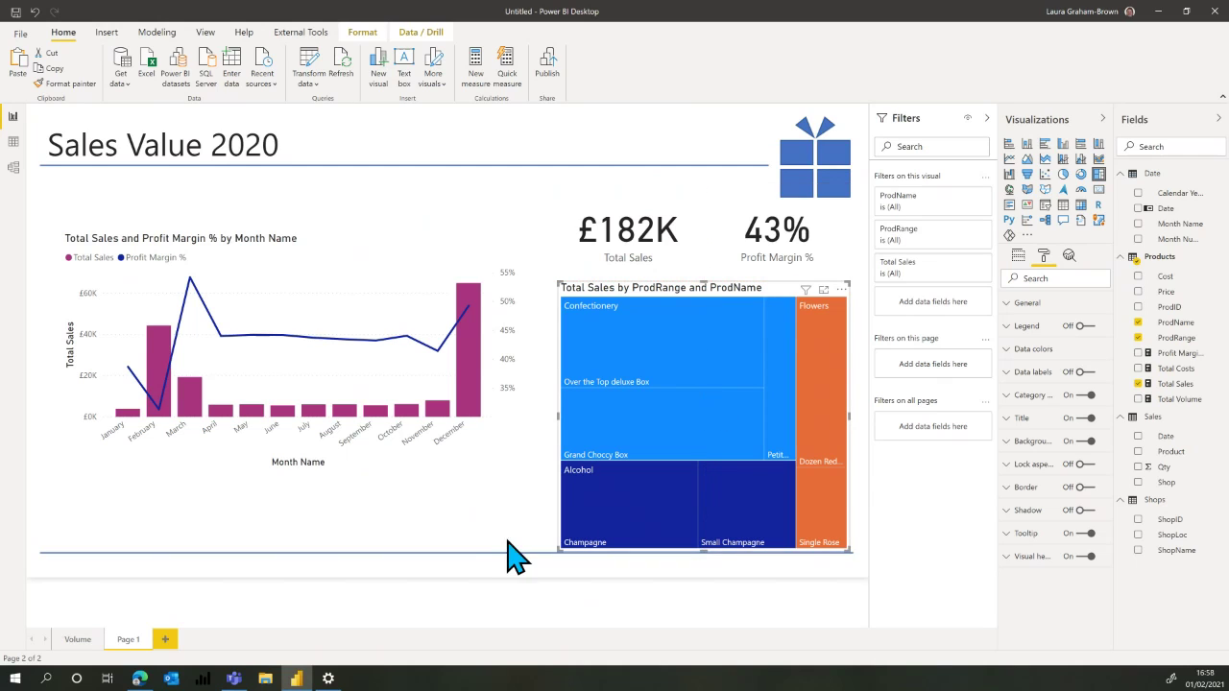
left_click(456, 587)
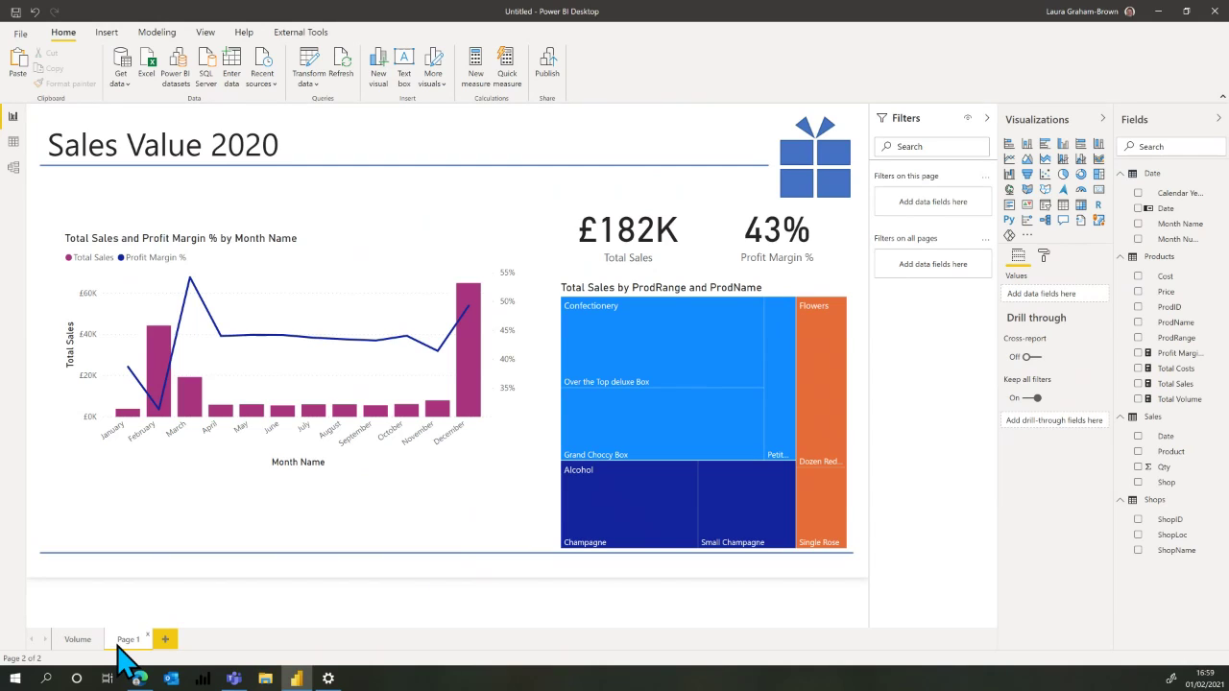
- Rename the report page Page 1 as Sales
double_click(125, 639)
type("Sal")
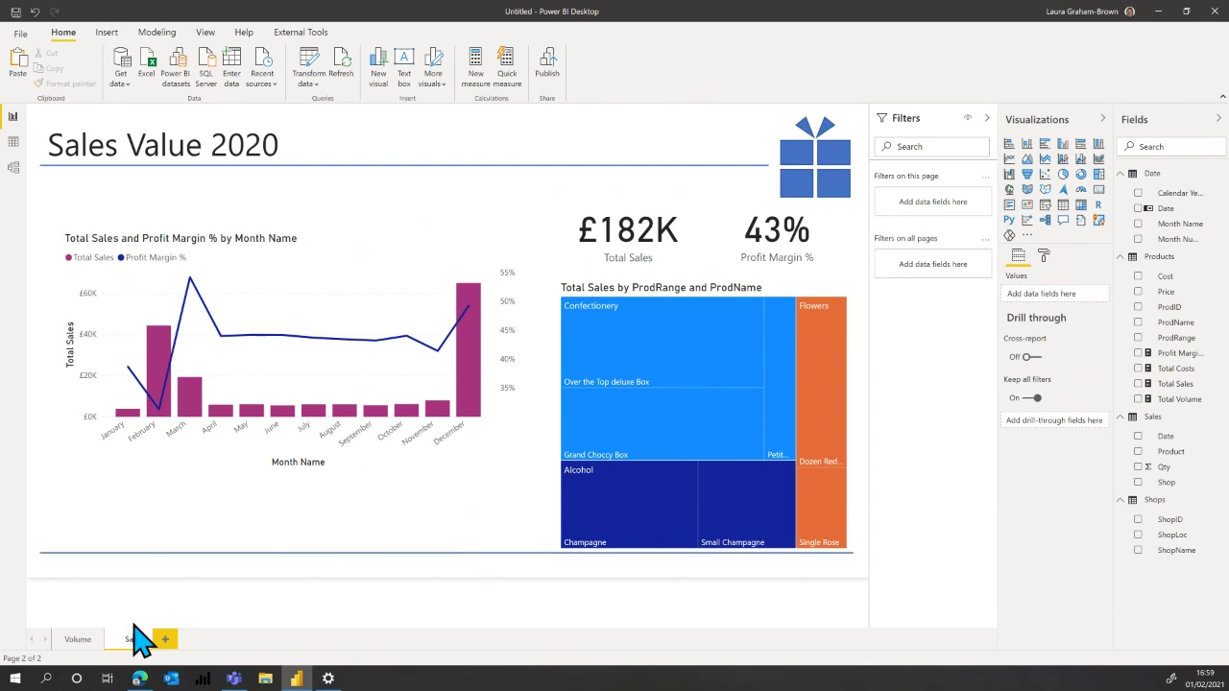
type("es")
key("Return")
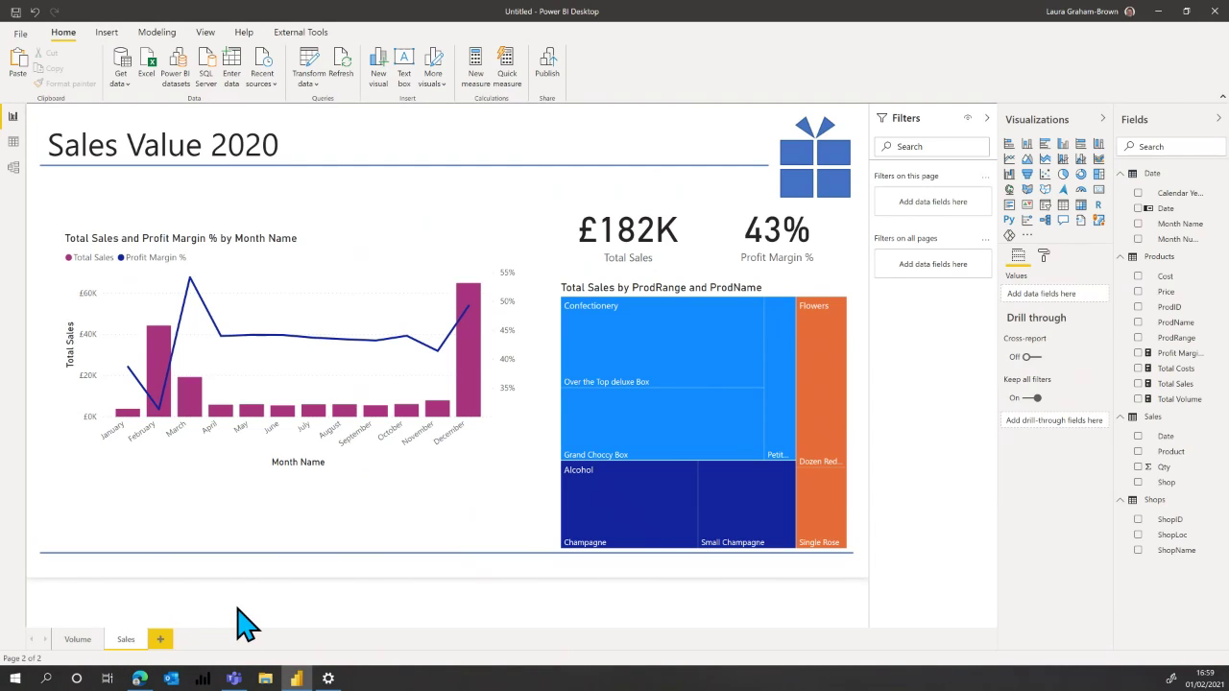
- Return to the Volume page and save the report as Sales 2020 in the Monday Demo folder
left_click(77, 640)
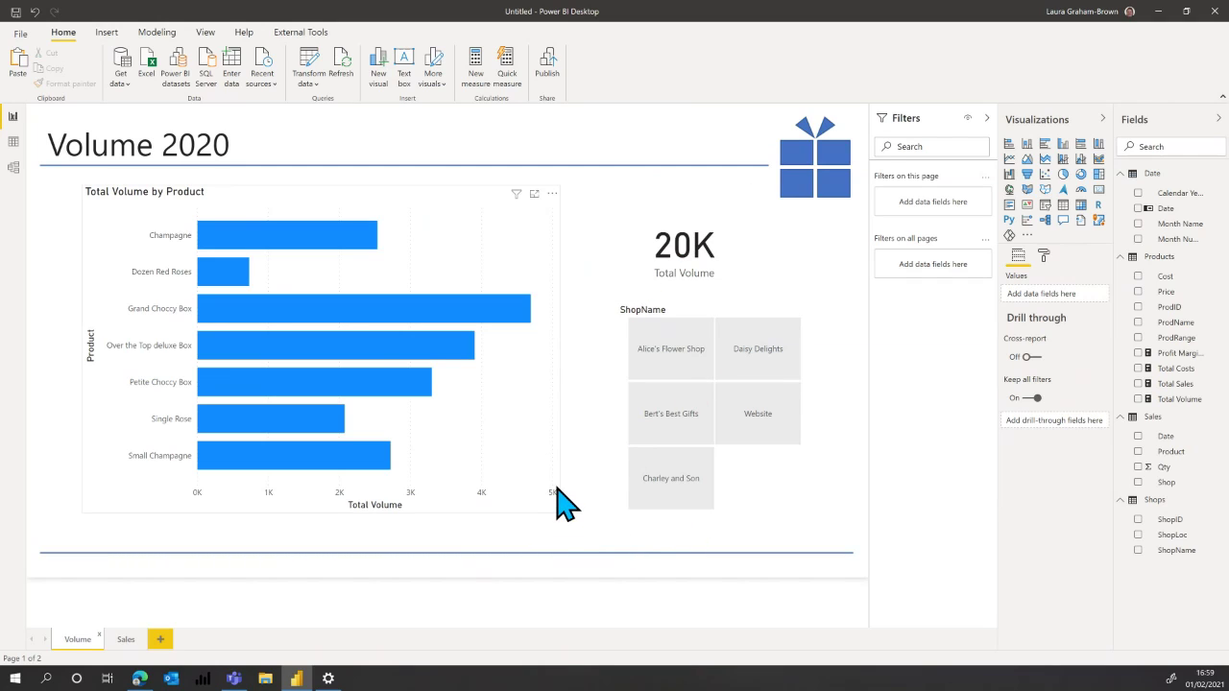
key("ctrl+s")
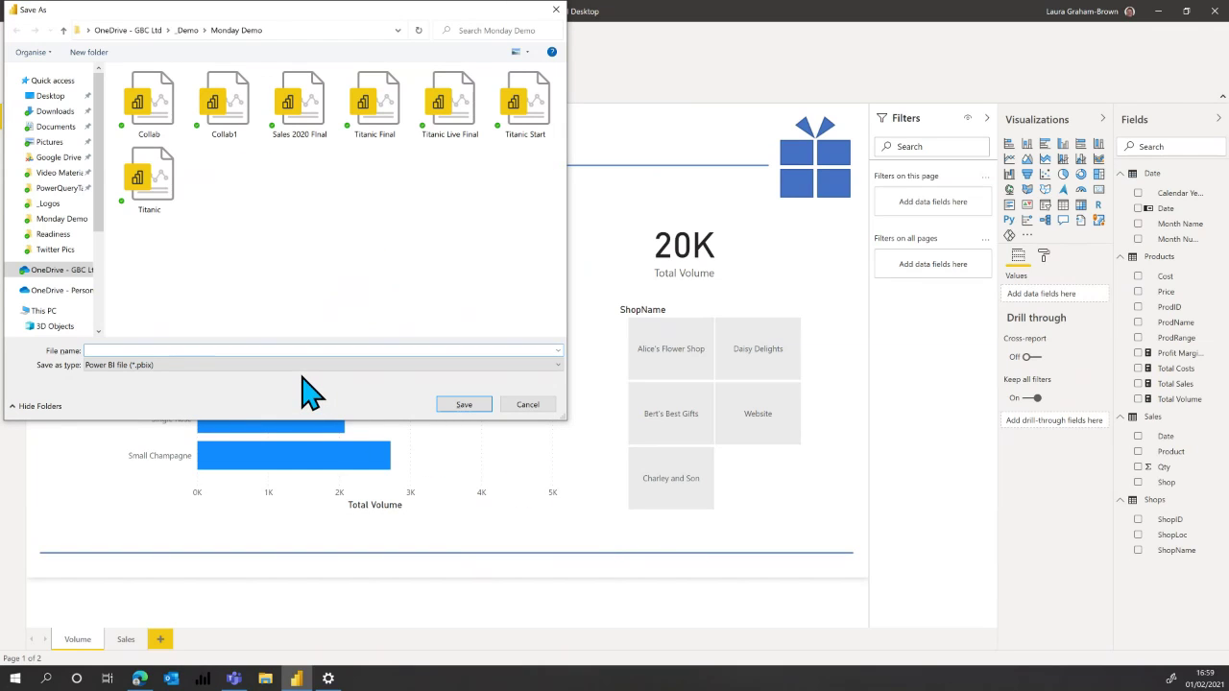
type("Sales 2020")
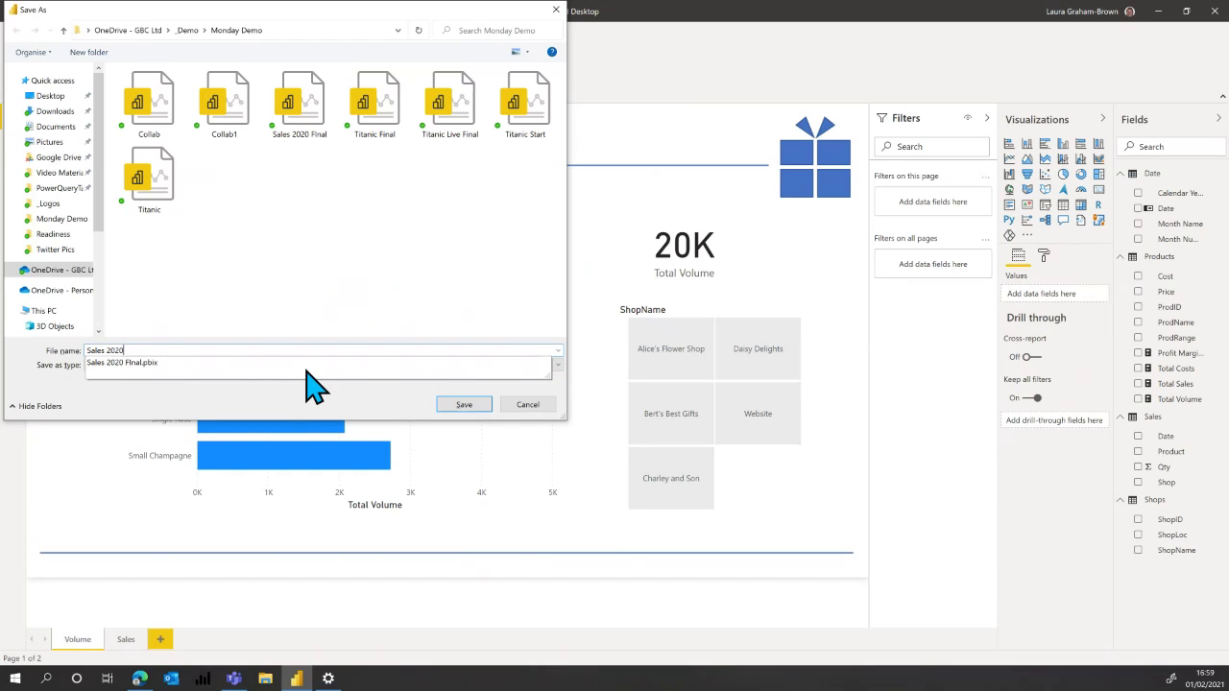
left_click(468, 405)
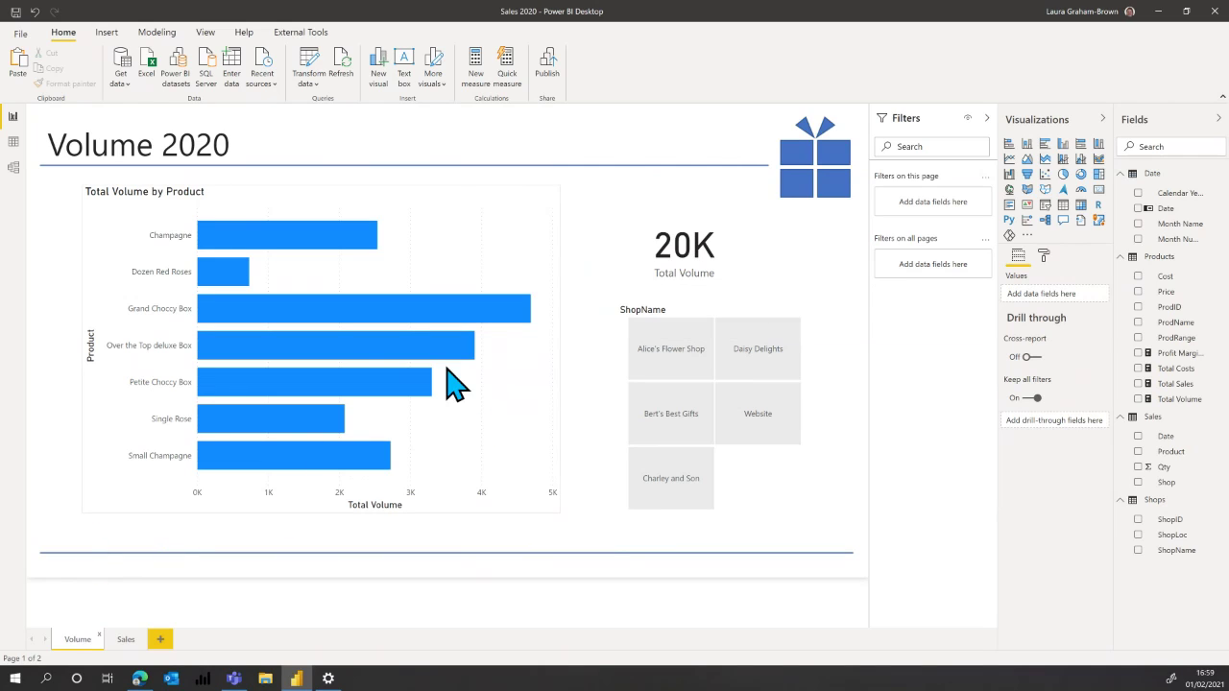
- Publish the Sales 2020 report to the Alpha workspace
left_click(555, 69)
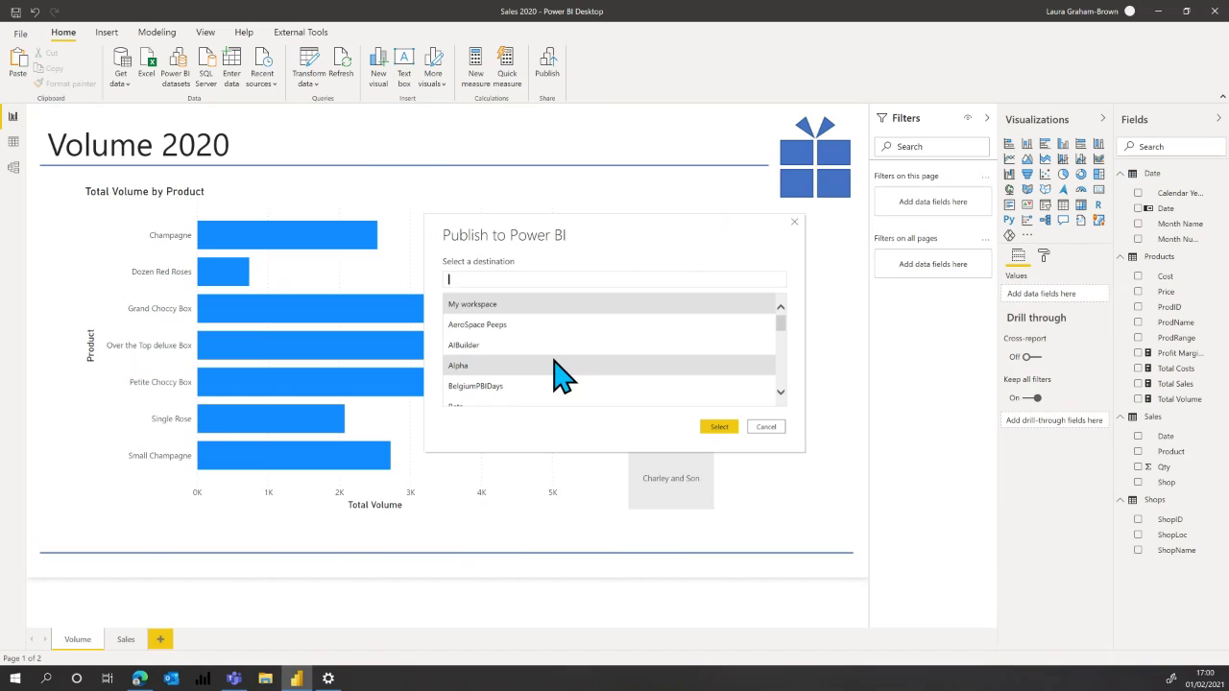
scroll(554, 362, "down", 1)
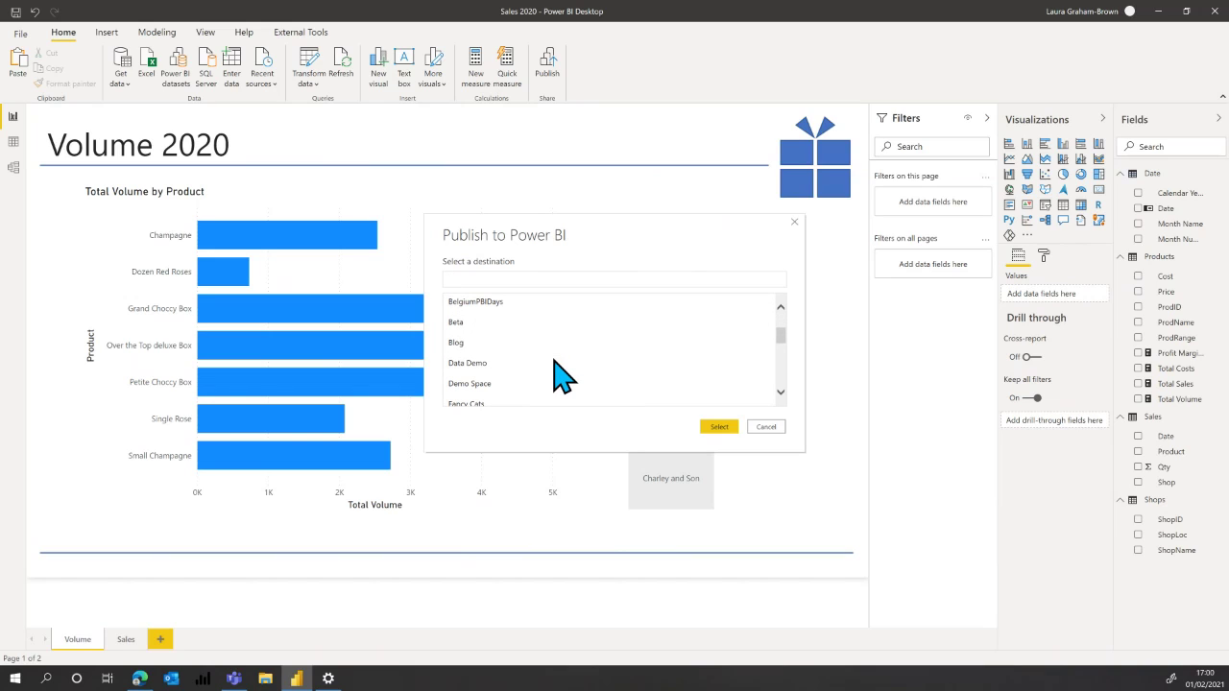
scroll(554, 375, "up", 2)
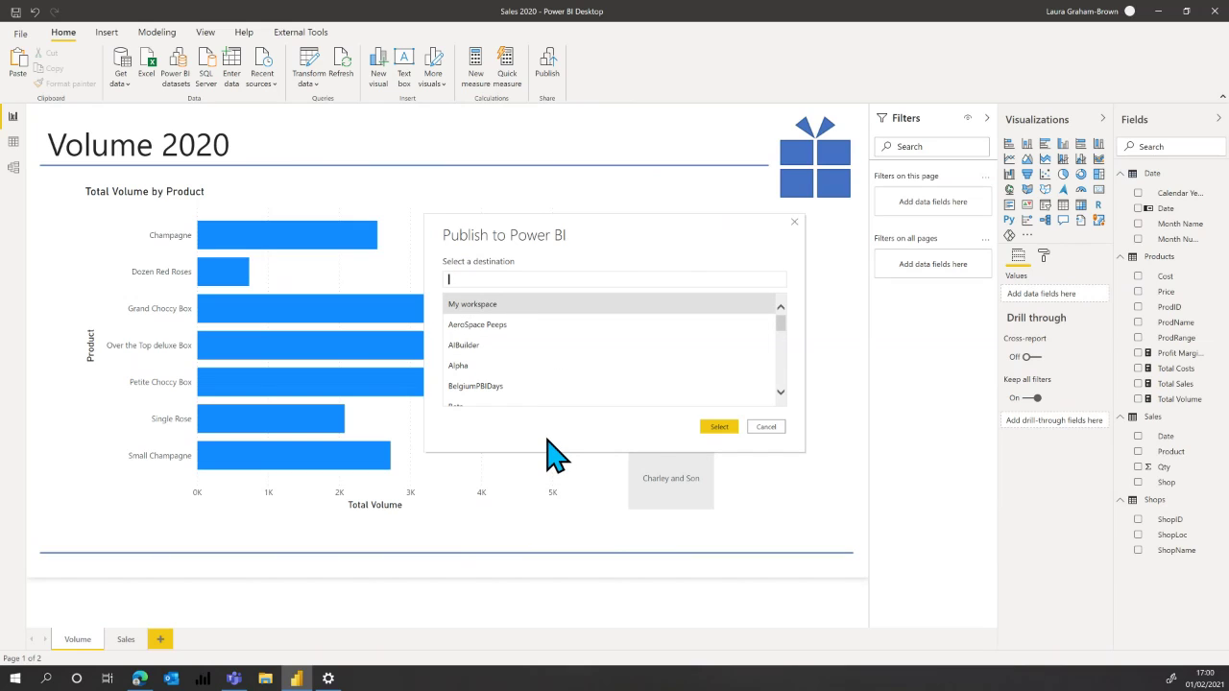
left_click(459, 365)
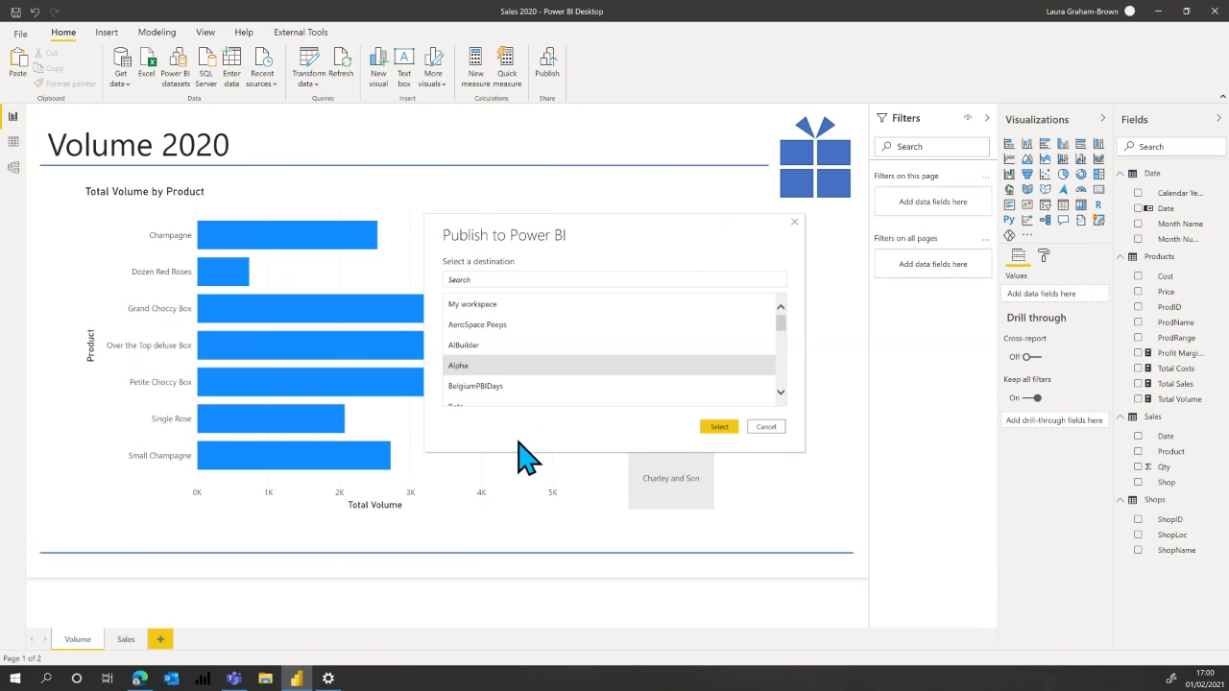
left_click(729, 427)
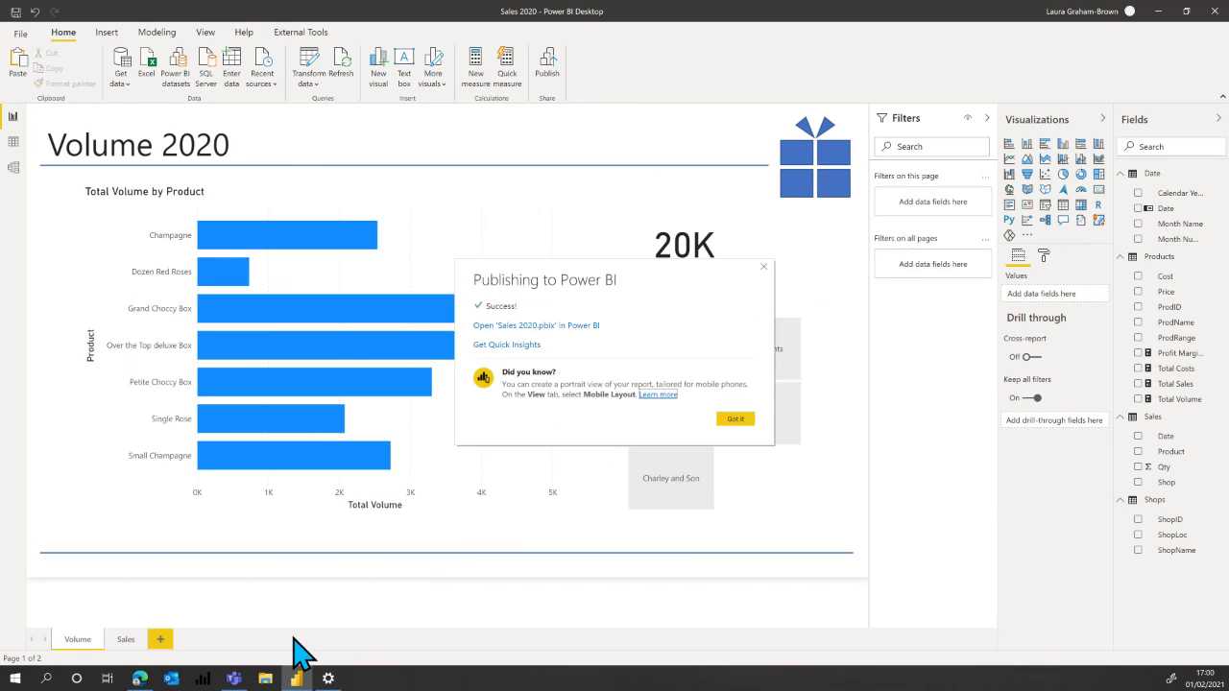
- Switch to the Edge browser, open office.com in a new tab and widen the browser window
left_click(141, 679)
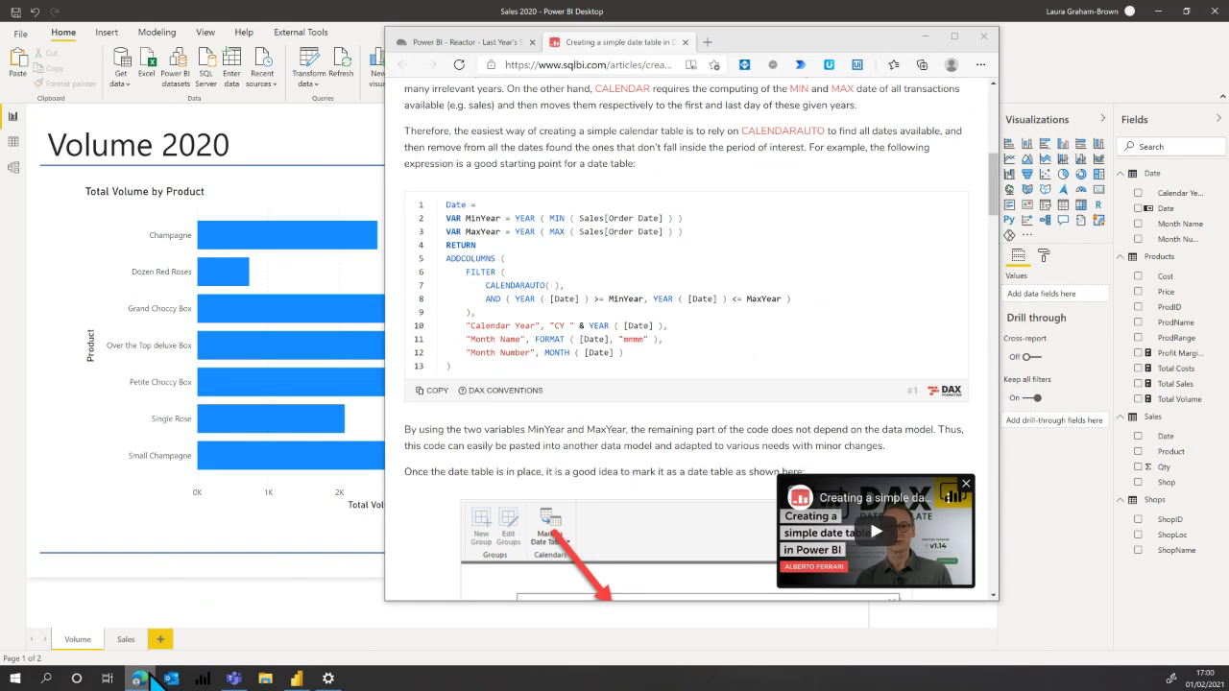
left_click(708, 43)
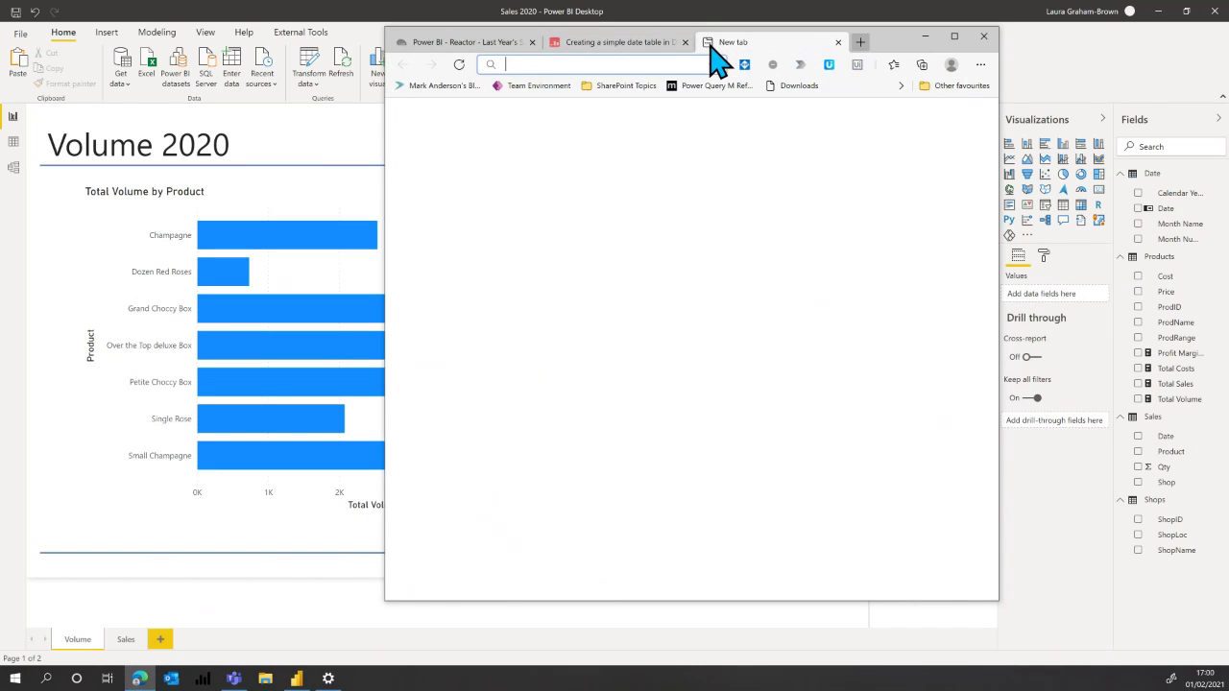
type("of")
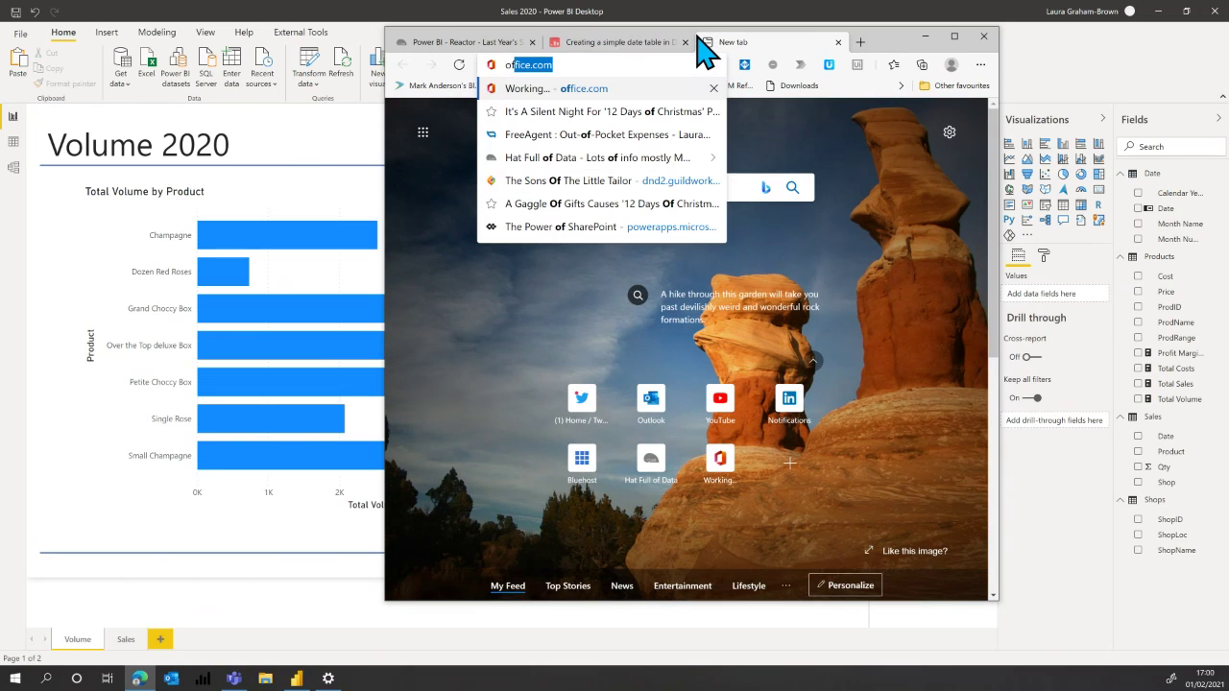
key("Return")
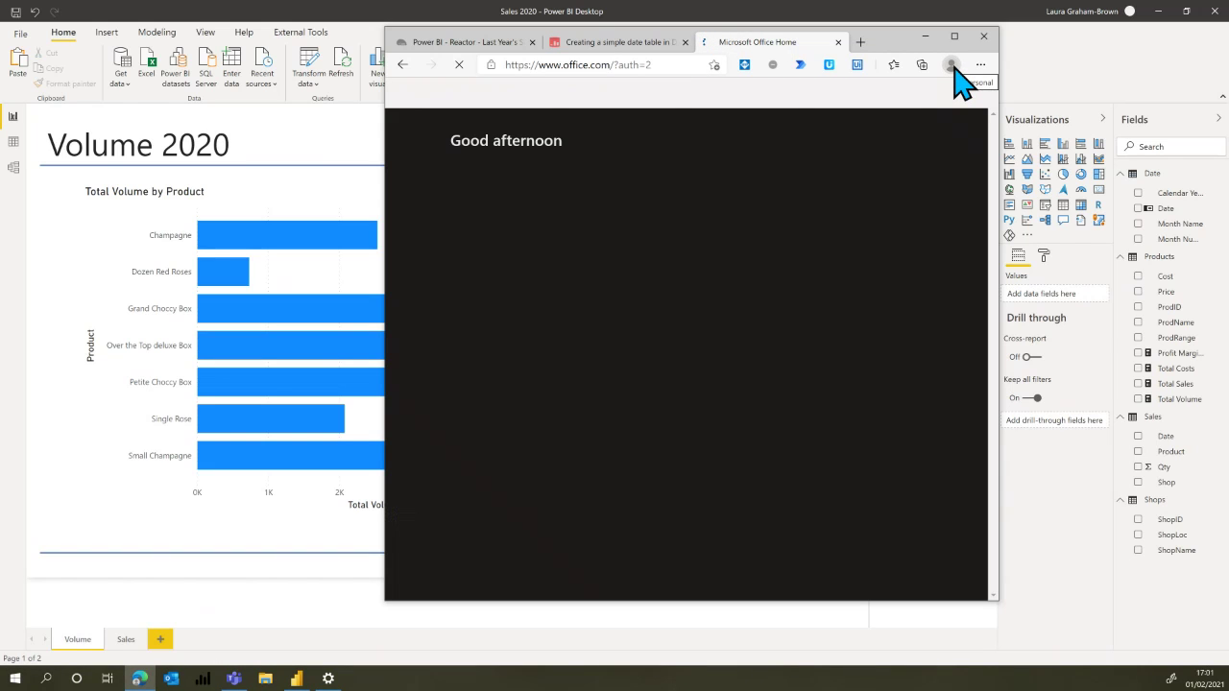
left_click(952, 66)
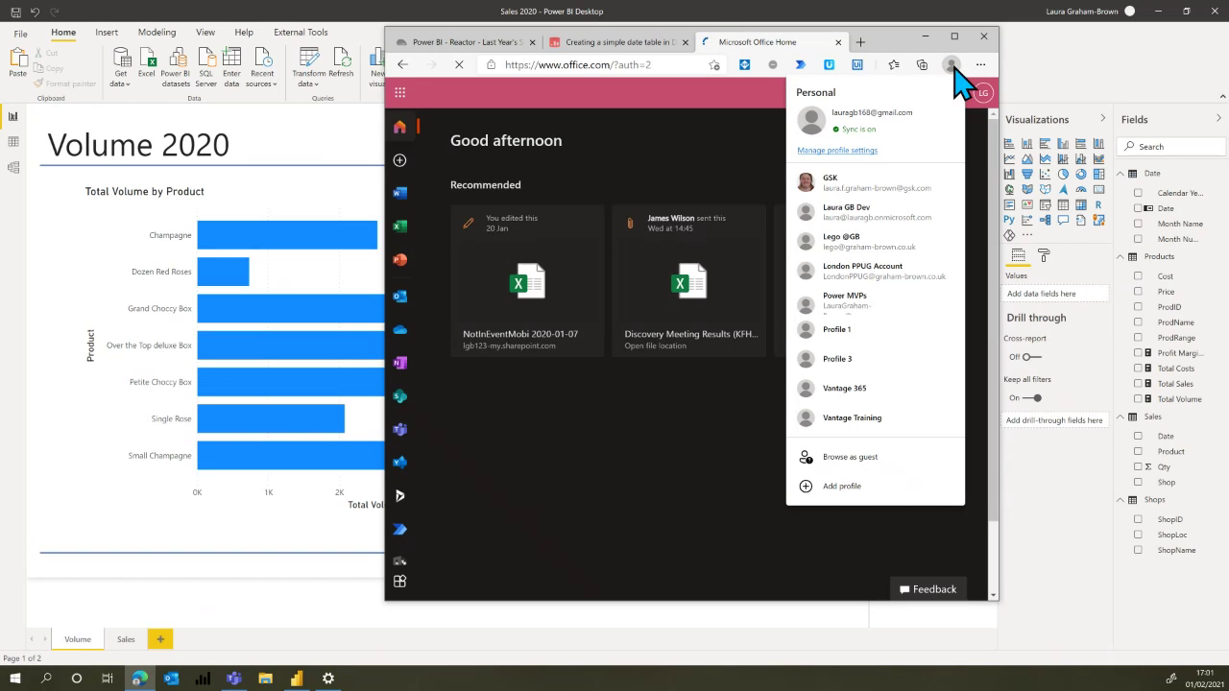
left_click(726, 142)
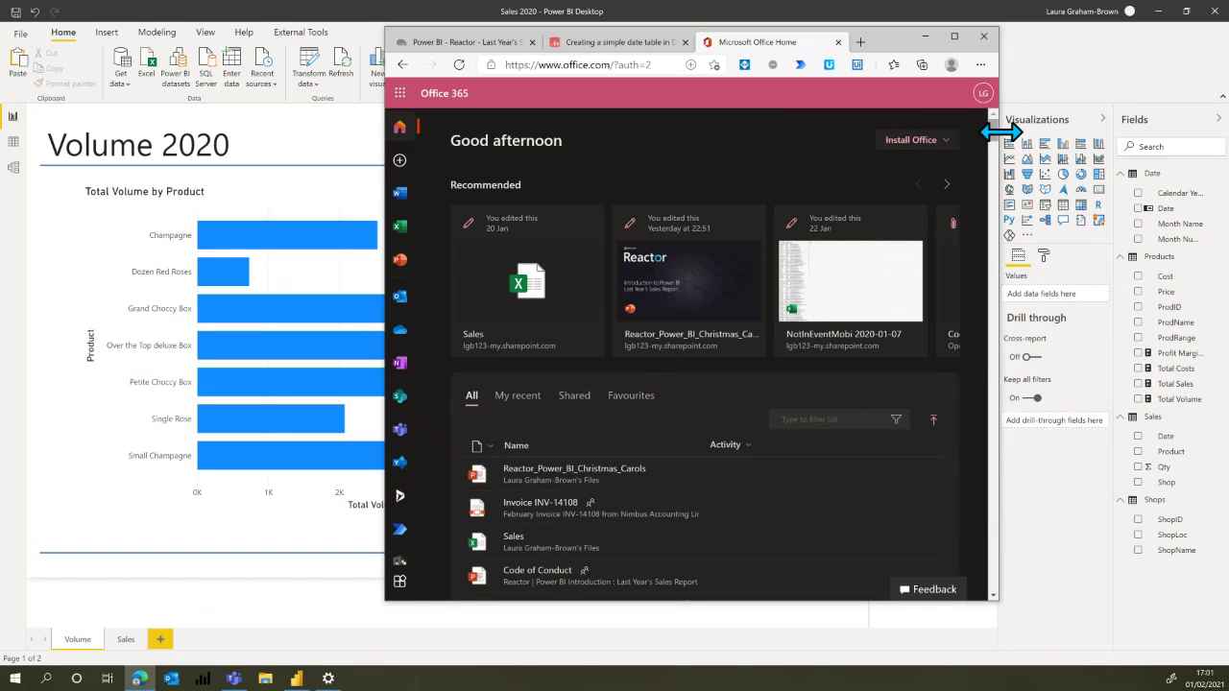
left_click_drag(998, 132, 1160, 129)
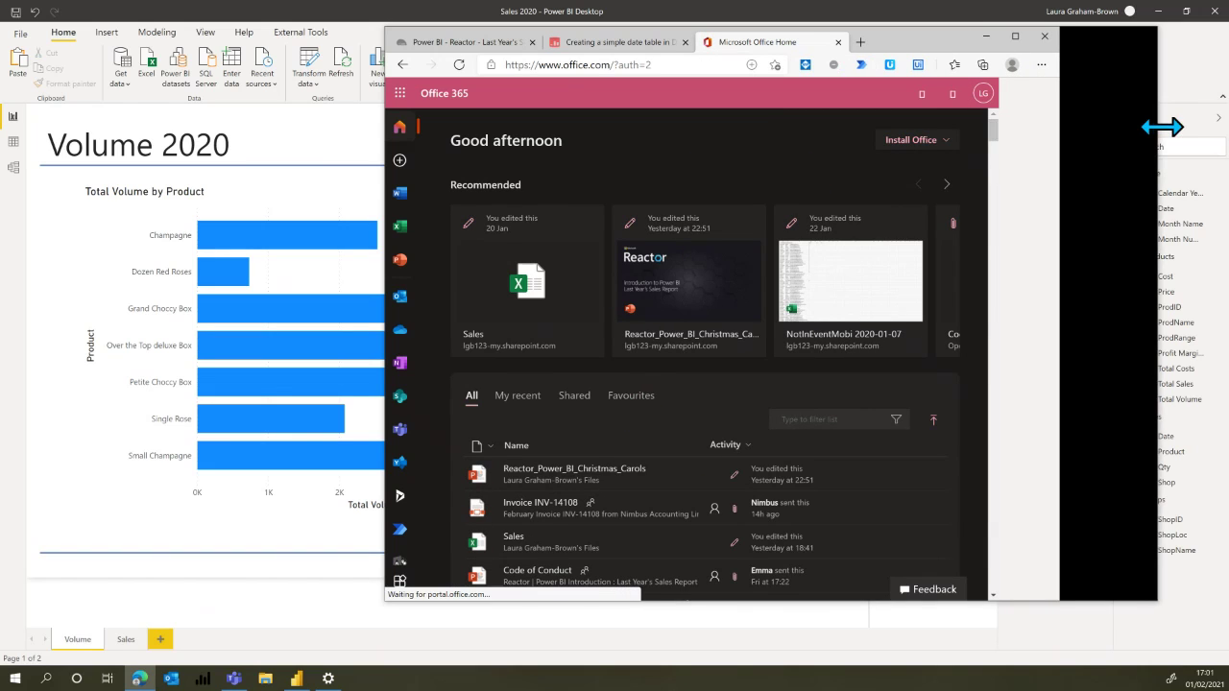
scroll(441, 362, "down", 5)
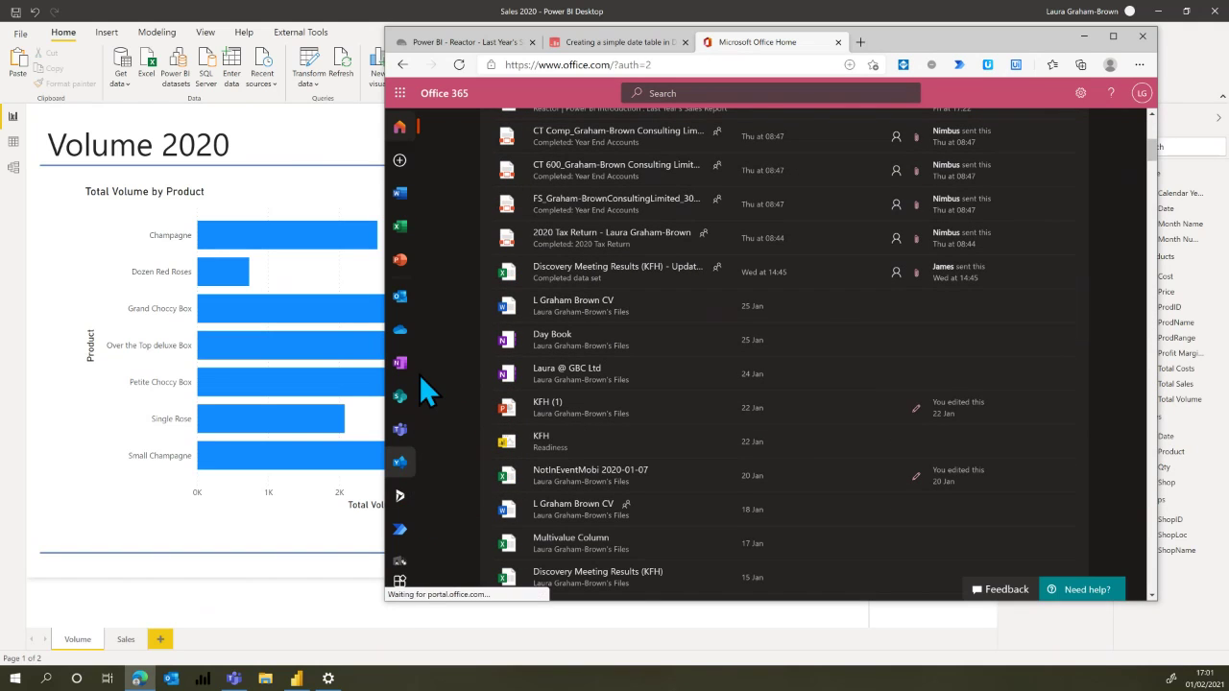
- Show all Office 365 apps and launch the Power BI service from them
left_click(401, 583)
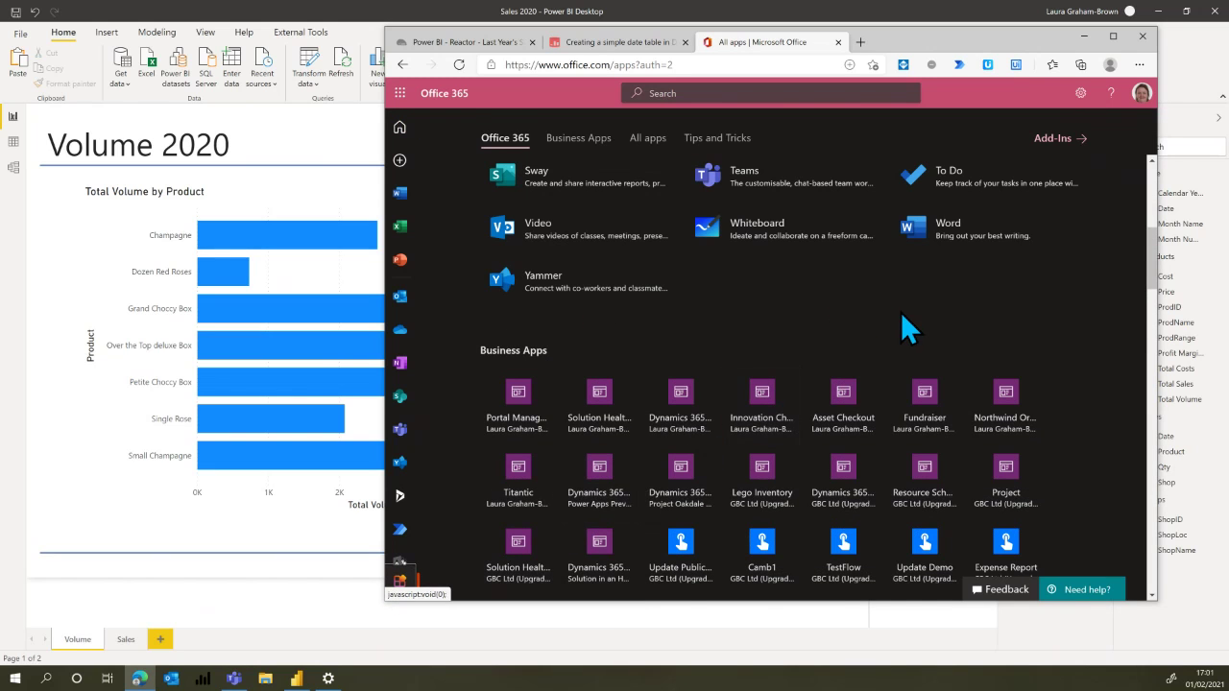
scroll(902, 317, "up", 2)
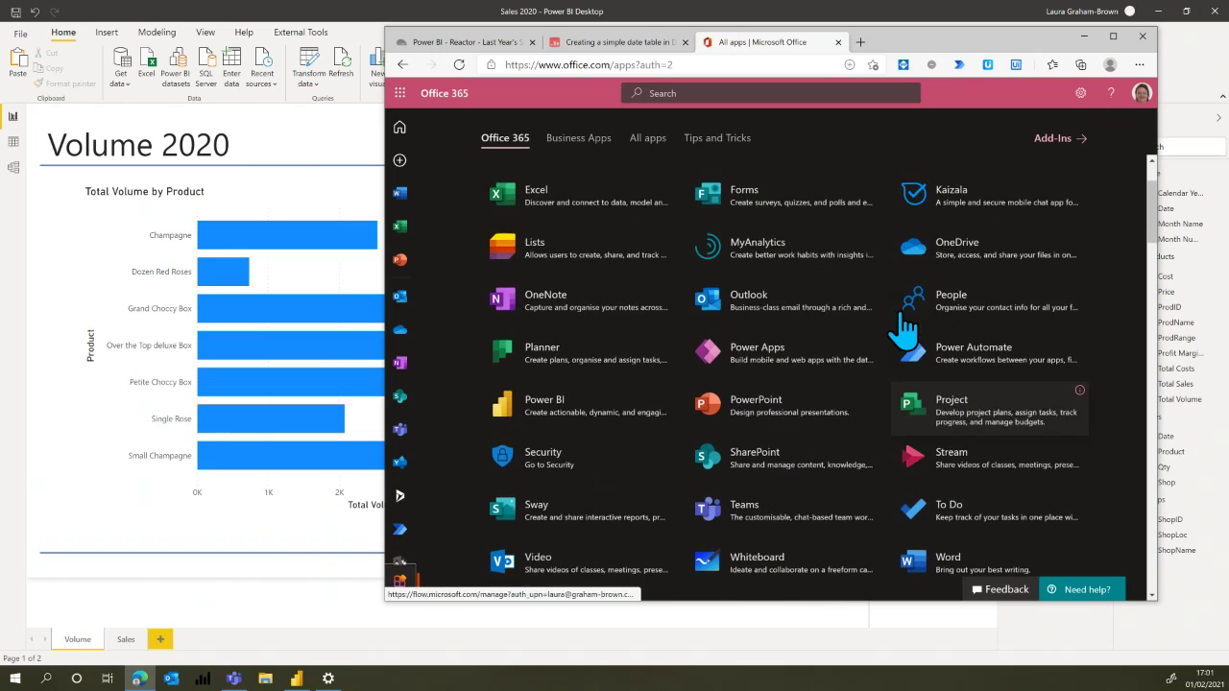
left_click(543, 419)
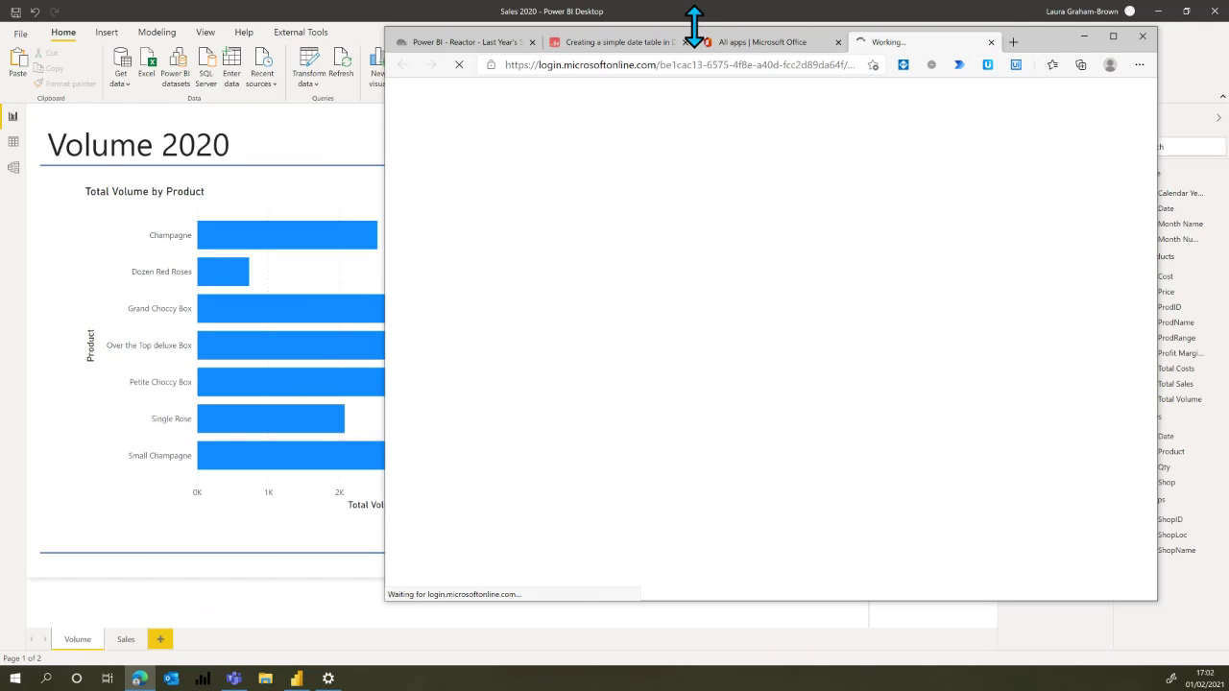
- Return to Power BI Desktop and open the published Sales 2020 report from the publishing confirmation
left_click(755, 43)
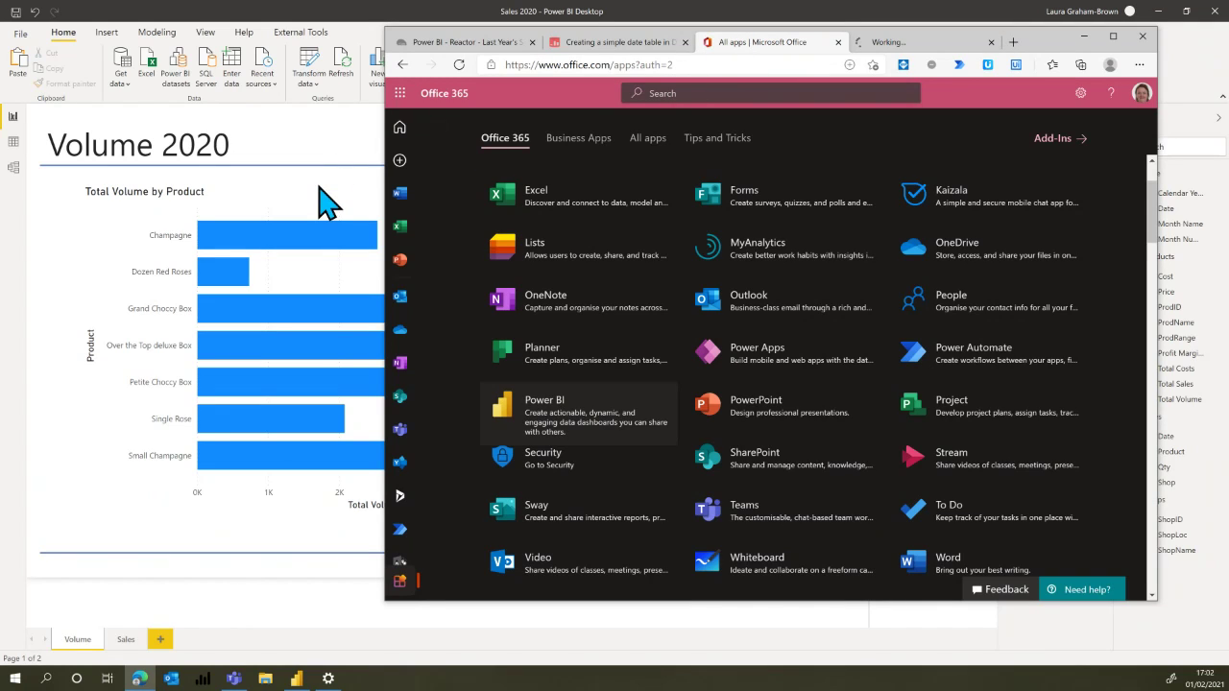
left_click(325, 203)
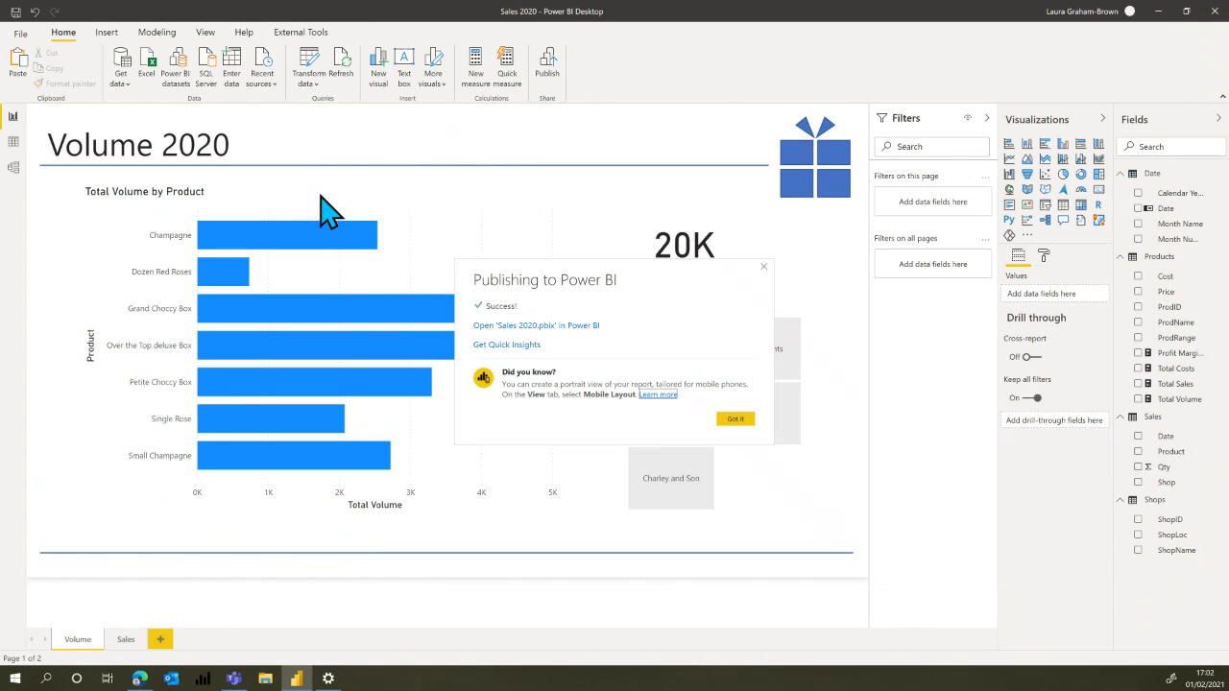
left_click(503, 326)
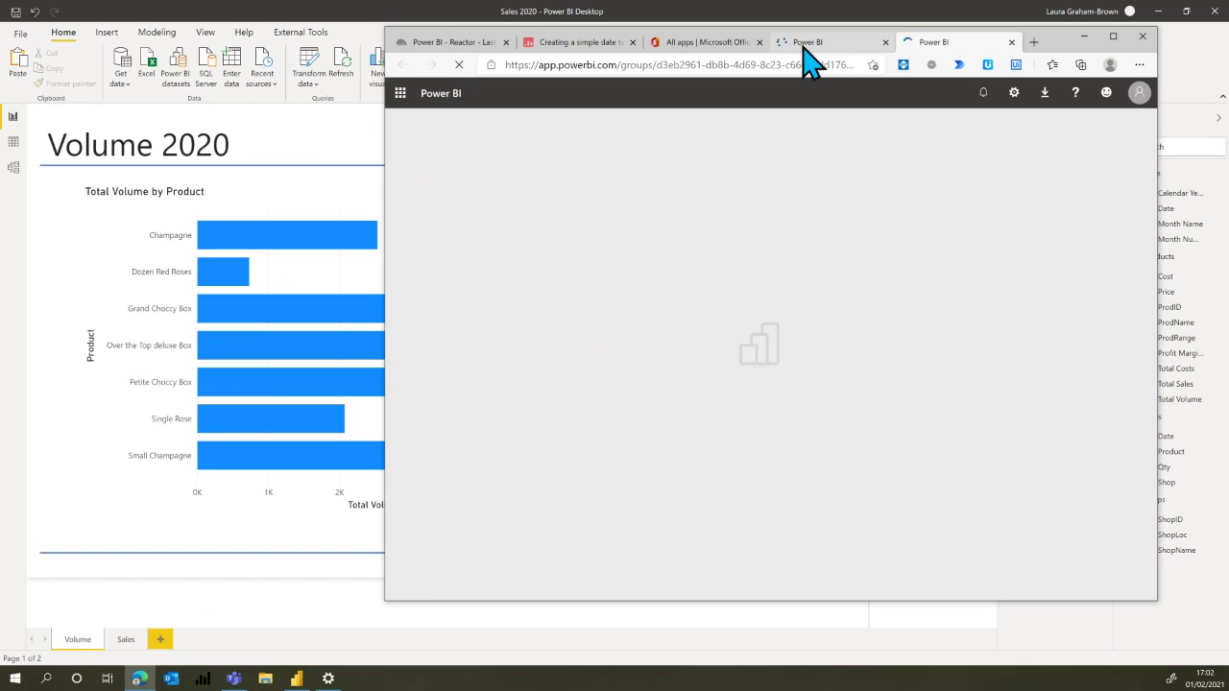
- Open the Alpha workspace from the Power BI service home page and locate the Sales 2020 report in its contents
left_click(805, 50)
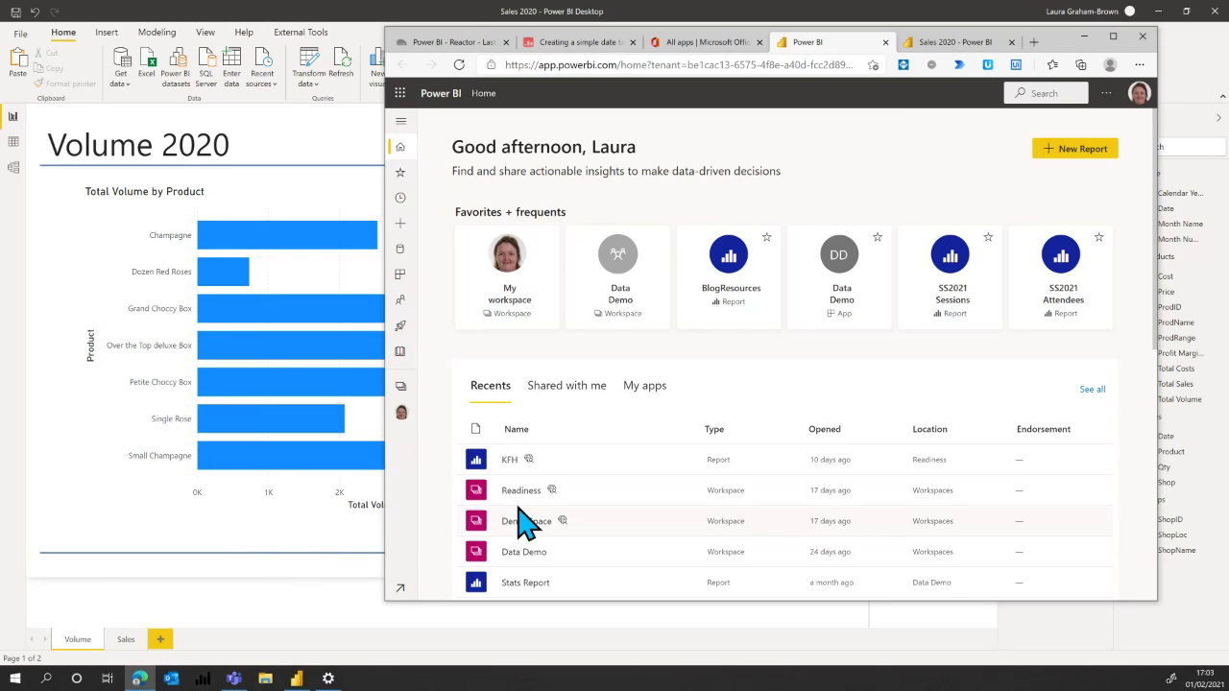
left_click(401, 388)
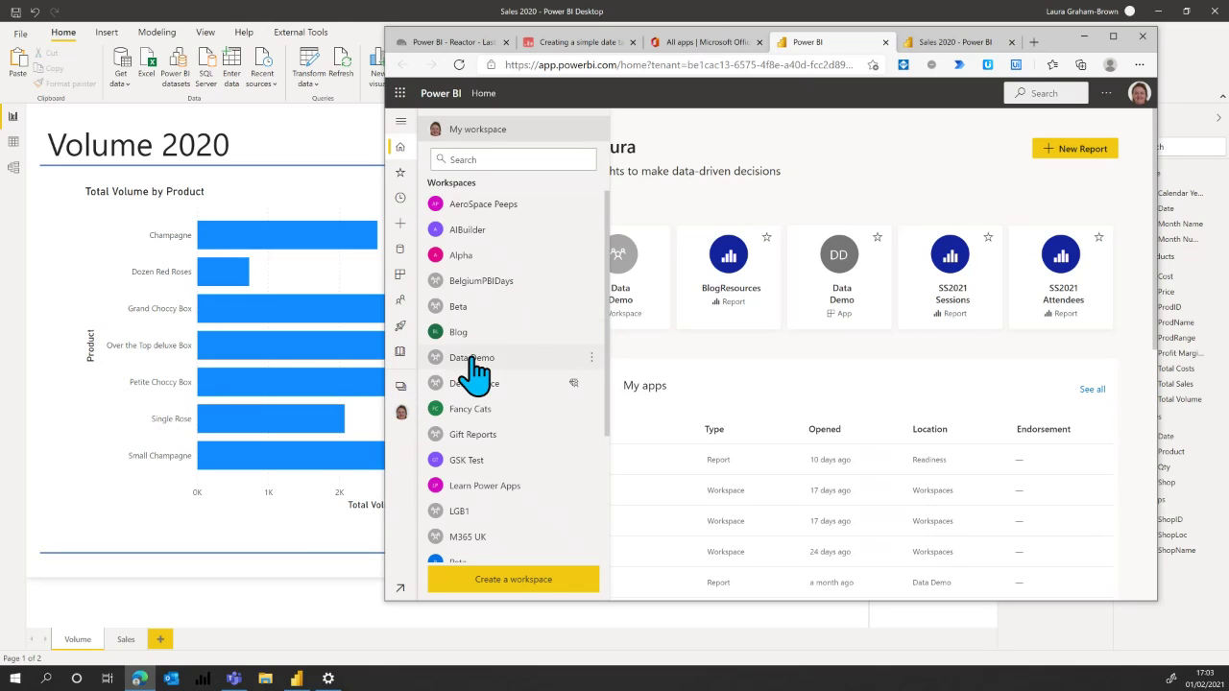
left_click(477, 257)
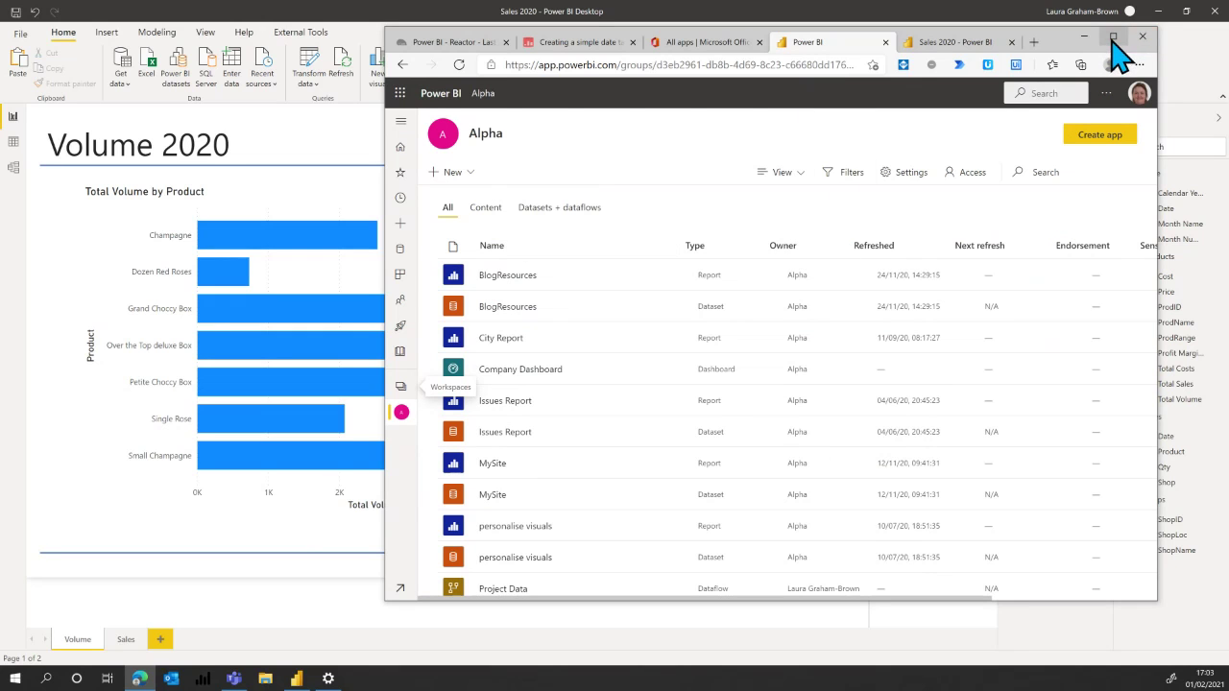
scroll(569, 451, "down", 5)
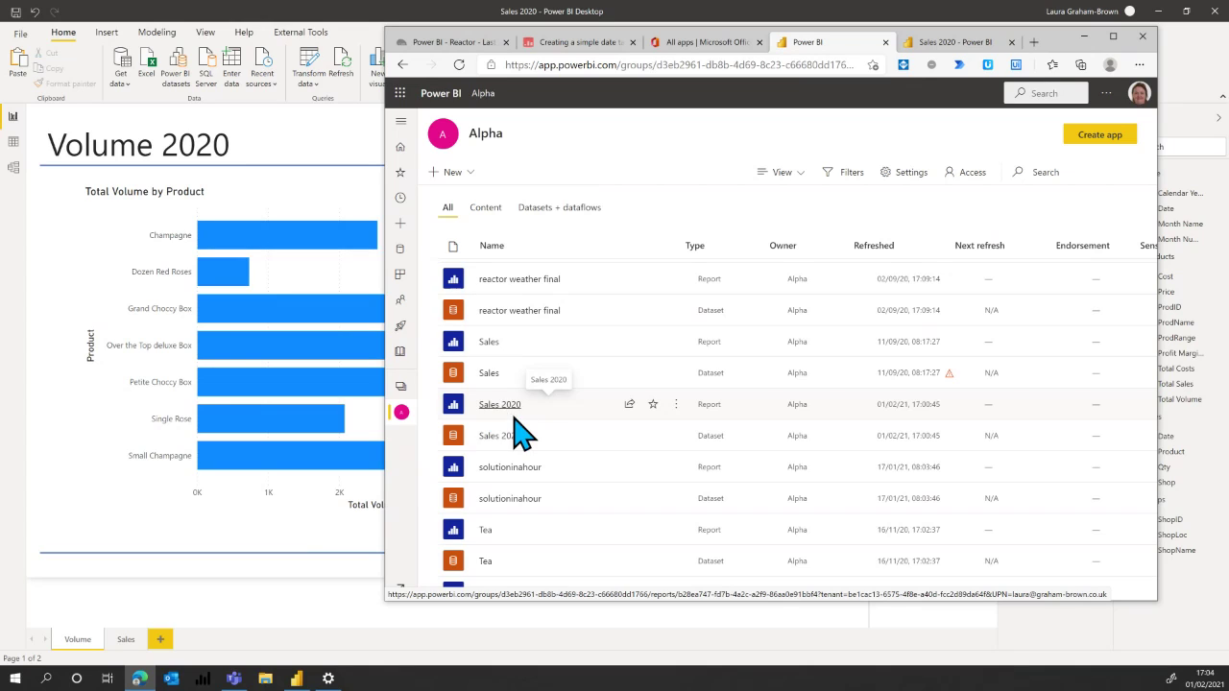
left_click(500, 409)
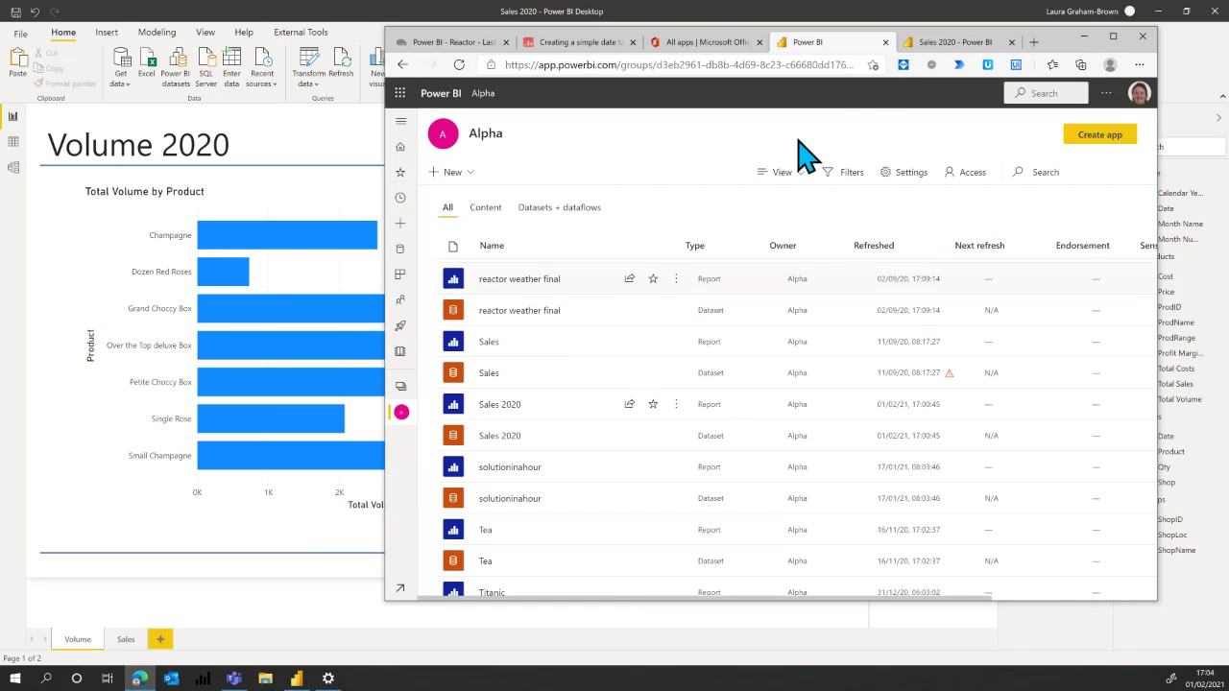
- View the published Sales 2020 report in a maximized browser window and show its Sales page
left_click(930, 48)
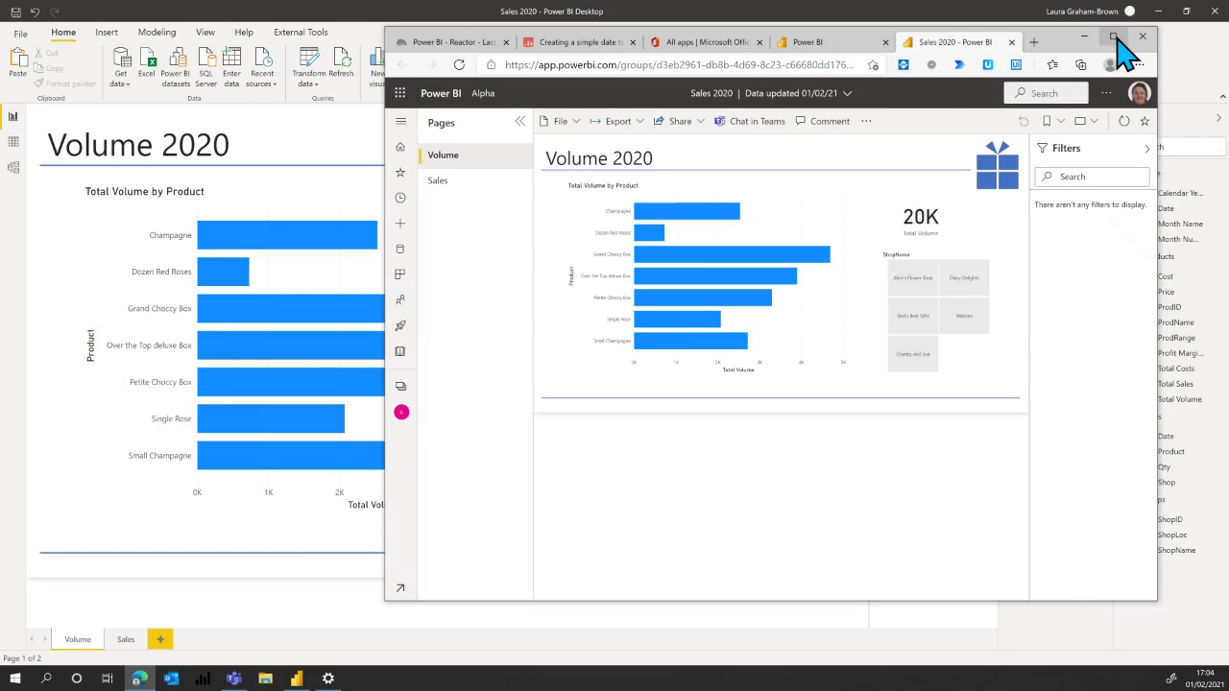
left_click(1114, 37)
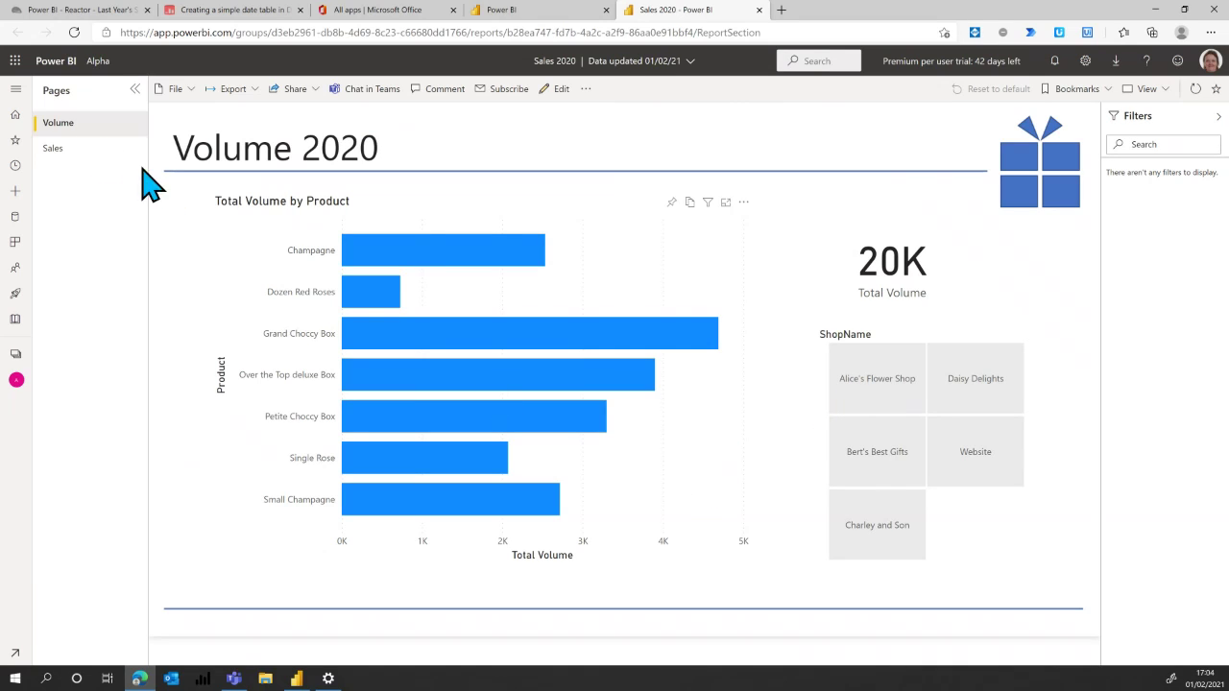
left_click(72, 152)
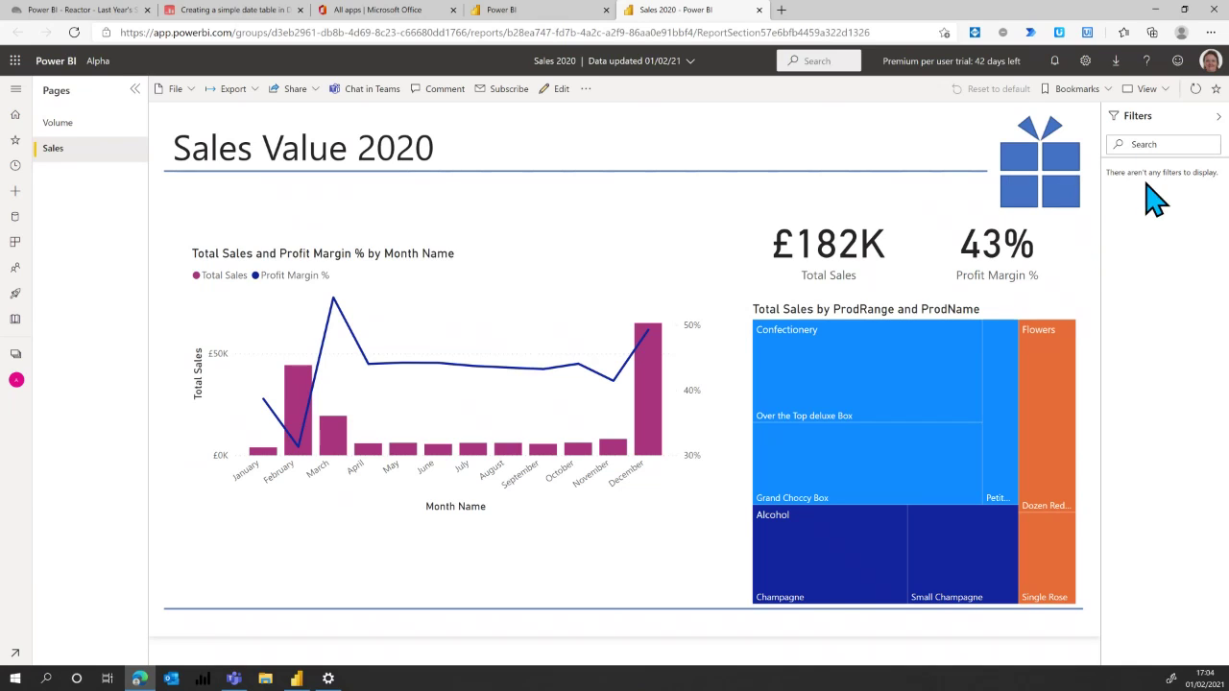
- Return to Power BI Desktop, dismiss the publishing confirmation and collapse the Filters pane
left_click(294, 680)
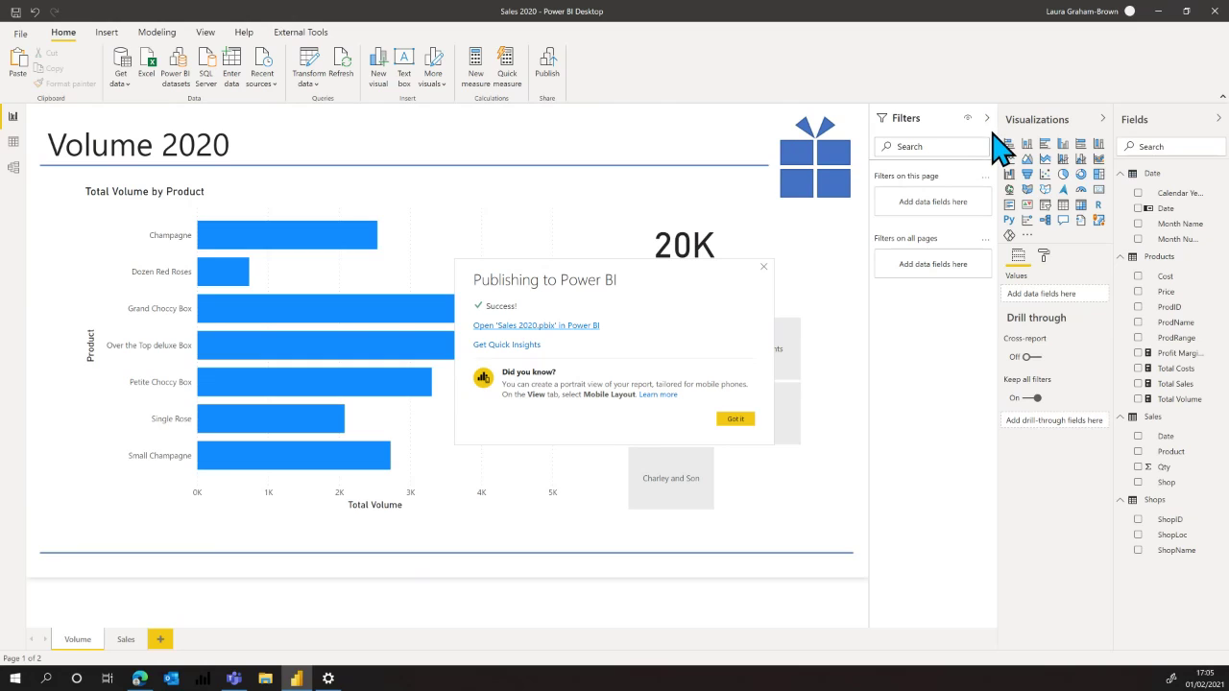
left_click(763, 267)
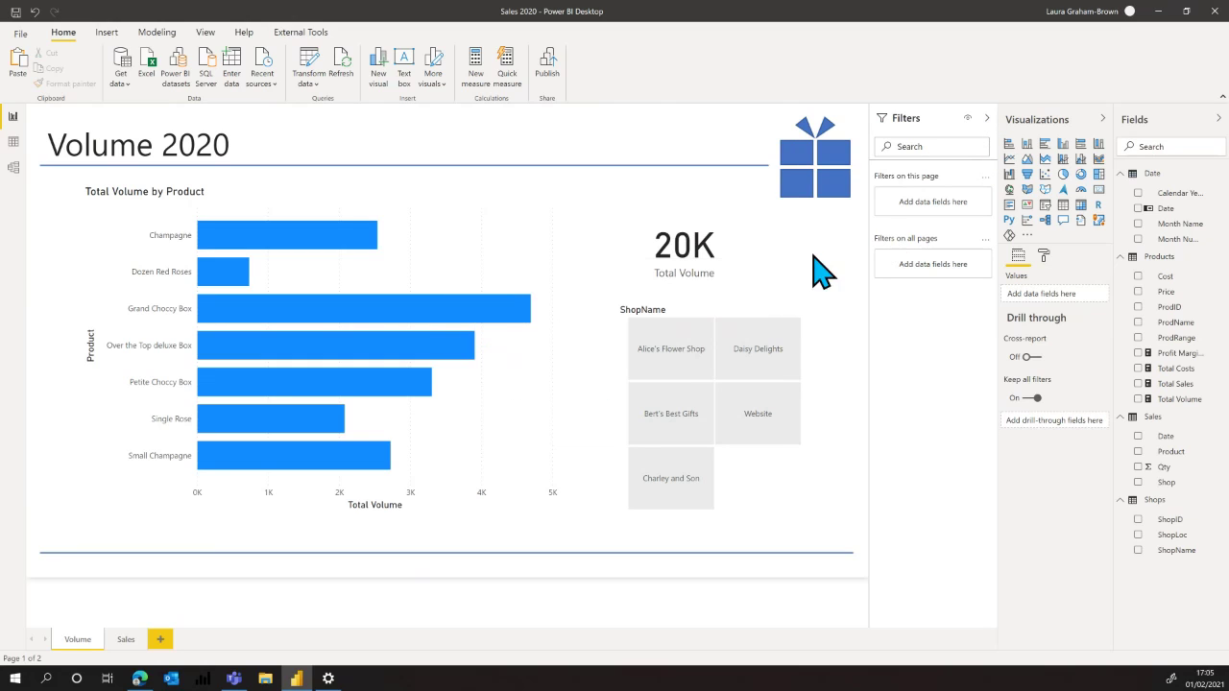
left_click(986, 118)
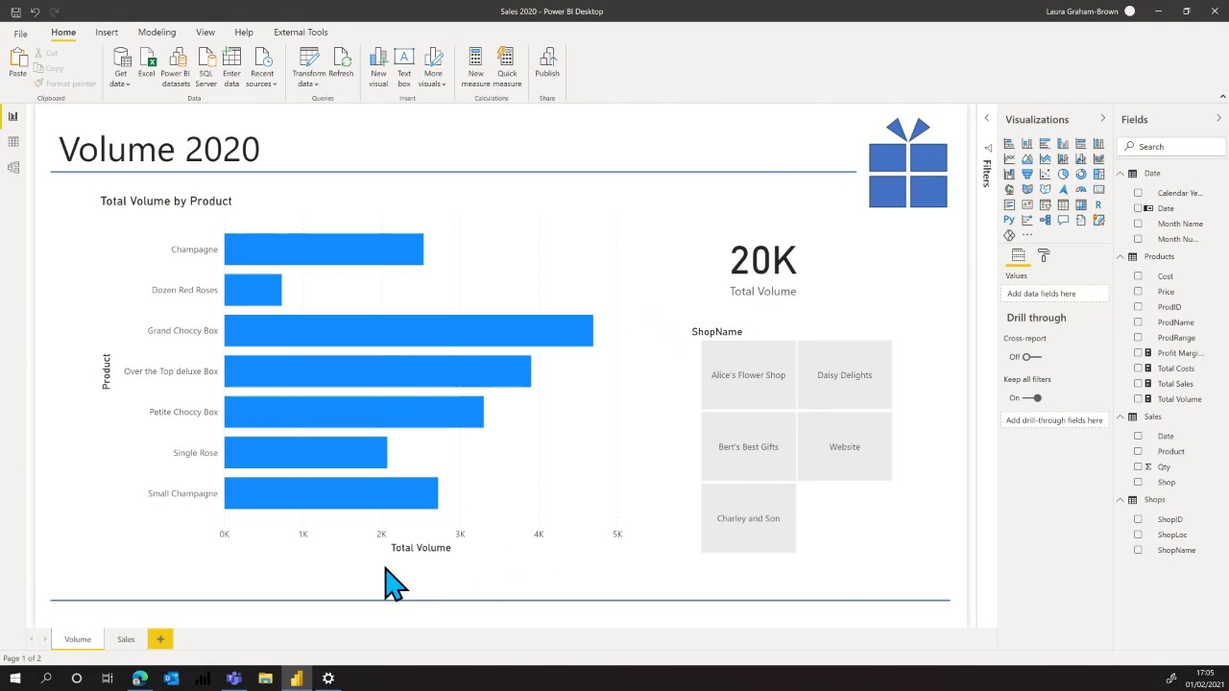
- Review the table relationships in the data model, then return to the Volume report page and inspect the Total Volume card
left_click(14, 168)
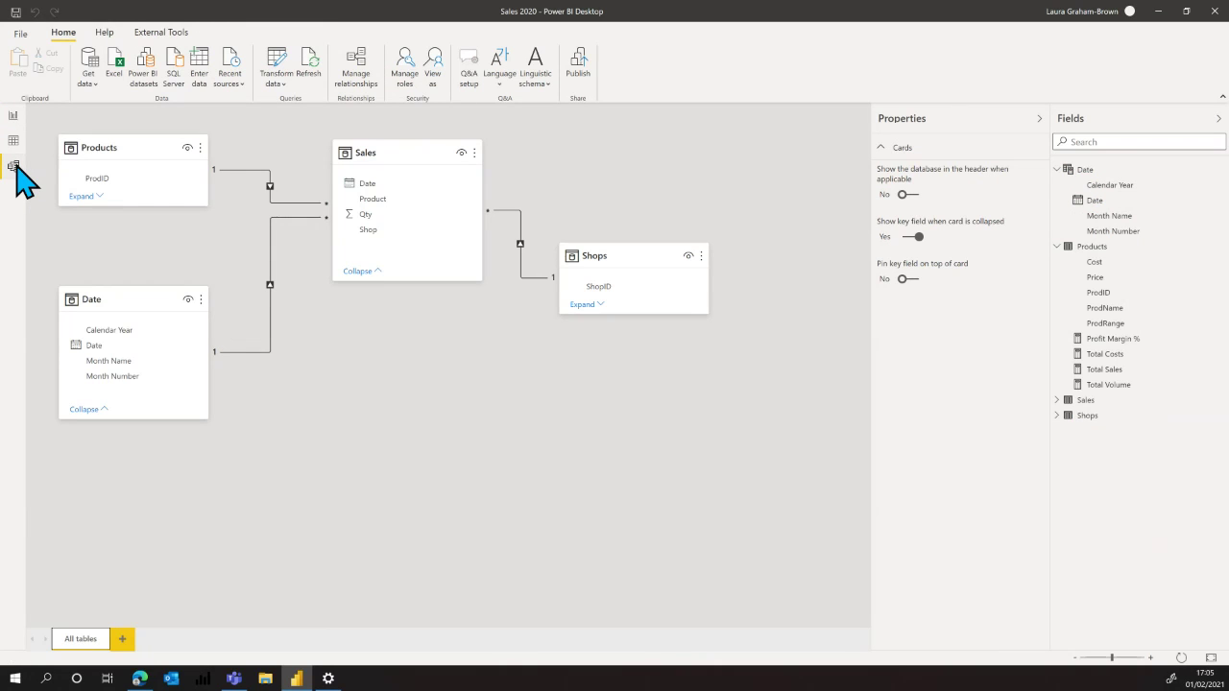
left_click(13, 116)
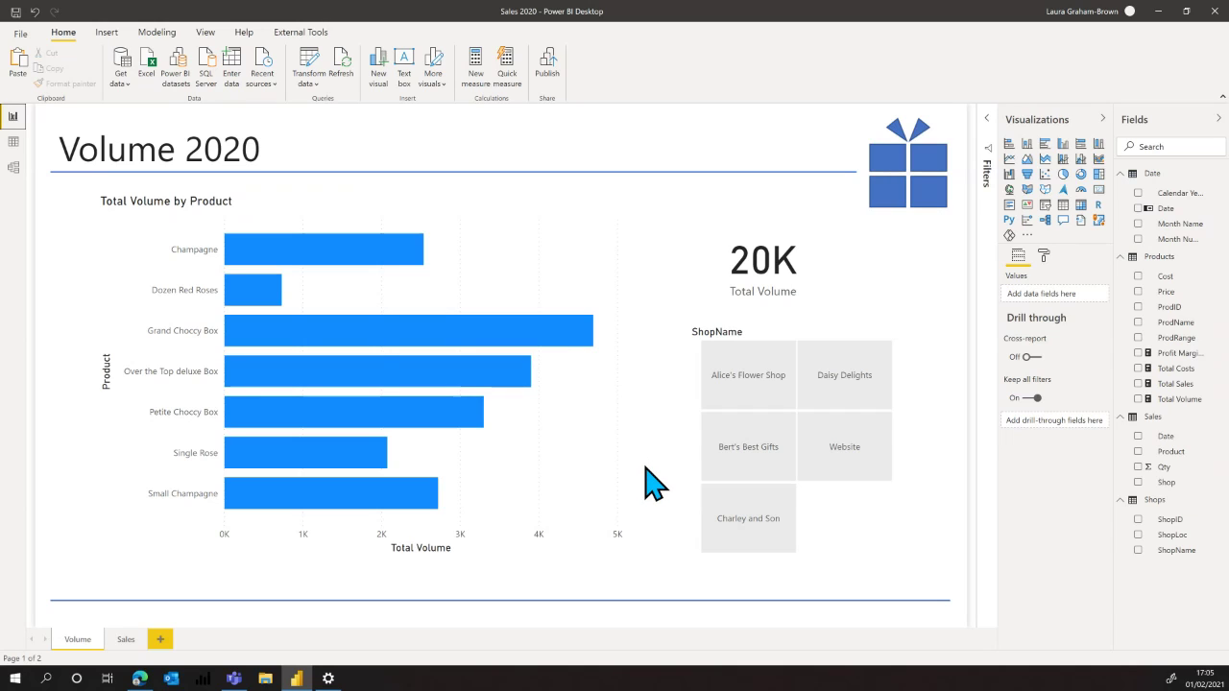
left_click(786, 309)
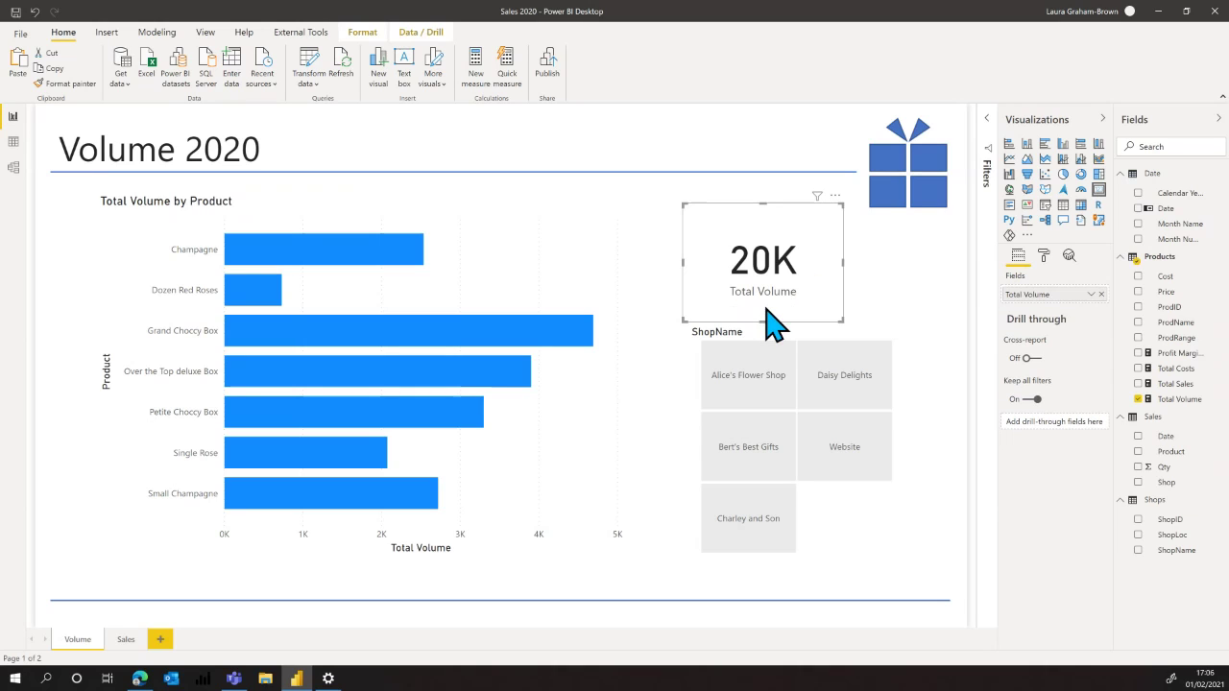
left_click(924, 298)
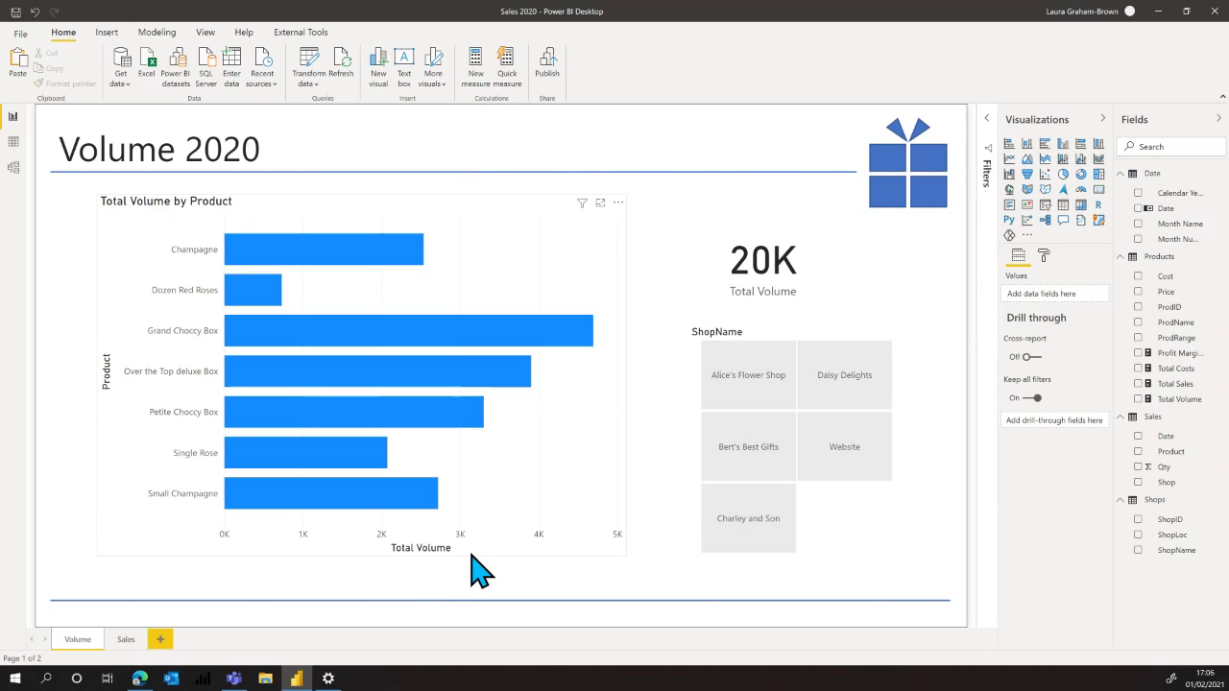
- Switch to the virtual desktop with the slide show and advance it to the Resources slide
key("ctrl+super+Right")
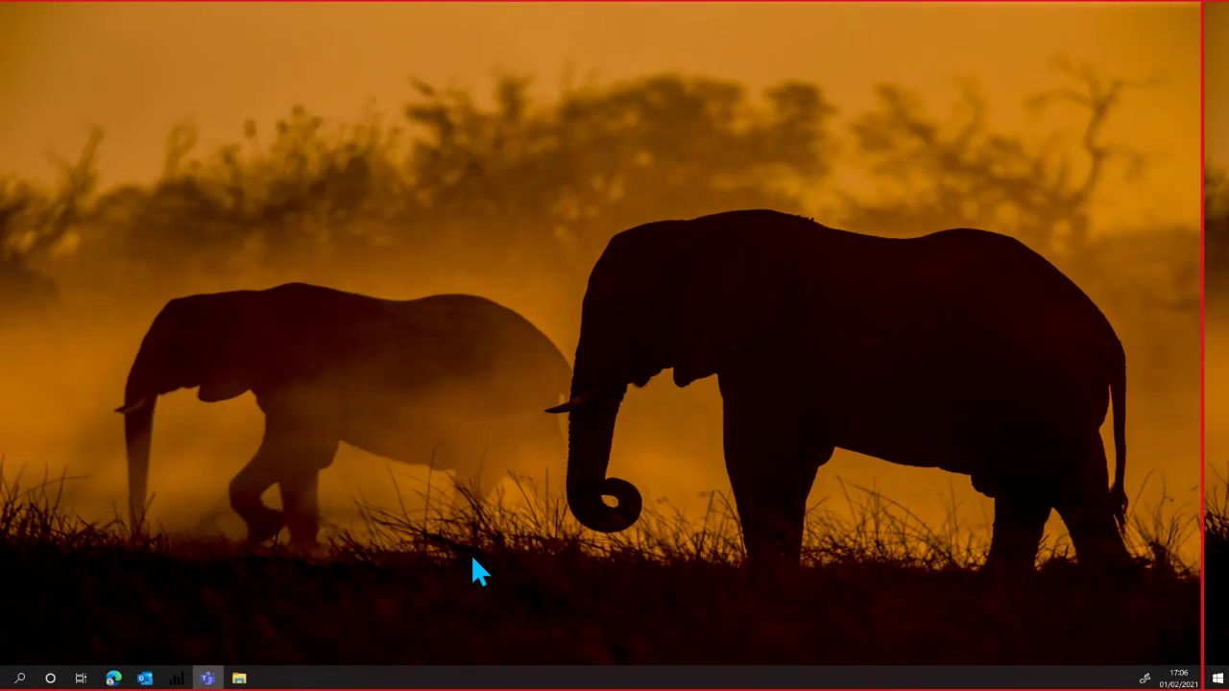
key("ctrl+super+Right")
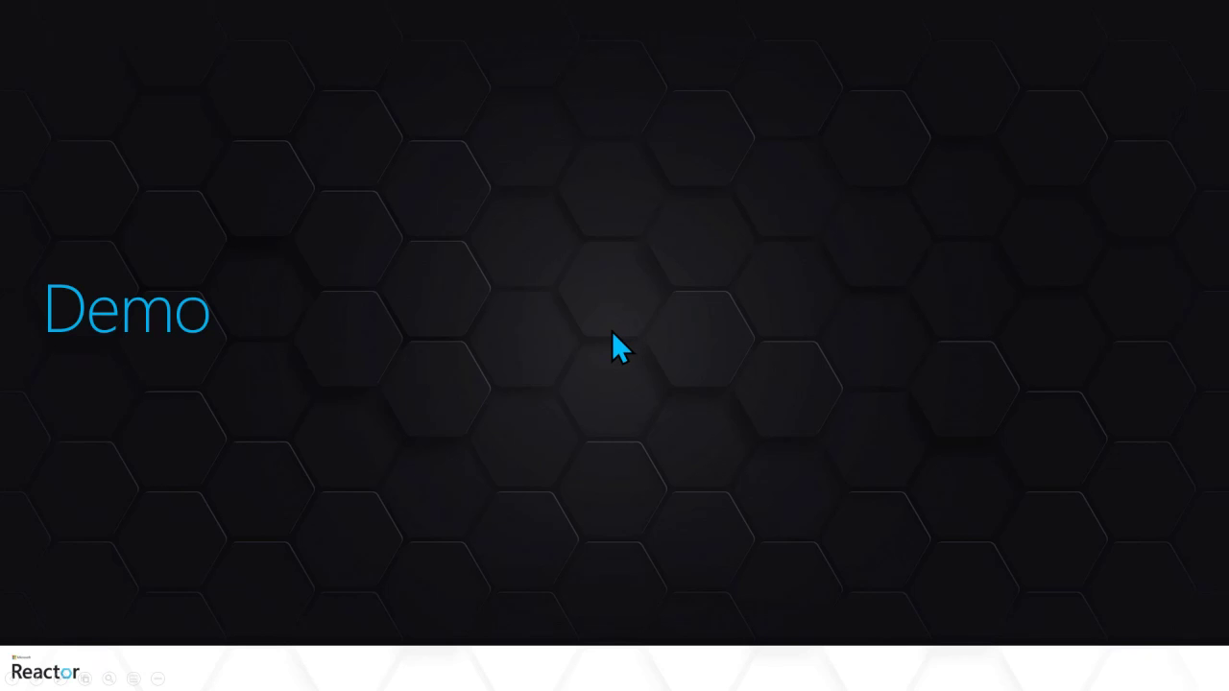
key("Right")
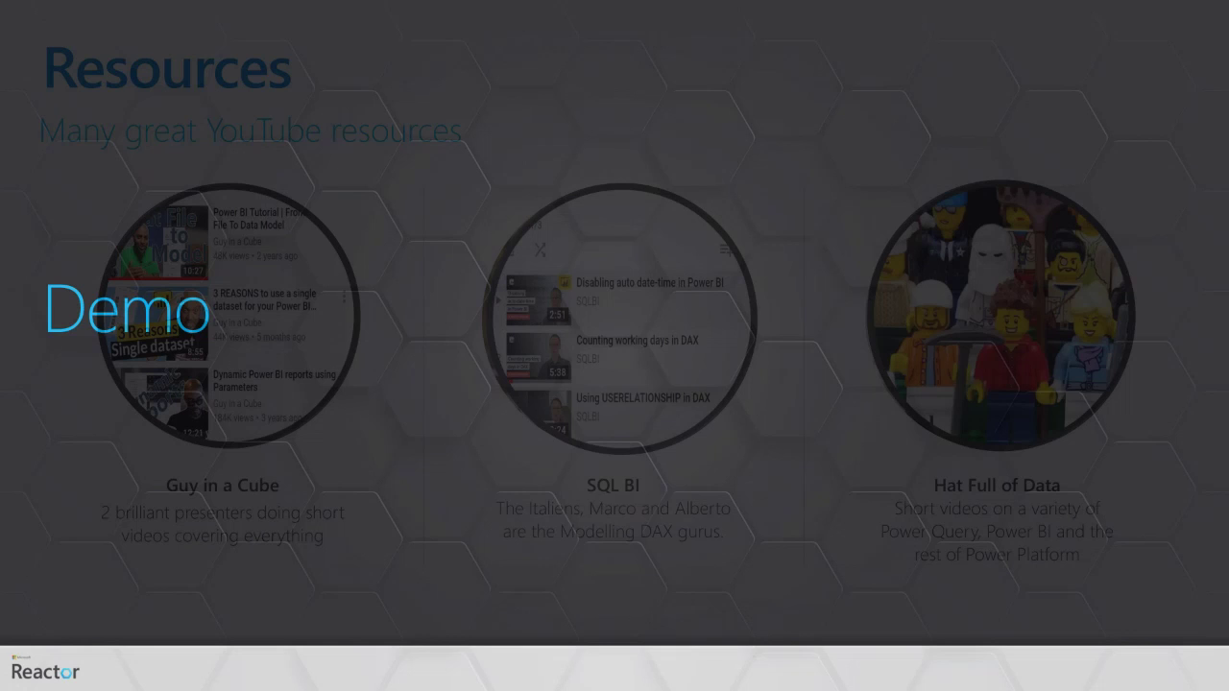